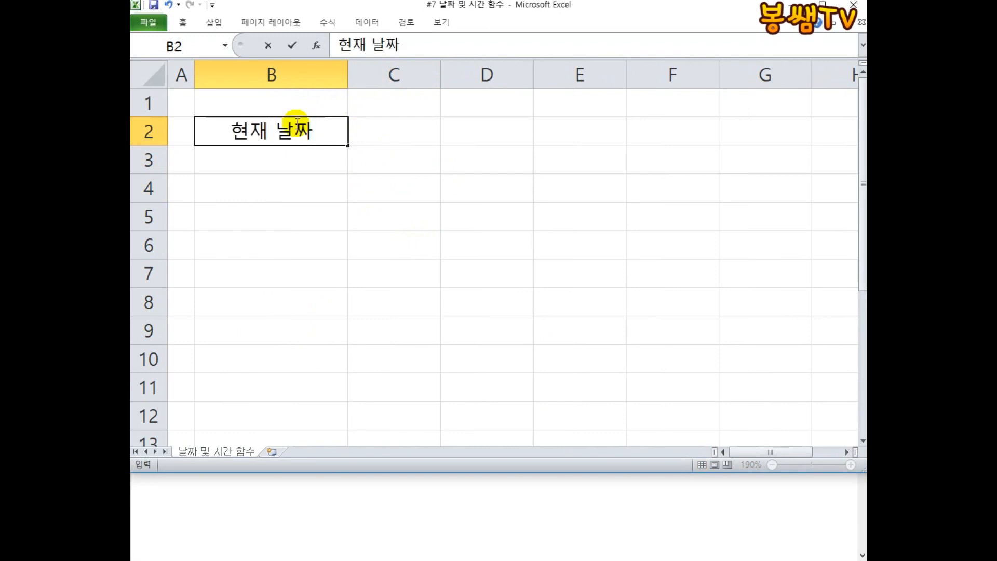
# Widen column C and enter the formula =TODAY() in cell C2 beside the 현재 날짜 label.
pyautogui.press('Tab')
pyautogui.moveTo(441, 74); pyautogui.dragTo(474, 75)
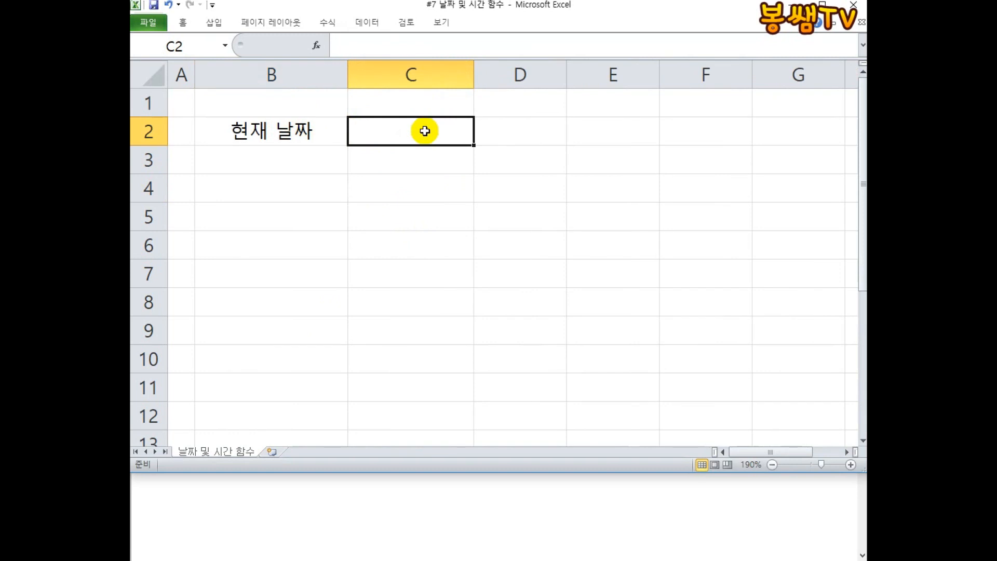
pyautogui.write('=to')
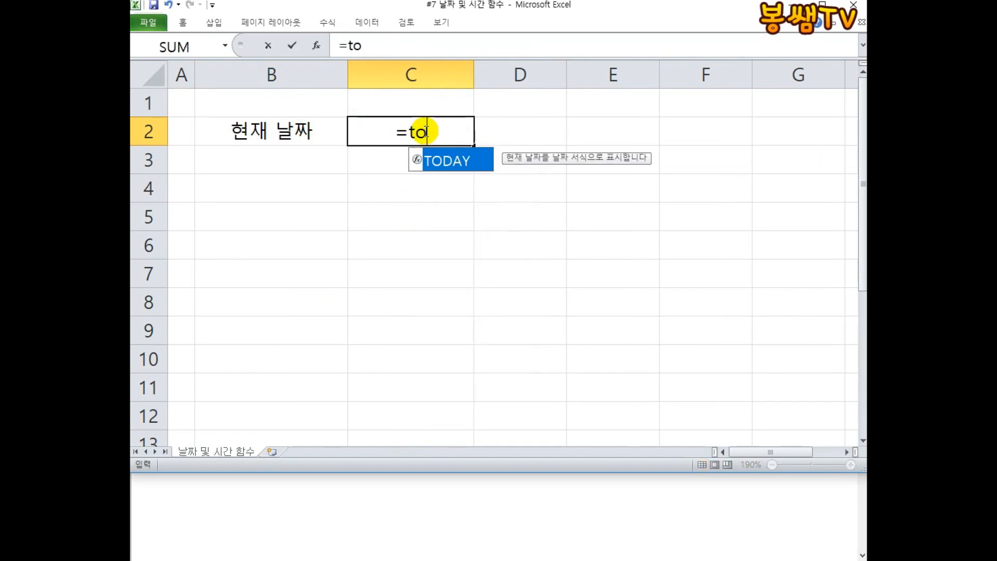
pyautogui.press('BackSpace')
pyautogui.press('BackSpace')
pyautogui.write('TODAY()')
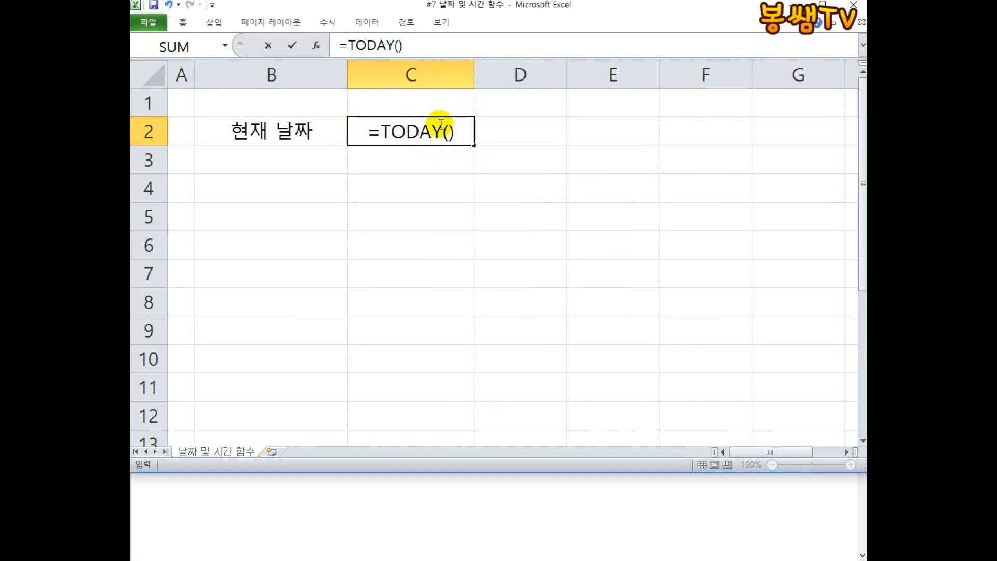
pyautogui.moveTo(383, 131); pyautogui.dragTo(444, 130)
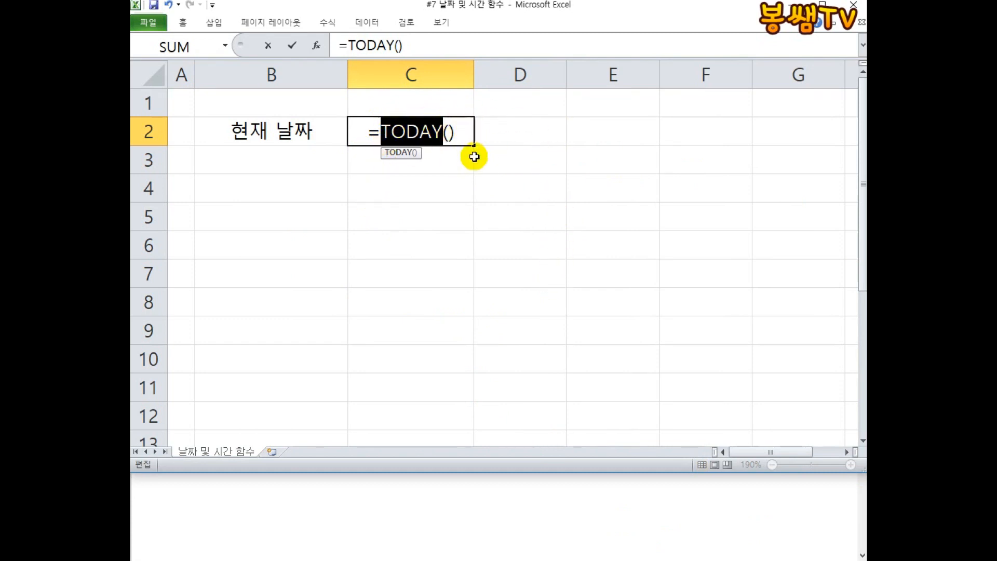
pyautogui.click(469, 135)
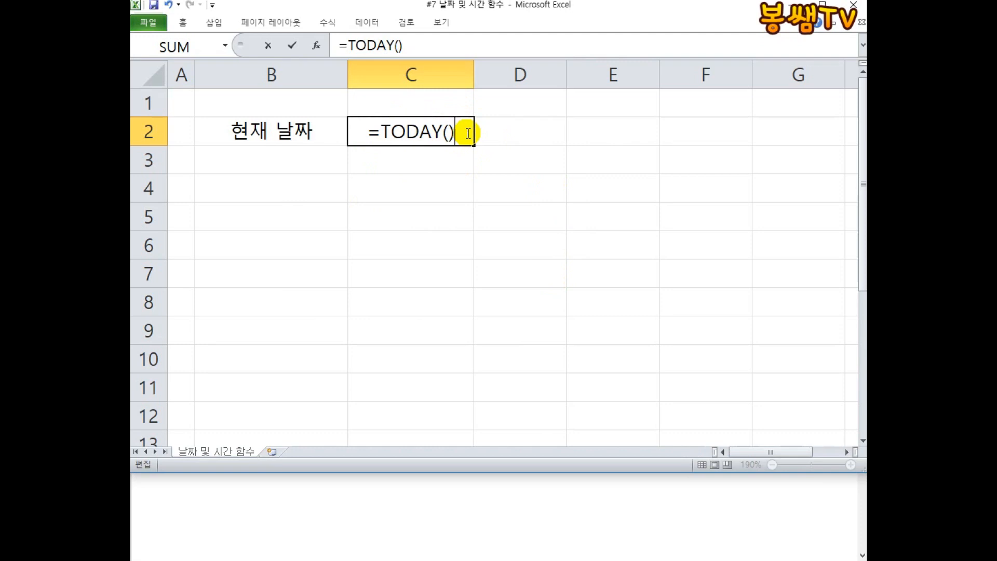
pyautogui.press('Return')
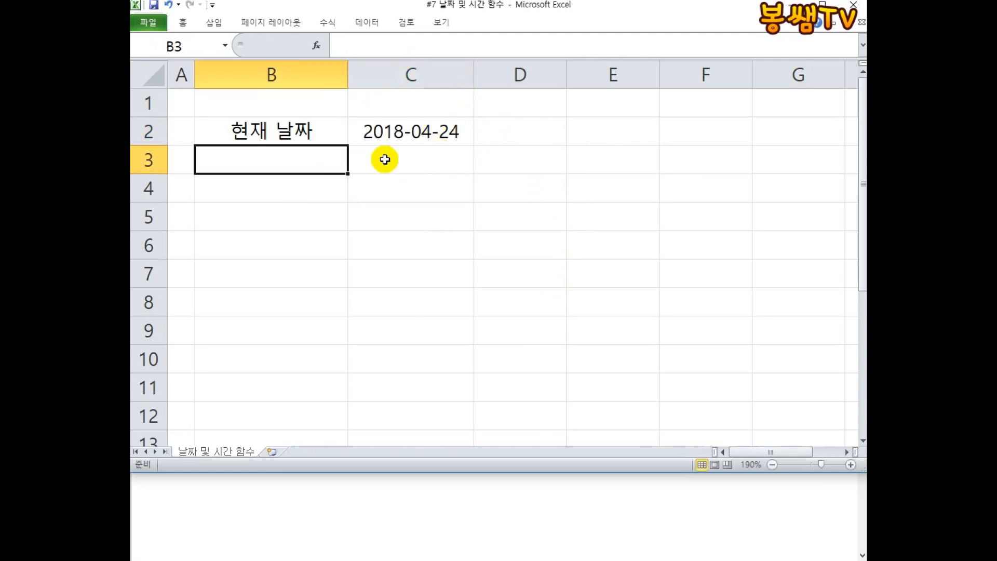
# Try the C2 formula without its parentheses, then restore it to =TODAY().
pyautogui.doubleClick(435, 132)
pyautogui.doubleClick(447, 132)
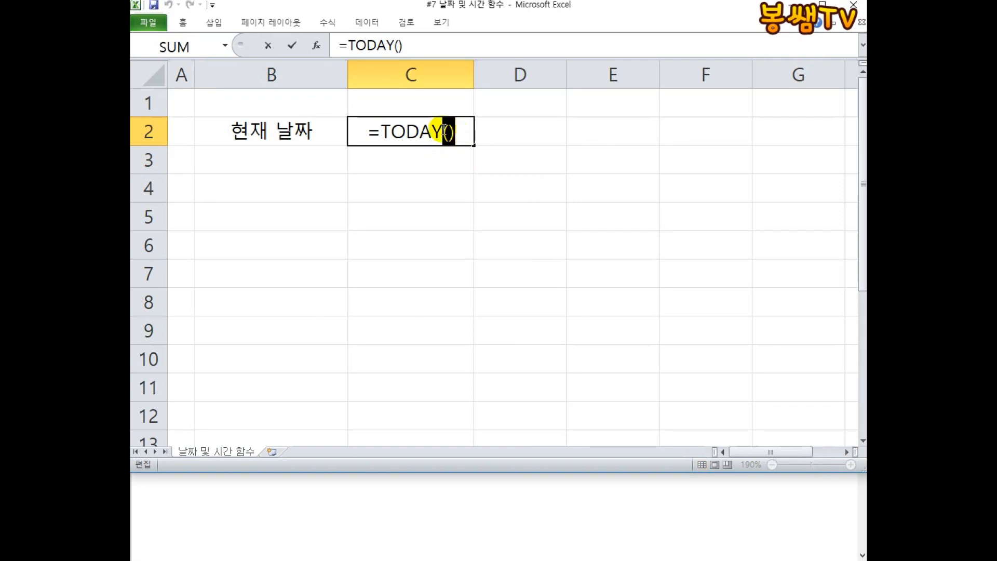
pyautogui.click(464, 136)
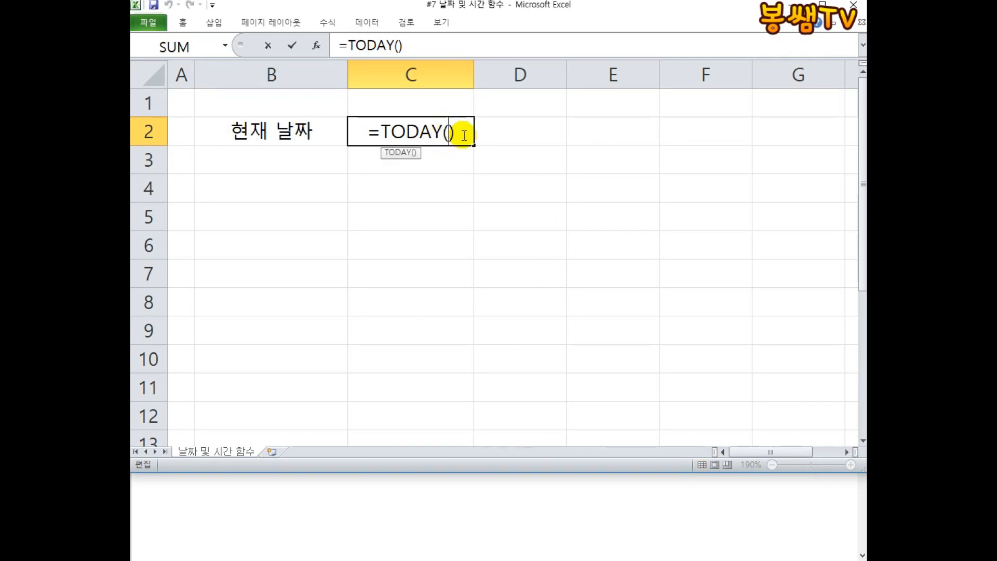
pyautogui.press('BackSpace')
pyautogui.press('BackSpace')
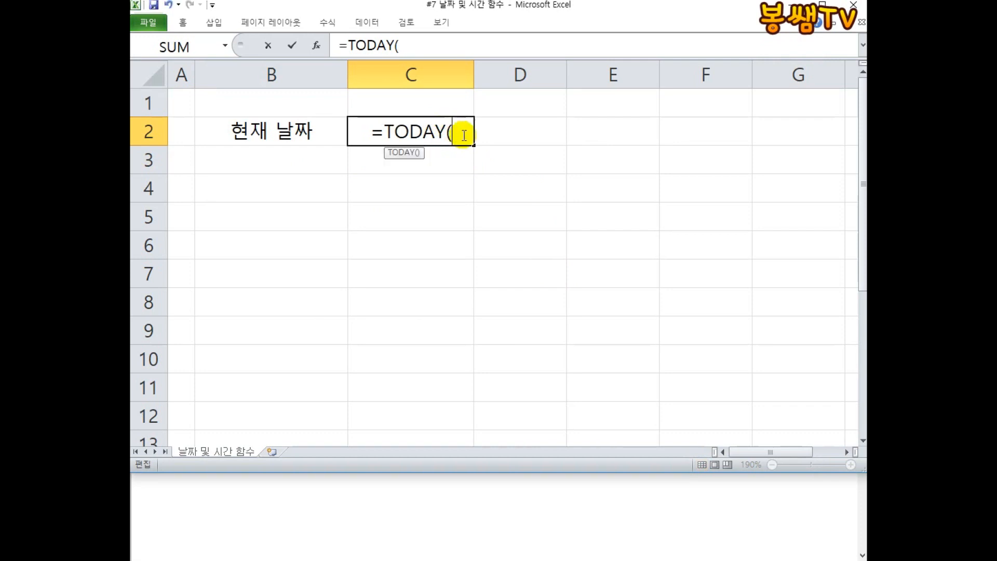
pyautogui.press('Return')
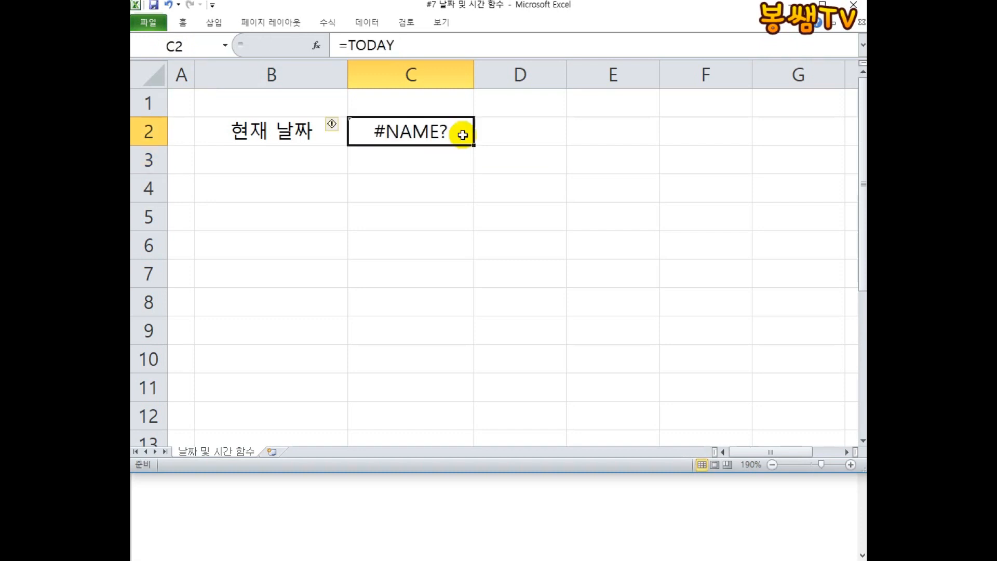
pyautogui.doubleClick(464, 136)
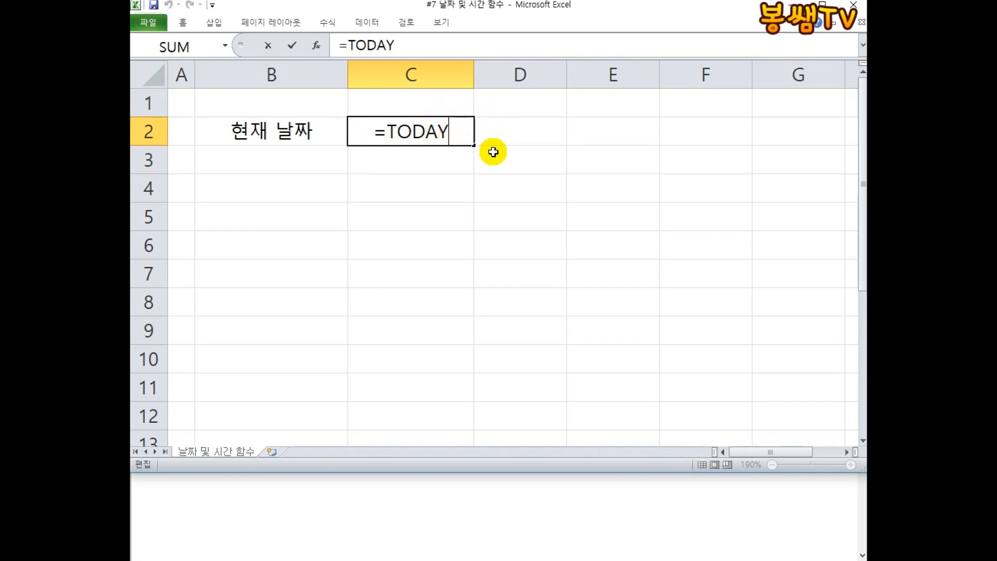
pyautogui.write('()')
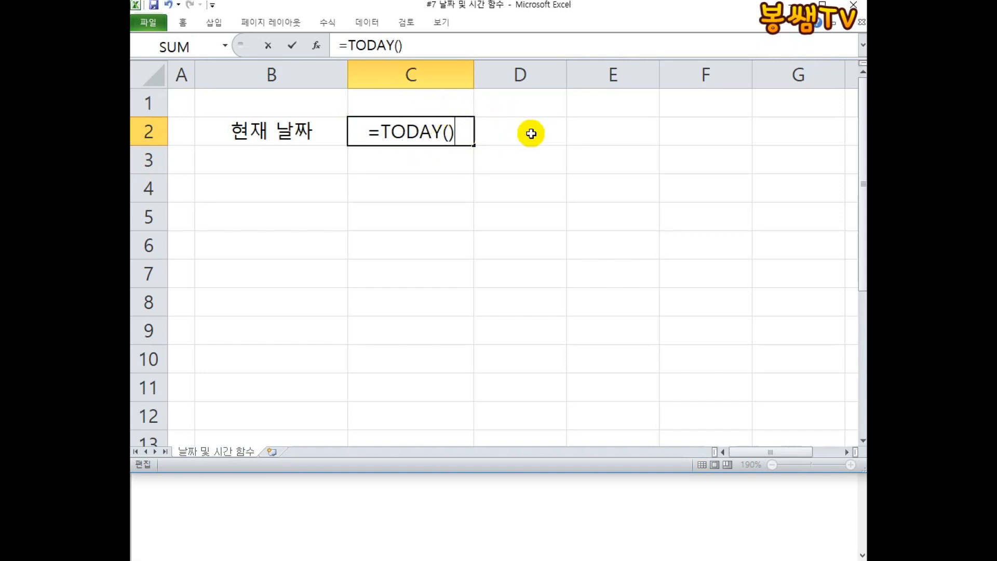
pyautogui.press('Return')
pyautogui.click(436, 129)
pyautogui.doubleClick(433, 130)
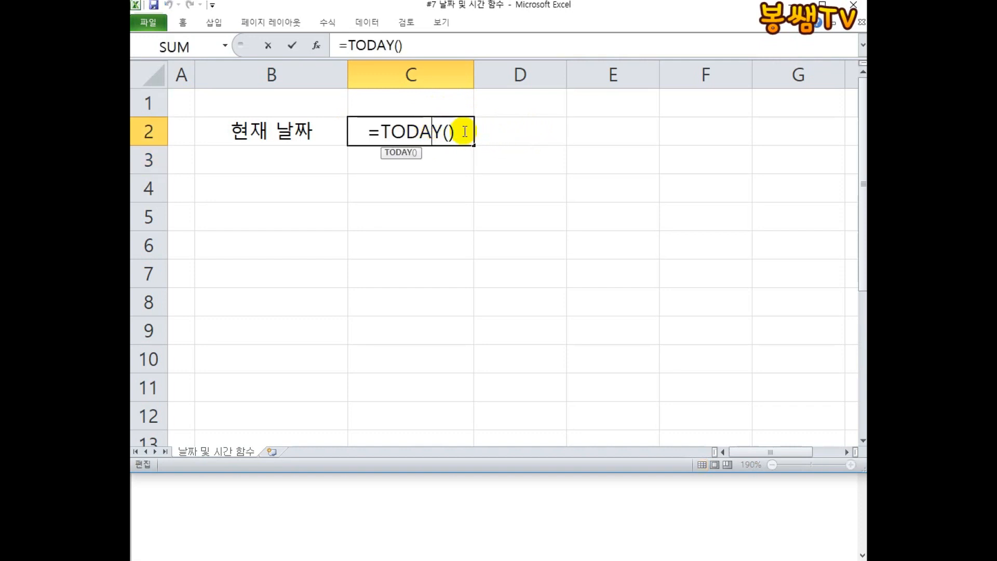
pyautogui.moveTo(465, 131); pyautogui.dragTo(285, 130)
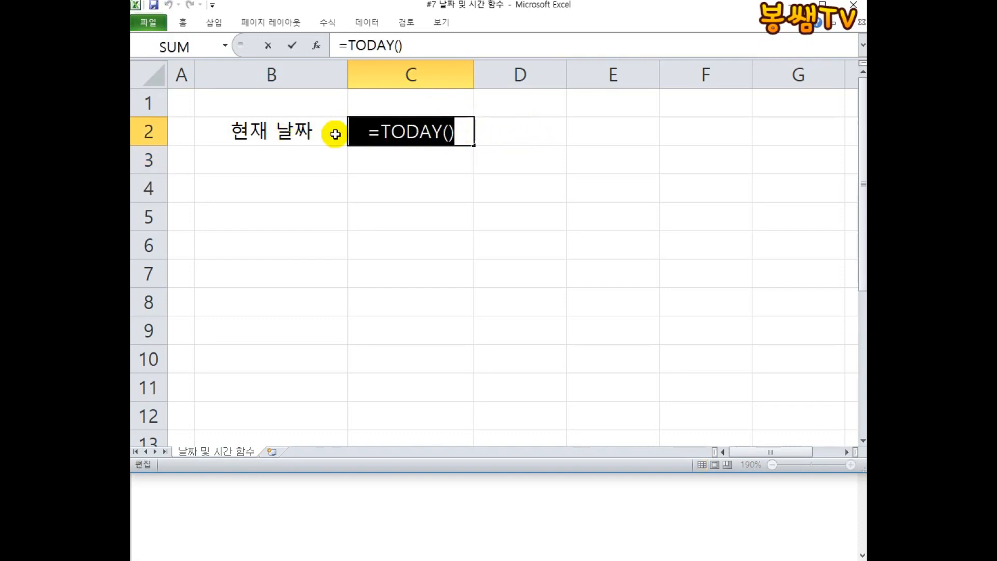
pyautogui.write('#7 날짜 및 시간 함수')
pyautogui.hotkey('ctrl', 'z')
pyautogui.moveTo(461, 132); pyautogui.dragTo(345, 134)
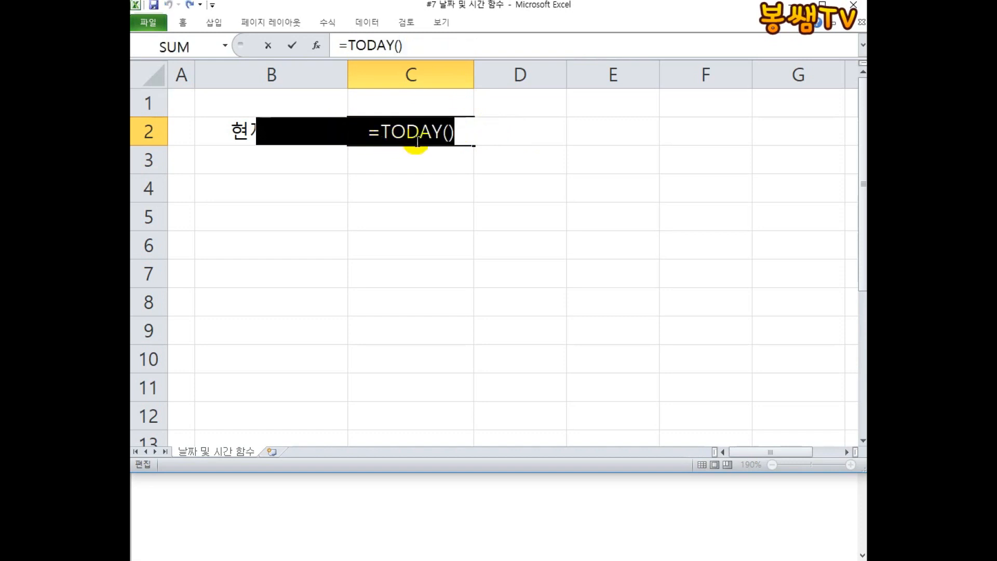
pyautogui.press('Escape')
# Widen column D and enter '=TODAY() in D2 so the formula shows as text.
pyautogui.moveTo(569, 75); pyautogui.dragTo(651, 67)
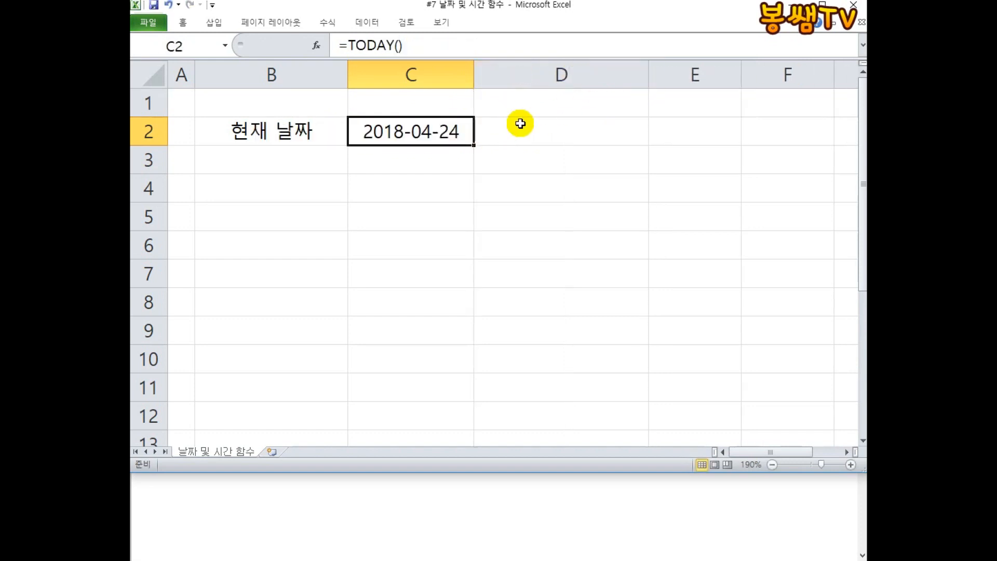
pyautogui.click(520, 125)
pyautogui.rightClick(520, 125)
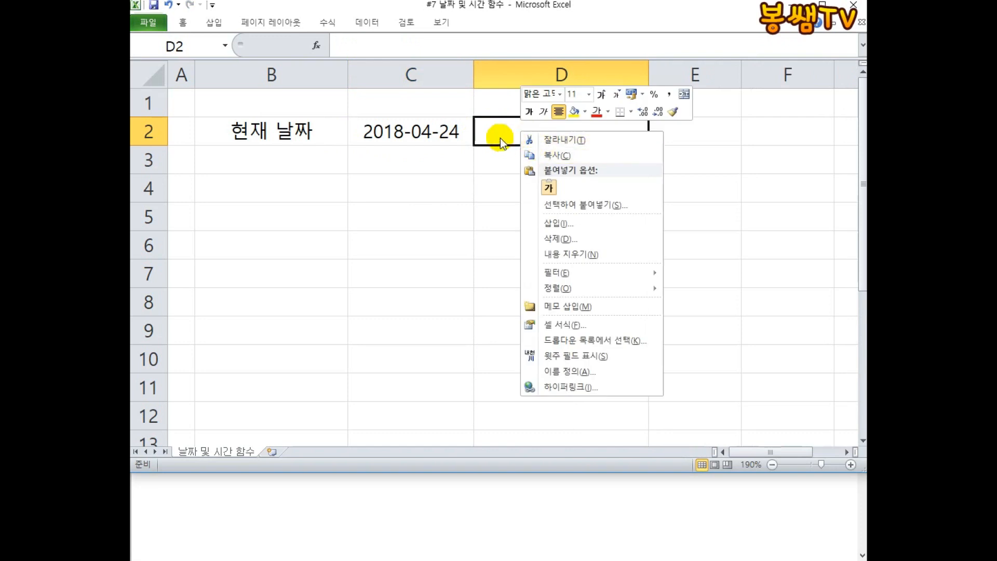
pyautogui.click(500, 130)
pyautogui.write("'")
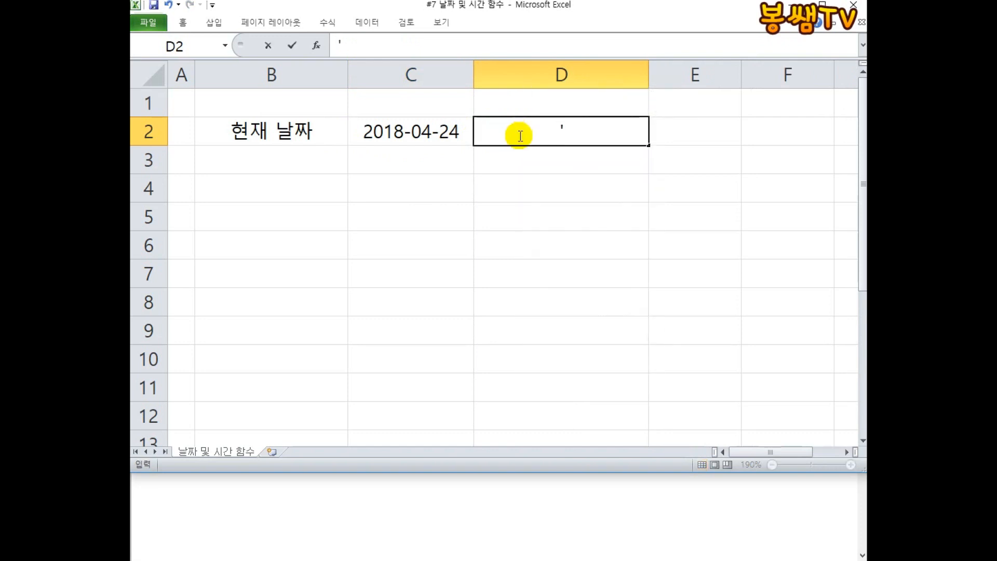
pyautogui.write('=TODAY()')
pyautogui.press('Return')
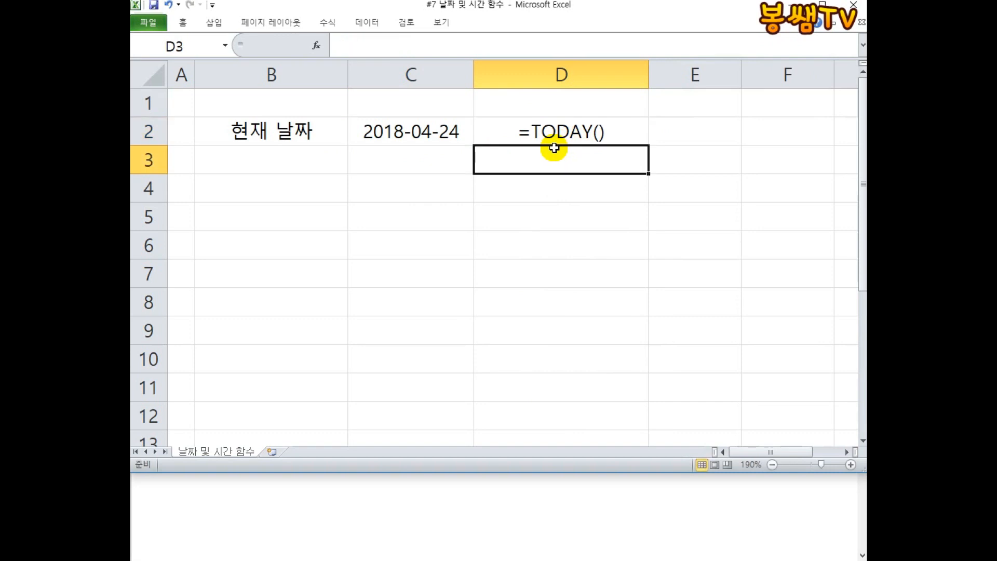
# Select the whole sheet and turn off center alignment for all cells.
pyautogui.click(158, 76)
pyautogui.click(182, 23)
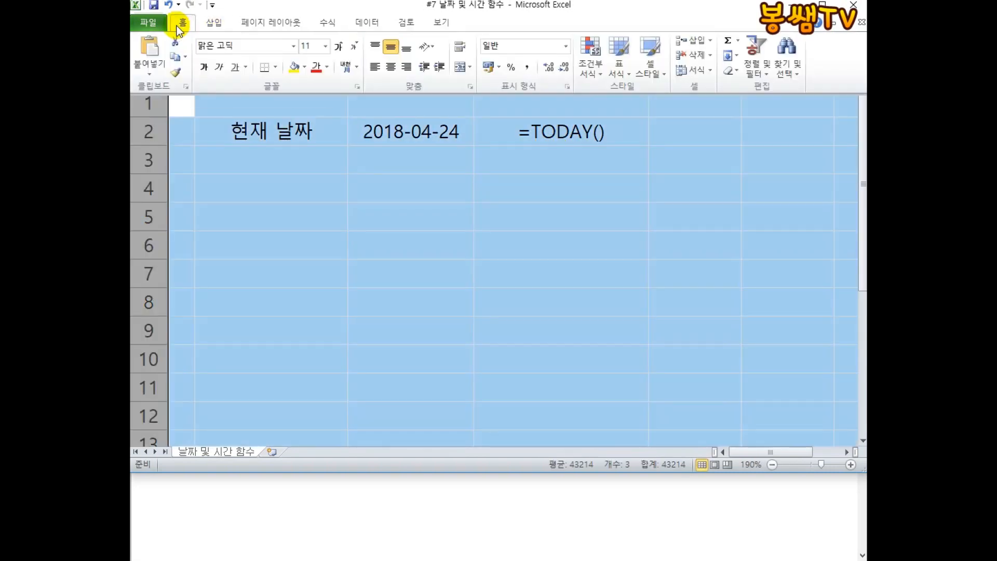
pyautogui.click(389, 63)
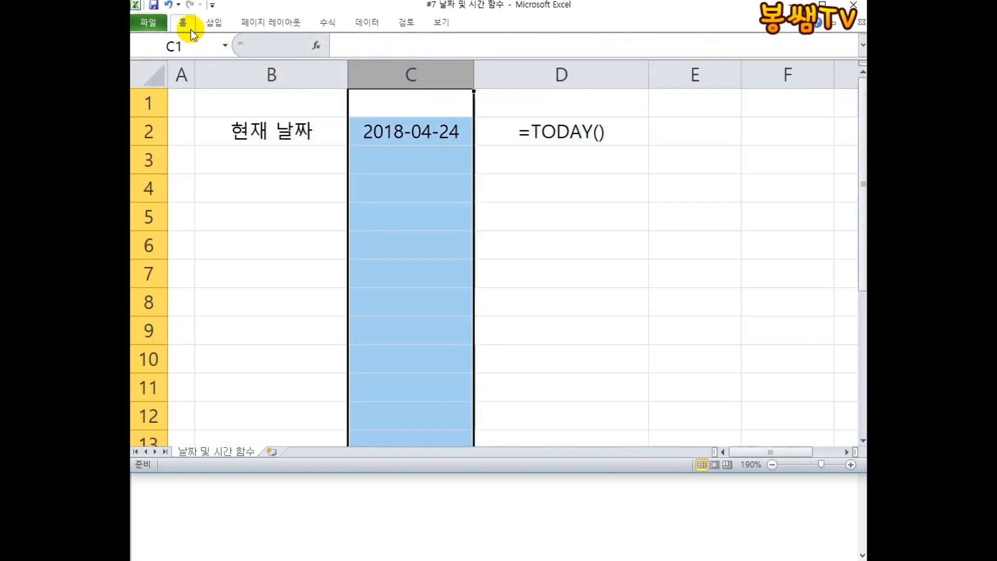
pyautogui.click(156, 77)
pyautogui.click(183, 23)
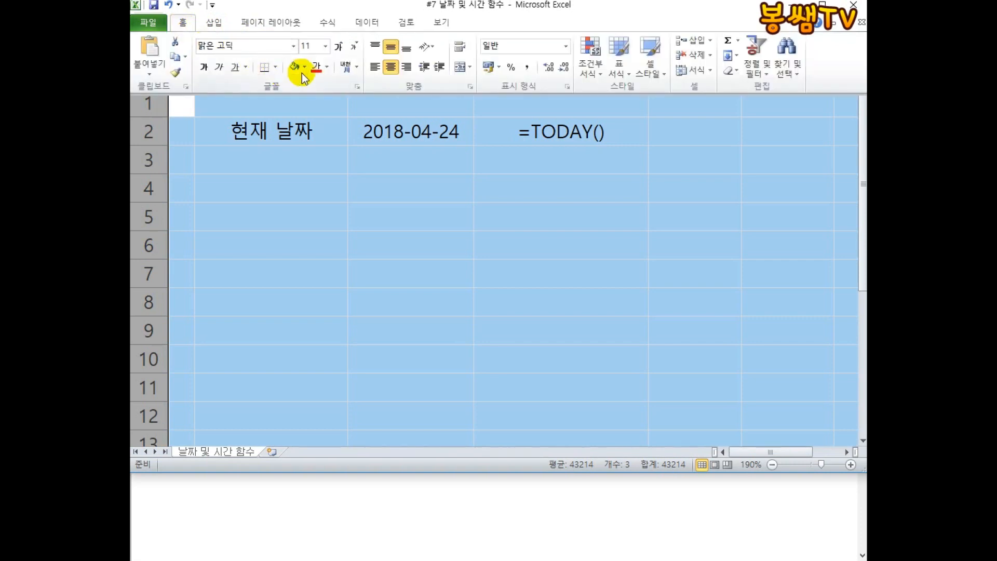
pyautogui.click(388, 67)
pyautogui.click(438, 196)
pyautogui.click(403, 142)
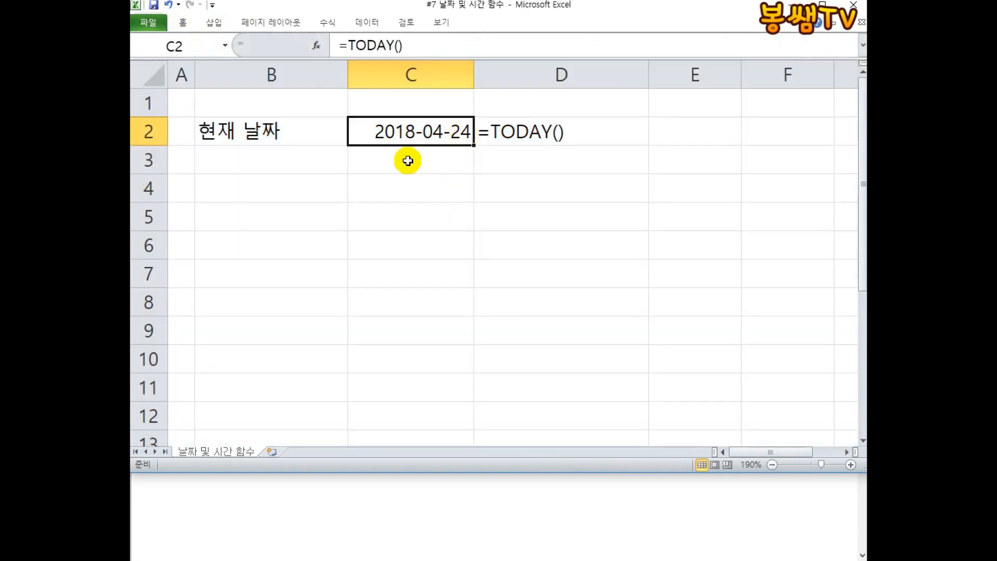
# Open D2 for editing to examine its text entry with the leading apostrophe.
pyautogui.click(517, 131)
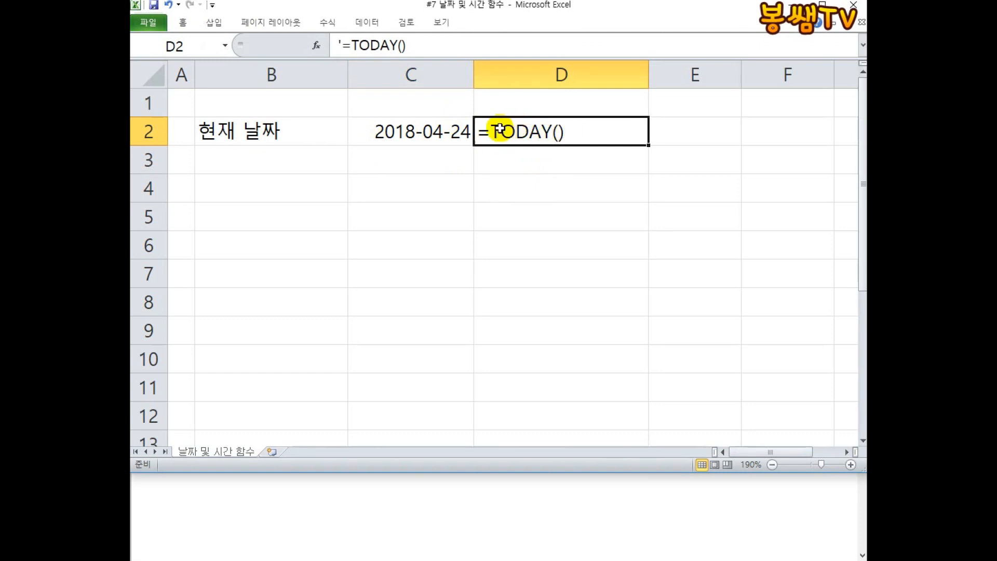
pyautogui.doubleClick(587, 133)
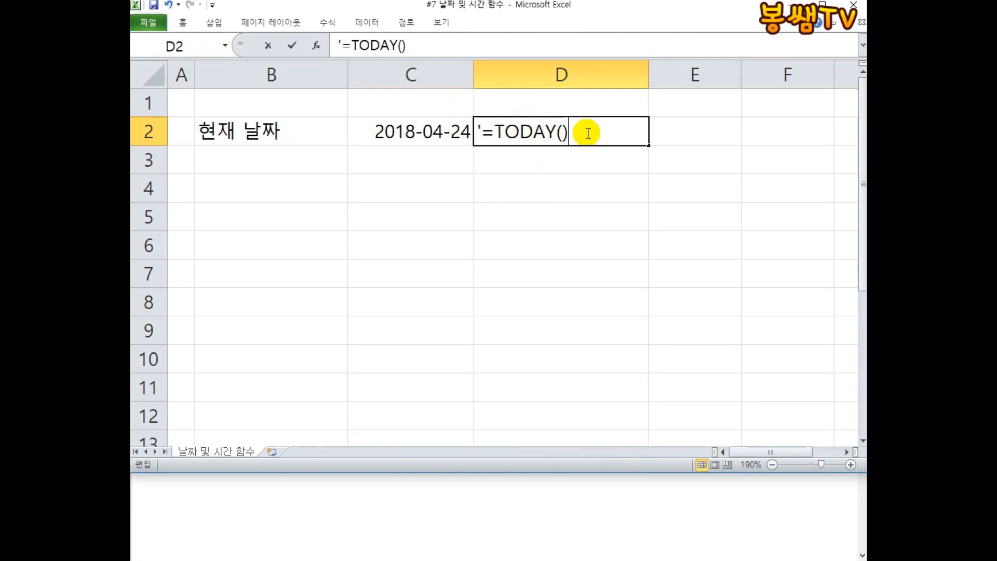
pyautogui.click(494, 131)
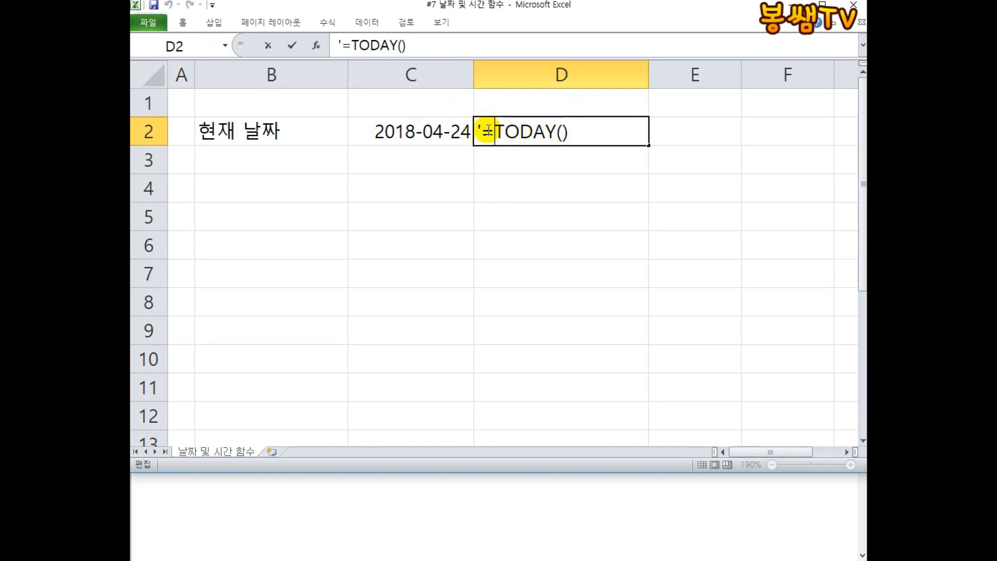
pyautogui.click(594, 131)
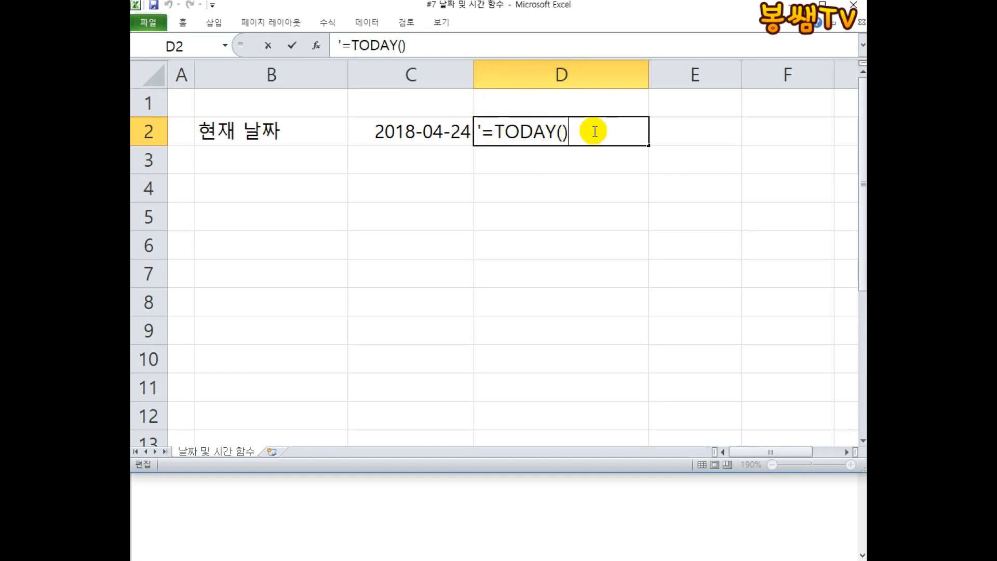
pyautogui.press('Return')
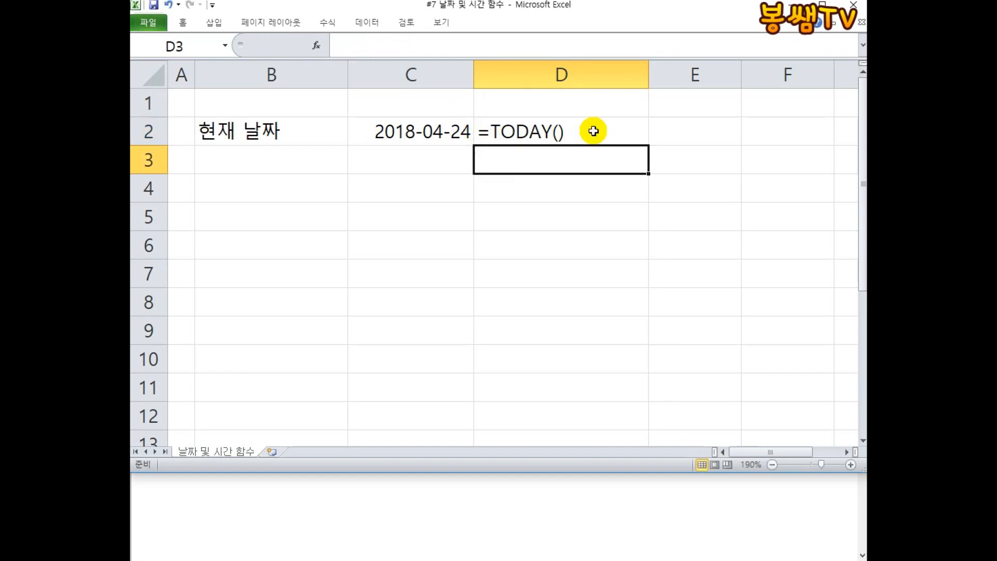
# Make column D bold.
pyautogui.click(561, 78)
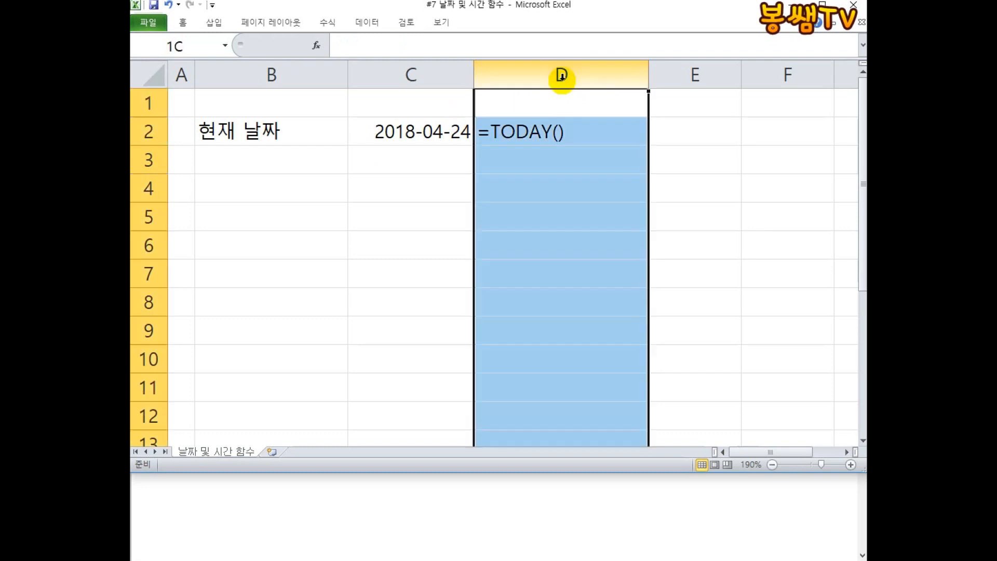
pyautogui.click(182, 21)
pyautogui.click(204, 67)
pyautogui.click(434, 158)
pyautogui.click(548, 198)
pyautogui.click(449, 130)
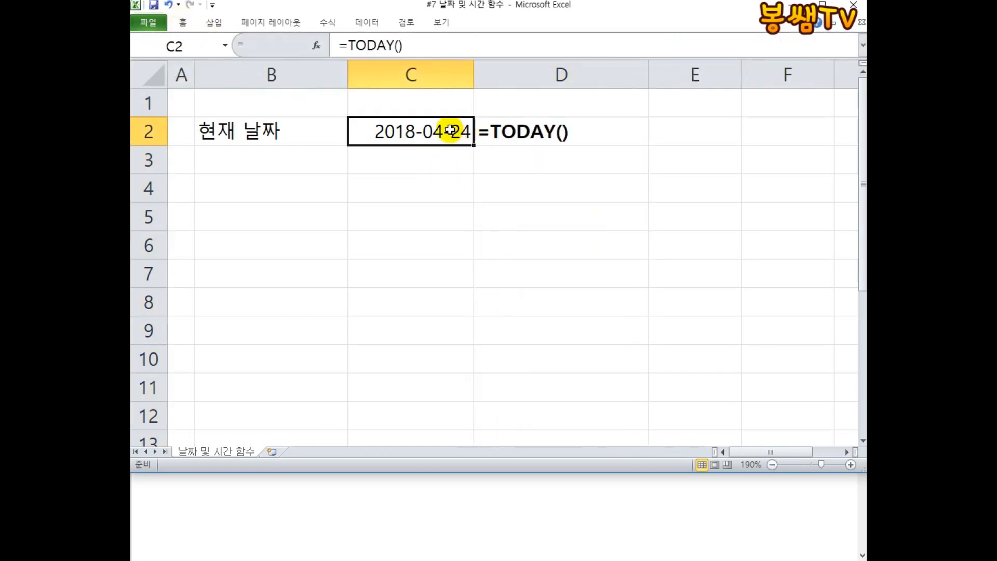
pyautogui.click(543, 131)
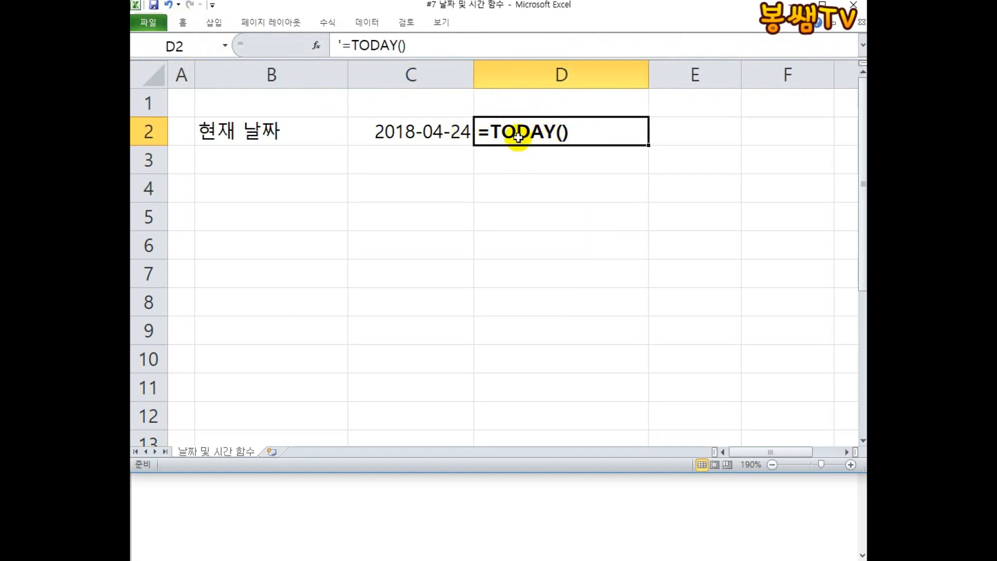
# Enter the label 현재 날짜 및 시간 in cell B3.
pyautogui.click(249, 171)
pyautogui.write('GUS')
pyautogui.press('BackSpace')
pyautogui.write('현재 날짜 및 시간')
pyautogui.press('Return')
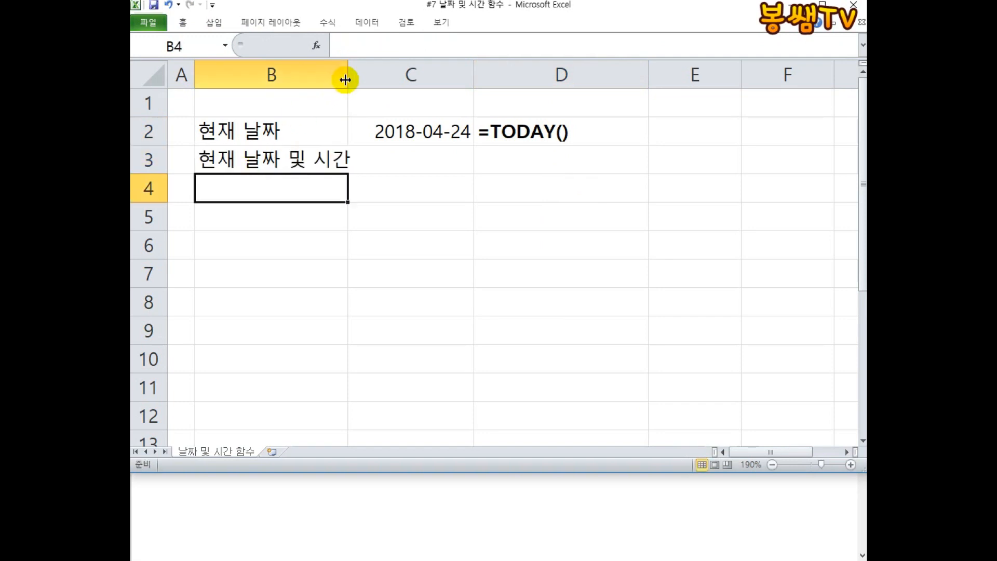
# Widen column B and enter the formula =NOW() in cell C3.
pyautogui.moveTo(345, 80); pyautogui.dragTo(369, 80)
pyautogui.click(400, 162)
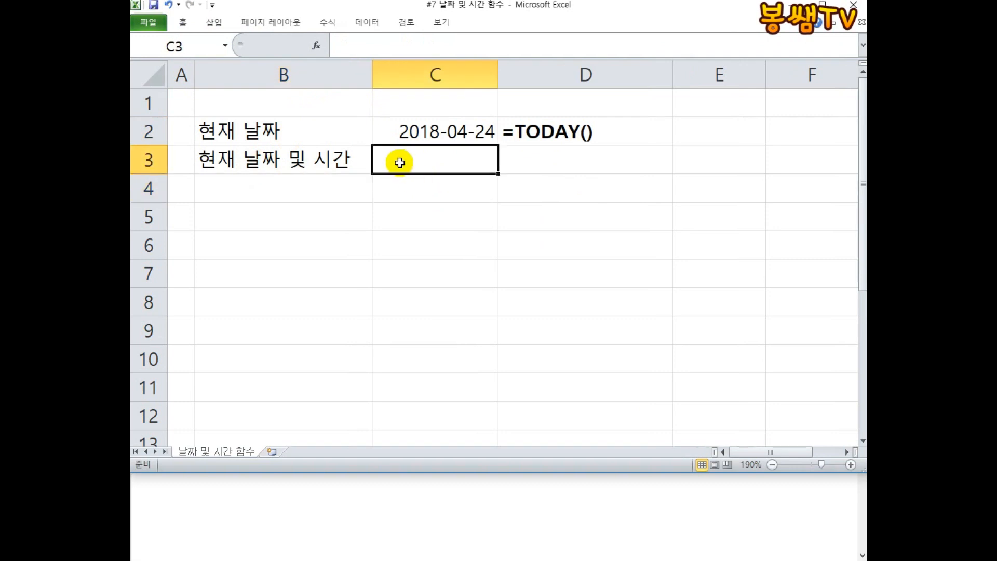
pyautogui.write('=NOW()')
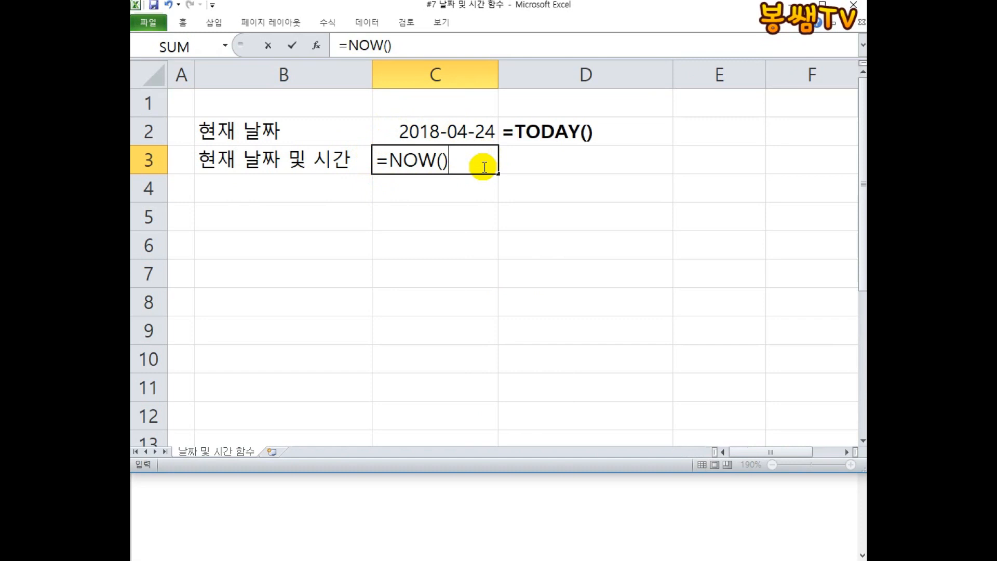
pyautogui.press('Return')
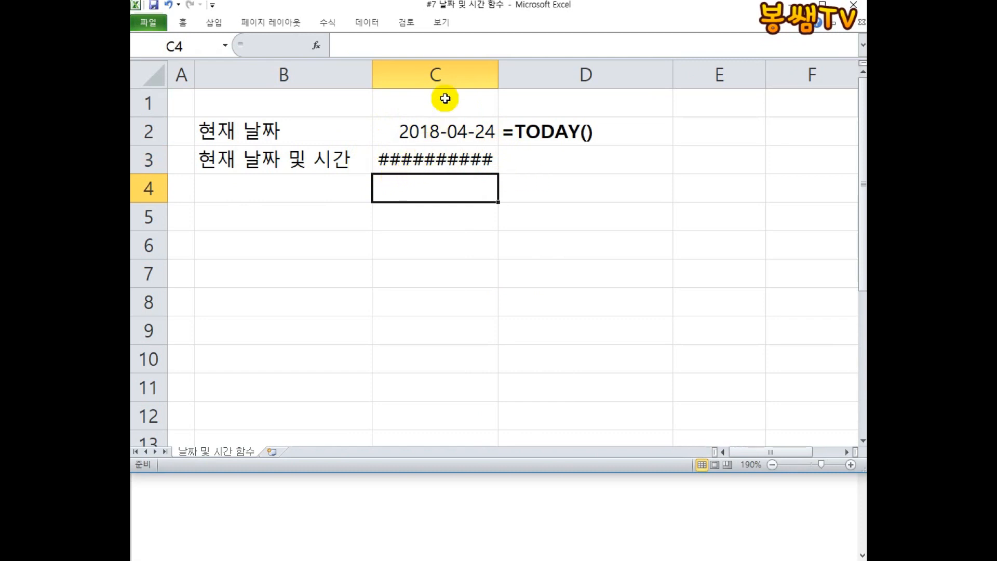
# Fit column C to its contents and copy the NOW formula text into D3 as the label =NOW().
pyautogui.doubleClick(498, 75)
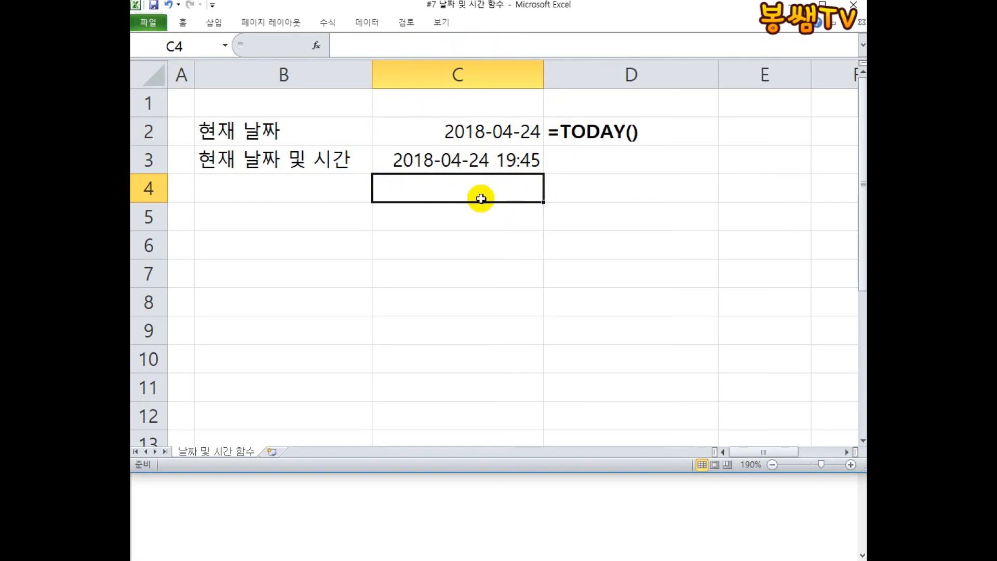
pyautogui.doubleClick(493, 157)
pyautogui.moveTo(501, 157); pyautogui.dragTo(304, 158)
pyautogui.hotkey('ctrl', 'c')
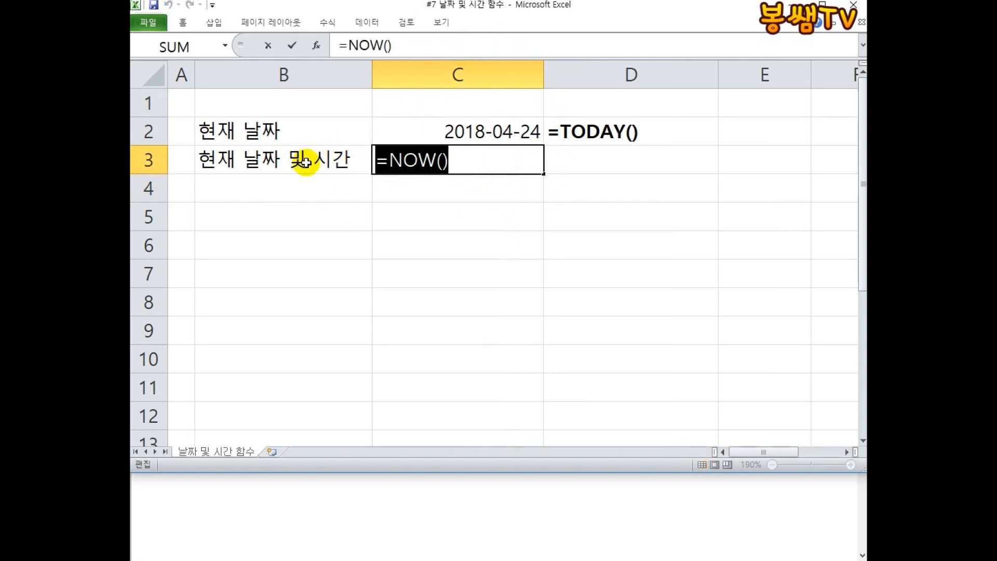
pyautogui.press('Escape')
pyautogui.click(599, 164)
pyautogui.write('=')
pyautogui.hotkey('ctrl', 'v')
pyautogui.press('Return')
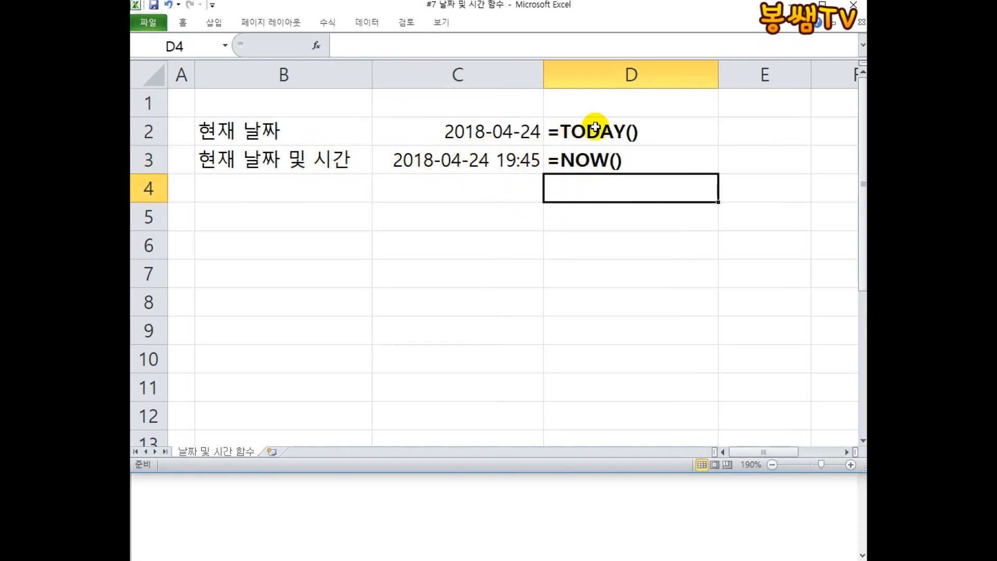
# Enter the labels 년 - YEAR, 월 - MONTH and 일 - DAY in cells B5, B6 and B7.
pyautogui.click(599, 161)
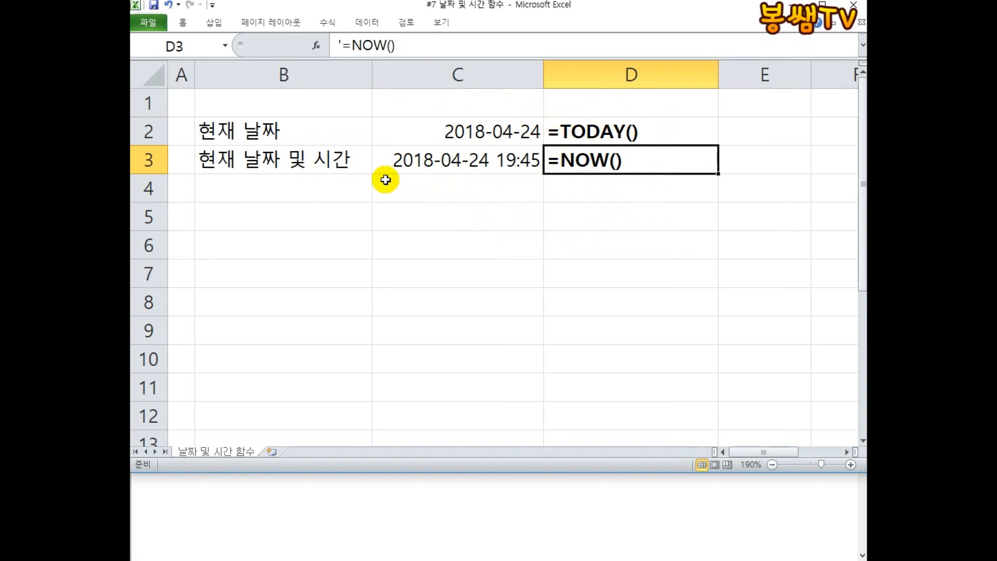
pyautogui.click(359, 195)
pyautogui.click(293, 213)
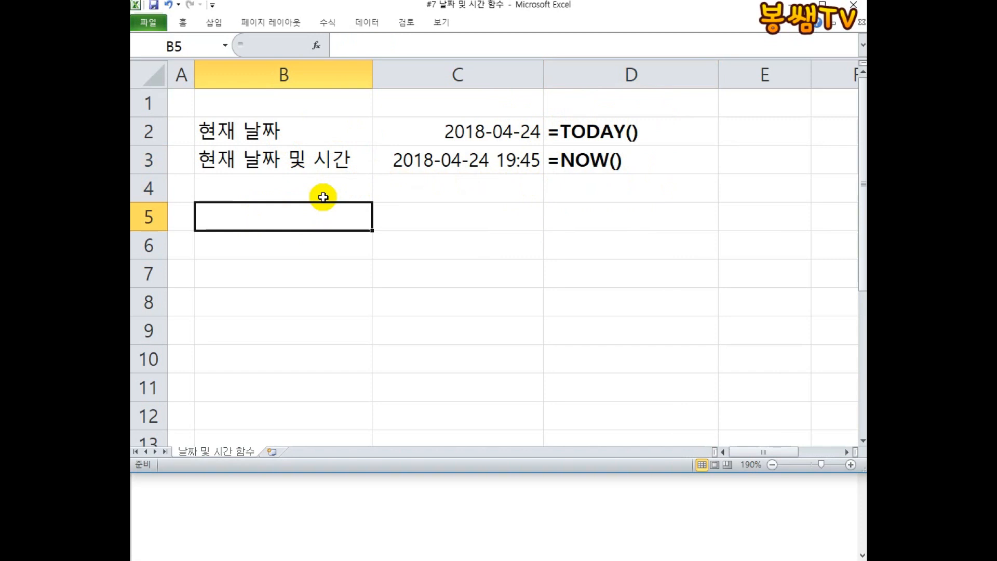
pyautogui.write('년 - YEAR')
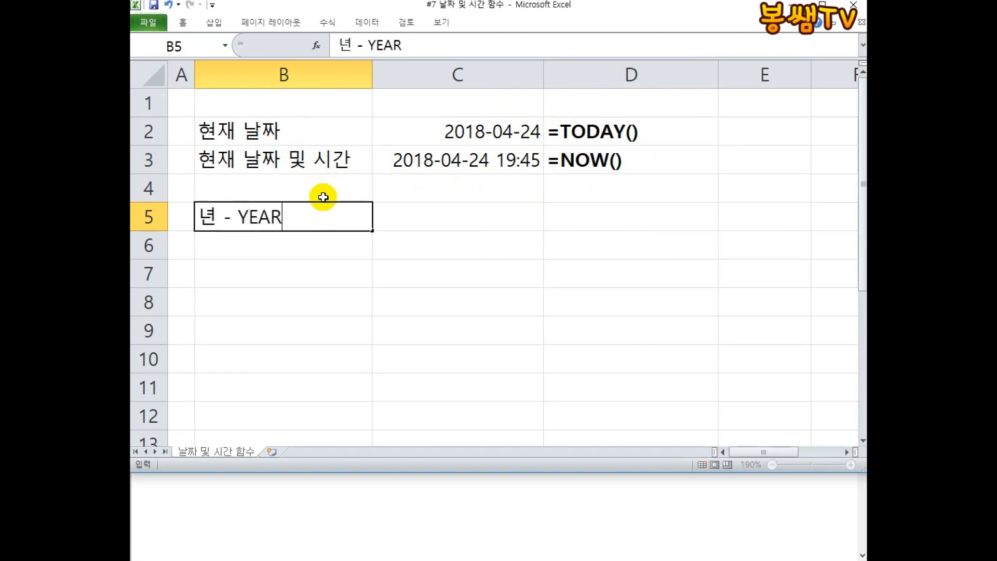
pyautogui.press('Return')
pyautogui.write('월')
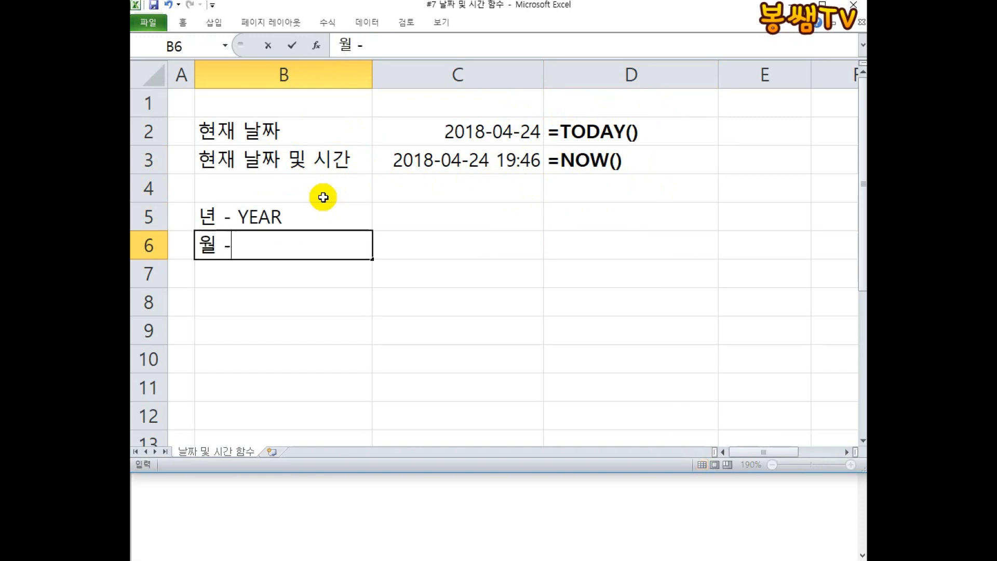
pyautogui.write(' - ㅡㅐ')
pyautogui.press('BackSpace')
pyautogui.write('ONTH')
pyautogui.press('Return')
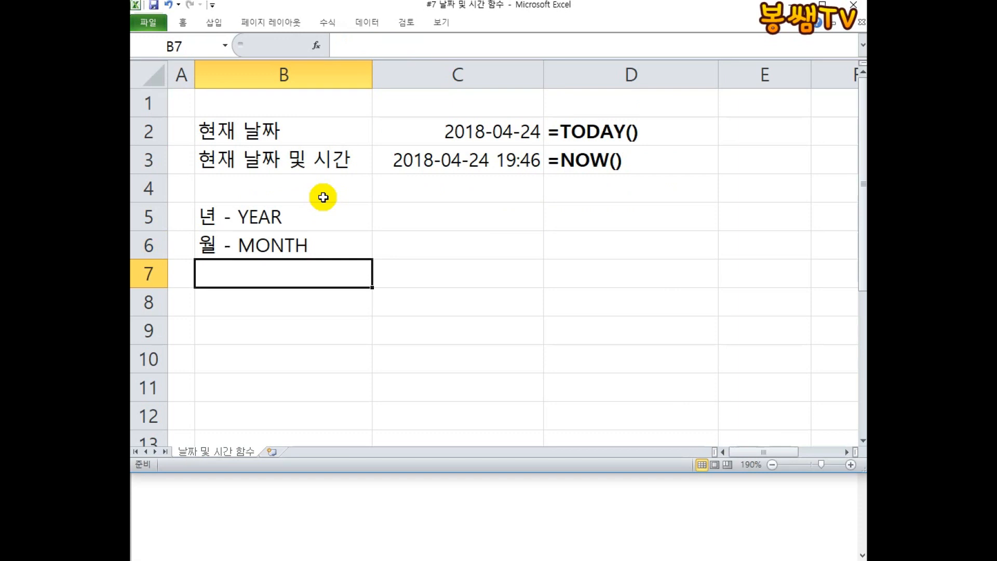
pyautogui.write('DLF -')
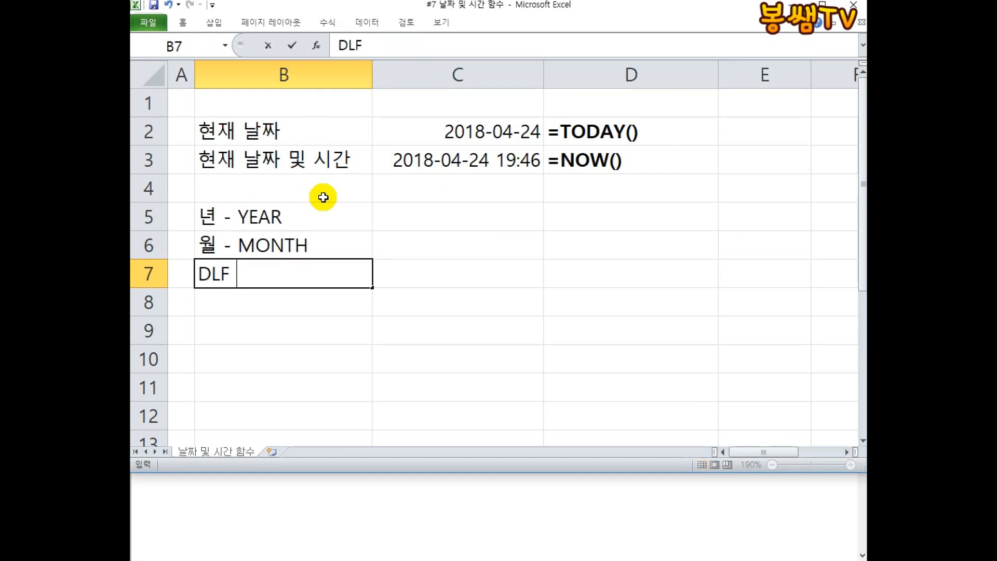
pyautogui.press('BackSpace')
pyautogui.press('Hangul')
pyautogui.write('일 -=')
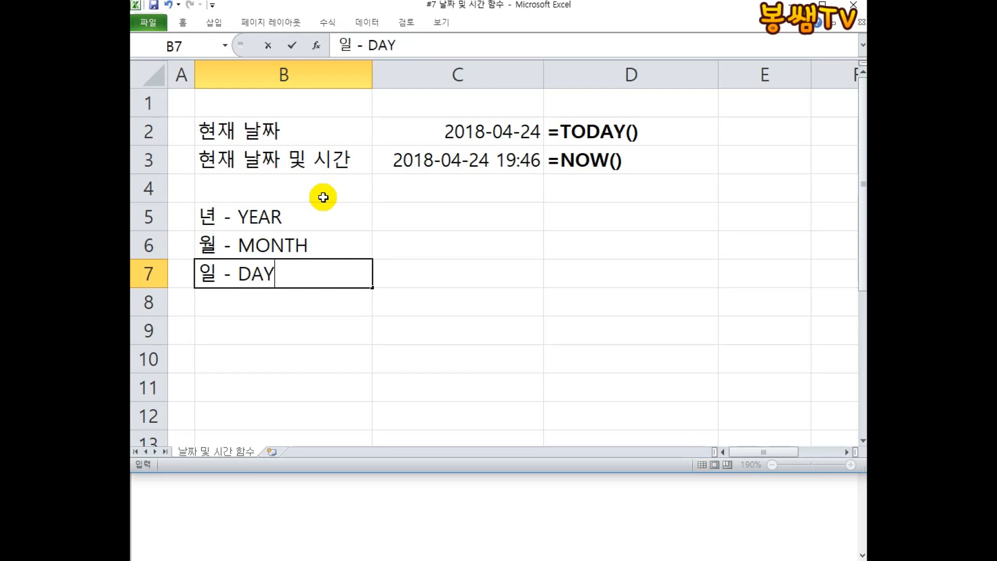
pyautogui.press('Return')
pyautogui.click(318, 215)
pyautogui.click(302, 245)
pyautogui.click(288, 273)
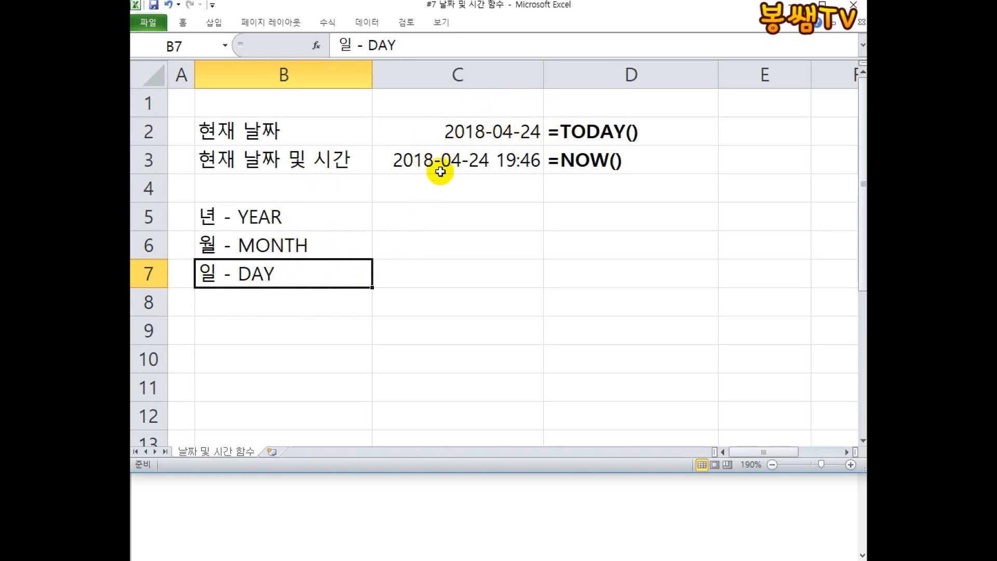
# Enter the formula =YEAR(C2) in cell C5.
pyautogui.click(411, 221)
pyautogui.write('=YT')
pyautogui.press('BackSpace')
pyautogui.write('EAR(')
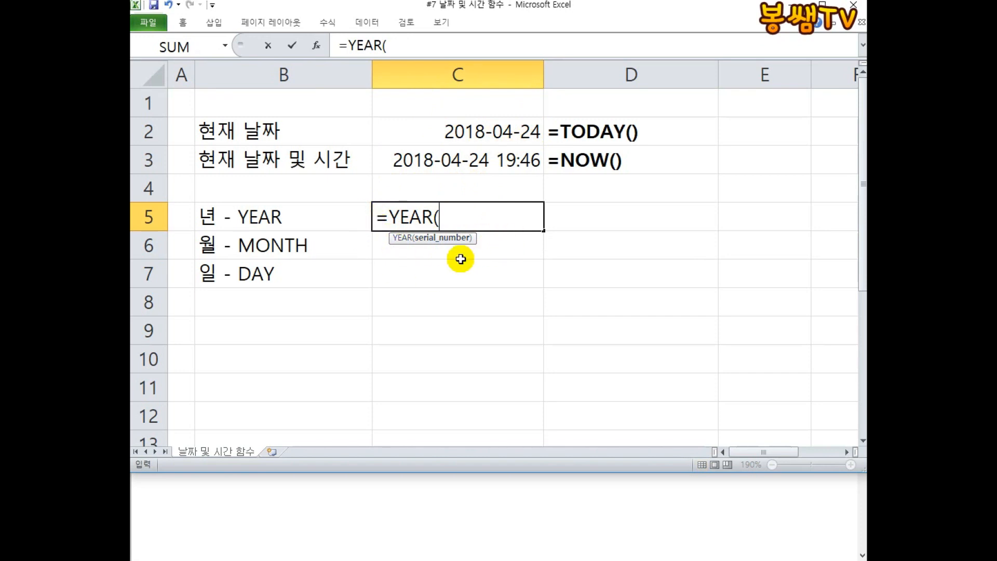
pyautogui.click(493, 127)
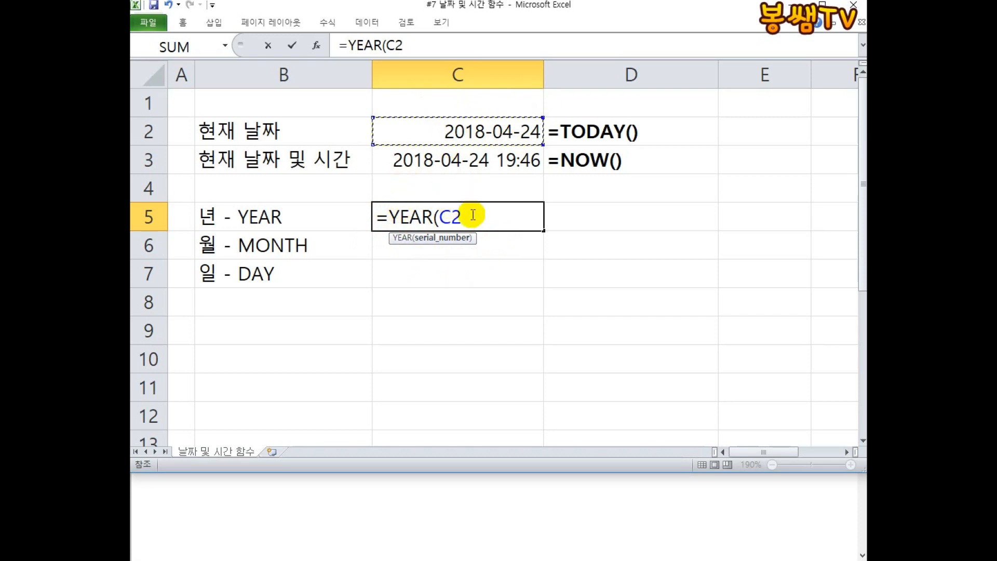
pyautogui.write(')')
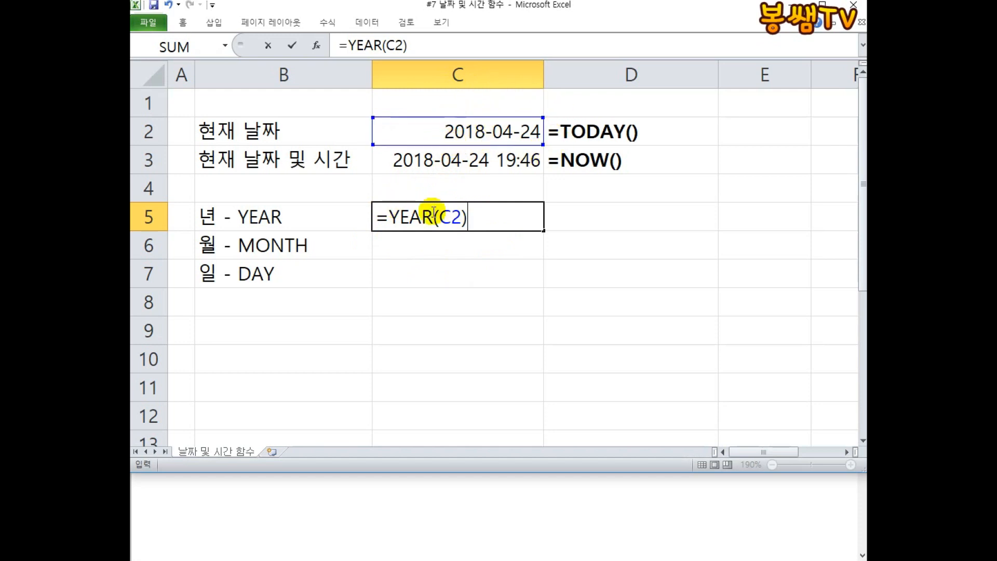
pyautogui.press('Return')
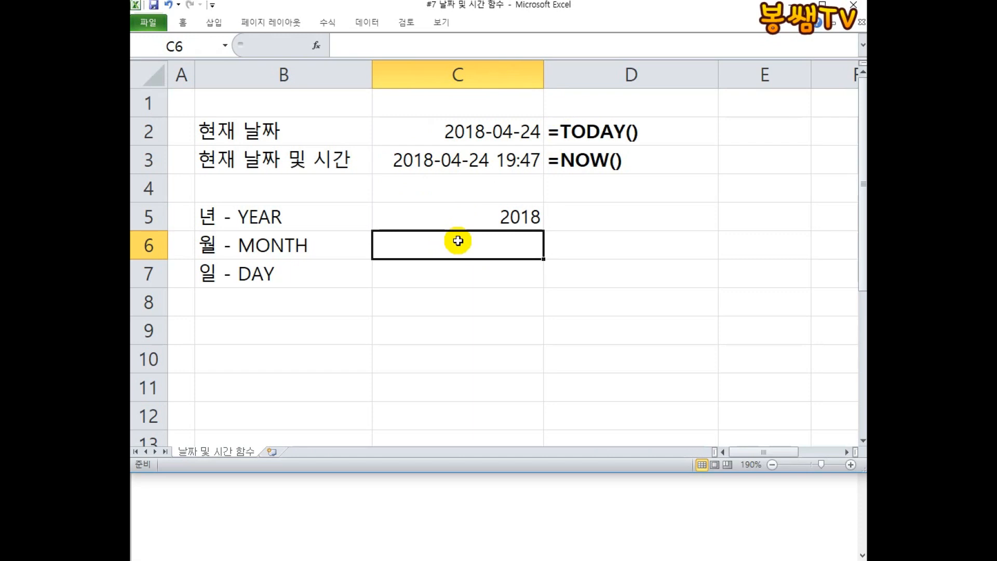
# Enter the formula =MONTH(C2) in cell C6.
pyautogui.write('=MONTH(')
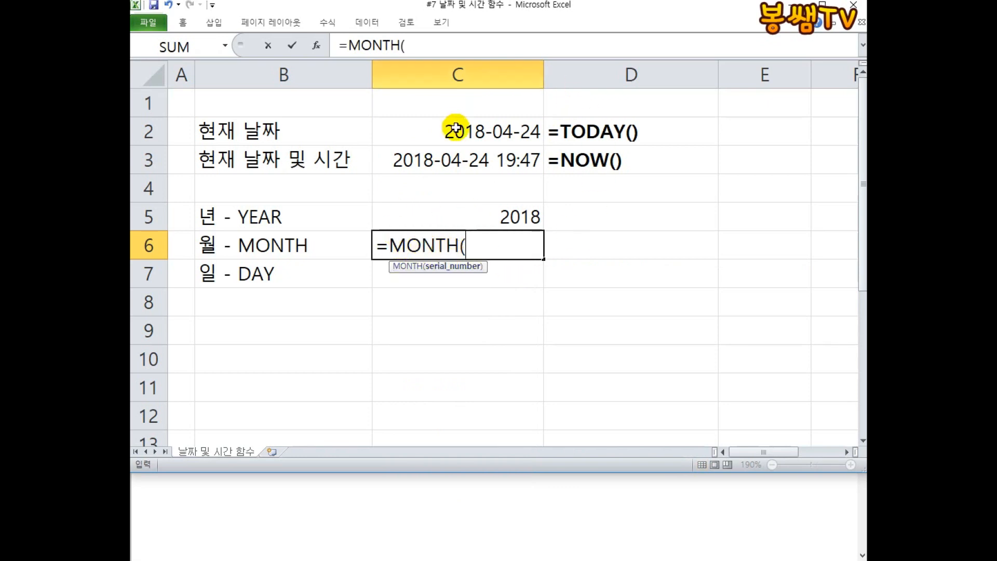
pyautogui.click(455, 128)
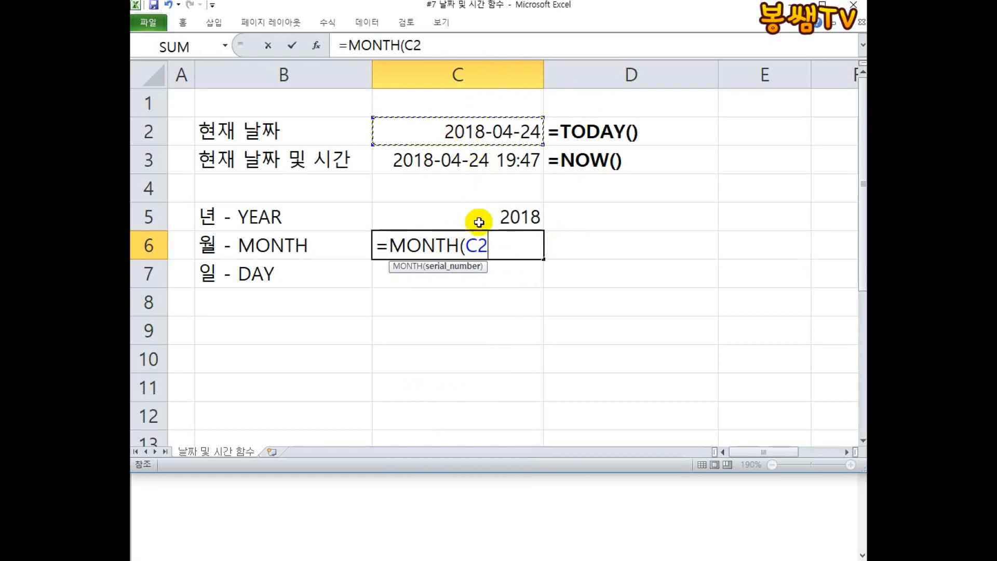
pyautogui.write(')')
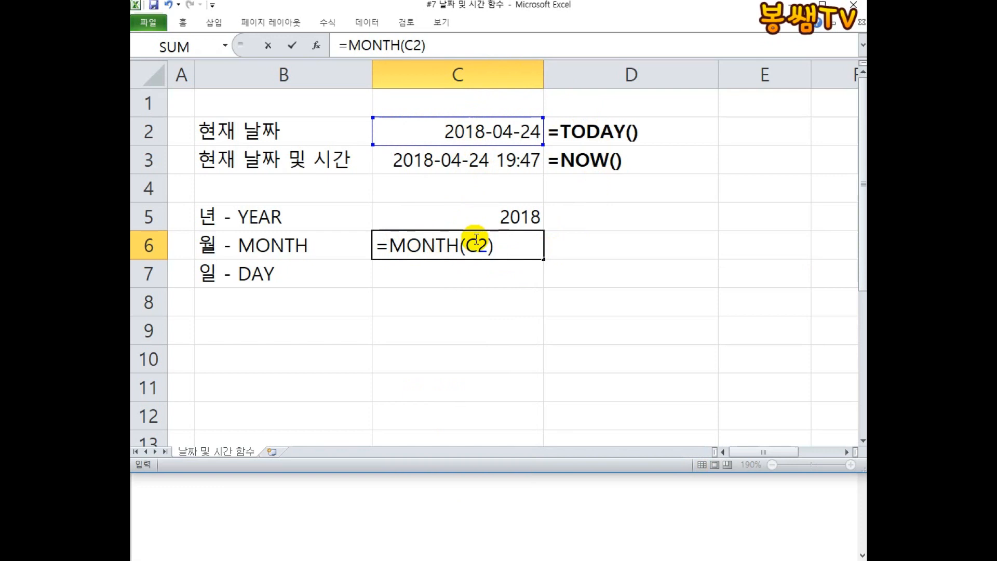
pyautogui.press('Return')
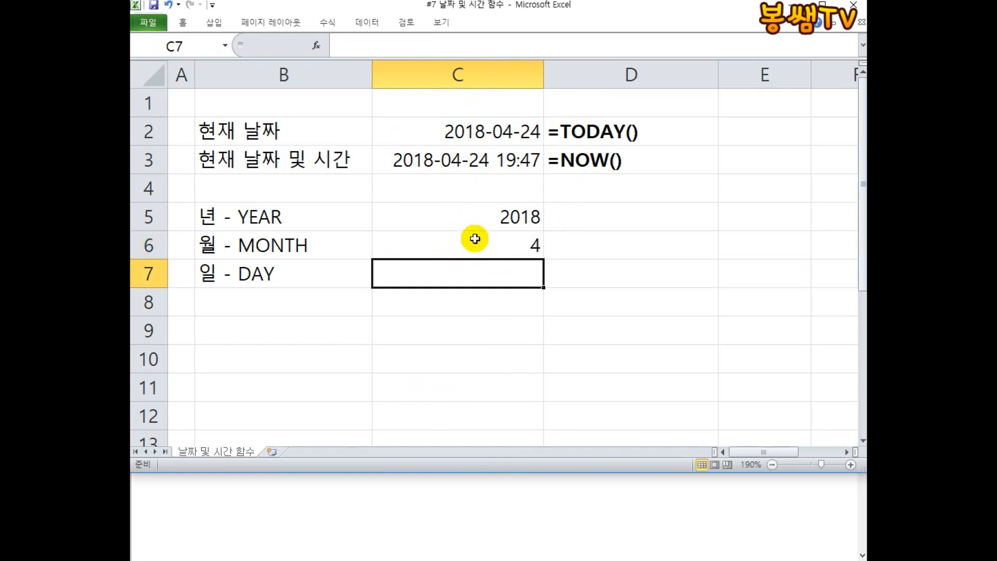
# Enter the formula =DAY(C2) in cell C7.
pyautogui.write('=ㅇㅁ')
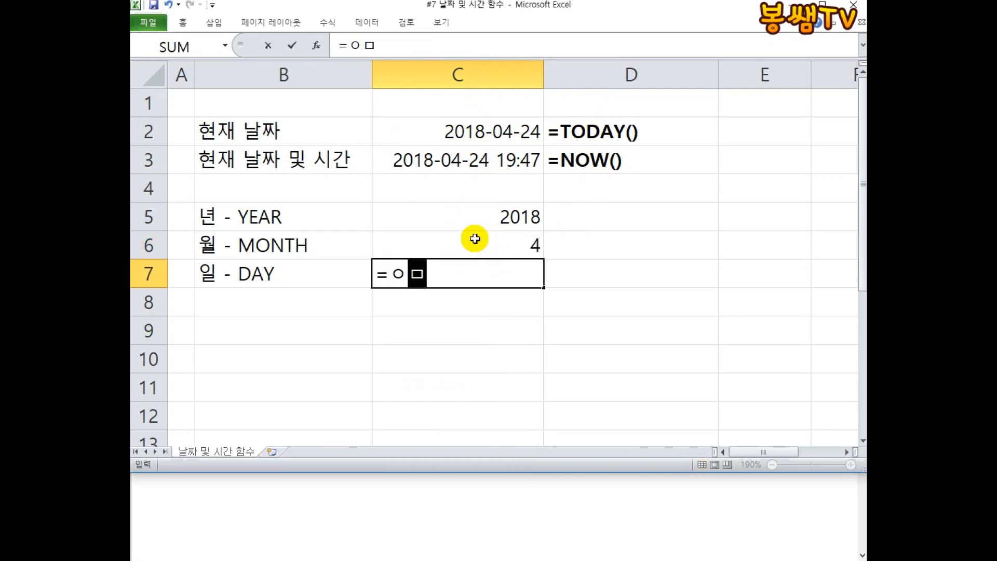
pyautogui.write('DAY(')
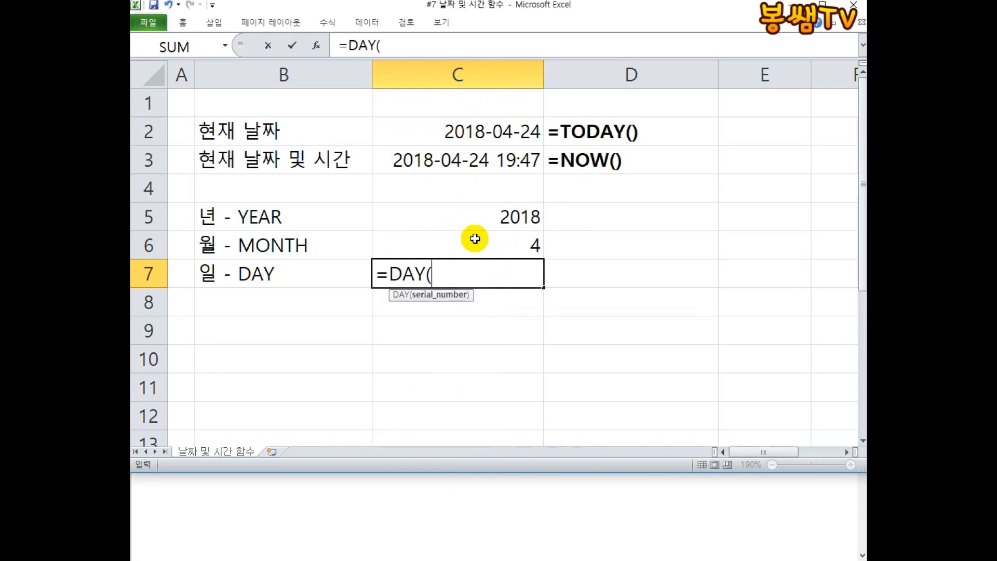
pyautogui.click(438, 122)
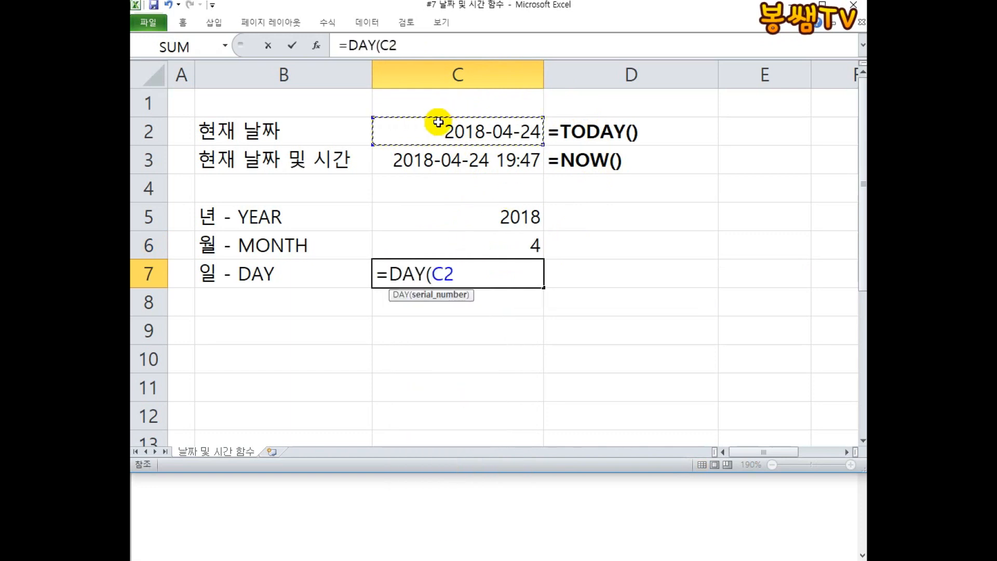
pyautogui.write(')')
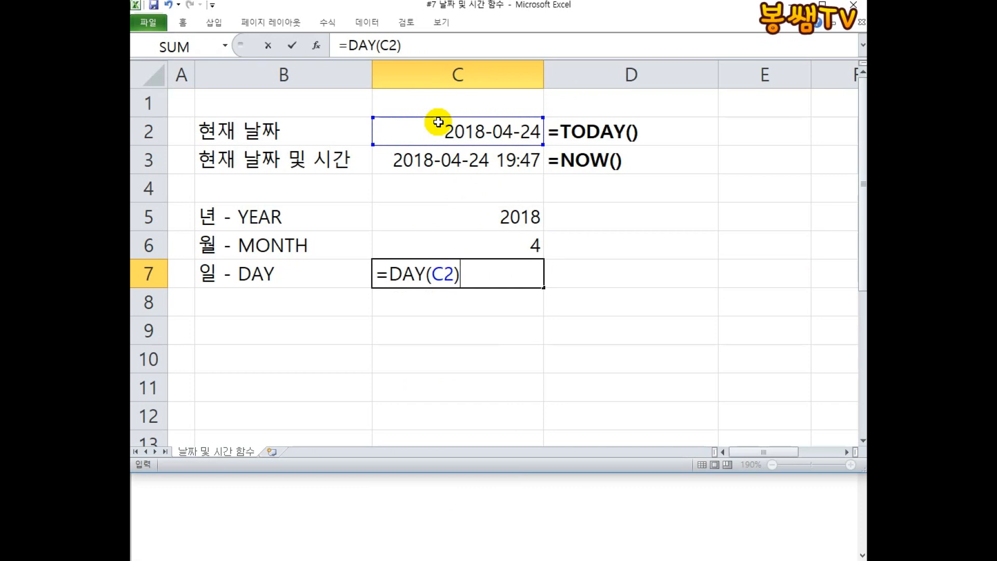
pyautogui.press('Return')
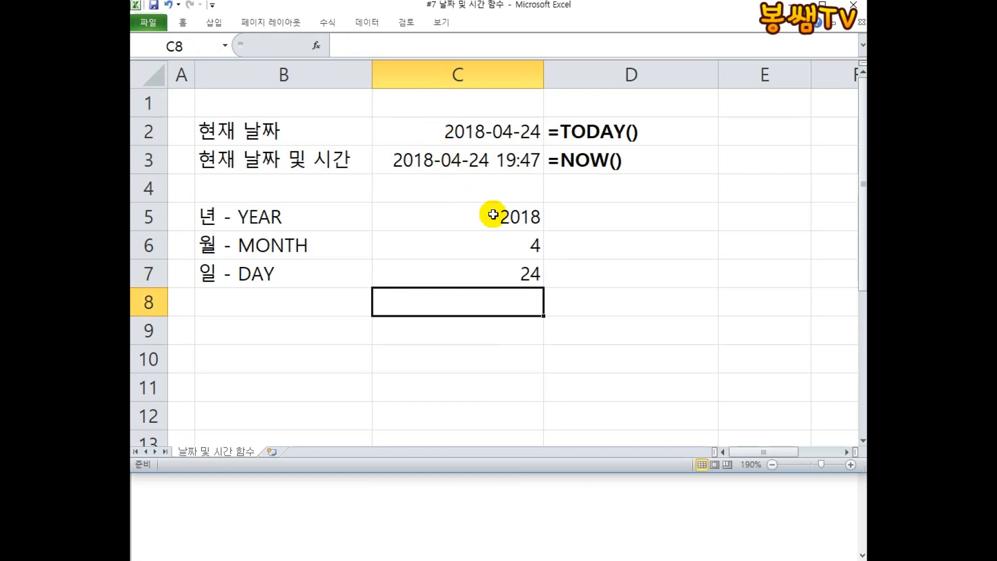
# Open the YEAR, MONTH and DAY formulas in C5 to C7 one by one to review them.
pyautogui.click(478, 249)
pyautogui.click(450, 216)
pyautogui.doubleClick(445, 216)
pyautogui.press('Escape')
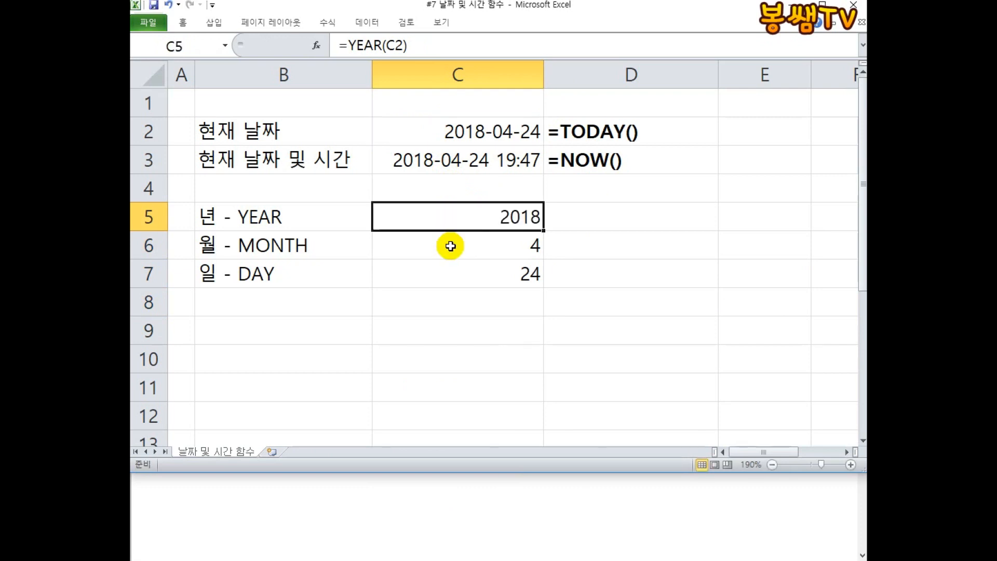
pyautogui.doubleClick(452, 247)
pyautogui.press('Escape')
pyautogui.doubleClick(452, 273)
pyautogui.press('Escape')
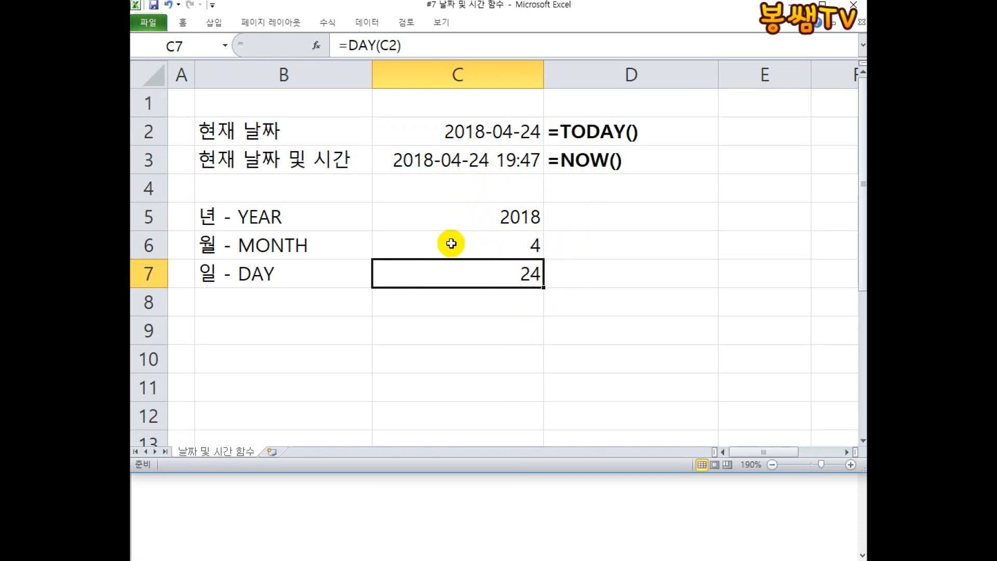
pyautogui.click(609, 215)
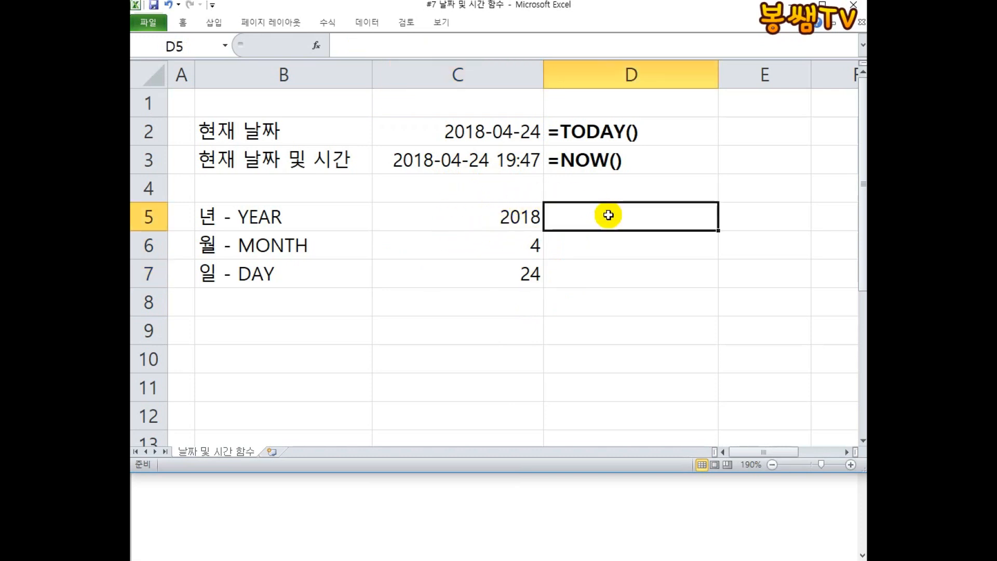
pyautogui.doubleClick(512, 216)
pyautogui.press('Escape')
pyautogui.doubleClick(506, 251)
pyautogui.press('Escape')
pyautogui.doubleClick(508, 272)
pyautogui.press('Escape')
pyautogui.doubleClick(511, 216)
pyautogui.press('Escape')
pyautogui.doubleClick(501, 252)
pyautogui.click(497, 272)
pyautogui.doubleClick(498, 272)
pyautogui.press('Escape')
# Enter the nested formula =YEAR(TODAY()) in cell D5 and reopen it for viewing.
pyautogui.click(580, 211)
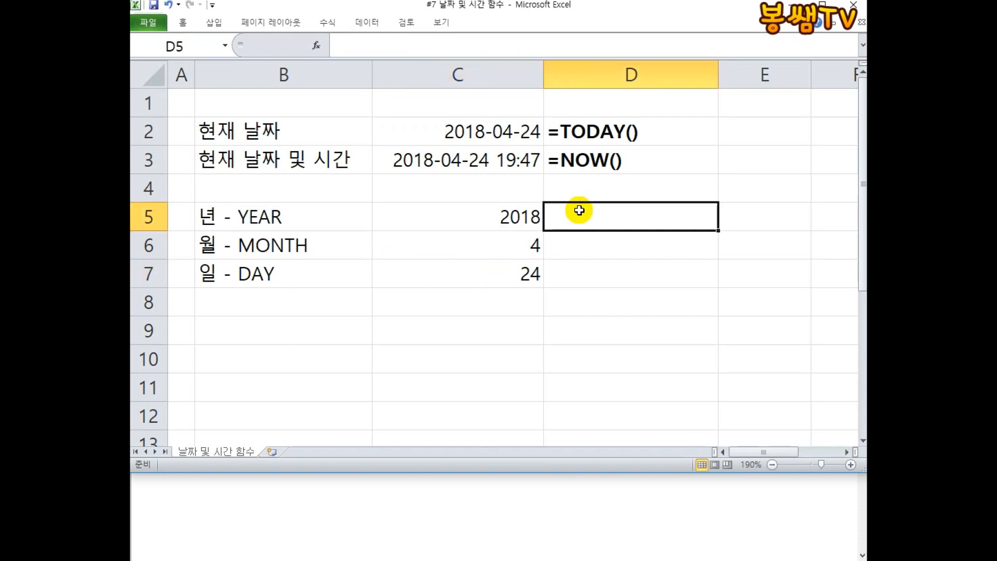
pyautogui.write('=')
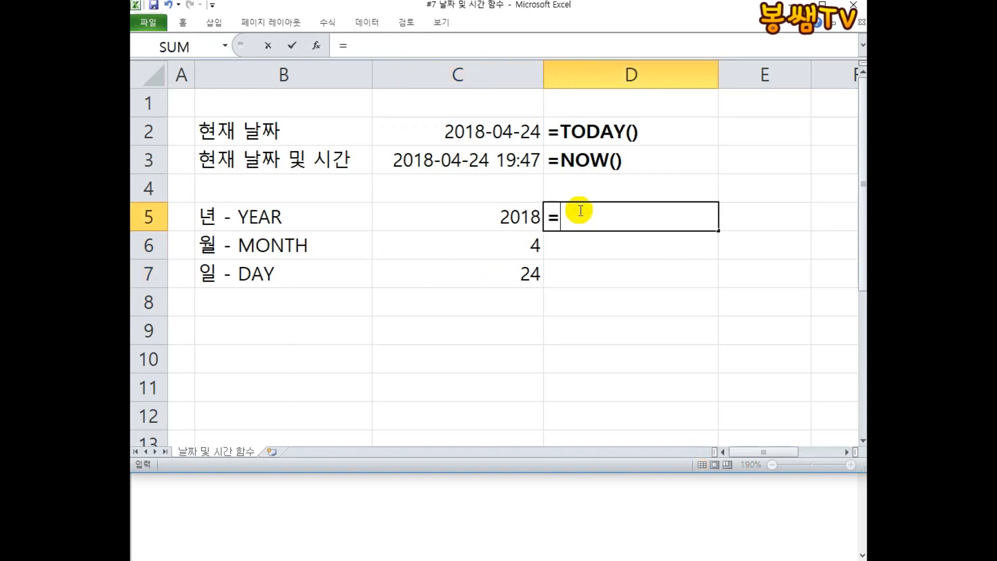
pyautogui.write('YEAR(')
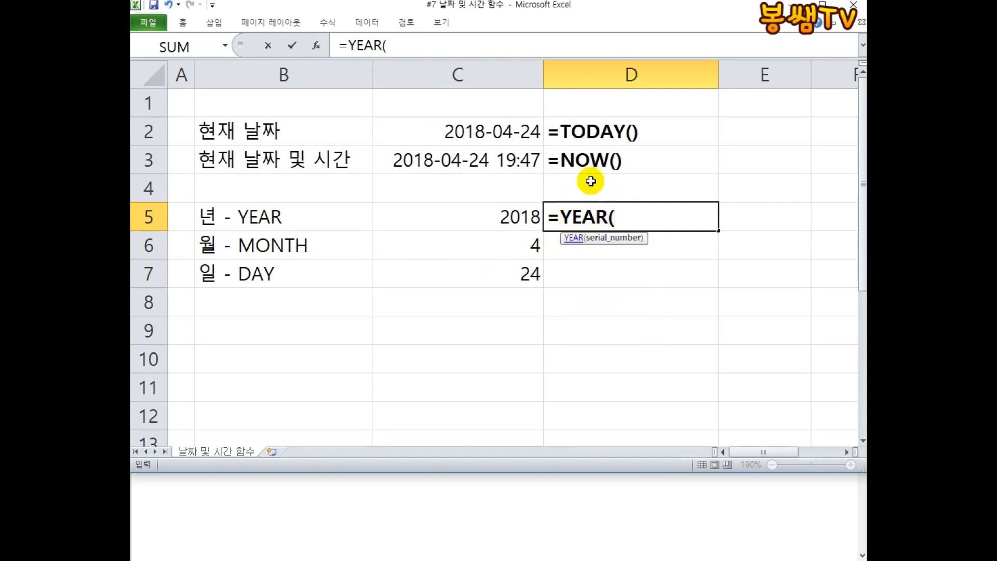
pyautogui.click(461, 126)
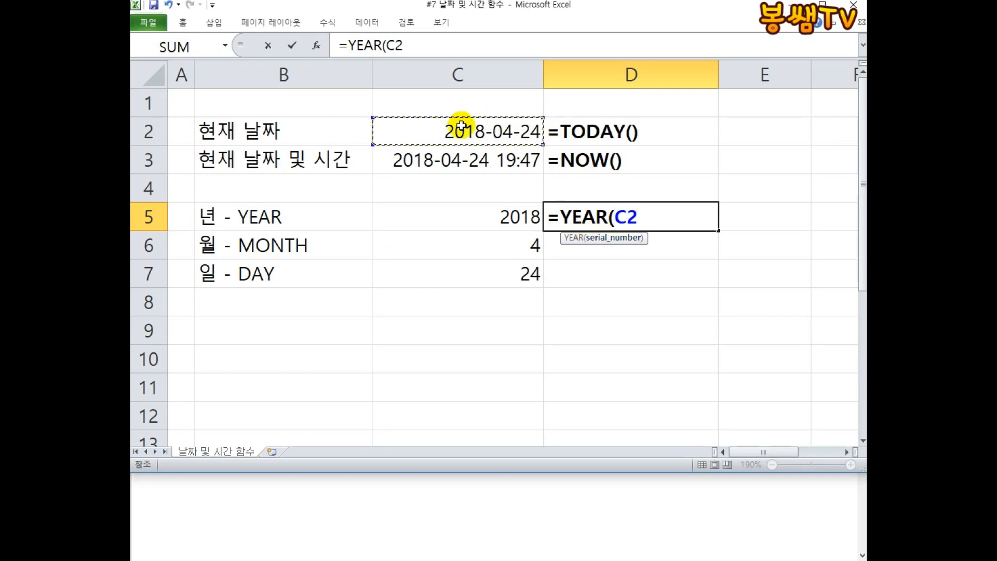
pyautogui.press('BackSpace')
pyautogui.press('BackSpace')
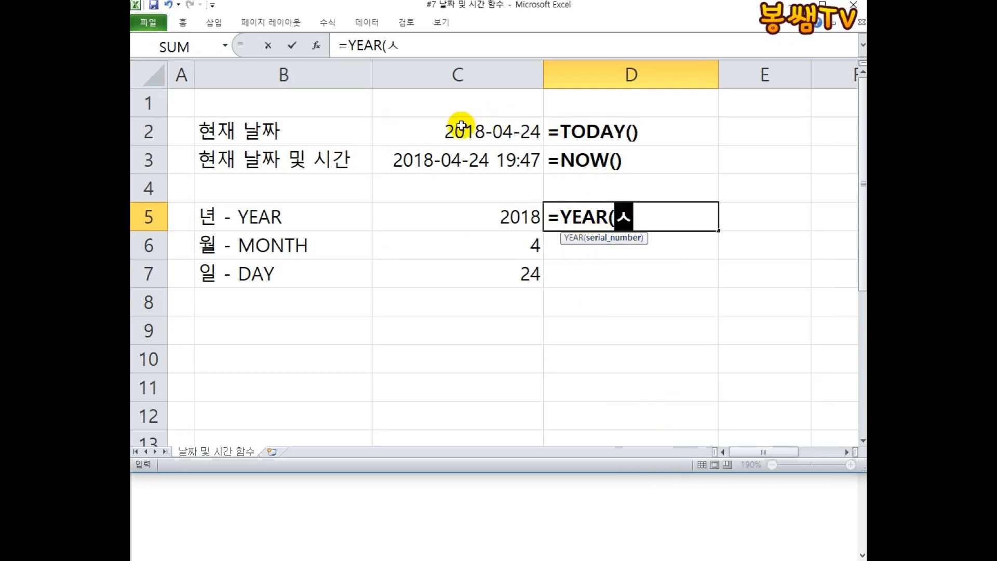
pyautogui.write('TODAY()')
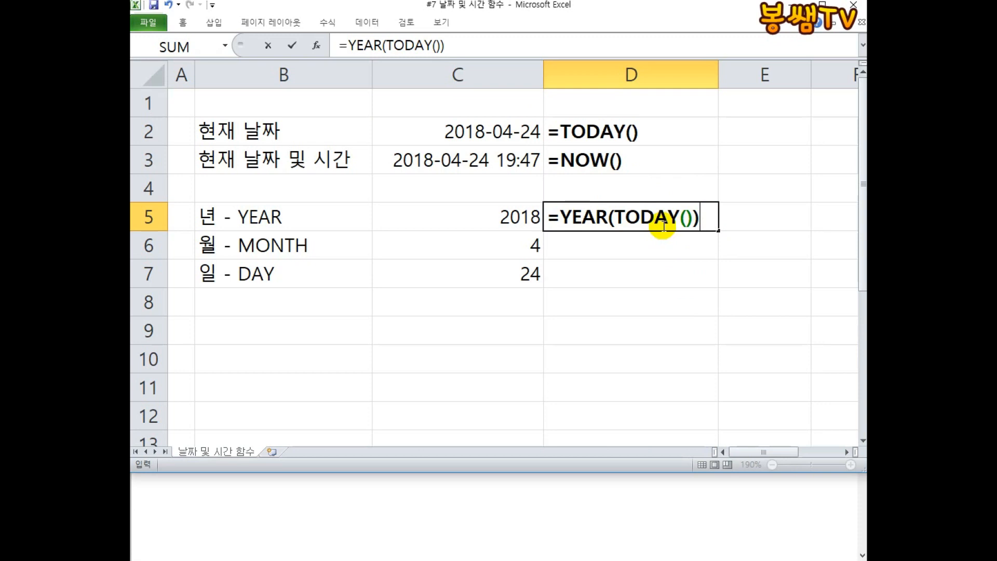
pyautogui.press('Return')
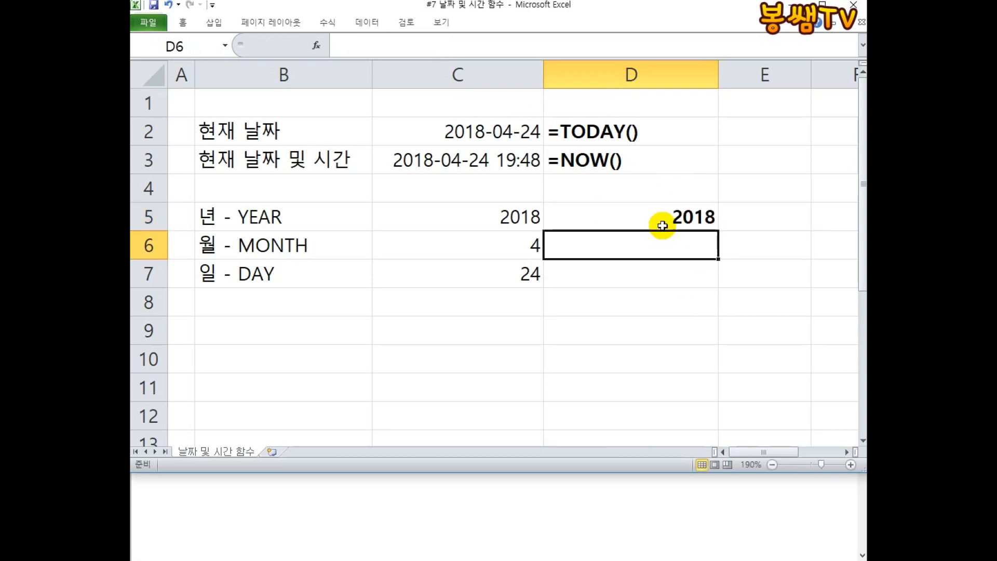
pyautogui.doubleClick(627, 216)
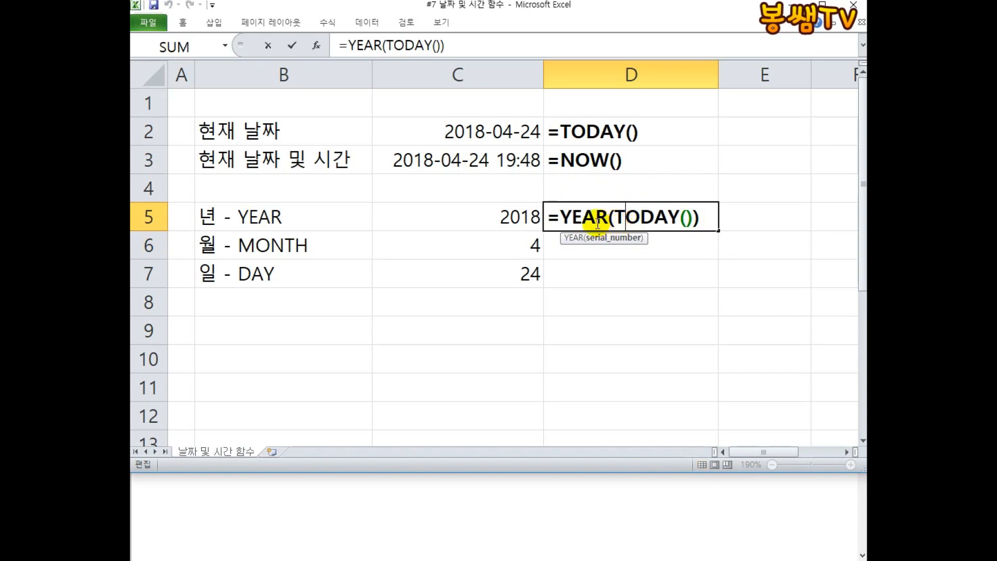
# Open the YEAR formulas in C5 and D5 for viewing to compare the C2 reference with the nested TODAY function.
pyautogui.press('Escape')
pyautogui.doubleClick(513, 214)
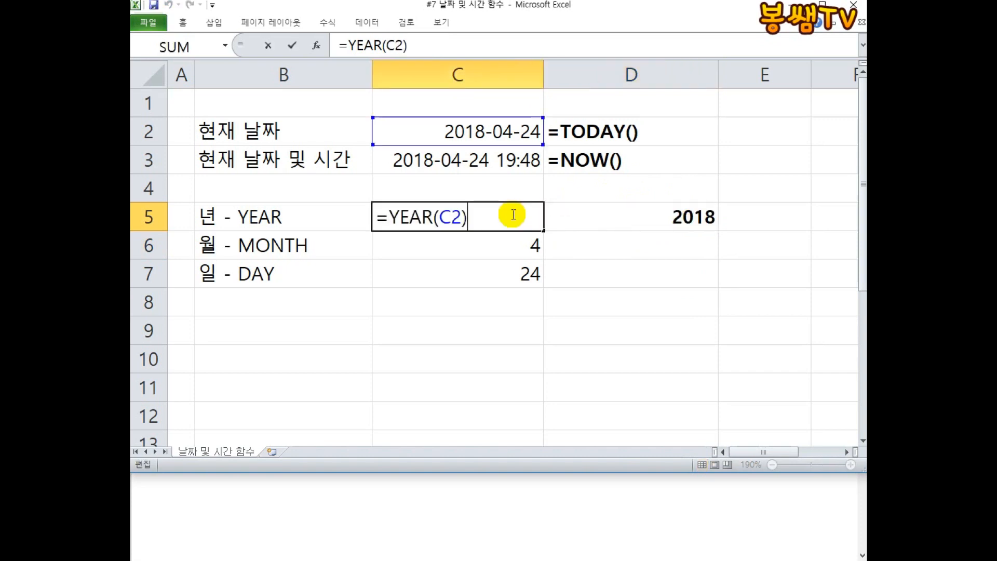
pyautogui.click(628, 216)
pyautogui.doubleClick(626, 216)
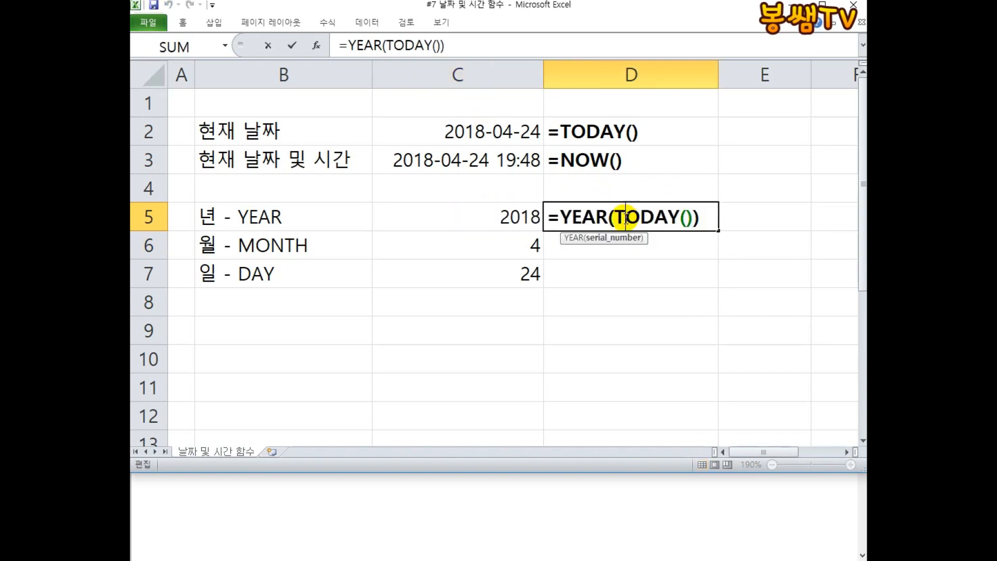
pyautogui.click(706, 217)
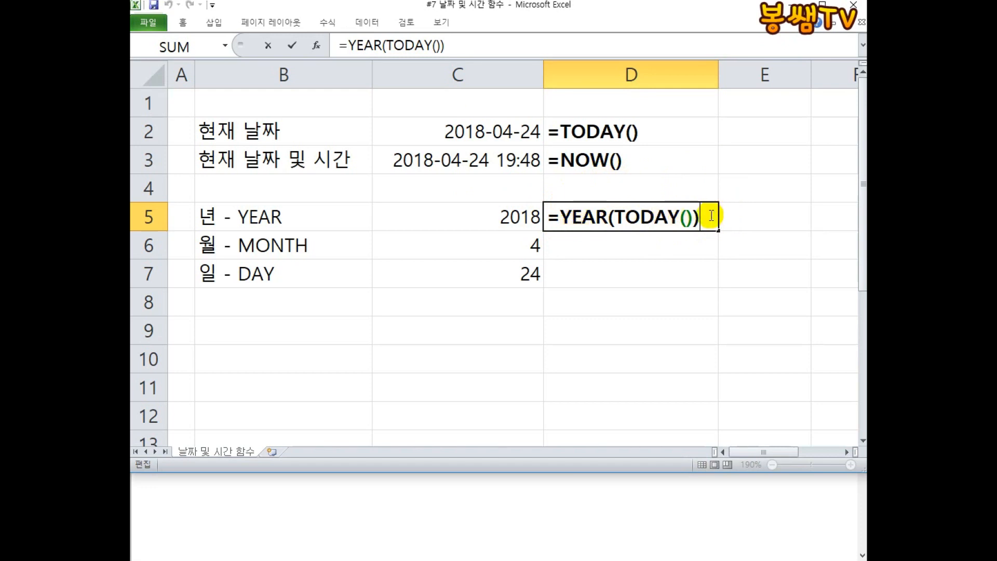
pyautogui.click(832, 1)
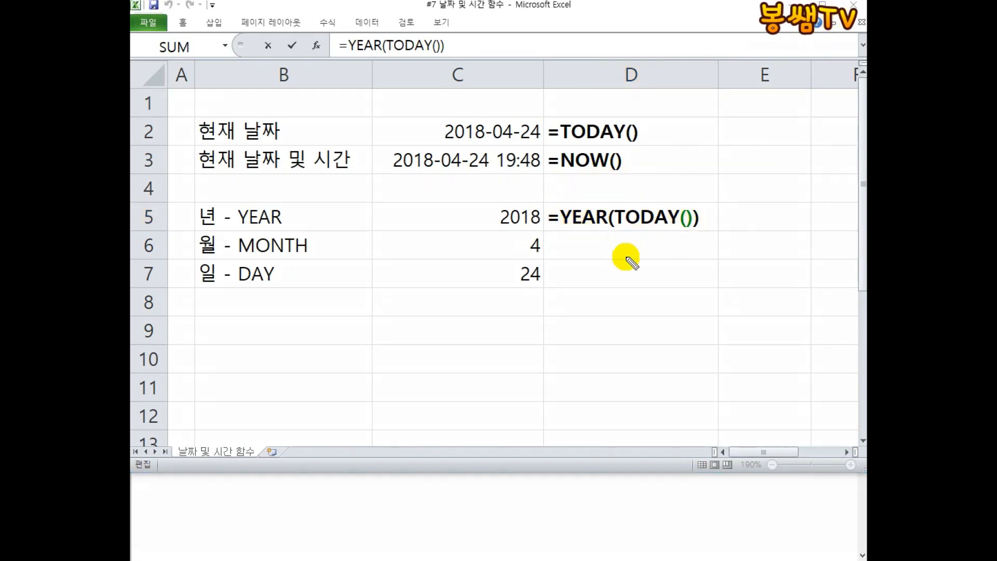
pyautogui.moveTo(549, 227)
pyautogui.mouseDown()
pyautogui.moveTo(691, 227)
pyautogui.moveTo(681, 167)
pyautogui.moveTo(698, 171)
pyautogui.mouseUp()
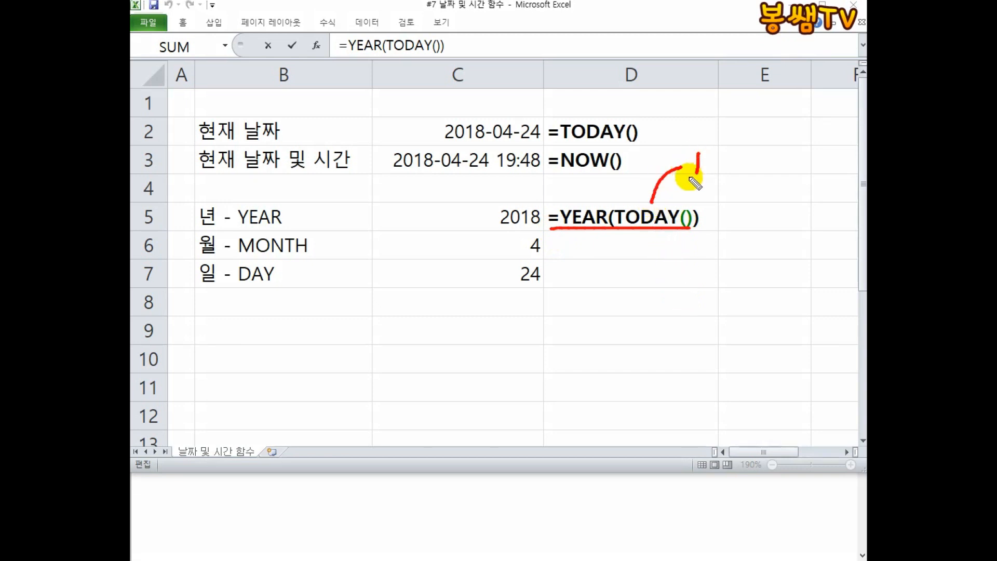
pyautogui.moveTo(579, 200)
pyautogui.mouseDown()
pyautogui.moveTo(514, 140)
pyautogui.moveTo(520, 155)
pyautogui.mouseUp()
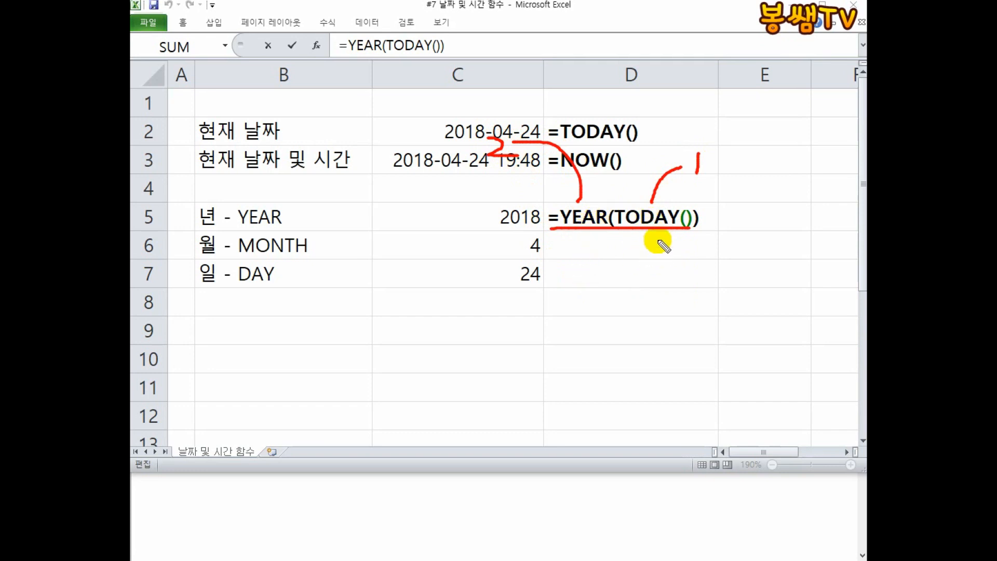
pyautogui.moveTo(636, 255)
pyautogui.mouseDown()
pyautogui.moveTo(585, 284)
pyautogui.moveTo(632, 310)
pyautogui.mouseUp()
pyautogui.moveTo(590, 342)
pyautogui.mouseDown()
pyautogui.moveTo(569, 365)
pyautogui.moveTo(595, 360)
pyautogui.mouseUp()
pyautogui.moveTo(616, 336); pyautogui.dragTo(618, 404)
pyautogui.moveTo(686, 361)
pyautogui.mouseDown()
pyautogui.moveTo(667, 359)
pyautogui.moveTo(709, 364)
pyautogui.mouseUp()
pyautogui.moveTo(696, 366)
pyautogui.mouseDown()
pyautogui.moveTo(692, 384)
pyautogui.moveTo(688, 285)
pyautogui.moveTo(699, 403)
pyautogui.mouseUp()
pyautogui.moveTo(611, 407); pyautogui.dragTo(742, 407)
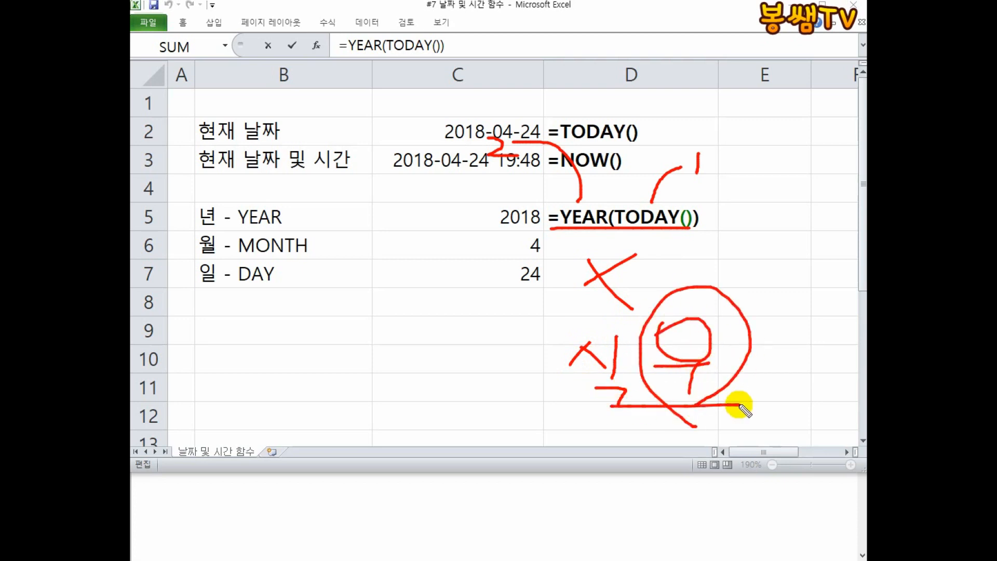
pyautogui.moveTo(711, 192)
pyautogui.mouseDown()
pyautogui.moveTo(711, 142)
pyautogui.moveTo(716, 189)
pyautogui.mouseUp()
pyautogui.moveTo(519, 110)
pyautogui.mouseDown()
pyautogui.moveTo(475, 182)
pyautogui.moveTo(507, 108)
pyautogui.mouseUp()
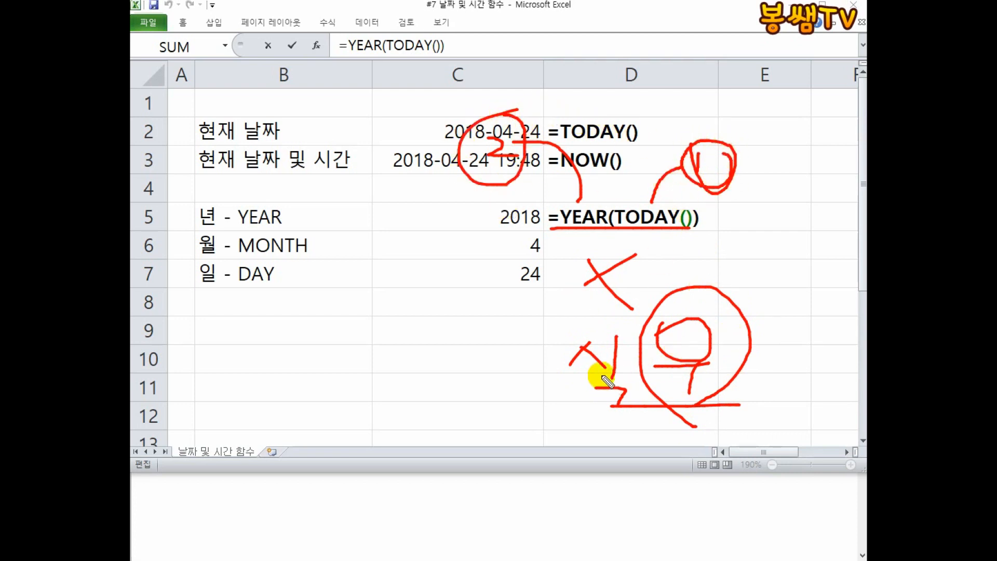
pyautogui.press('Escape')
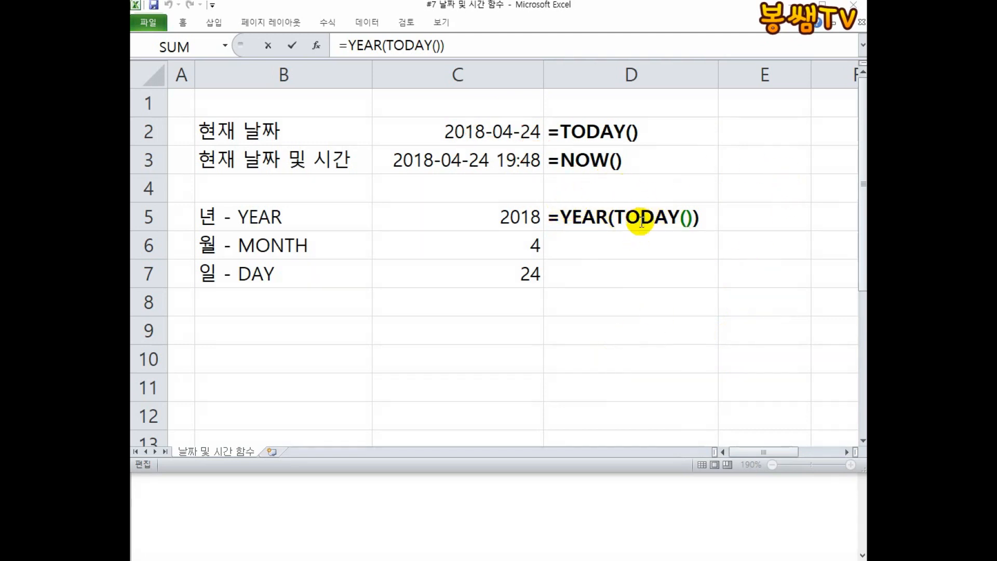
# Highlight the nested TODAY part of D5's formula to examine how it feeds YEAR.
pyautogui.click(615, 217)
pyautogui.moveTo(681, 217); pyautogui.dragTo(617, 217)
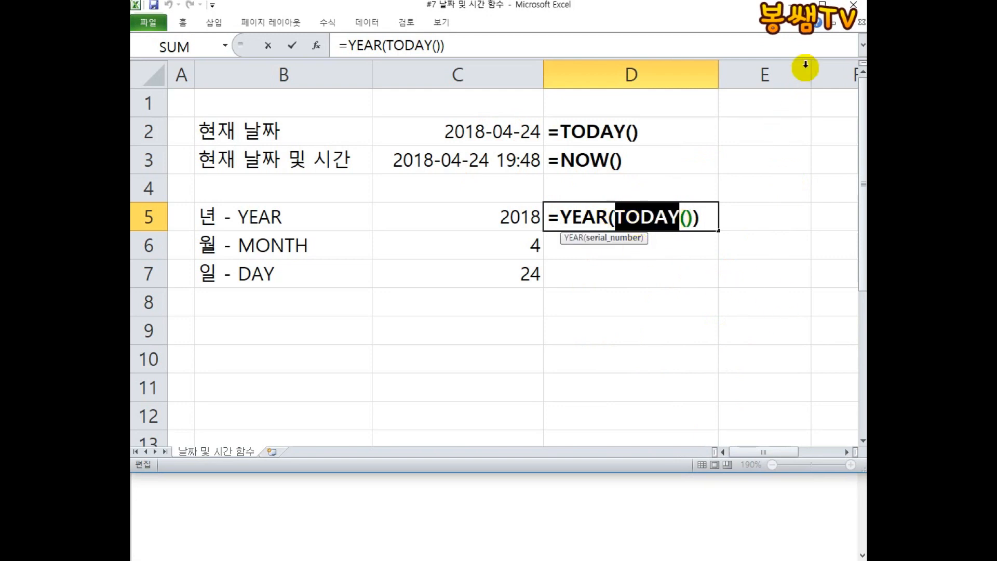
pyautogui.click(843, 1)
pyautogui.moveTo(621, 231)
pyautogui.mouseDown()
pyautogui.moveTo(677, 231)
pyautogui.moveTo(640, 268)
pyautogui.mouseUp()
pyautogui.moveTo(580, 292)
pyautogui.mouseDown()
pyautogui.moveTo(646, 322)
pyautogui.moveTo(646, 307)
pyautogui.moveTo(647, 330)
pyautogui.moveTo(663, 301)
pyautogui.moveTo(708, 320)
pyautogui.moveTo(730, 307)
pyautogui.moveTo(718, 346)
pyautogui.moveTo(761, 326)
pyautogui.moveTo(788, 345)
pyautogui.mouseUp()
pyautogui.moveTo(785, 300); pyautogui.dragTo(815, 331)
pyautogui.moveTo(789, 305); pyautogui.dragTo(790, 345)
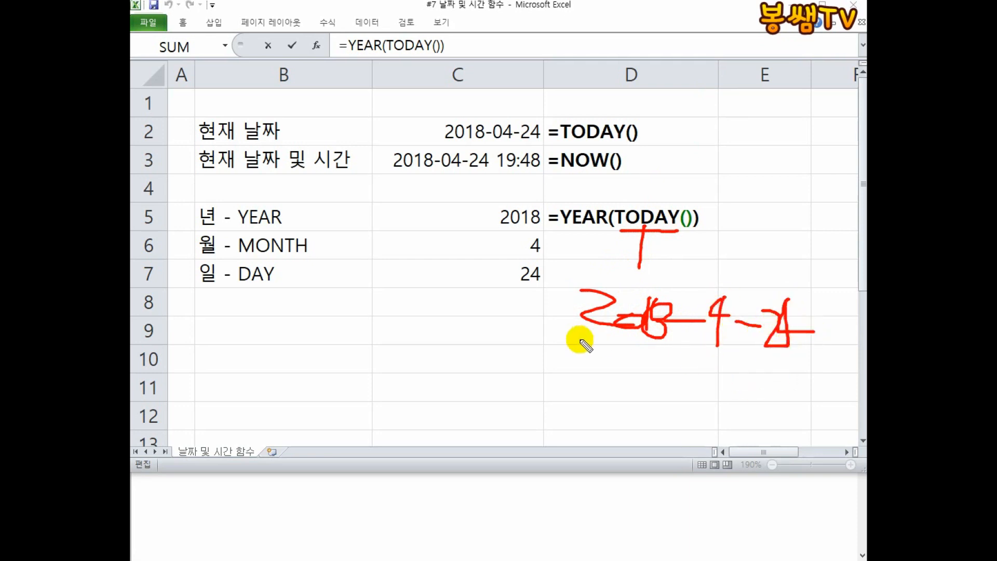
pyautogui.moveTo(813, 289); pyautogui.dragTo(820, 356)
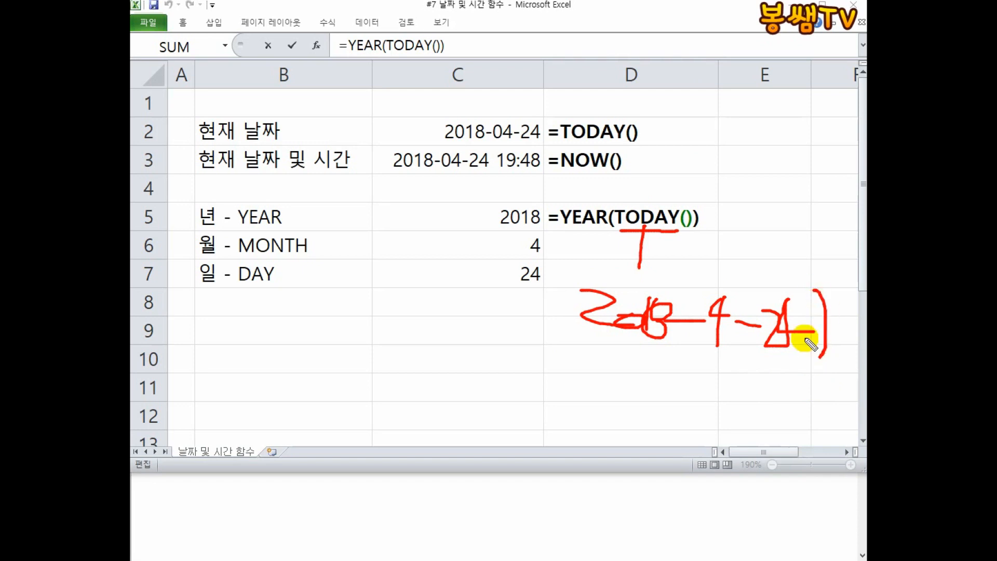
pyautogui.moveTo(587, 269); pyautogui.dragTo(575, 342)
pyautogui.moveTo(708, 351); pyautogui.dragTo(697, 387)
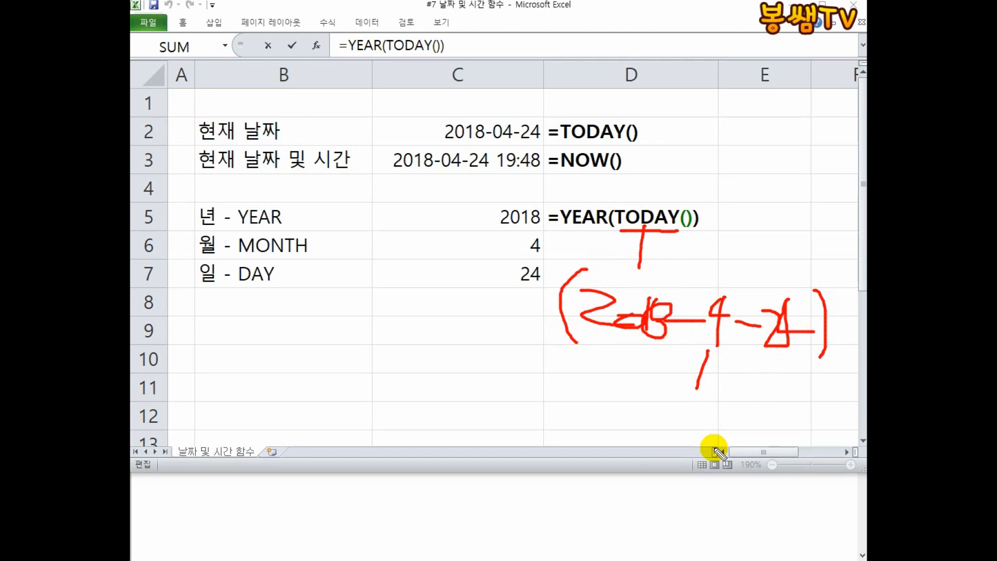
pyautogui.moveTo(564, 179)
pyautogui.mouseDown()
pyautogui.moveTo(569, 193)
pyautogui.moveTo(598, 198)
pyautogui.mouseUp()
pyautogui.moveTo(485, 269); pyautogui.dragTo(525, 316)
pyautogui.moveTo(549, 269)
pyautogui.mouseDown()
pyautogui.moveTo(493, 350)
pyautogui.moveTo(535, 247)
pyautogui.moveTo(605, 267)
pyautogui.mouseUp()
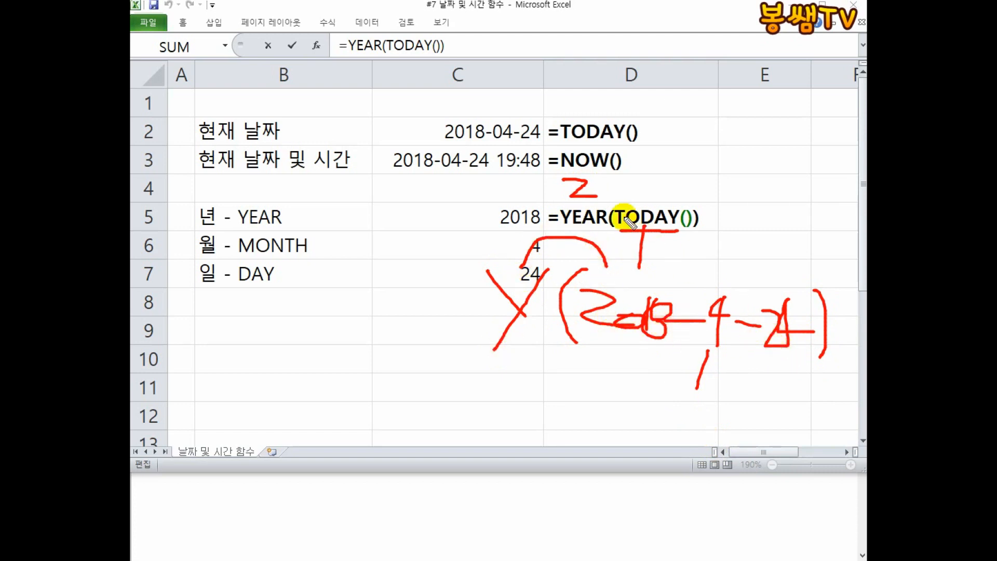
pyautogui.moveTo(571, 208)
pyautogui.mouseDown()
pyautogui.moveTo(605, 171)
pyautogui.moveTo(628, 195)
pyautogui.moveTo(647, 192)
pyautogui.mouseUp()
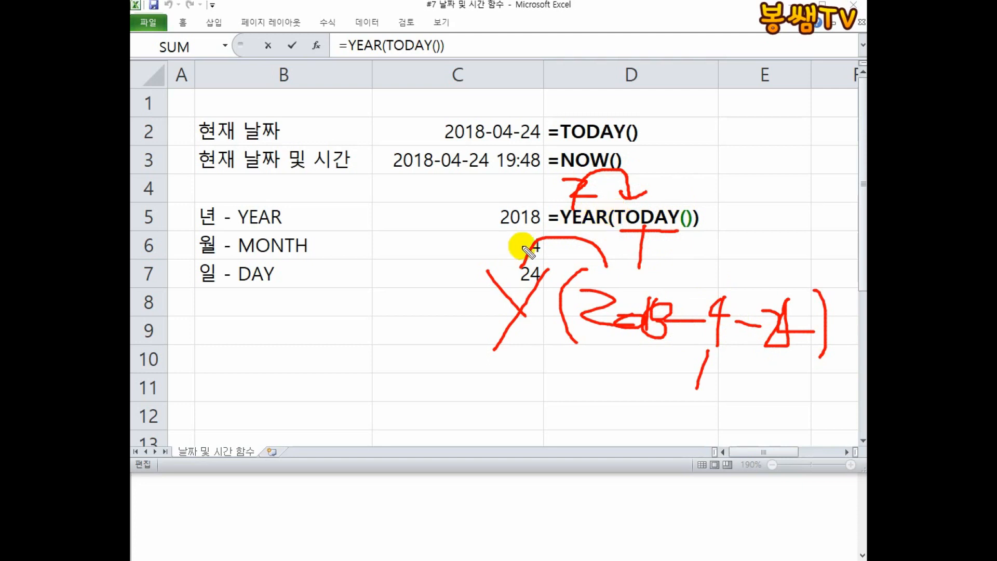
pyautogui.moveTo(239, 229); pyautogui.dragTo(317, 232)
pyautogui.moveTo(404, 205); pyautogui.dragTo(391, 237)
pyautogui.moveTo(335, 205); pyautogui.dragTo(336, 202)
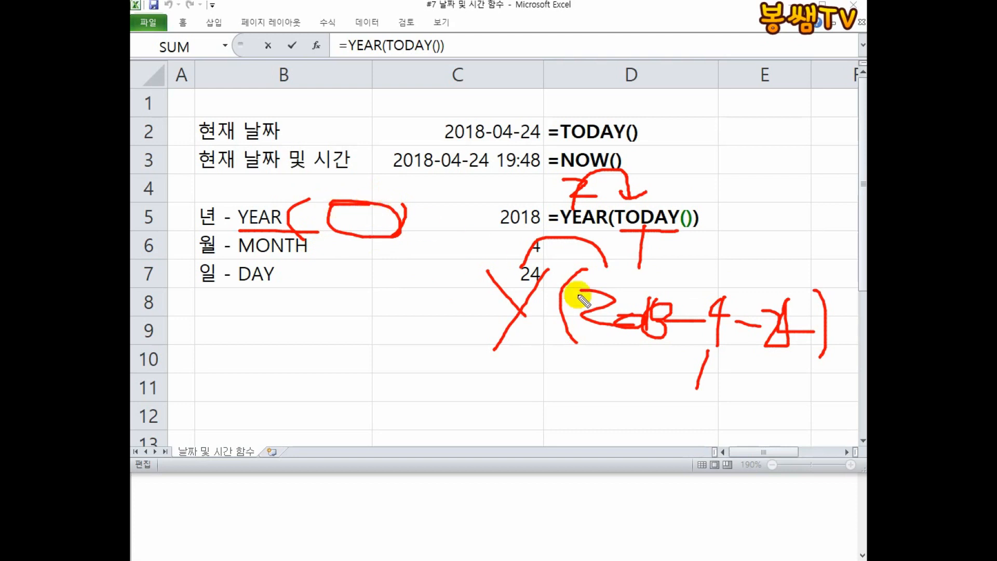
pyautogui.moveTo(643, 261)
pyautogui.mouseDown()
pyautogui.moveTo(643, 218)
pyautogui.moveTo(630, 267)
pyautogui.mouseUp()
pyautogui.moveTo(603, 334); pyautogui.dragTo(795, 343)
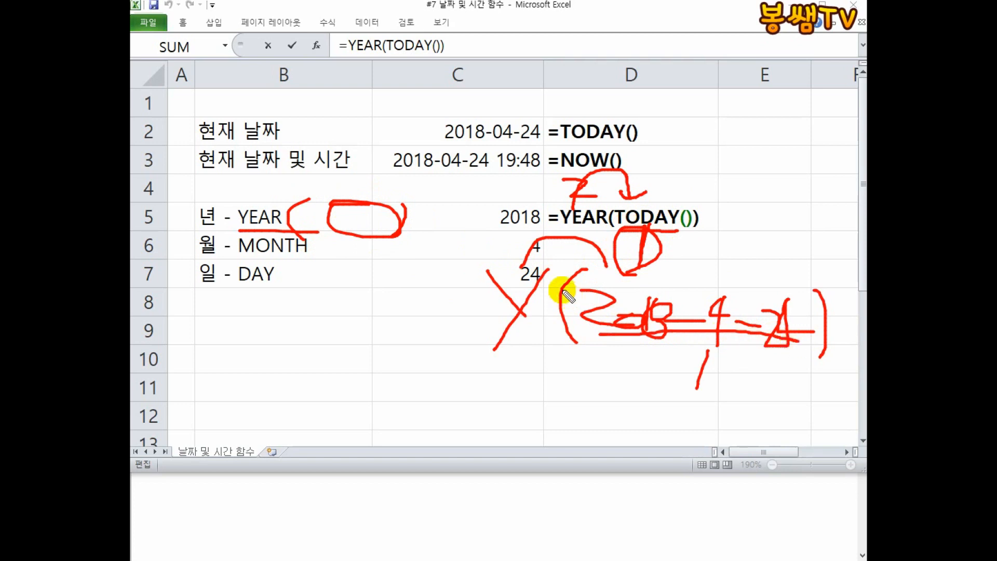
pyautogui.moveTo(524, 265)
pyautogui.mouseDown()
pyautogui.moveTo(596, 249)
pyautogui.moveTo(602, 276)
pyautogui.mouseUp()
pyautogui.moveTo(618, 217)
pyautogui.mouseDown()
pyautogui.moveTo(678, 225)
pyautogui.moveTo(642, 194)
pyautogui.moveTo(638, 271)
pyautogui.mouseUp()
pyautogui.moveTo(592, 327); pyautogui.dragTo(795, 344)
pyautogui.moveTo(606, 280)
pyautogui.mouseDown()
pyautogui.moveTo(587, 327)
pyautogui.moveTo(777, 354)
pyautogui.moveTo(793, 306)
pyautogui.moveTo(592, 269)
pyautogui.moveTo(583, 345)
pyautogui.moveTo(779, 345)
pyautogui.moveTo(799, 309)
pyautogui.mouseUp()
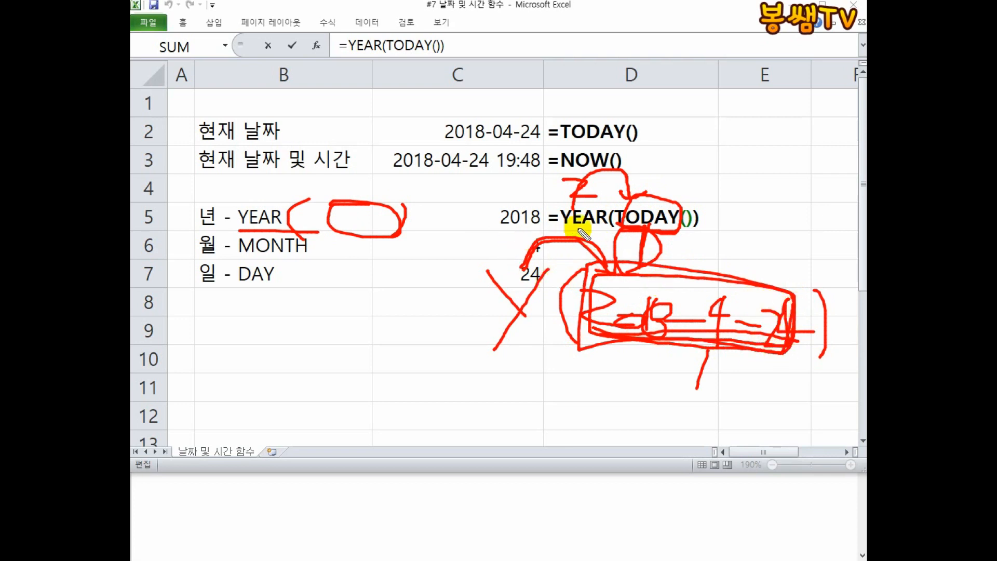
pyautogui.press('Escape')
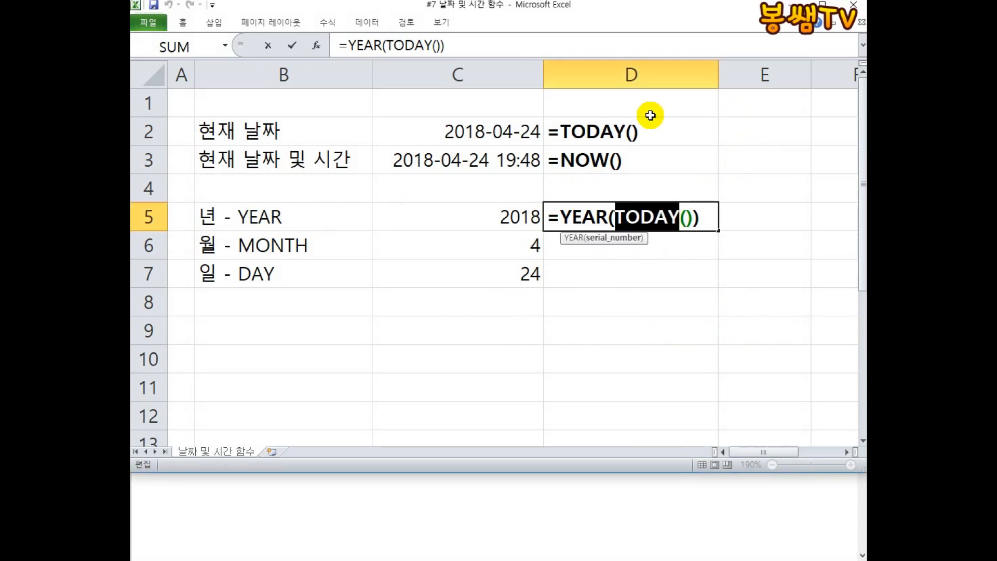
# Enter the notes 식의 우선 순위 in E1 and 안에서 밖으로 실행 in E2.
pyautogui.click(682, 142)
pyautogui.press('Escape')
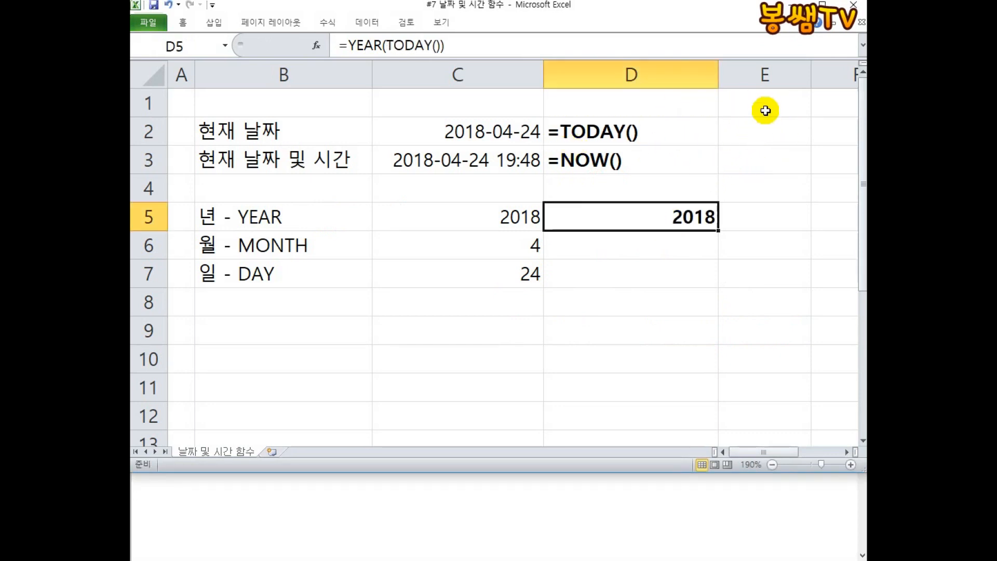
pyautogui.click(811, 98)
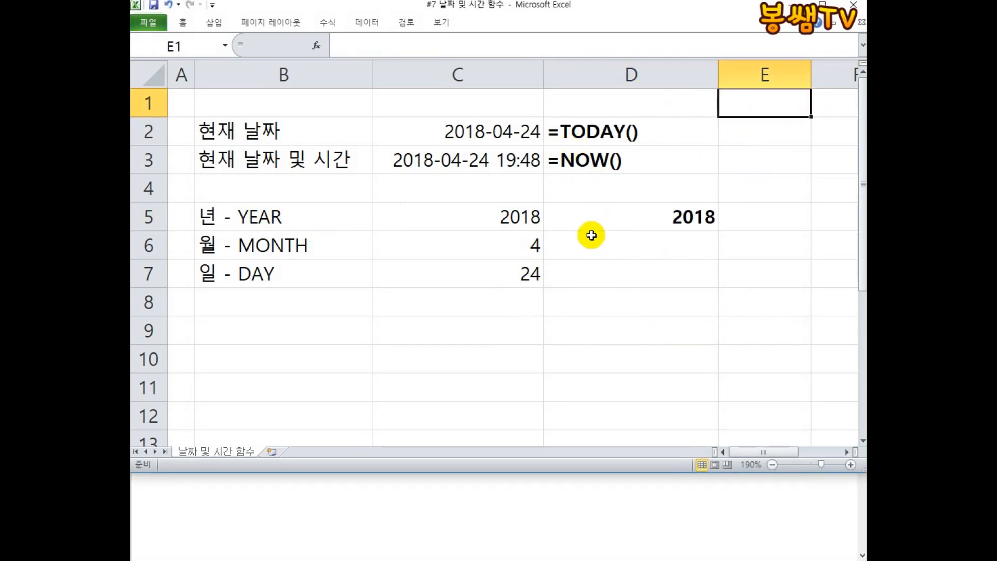
pyautogui.scroll(-1, 592, 241)
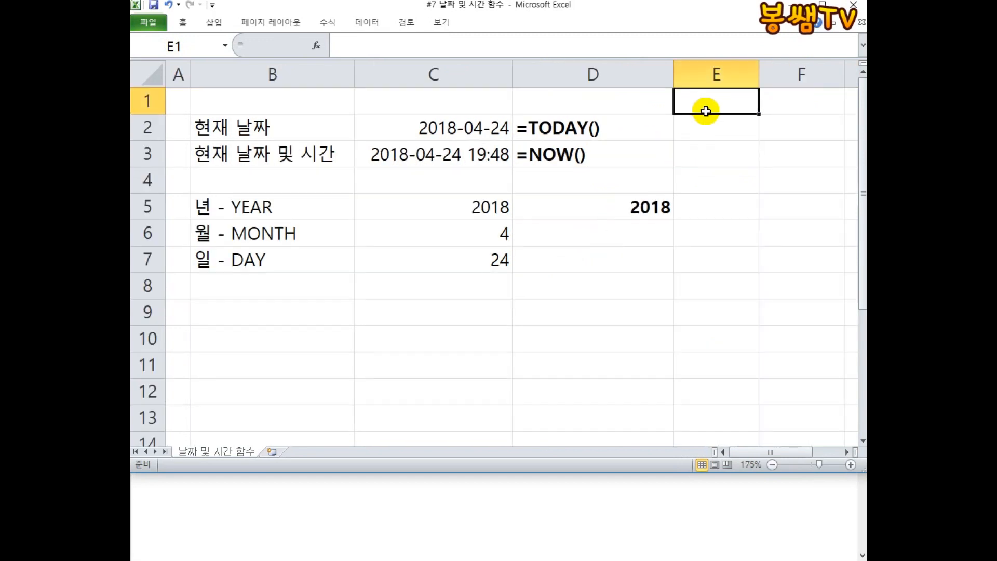
pyautogui.write('TLR으ㅣ 우선 순위')
pyautogui.press('Return')
pyautogui.write('안에서 바')
pyautogui.write('으로 실행')
pyautogui.press('Return')
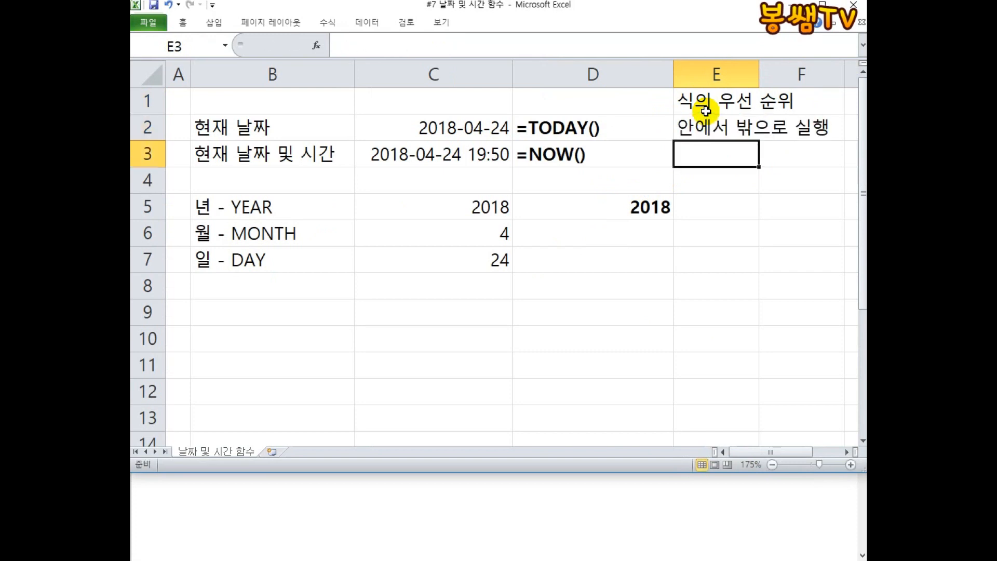
# Make the notes in E1 and E2 bold and colour E2's text red.
pyautogui.moveTo(706, 106); pyautogui.dragTo(705, 134)
pyautogui.rightClick(705, 134)
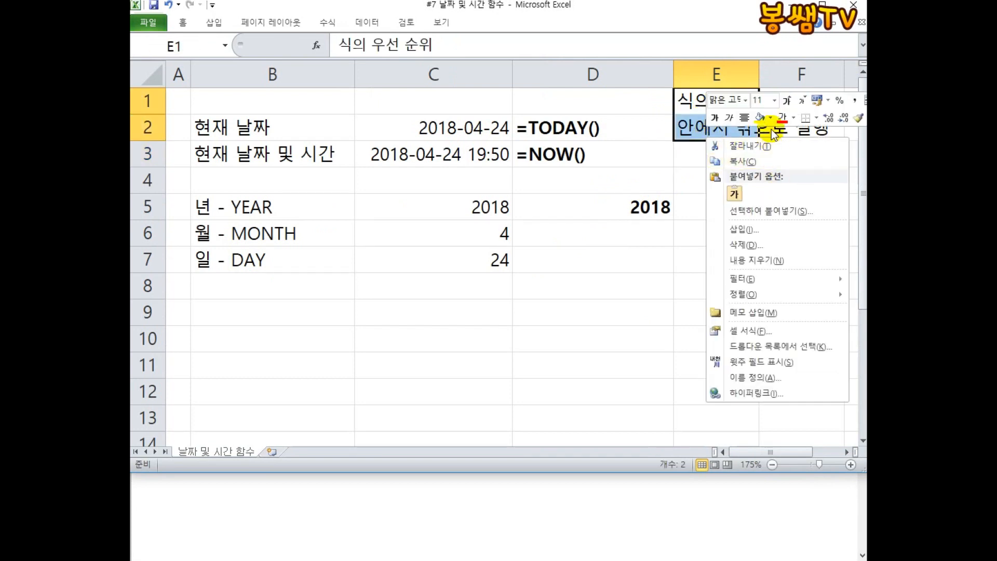
pyautogui.press('Escape')
pyautogui.click(689, 130)
pyautogui.rightClick(695, 127)
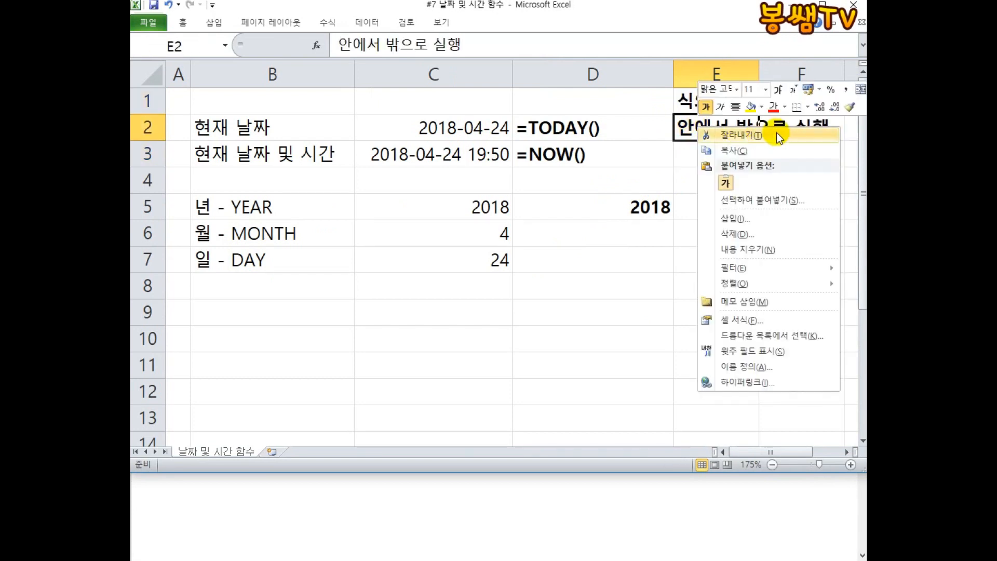
pyautogui.click(774, 106)
pyautogui.click(718, 202)
# Enter the heading 결론 in cell E4.
pyautogui.click(689, 159)
pyautogui.click(687, 177)
pyautogui.write('결론')
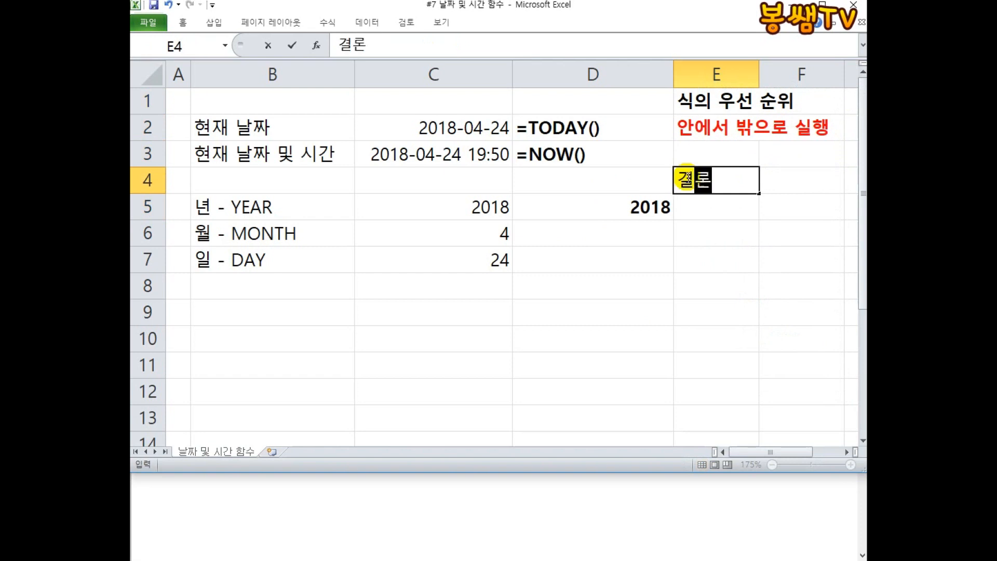
pyautogui.press('Return')
# Enter the conclusion lines 밖에 있는 함수는, 안에 있는 식의 and 결과만 본다 in E5 to E7.
pyautogui.write('안에 ')
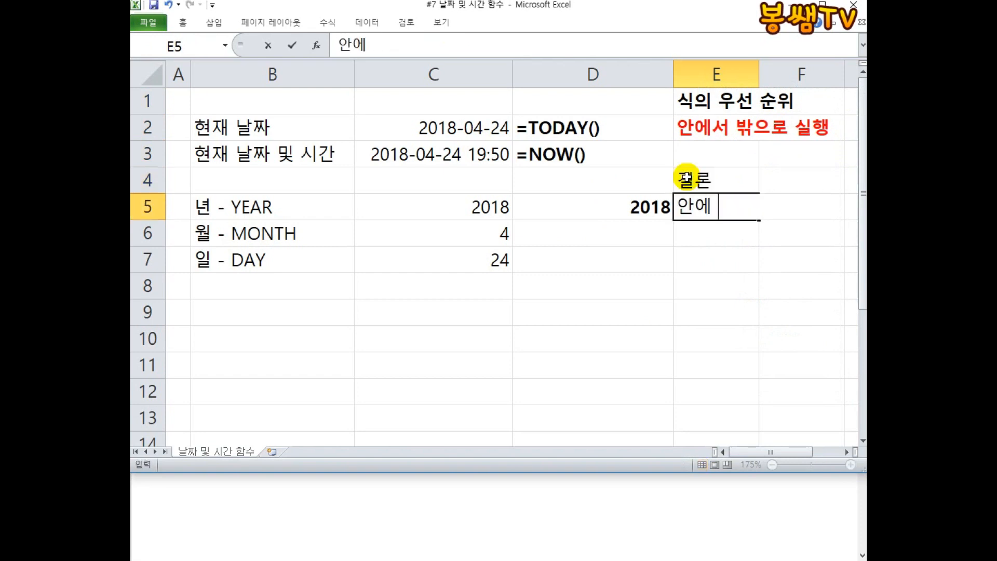
pyautogui.write('있ㄴ 함수는')
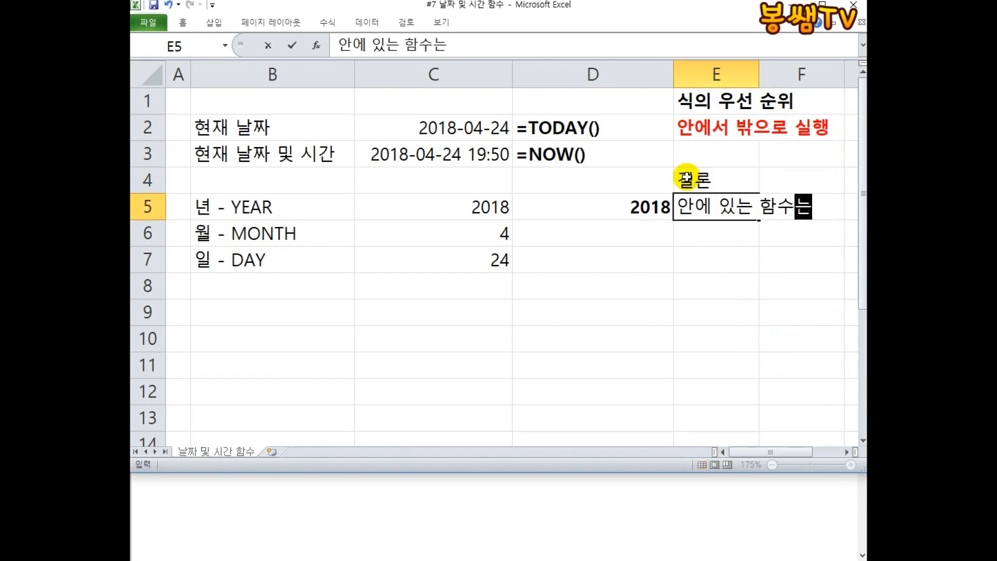
pyautogui.press('BackSpace')
pyautogui.press('BackSpace')
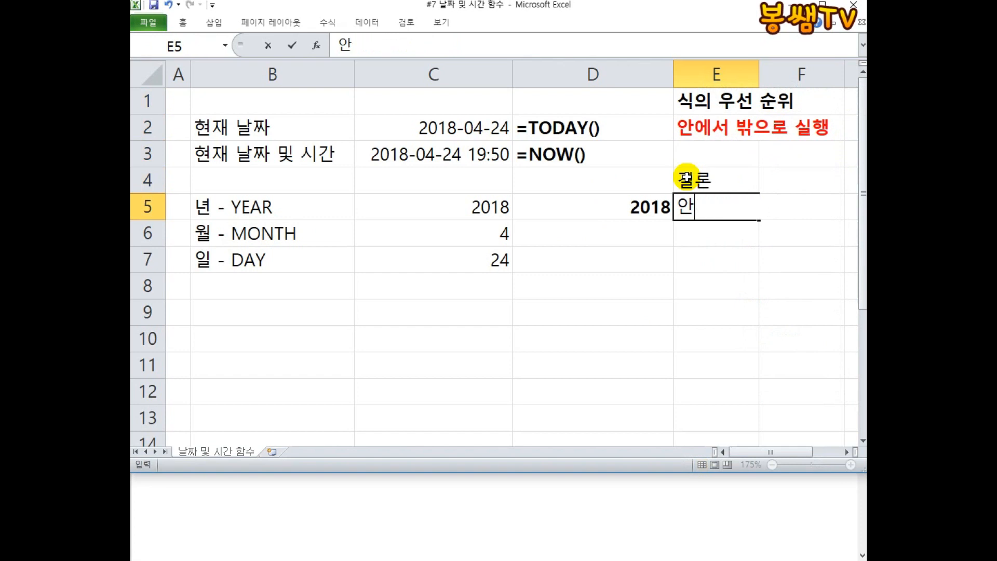
pyautogui.write('밖에 있는 히')
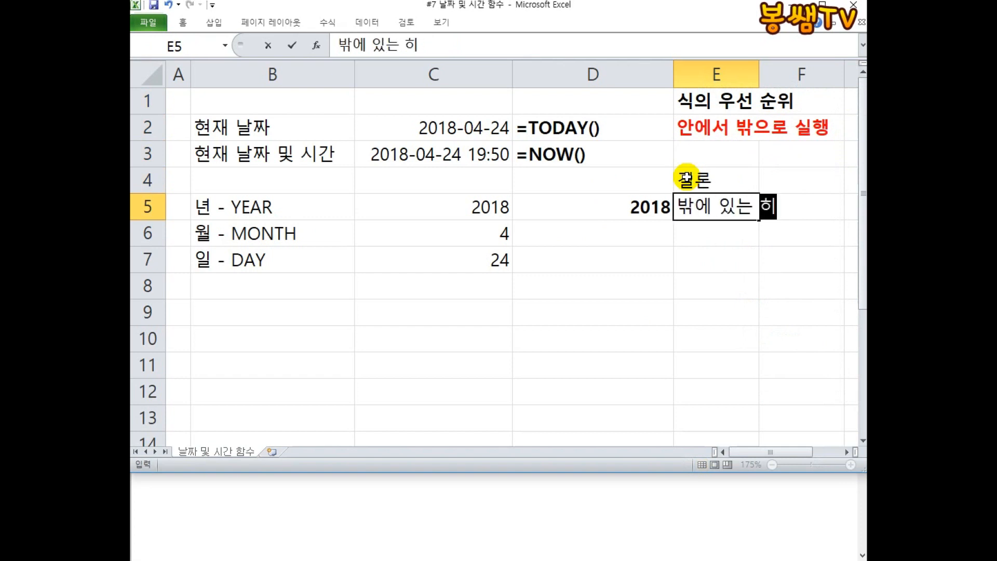
pyautogui.write('수는')
pyautogui.press('Return')
pyautogui.write('안에 있는')
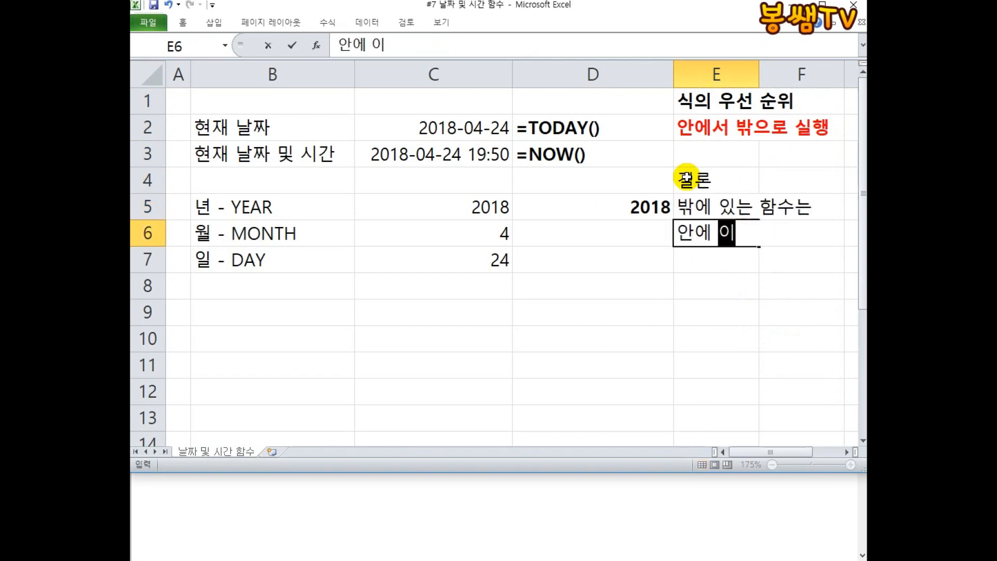
pyautogui.write(' 식의')
pyautogui.press('Return')
pyautogui.write('결과만 보')
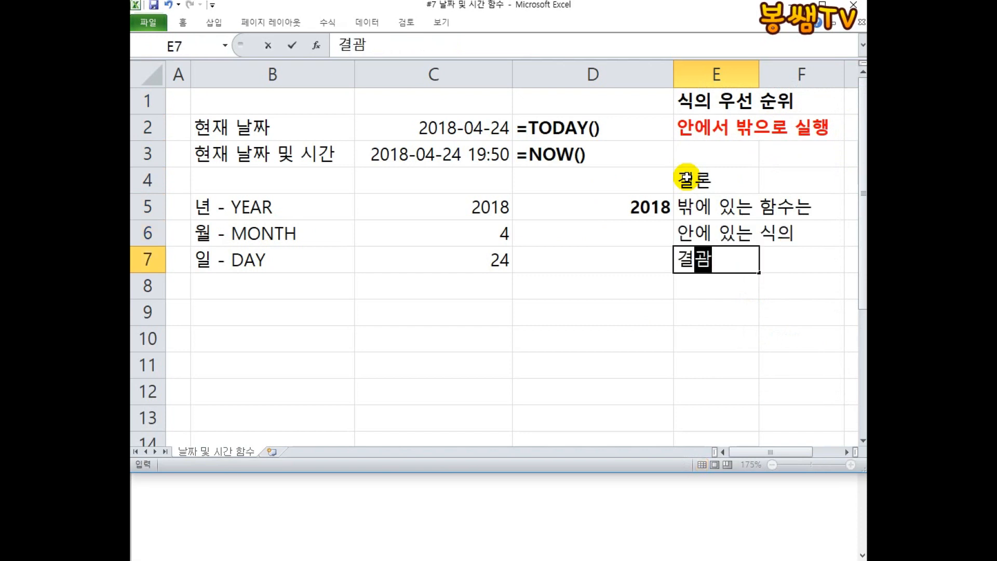
pyautogui.write('다')
pyautogui.press('Return')
# Bold the conclusion in E4 to E7 and colour the lines in E5 to E7 red.
pyautogui.moveTo(686, 178); pyautogui.dragTo(685, 269)
pyautogui.rightClick(686, 269)
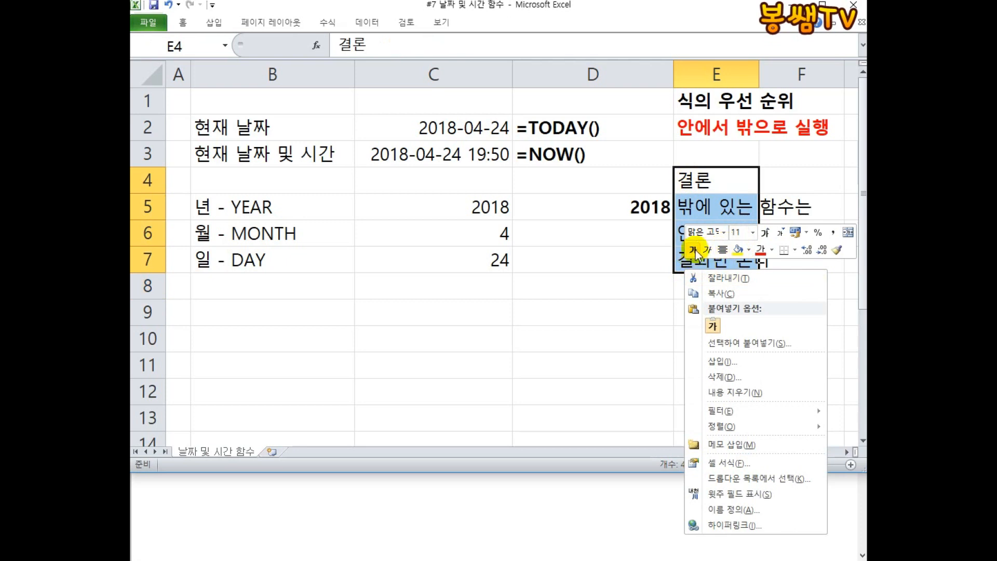
pyautogui.click(694, 250)
pyautogui.moveTo(693, 206); pyautogui.dragTo(701, 259)
pyautogui.rightClick(701, 260)
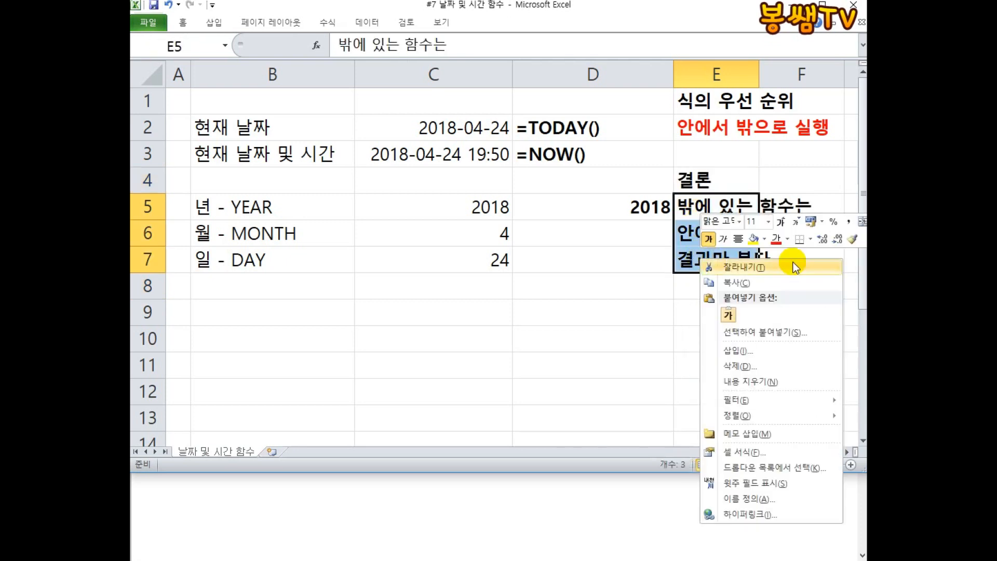
pyautogui.click(777, 241)
pyautogui.click(724, 307)
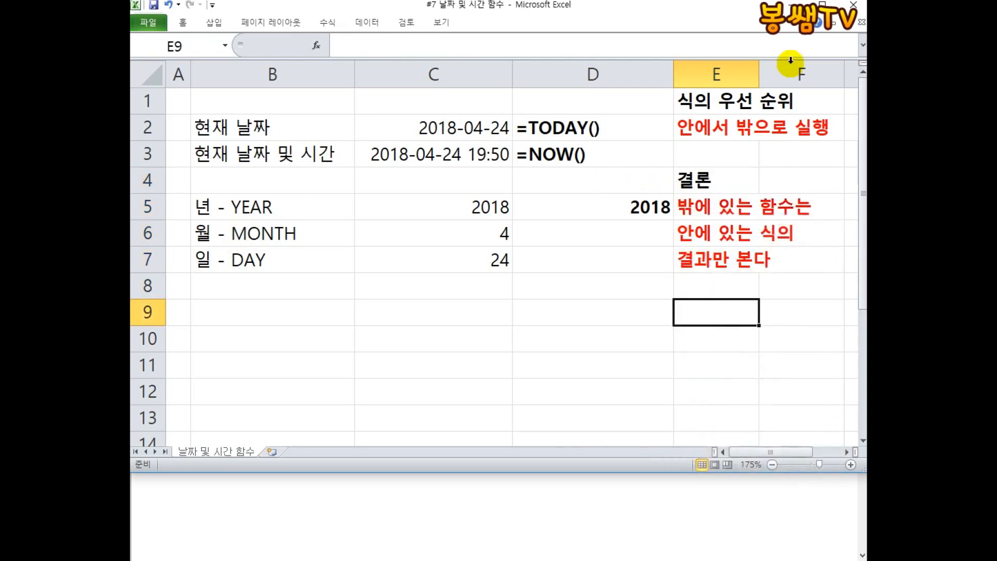
pyautogui.click(844, 1)
pyautogui.moveTo(676, 100)
pyautogui.mouseDown()
pyautogui.moveTo(661, 170)
pyautogui.moveTo(662, 252)
pyautogui.moveTo(675, 251)
pyautogui.mouseUp()
pyautogui.moveTo(703, 56)
pyautogui.mouseDown()
pyautogui.moveTo(709, 79)
pyautogui.moveTo(670, 88)
pyautogui.moveTo(701, 57)
pyautogui.mouseUp()
pyautogui.moveTo(831, 106); pyautogui.dragTo(811, 245)
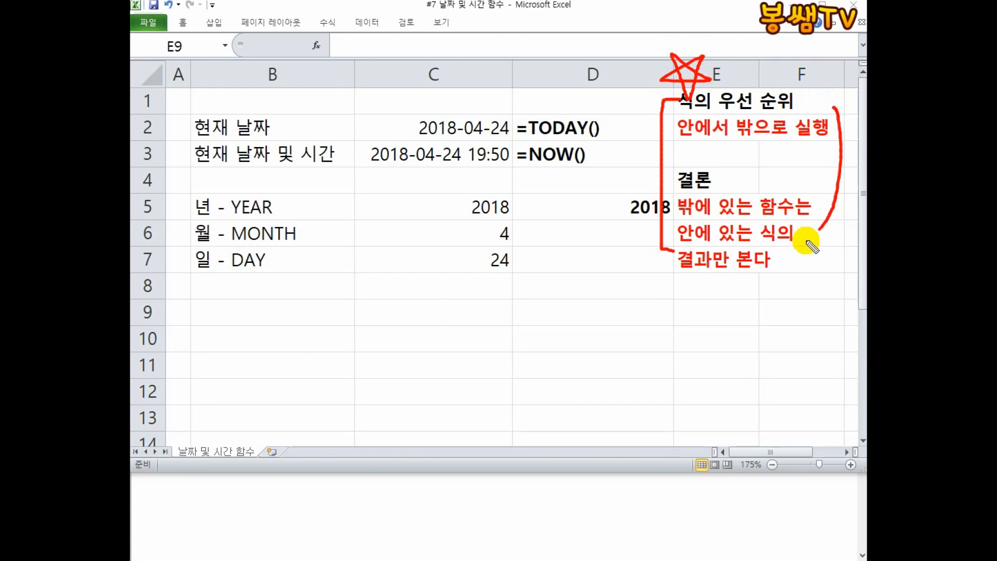
pyautogui.moveTo(512, 281)
pyautogui.mouseDown()
pyautogui.moveTo(617, 286)
pyautogui.moveTo(527, 284)
pyautogui.mouseUp()
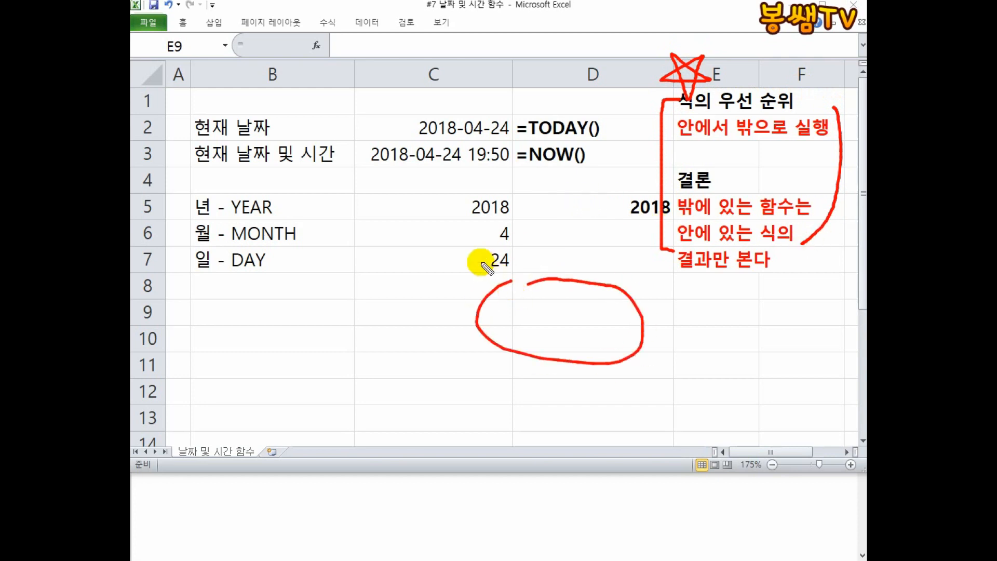
pyautogui.moveTo(469, 262); pyautogui.dragTo(444, 355)
pyautogui.moveTo(673, 258); pyautogui.dragTo(638, 385)
pyautogui.moveTo(340, 219)
pyautogui.mouseDown()
pyautogui.moveTo(385, 260)
pyautogui.moveTo(320, 224)
pyautogui.moveTo(500, 275)
pyautogui.mouseUp()
pyautogui.moveTo(410, 185)
pyautogui.mouseDown()
pyautogui.moveTo(577, 6)
pyautogui.moveTo(675, 56)
pyautogui.moveTo(631, 67)
pyautogui.moveTo(681, 31)
pyautogui.mouseUp()
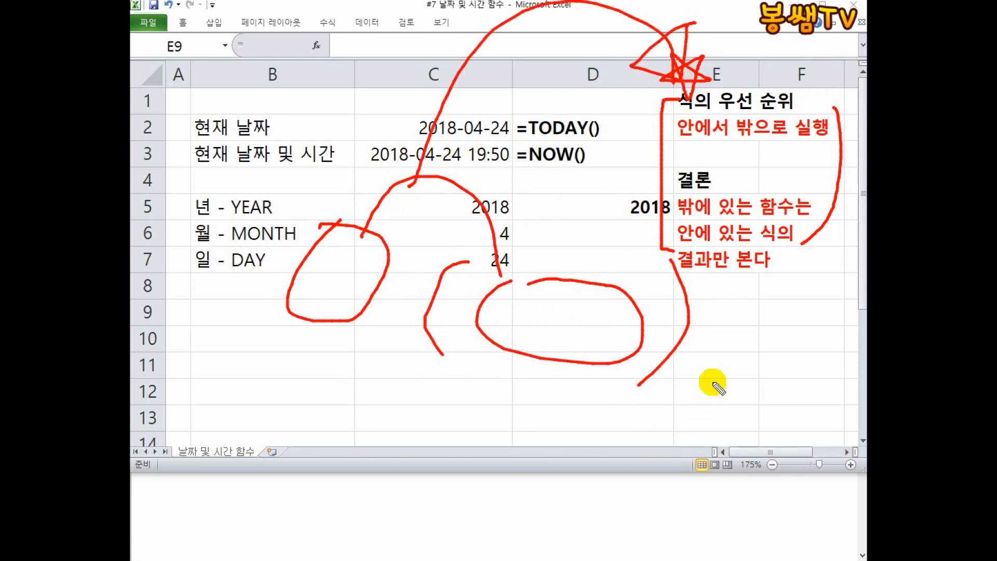
pyautogui.moveTo(830, 96)
pyautogui.mouseDown()
pyautogui.moveTo(852, 151)
pyautogui.moveTo(810, 245)
pyautogui.mouseUp()
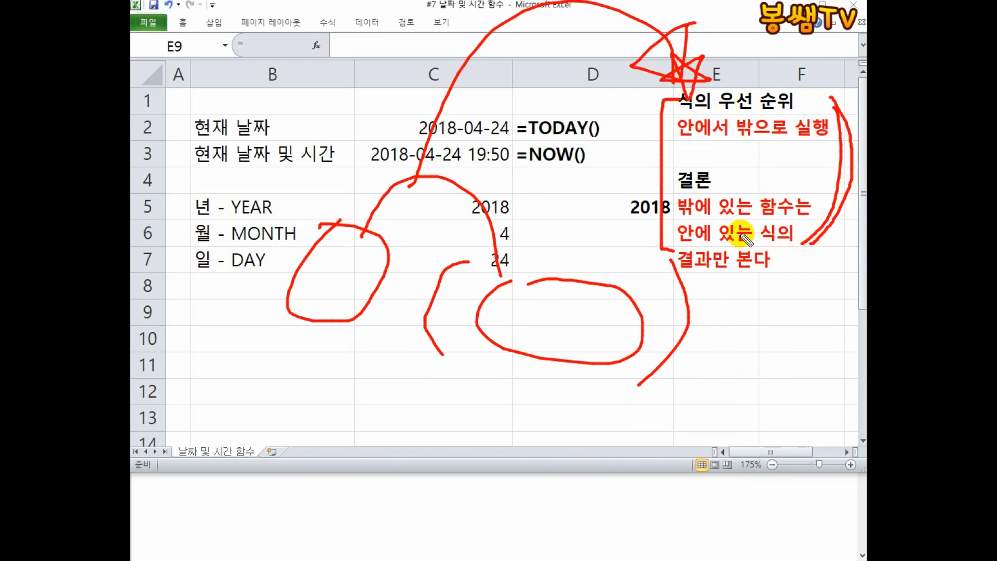
pyautogui.press('Escape')
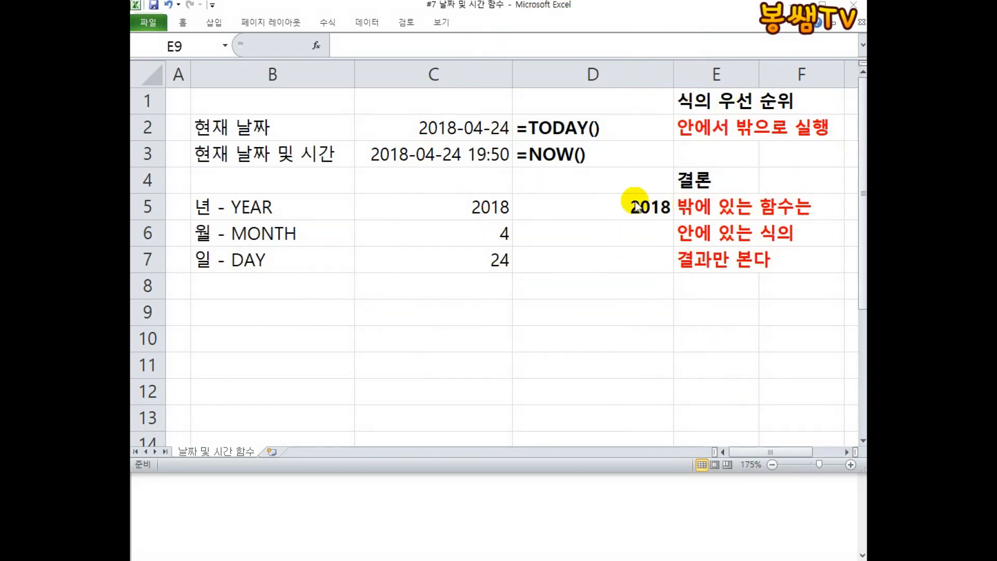
# Inspect the nested YEAR(TODAY()) formula in D5, highlighting its inner TODAY() part.
pyautogui.doubleClick(590, 205)
pyautogui.click(657, 206)
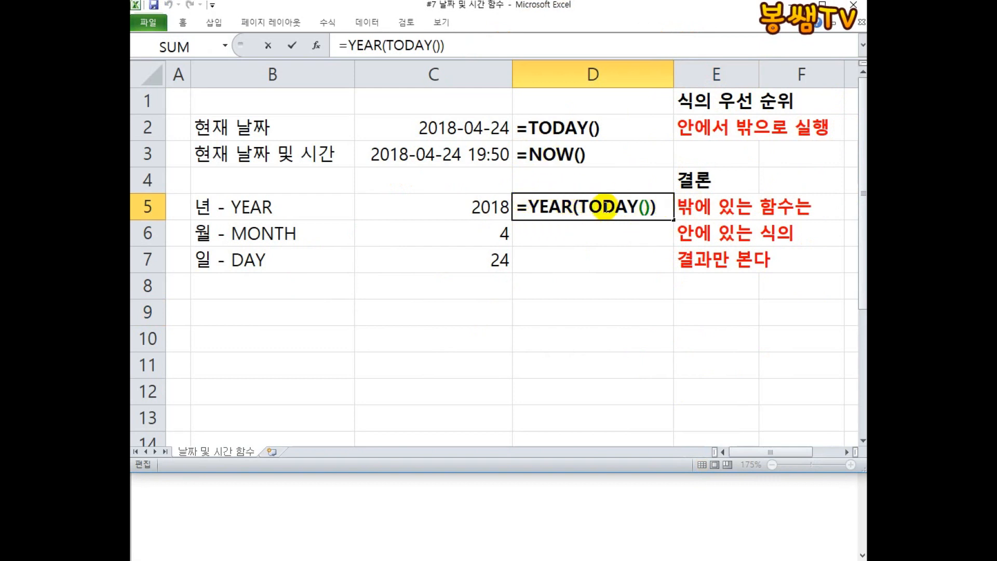
pyautogui.moveTo(578, 207); pyautogui.dragTo(644, 207)
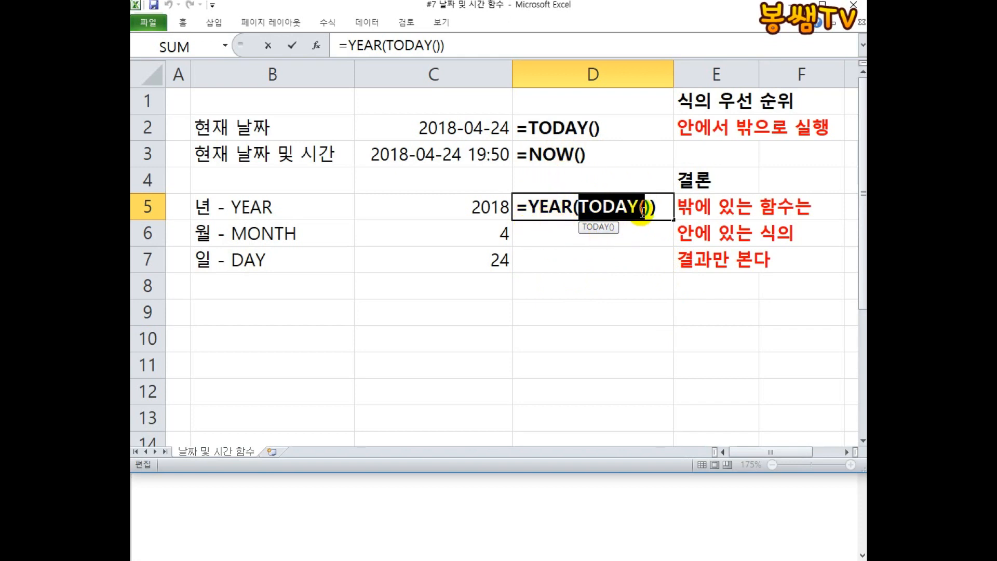
pyautogui.click(663, 209)
pyautogui.press('Return')
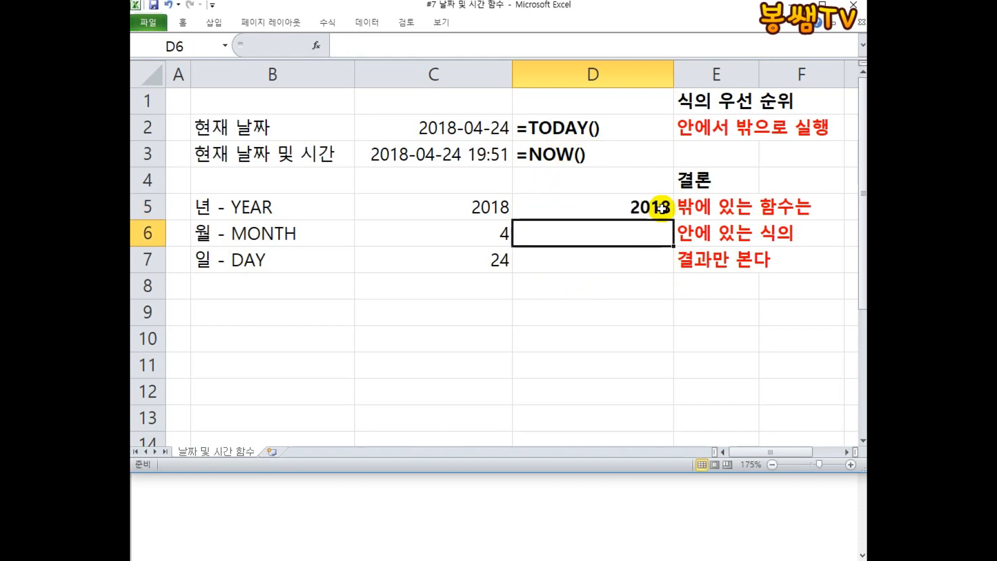
# Widen column D and turn D5's formula into displayed text by prefixing it with an apostrophe.
pyautogui.moveTo(673, 73); pyautogui.dragTo(704, 73)
pyautogui.doubleClick(588, 205)
pyautogui.click(518, 211)
pyautogui.write("'")
pyautogui.press('Return')
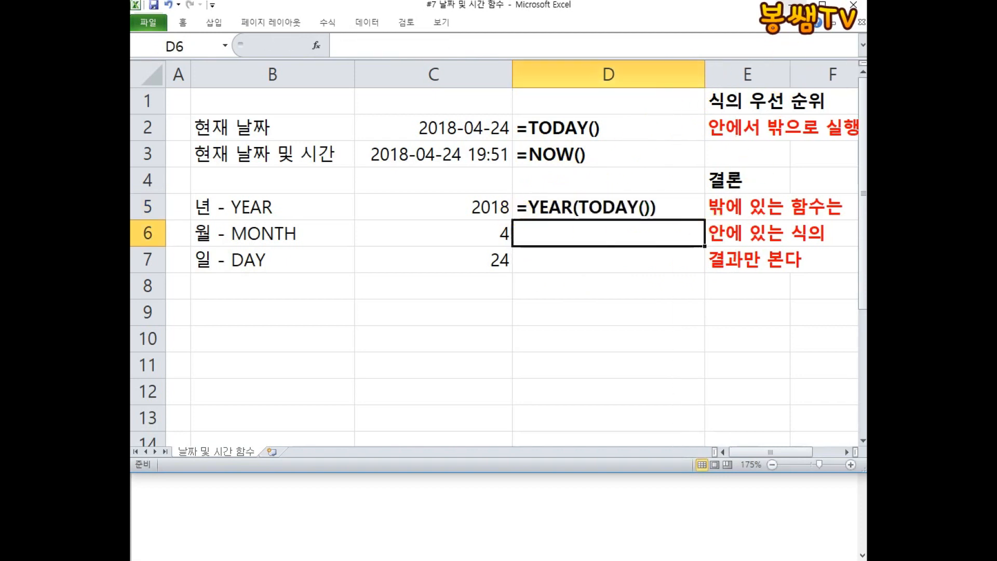
# Enter =MONTH(TODAY()) in D6 and turn it into displayed text like D5.
pyautogui.click(783, 1)
pyautogui.click(592, 236)
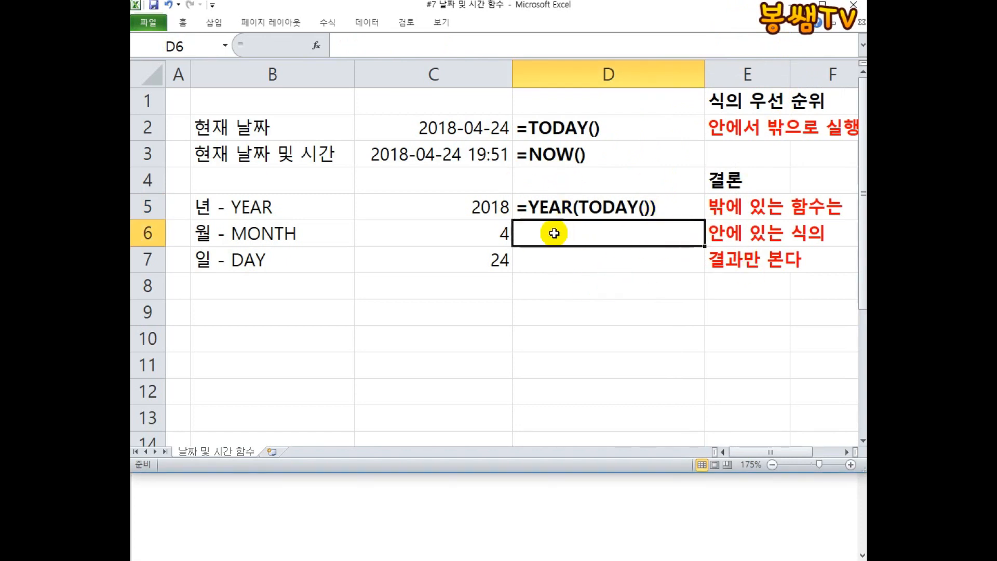
pyautogui.write('=ㅡㅐㅜ')
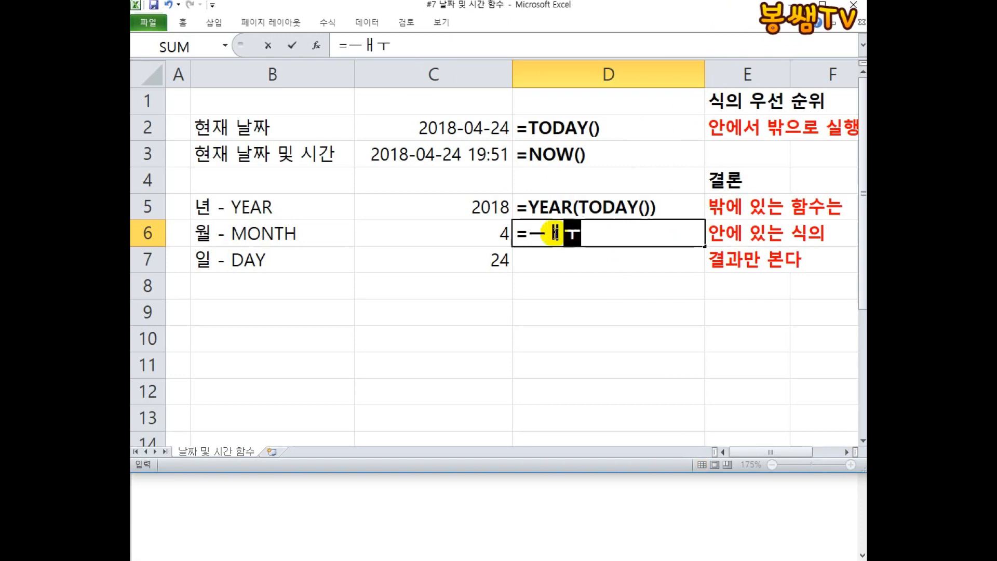
pyautogui.press('BackSpace')
pyautogui.press('Hangul')
pyautogui.write('MONTH(')
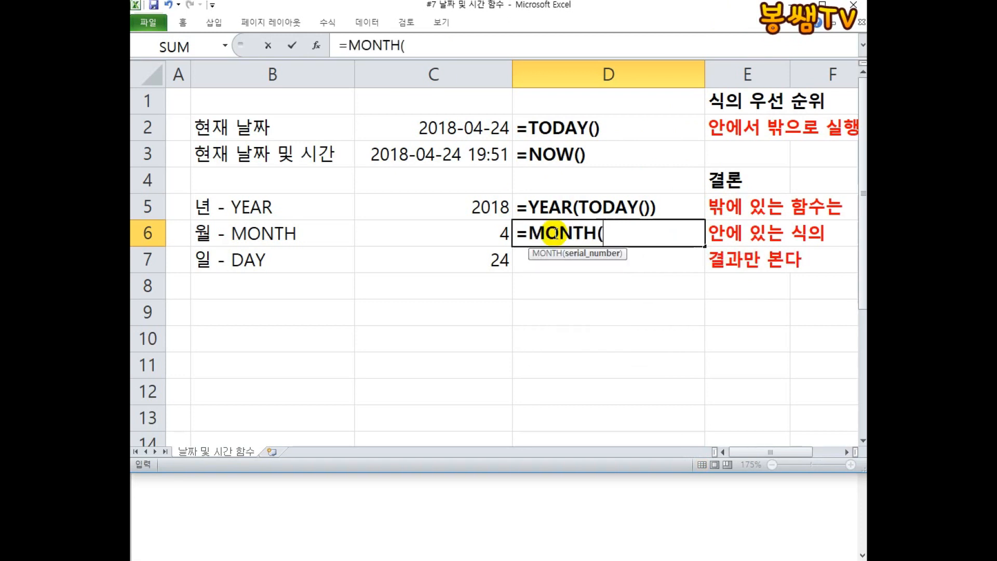
pyautogui.write('TODAY()')
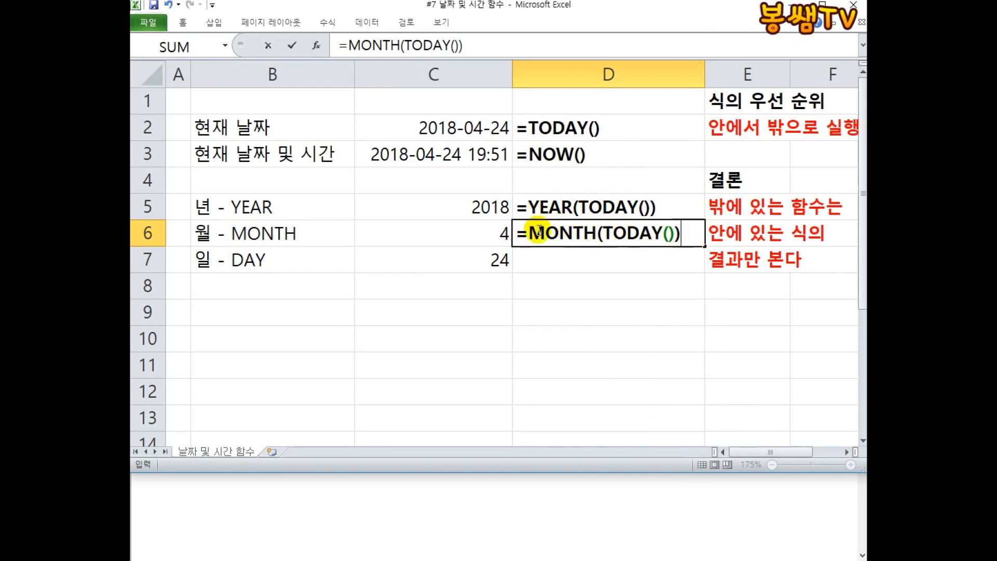
pyautogui.press('Return')
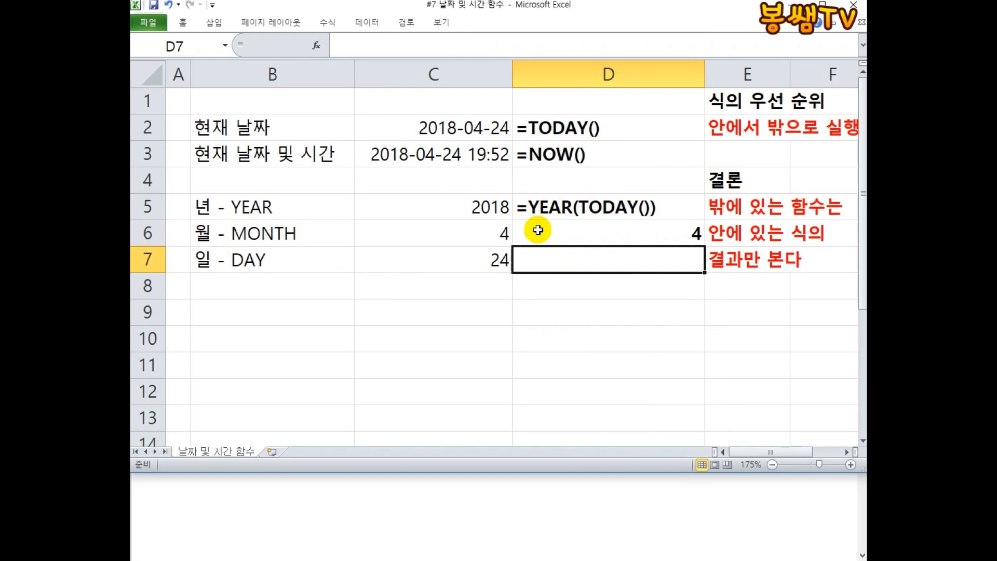
pyautogui.doubleClick(522, 235)
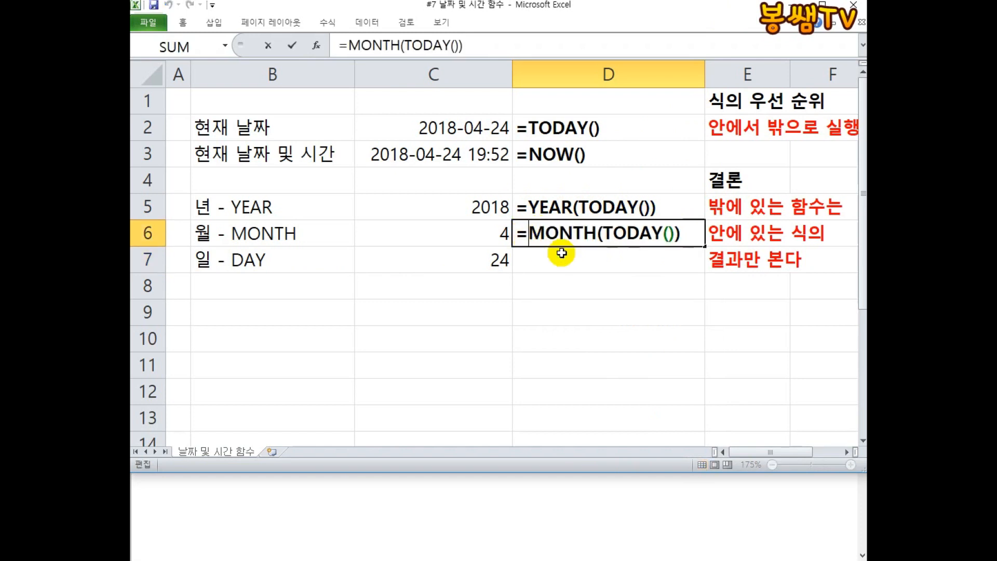
pyautogui.click(548, 253)
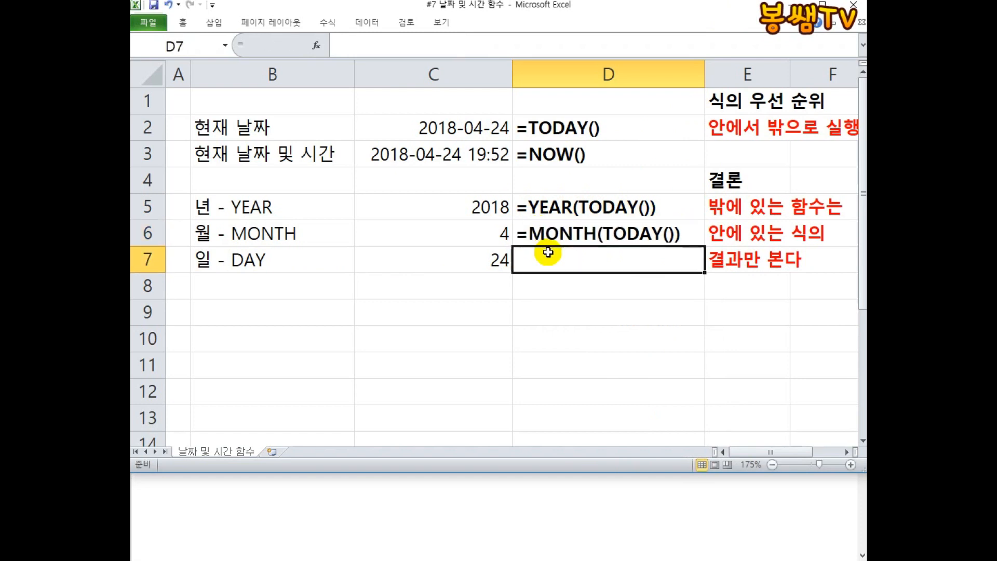
# Enter =DAY(TODAY()) in D7 and turn it into displayed text like the cells above.
pyautogui.write('=')
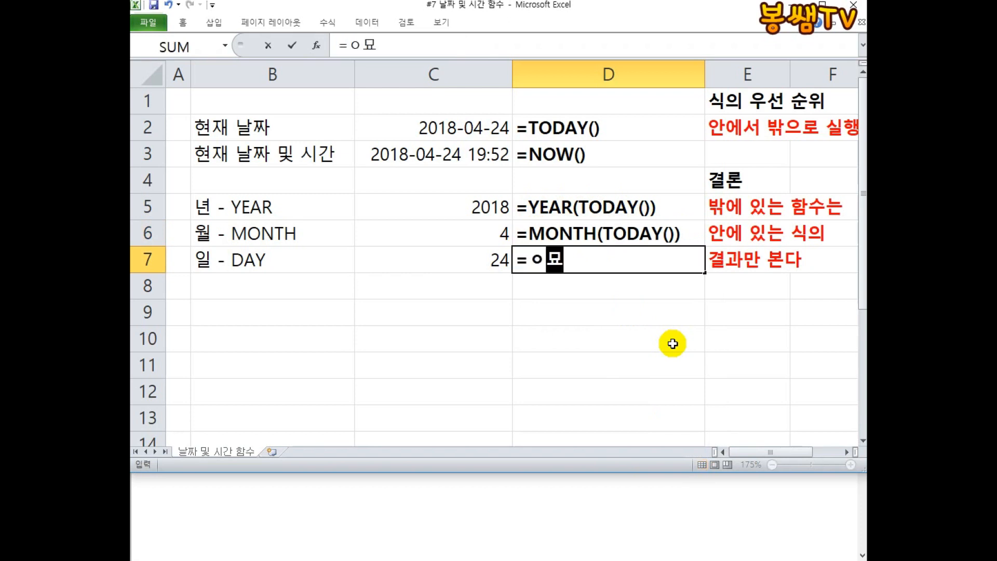
pyautogui.write('DAY(')
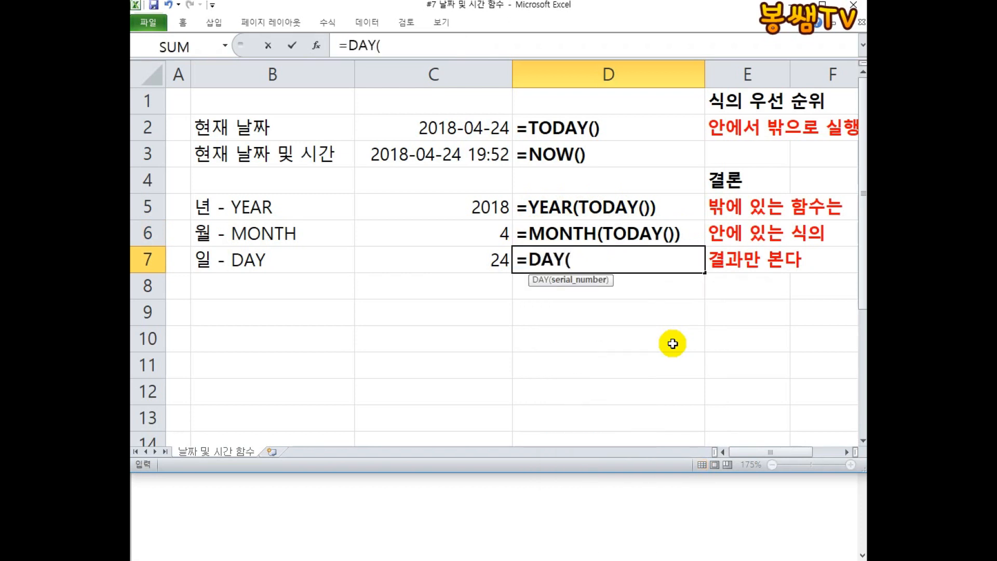
pyautogui.write('TODAY())')
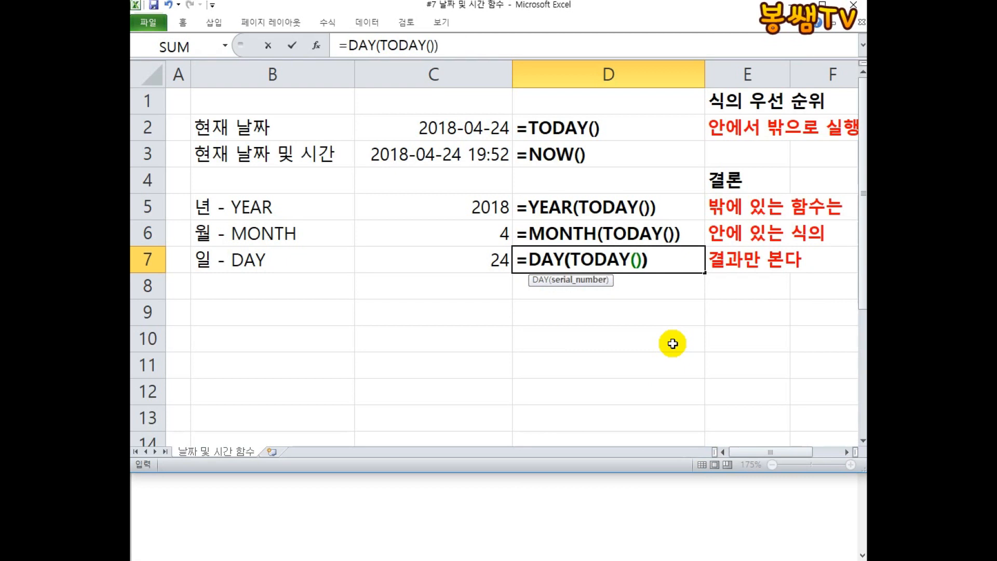
pyautogui.press('Return')
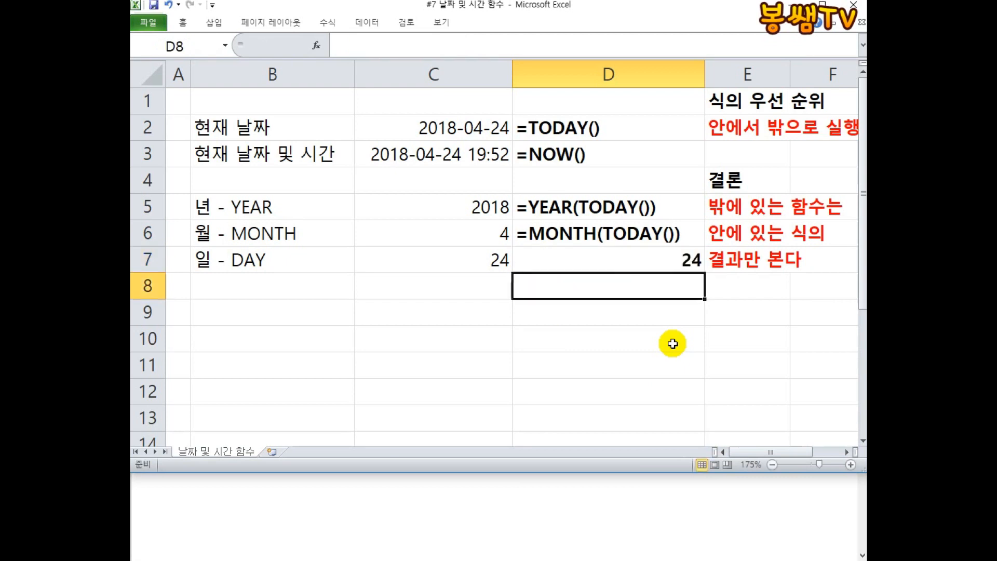
pyautogui.doubleClick(554, 257)
pyautogui.press('Return')
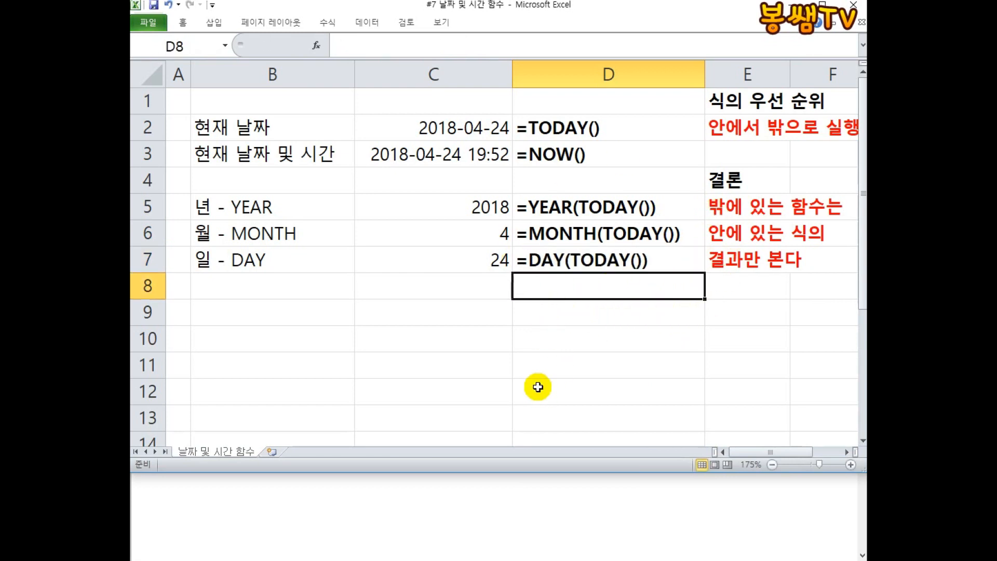
# Add the labels 시 - HOUR, 분 - MINUTE and 초 - SECOND in B8 to B10.
pyautogui.moveTo(463, 205); pyautogui.dragTo(501, 256)
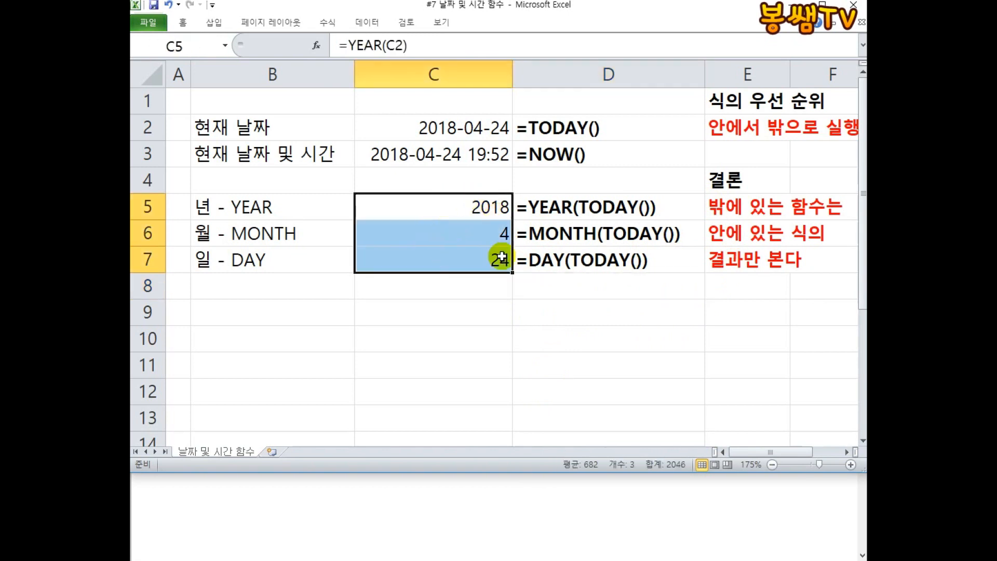
pyautogui.moveTo(576, 210); pyautogui.dragTo(549, 250)
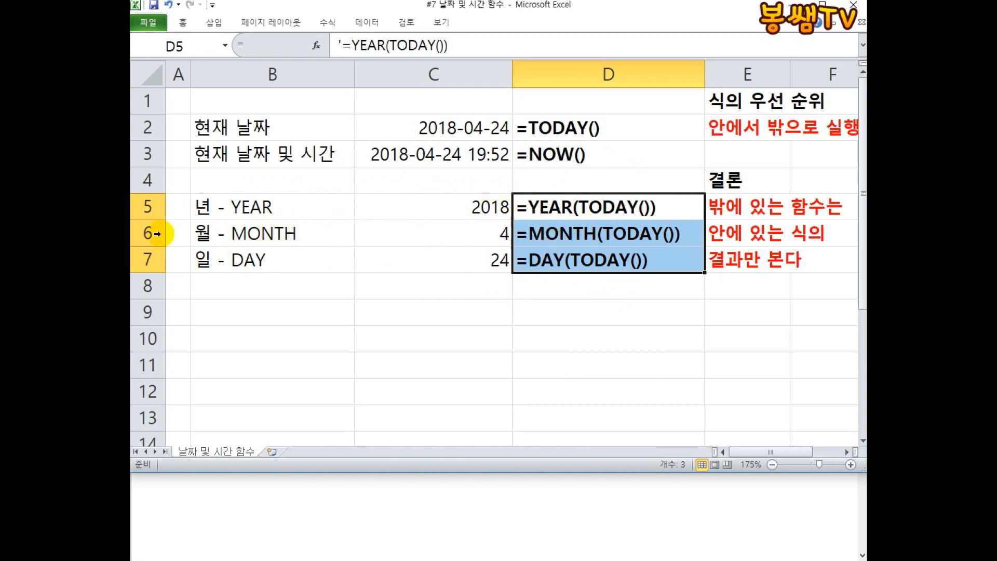
pyautogui.click(238, 286)
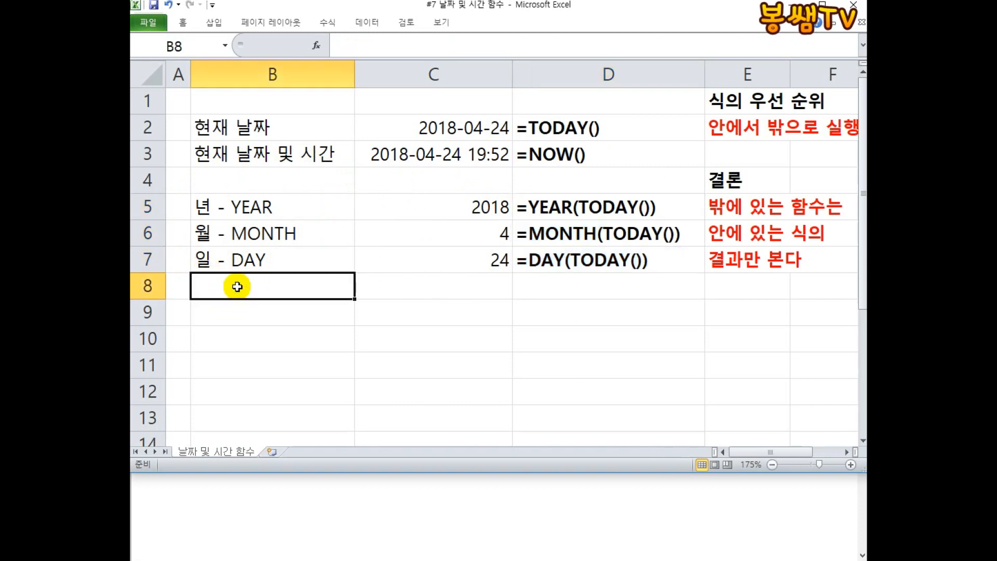
pyautogui.write('TL')
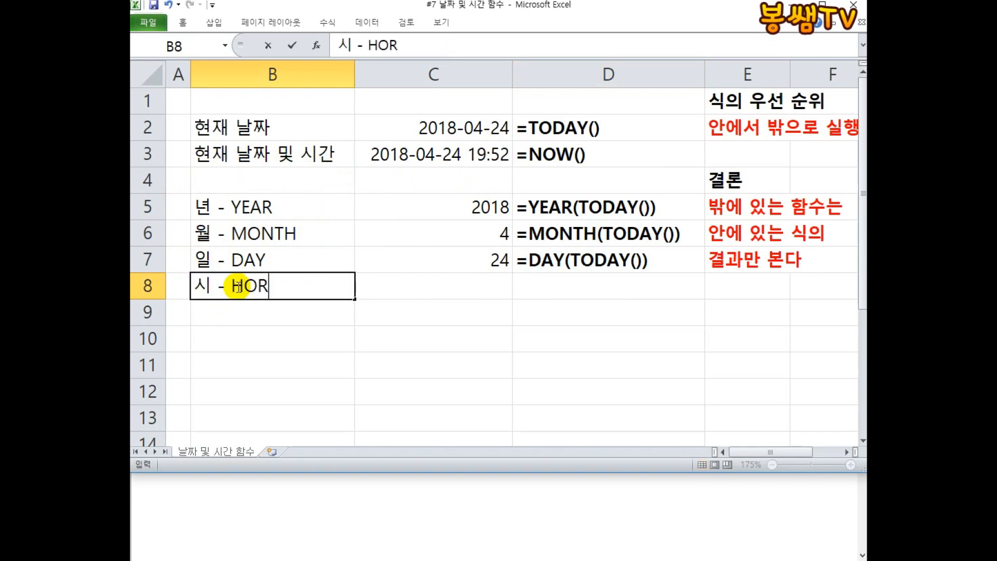
pyautogui.write(' - HOUR')
pyautogui.press('Return')
pyautogui.write('qbs - mi')
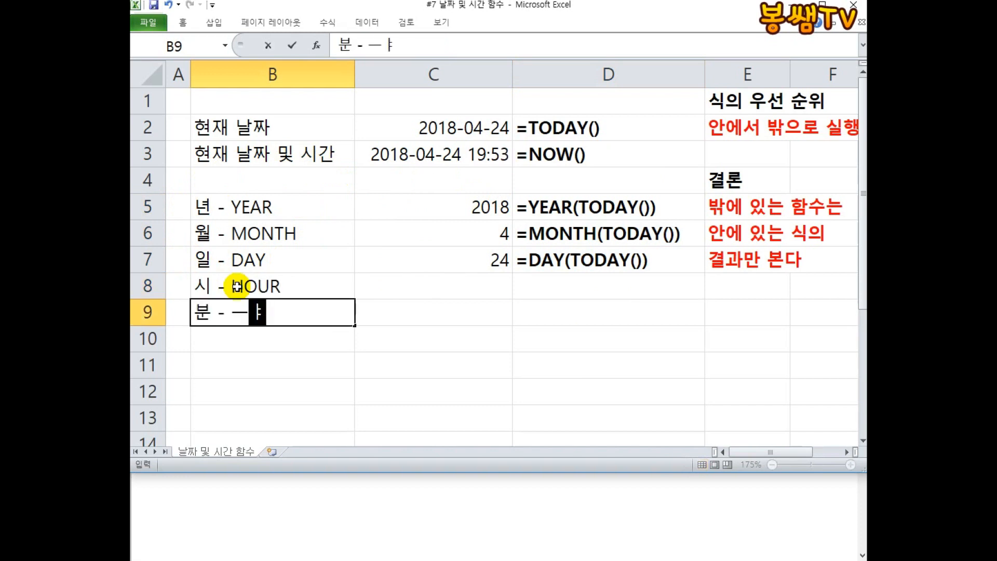
pyautogui.write('NUT')
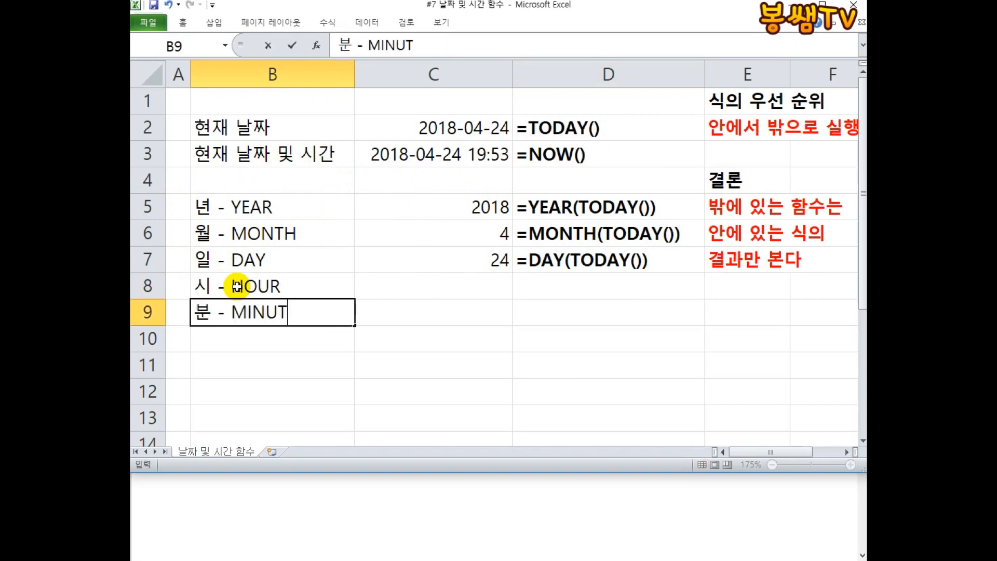
pyautogui.write('E')
pyautogui.press('Return')
pyautogui.write('ch')
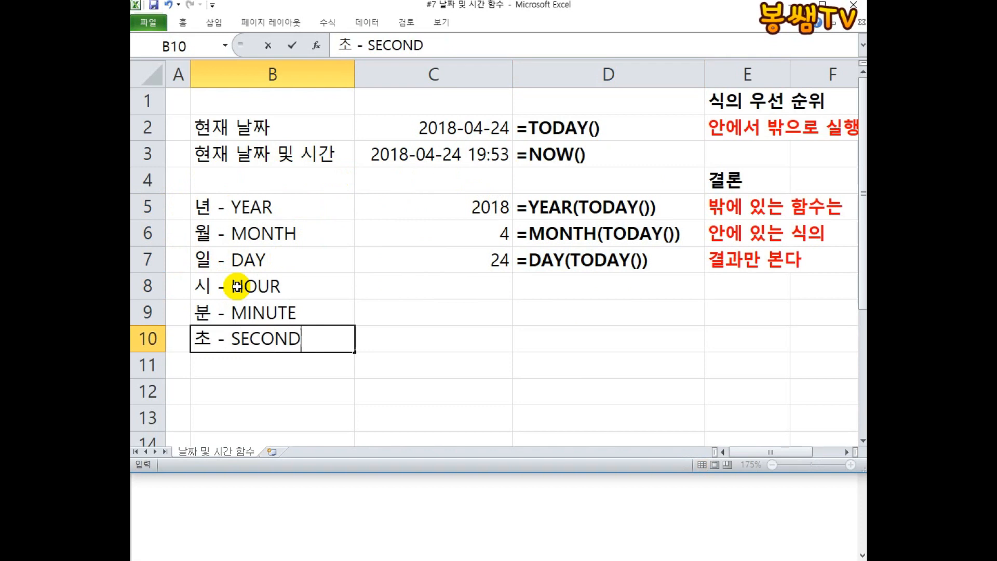
pyautogui.press('Return')
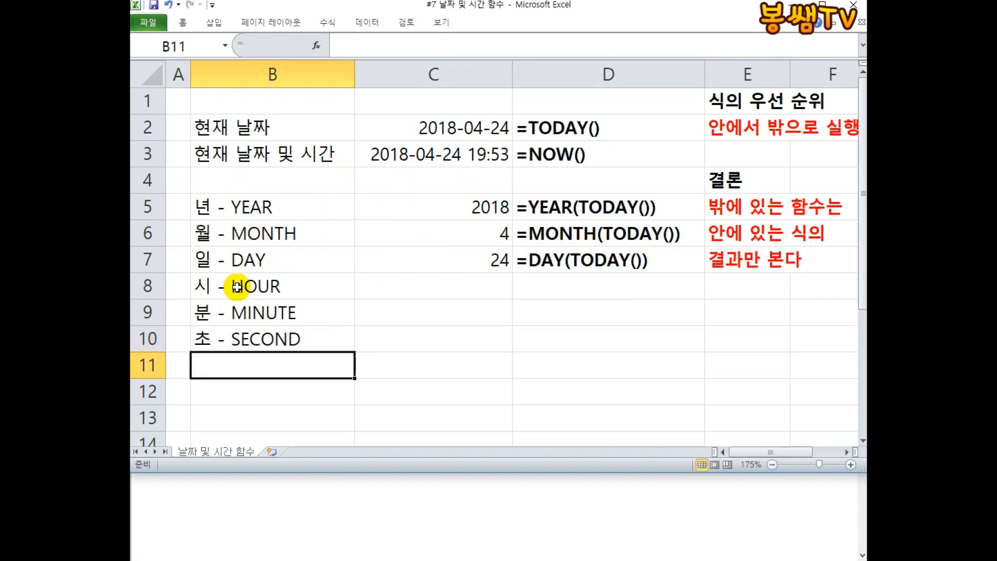
# Enter the formula =HOUR(C3) in C8 to extract the hour from the current date and time.
pyautogui.click(277, 287)
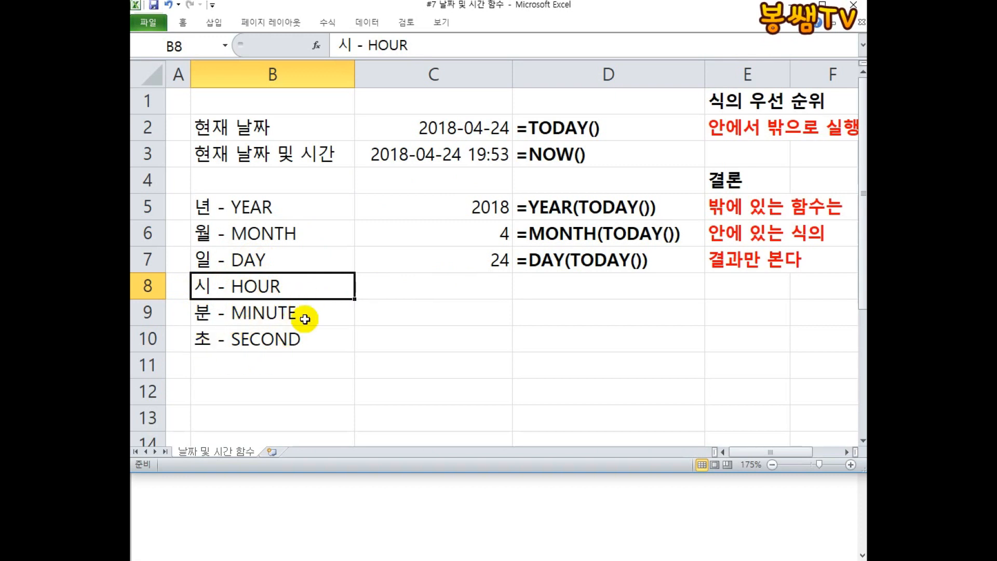
pyautogui.click(397, 283)
pyautogui.write('=')
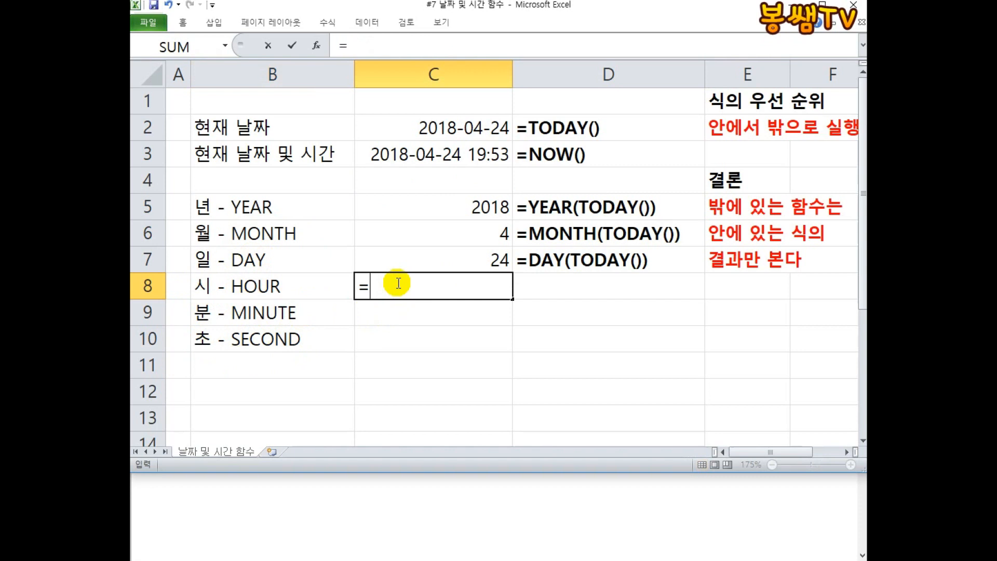
pyautogui.write('ㅜㅐHOUR(')
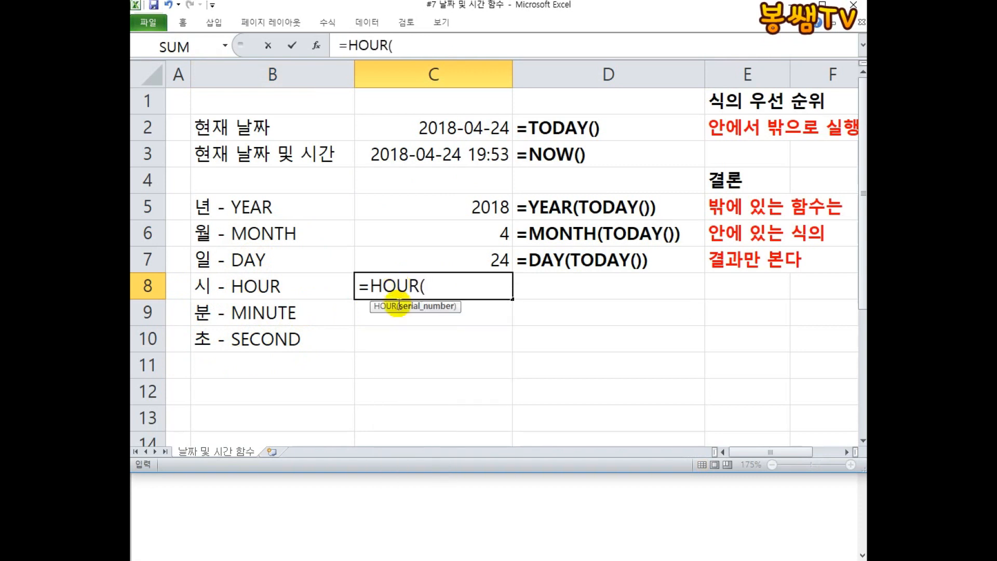
pyautogui.click(433, 127)
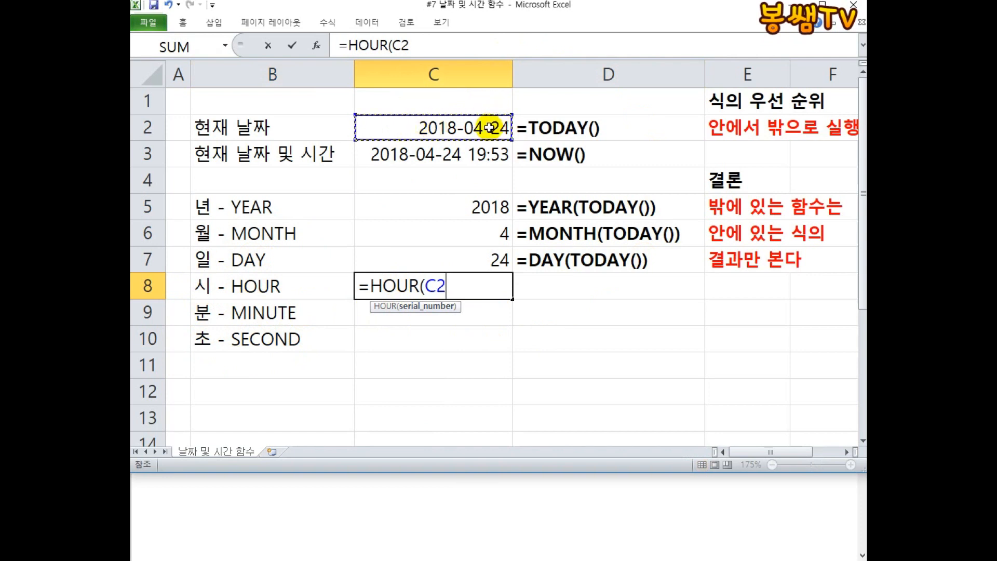
pyautogui.click(412, 154)
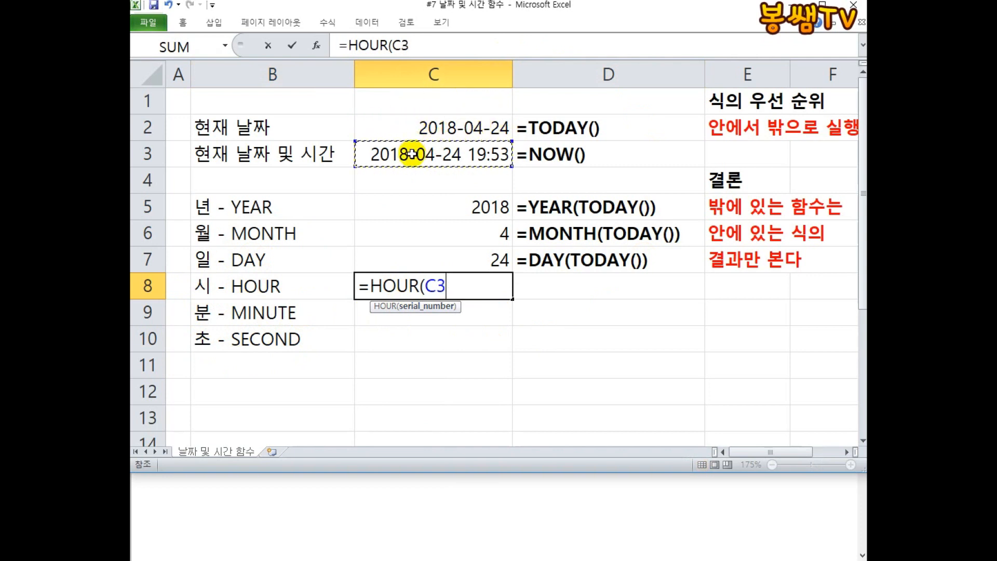
pyautogui.write(')')
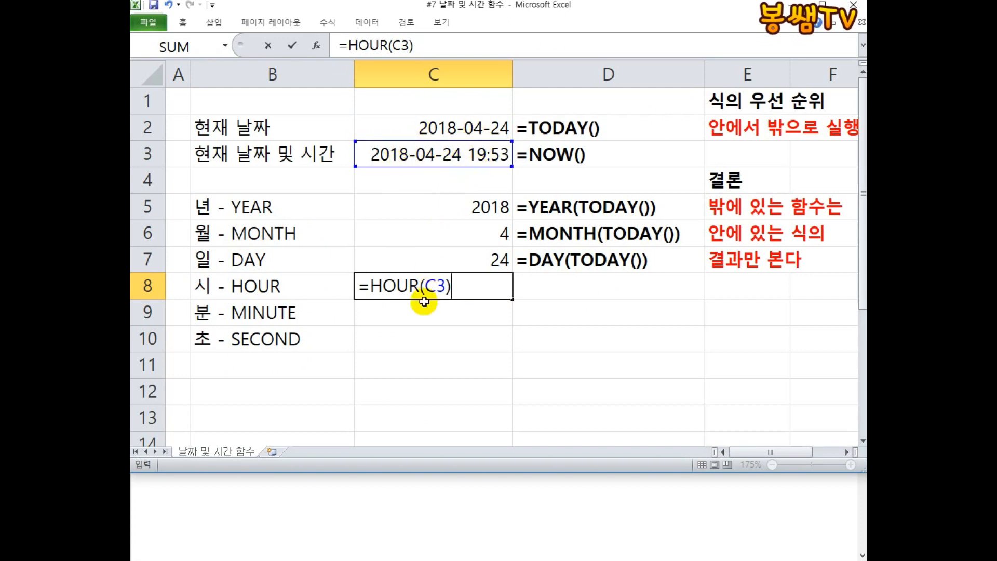
pyautogui.press('Return')
# Enter the formula =MINUTE(C3) in C9 to extract the minutes from the current date and time.
pyautogui.write('=M')
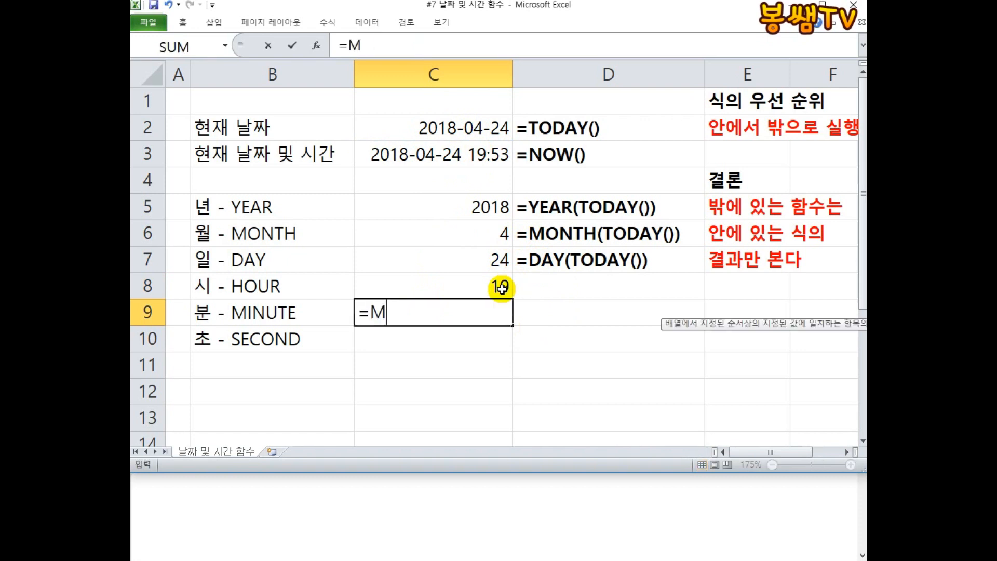
pyautogui.write('INUTE(')
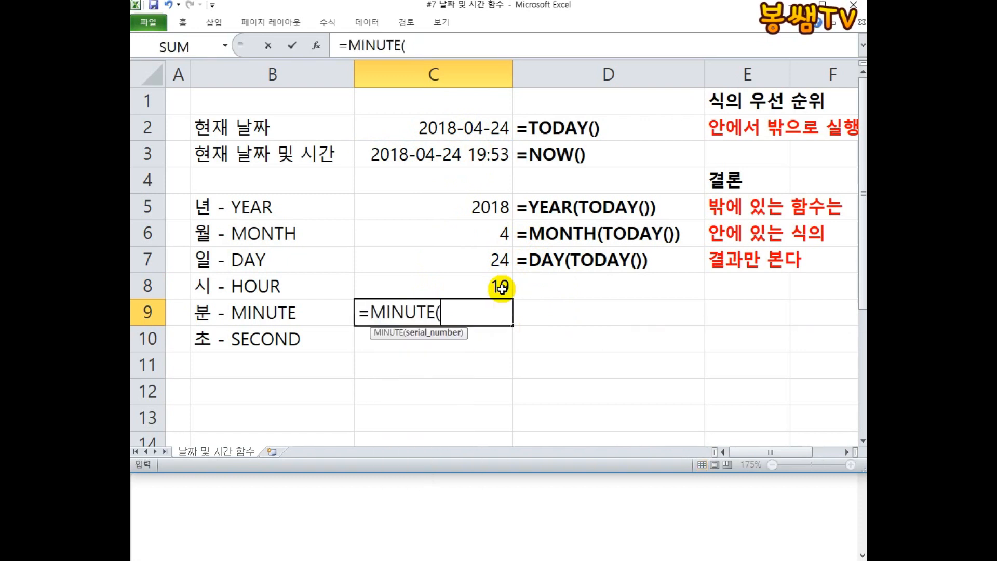
pyautogui.click(454, 154)
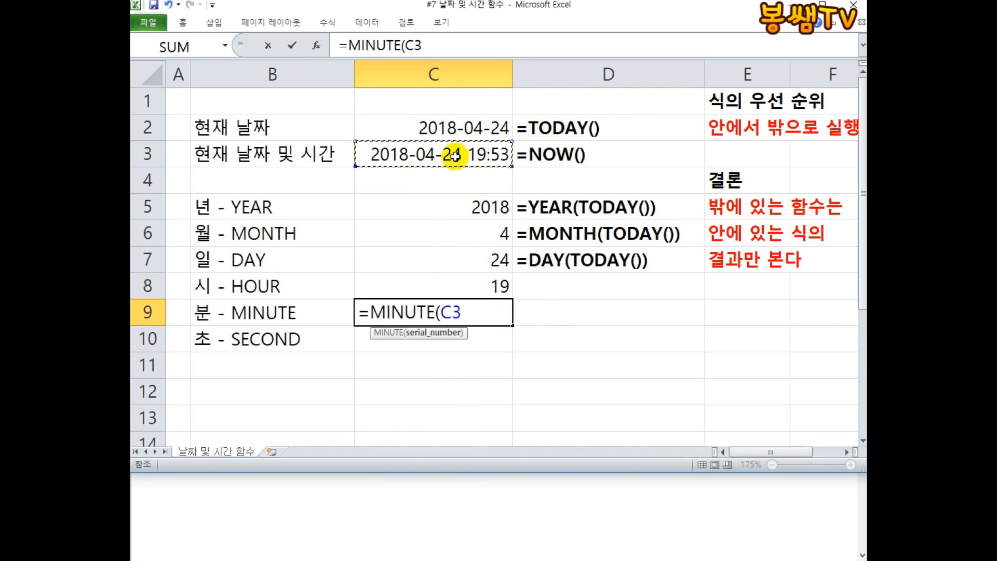
pyautogui.write(')')
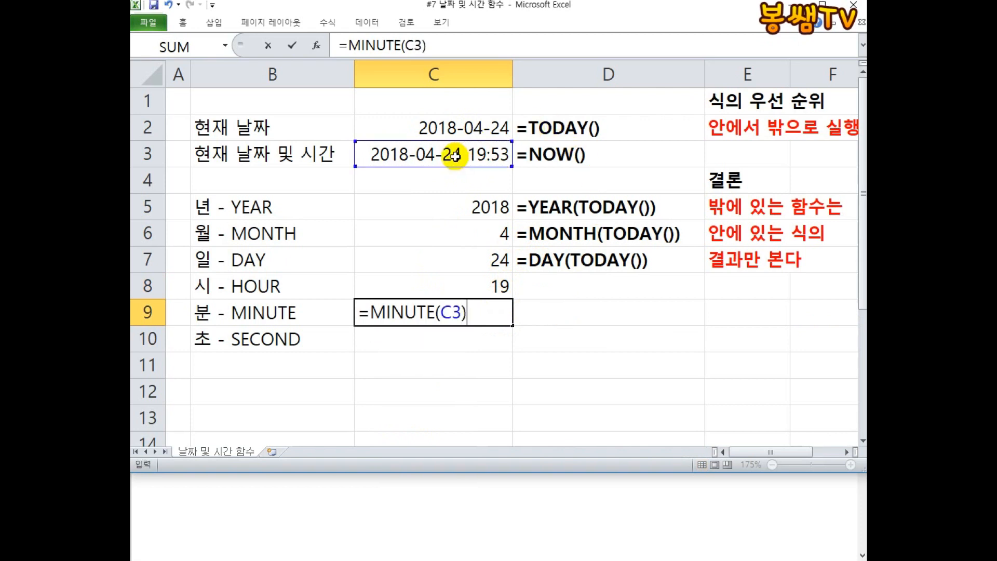
pyautogui.press('Return')
# Enter the formula =SECOND(C3) in C10 to extract the seconds from the current date and time.
pyautogui.write('=ㄴ')
pyautogui.press('BackSpace')
pyautogui.press('Hangul')
pyautogui.write('SE')
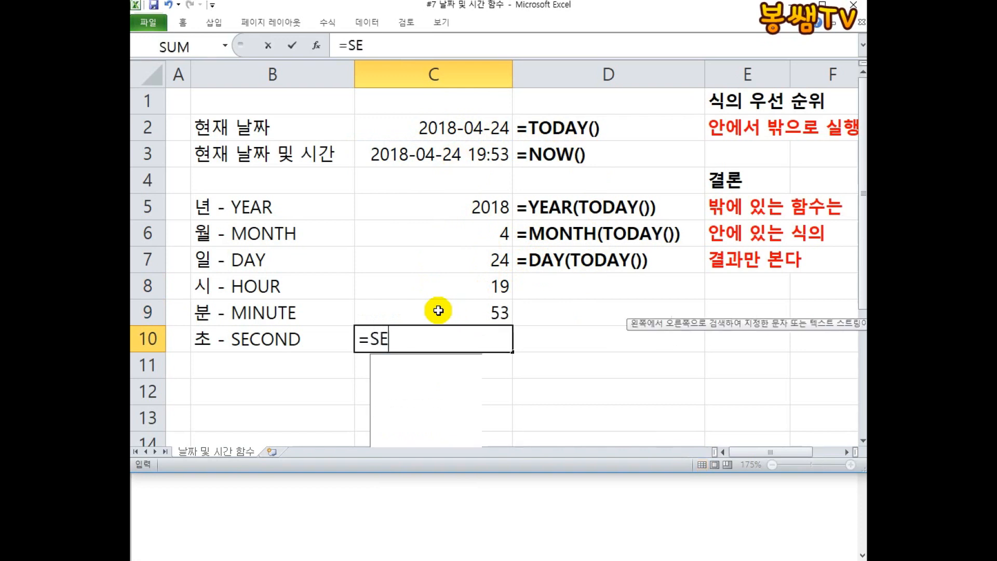
pyautogui.write('COND(')
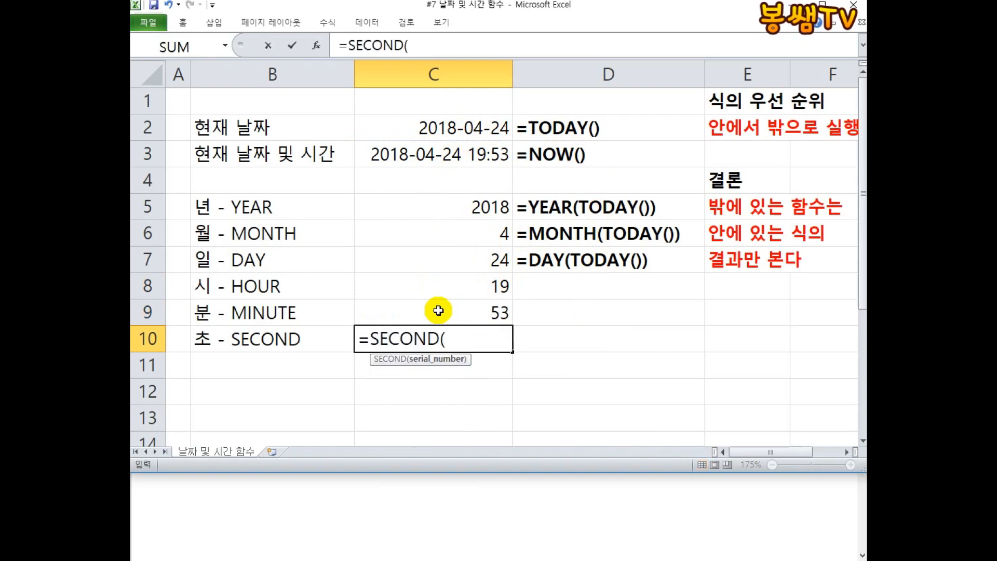
pyautogui.click(405, 153)
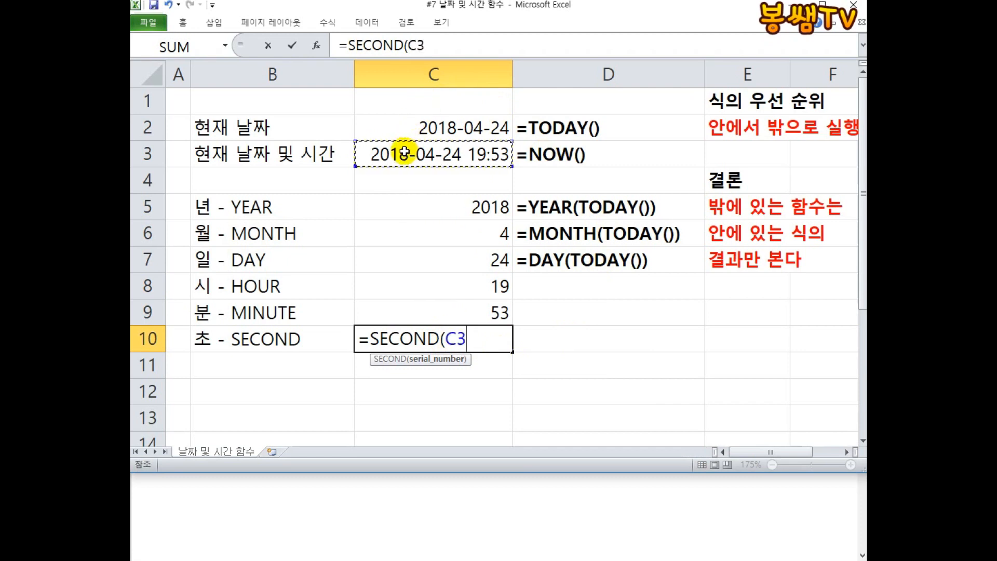
pyautogui.write(')')
pyautogui.press('Return')
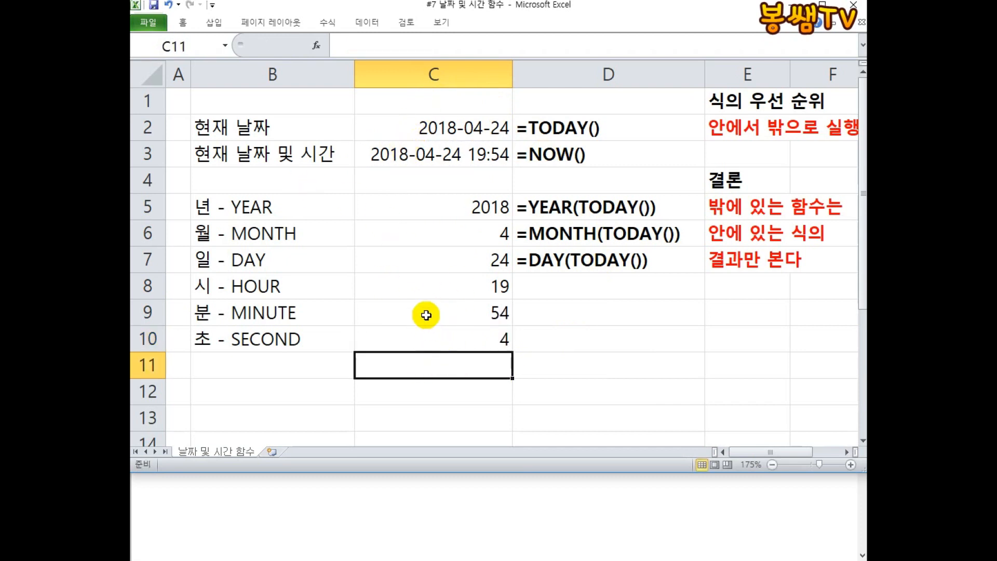
# Review the HOUR, MINUTE and SECOND formulas in C8 to C10 by opening each cell.
pyautogui.click(443, 291)
pyautogui.doubleClick(444, 294)
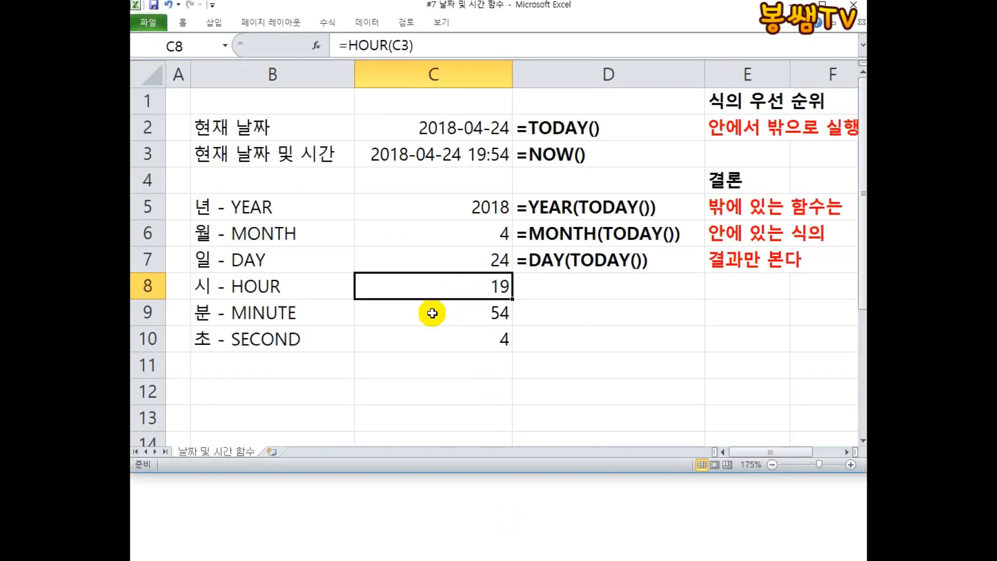
pyautogui.doubleClick(432, 313)
pyautogui.press('Escape')
pyautogui.doubleClick(445, 338)
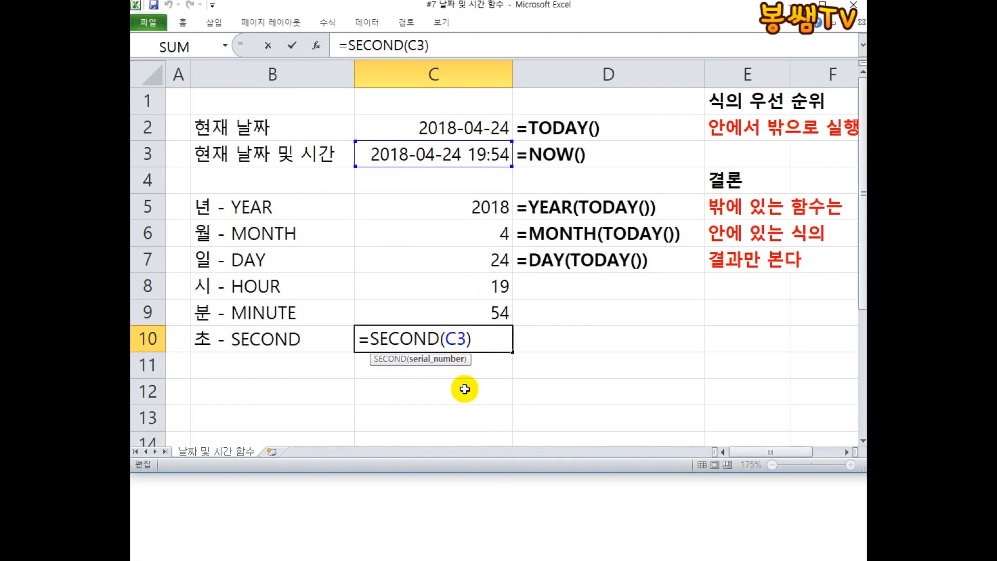
pyautogui.press('Escape')
pyautogui.click(541, 541)
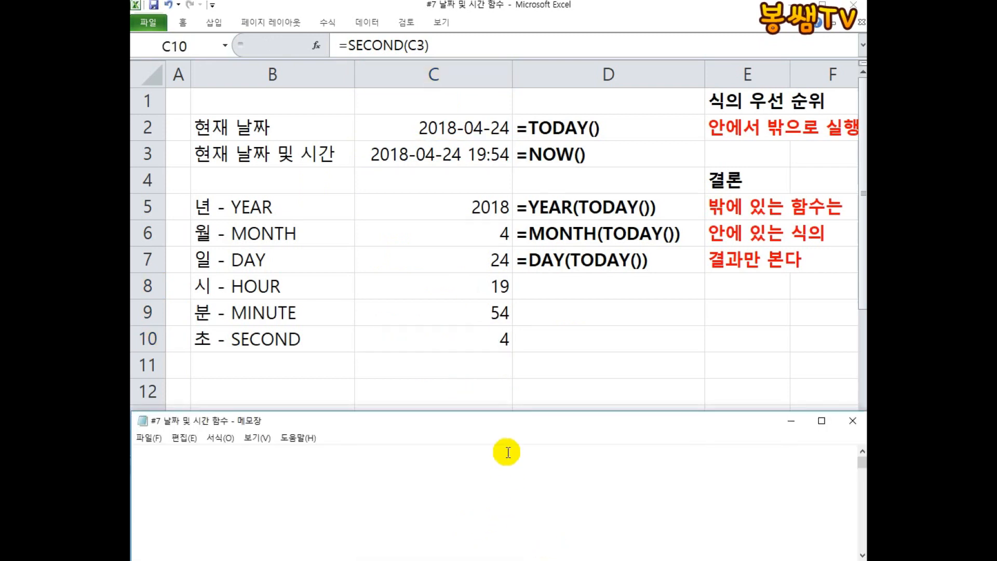
pyautogui.click(518, 291)
pyautogui.click(482, 287)
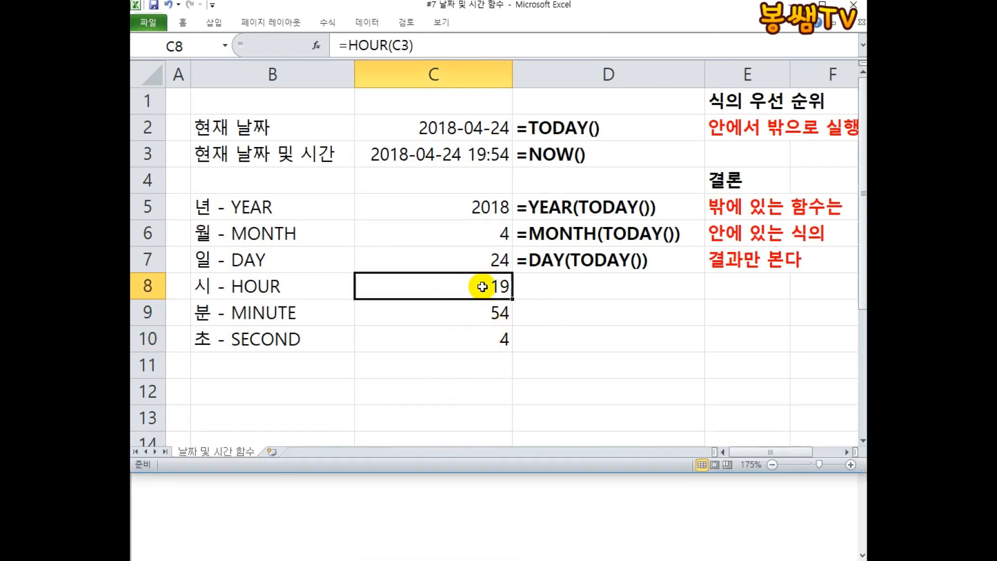
# Enter =HOUR(NOW()) in D8 and turn it into displayed text by prefixing it with an apostrophe.
pyautogui.click(544, 291)
pyautogui.write('=ㅗ')
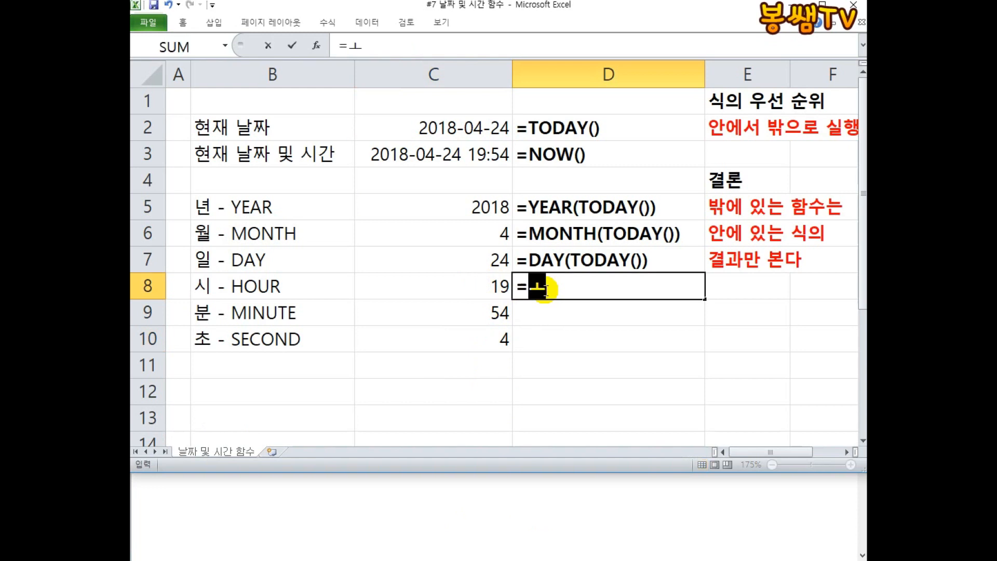
pyautogui.press('BackSpace')
pyautogui.write('HO')
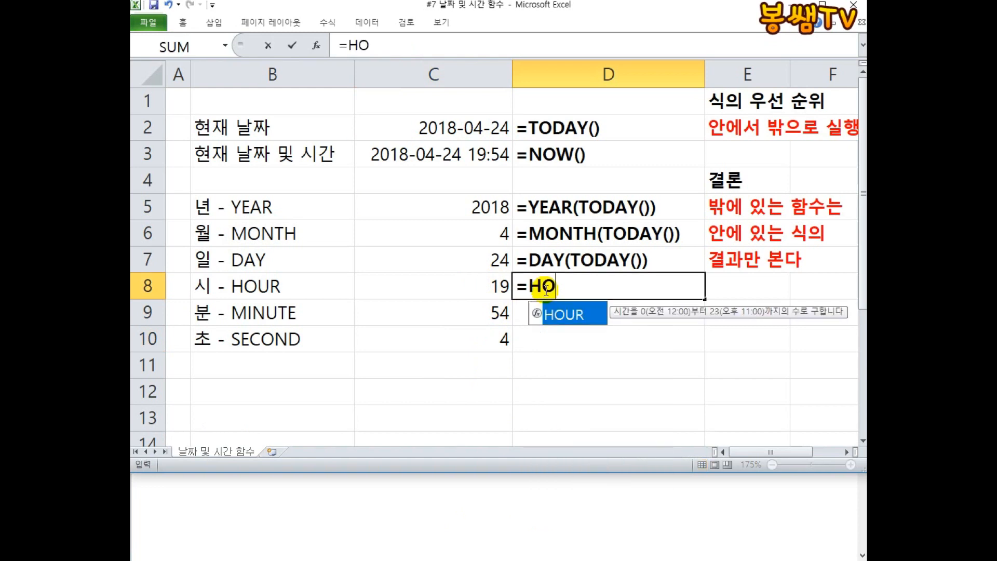
pyautogui.write('UR(')
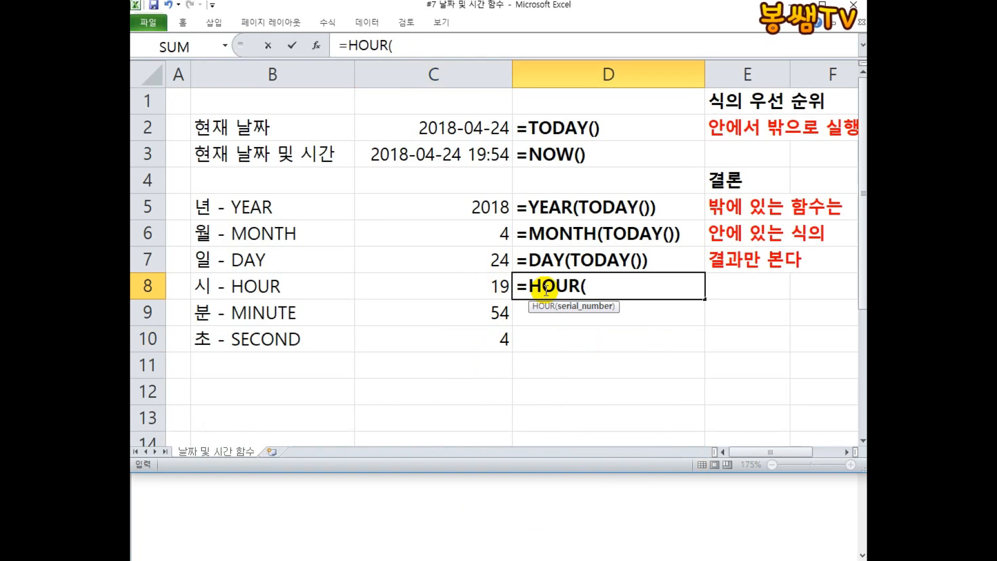
pyautogui.write('TODAY')
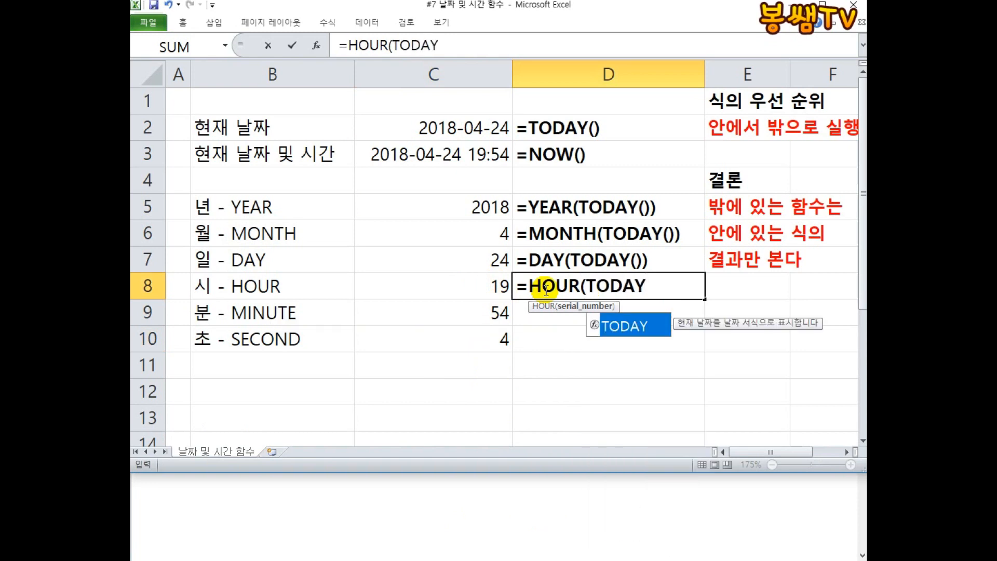
pyautogui.press('BackSpace')
pyautogui.press('BackSpace')
pyautogui.press('BackSpace')
pyautogui.press('BackSpace')
pyautogui.press('BackSpace')
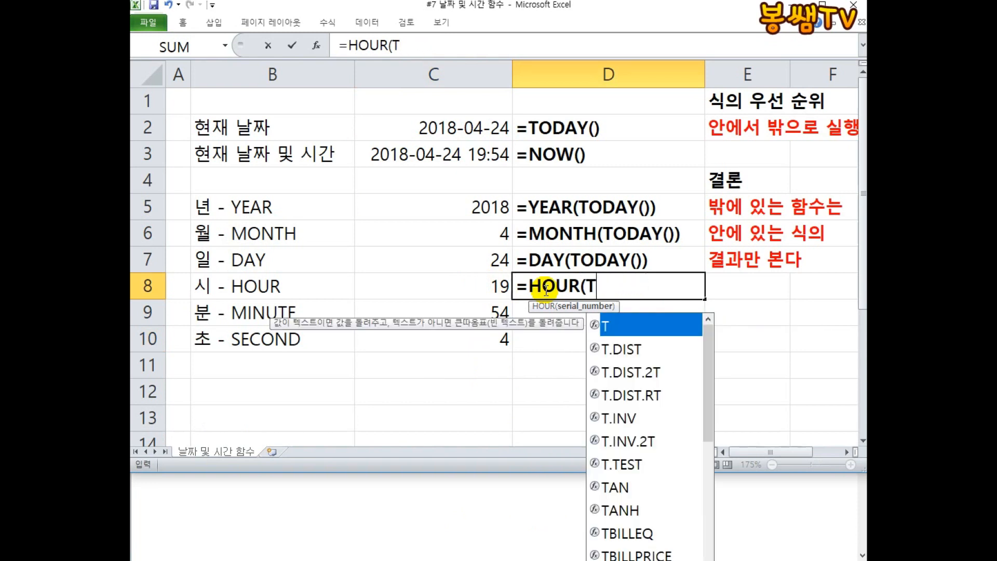
pyautogui.write('NOW(')
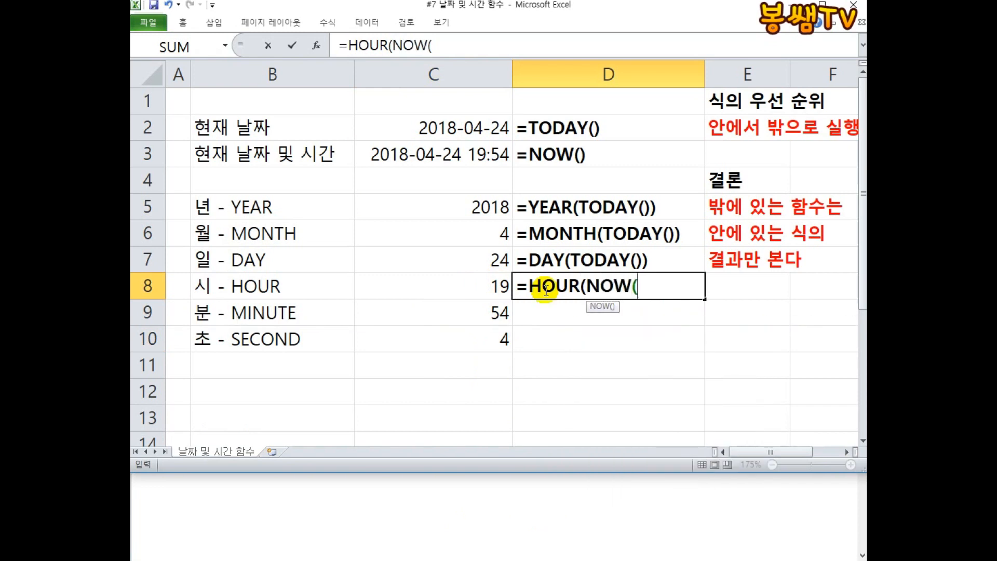
pyautogui.write(')')
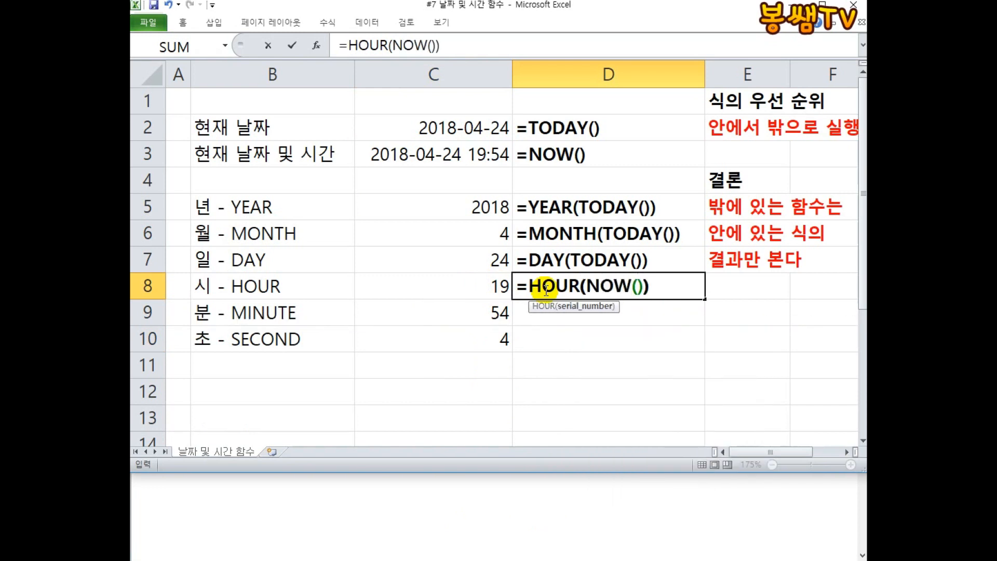
pyautogui.press('Return')
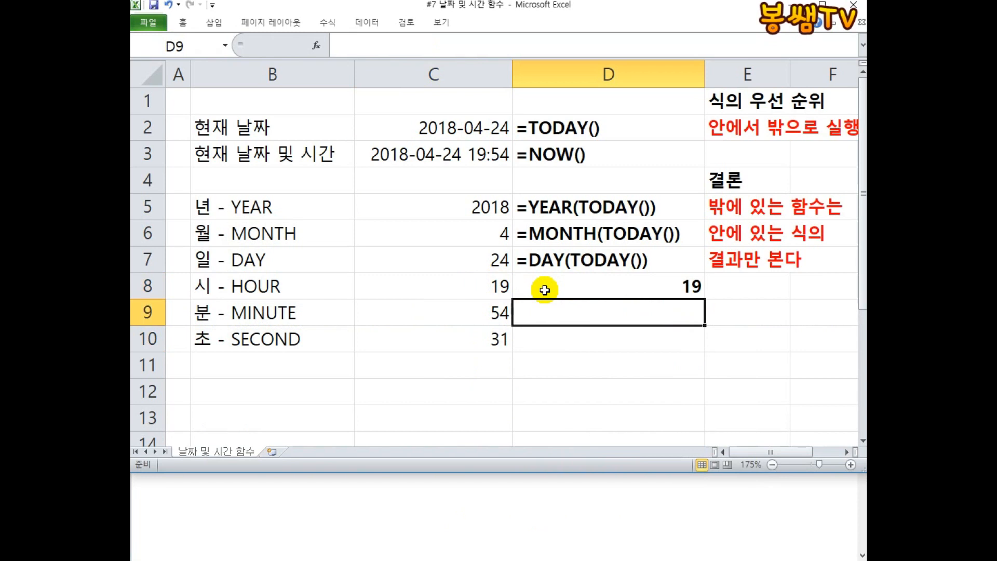
pyautogui.doubleClick(524, 284)
pyautogui.write("'")
pyautogui.press('Return')
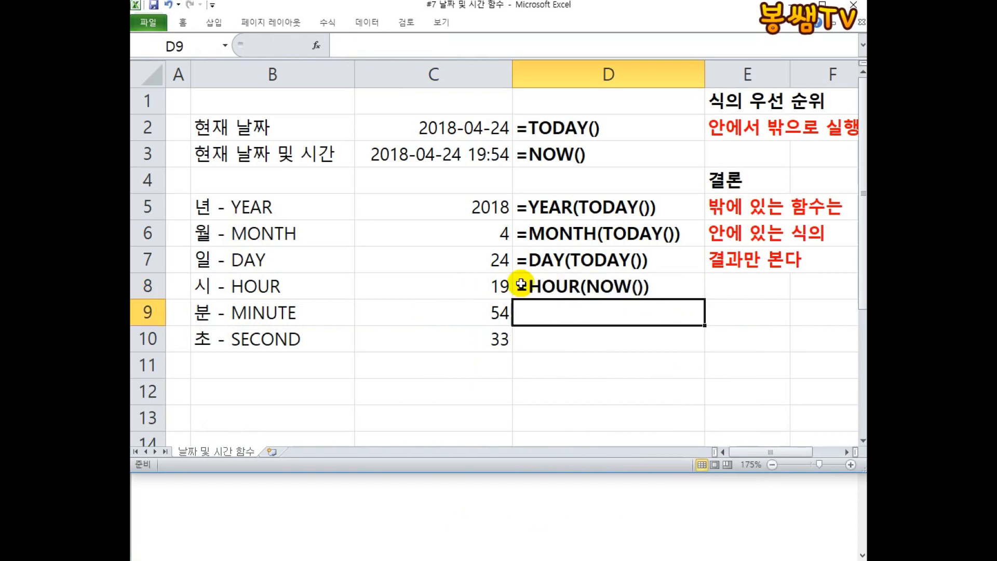
# Enter =MINUTE(NOW()) in D9 and turn it into displayed text like D8.
pyautogui.write('=ㅡ')
pyautogui.press('BackSpace')
pyautogui.write('MIN')
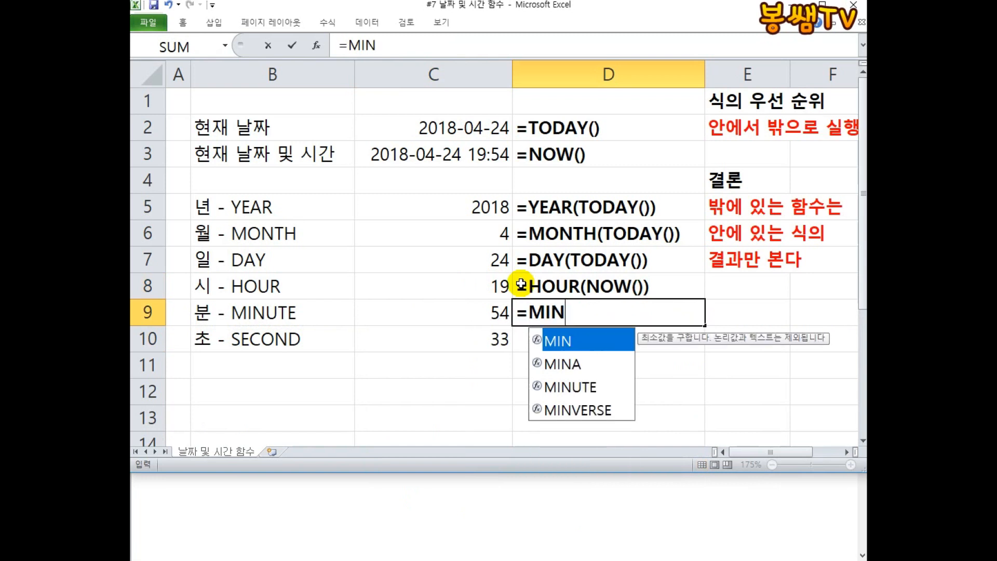
pyautogui.write('UTE(NOW())')
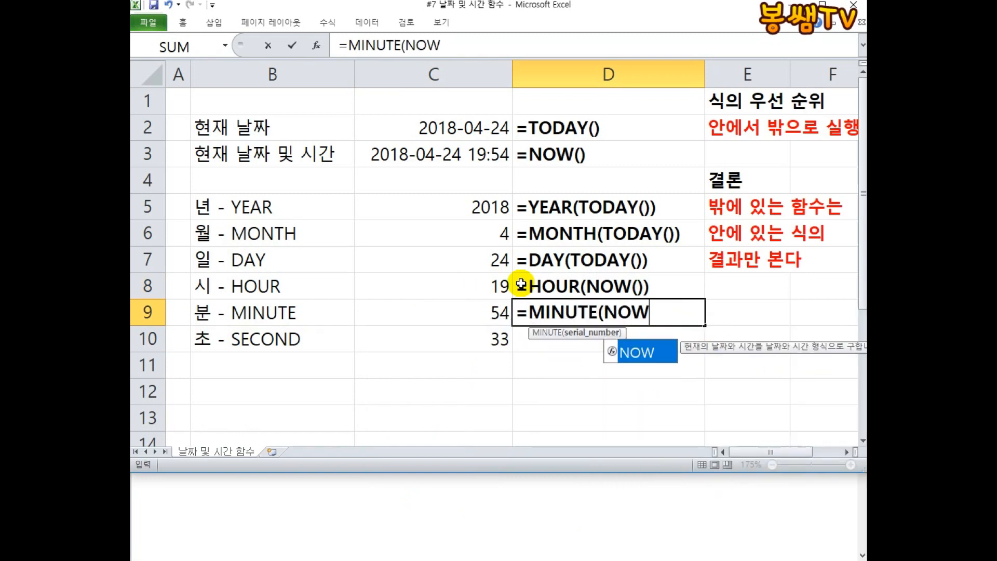
pyautogui.press('Return')
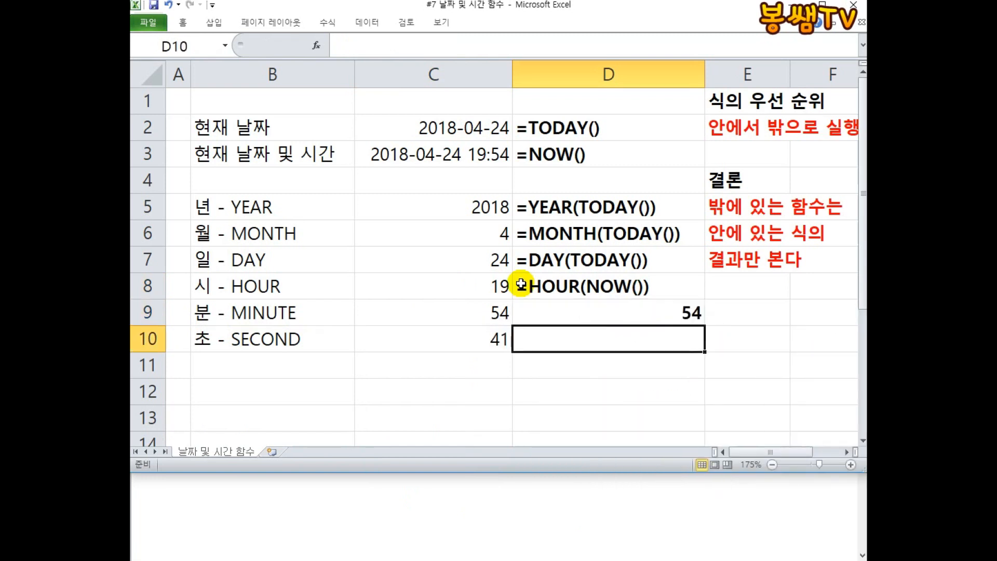
pyautogui.click(521, 284)
pyautogui.doubleClick(519, 313)
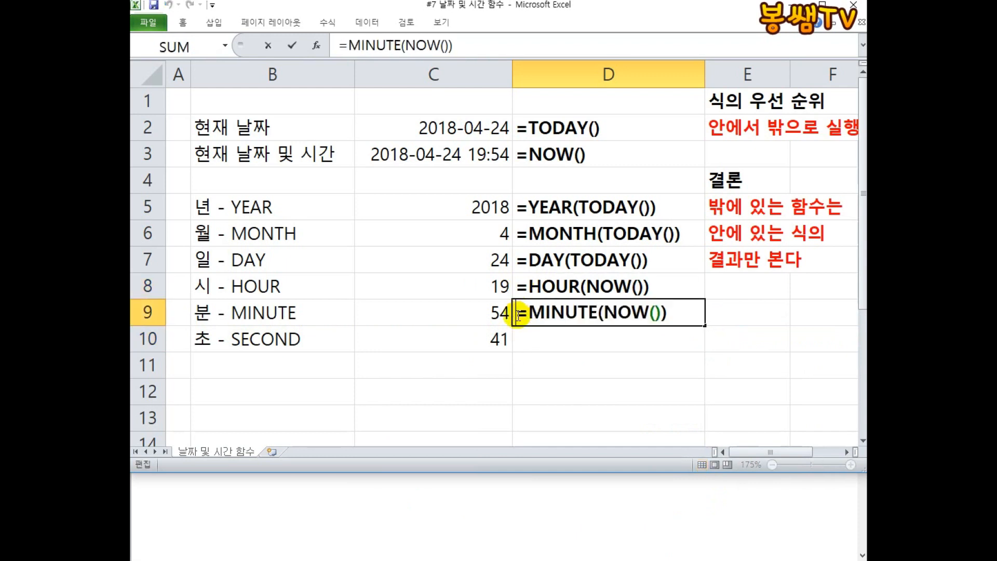
pyautogui.press('Return')
# Enter =SECOND(NOW()) in D10 and make it displayed text like D8 and D9.
pyautogui.write('D')
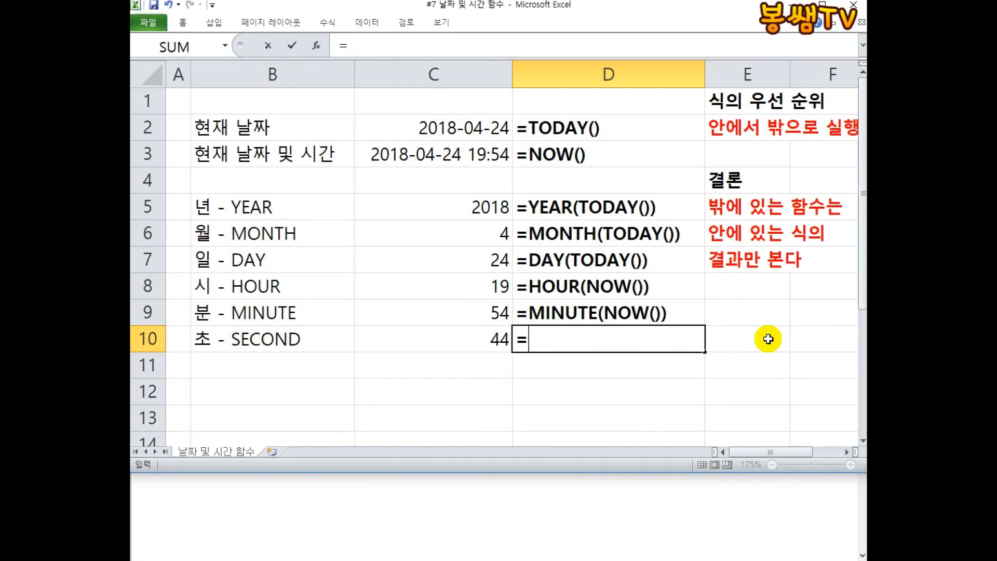
pyautogui.write('SECOND(')
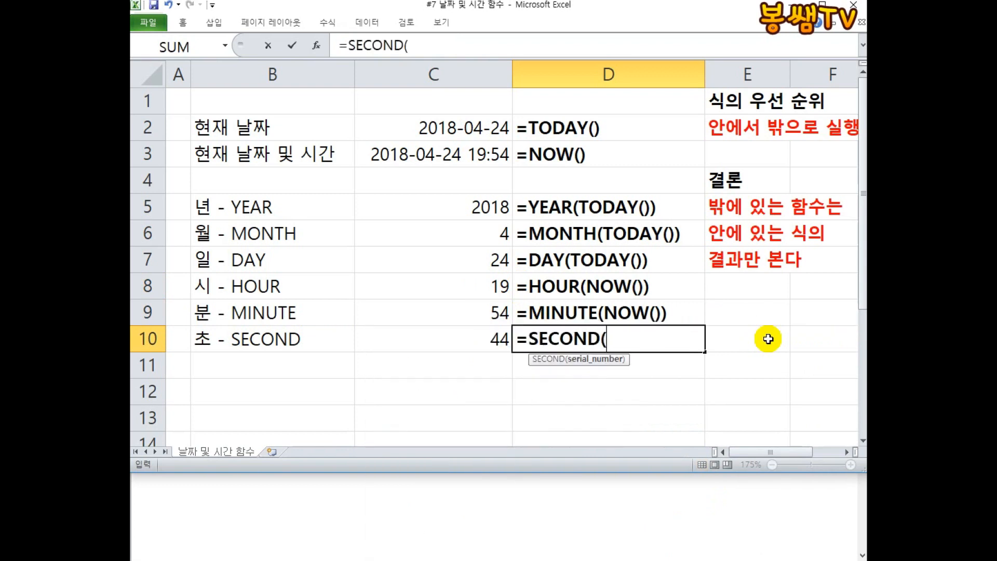
pyautogui.write('NOW()')
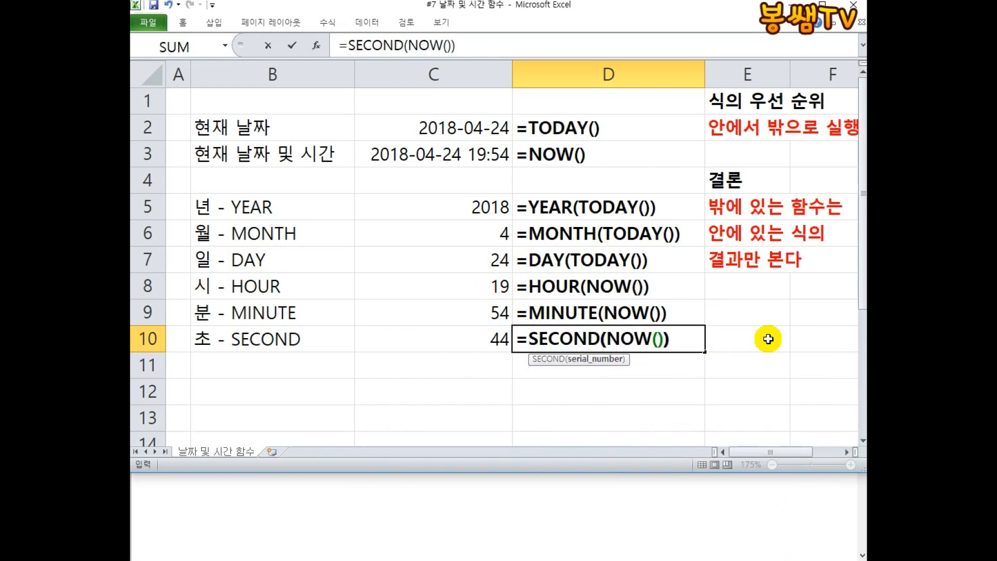
pyautogui.press('Return')
pyautogui.click(525, 335)
pyautogui.doubleClick(527, 337)
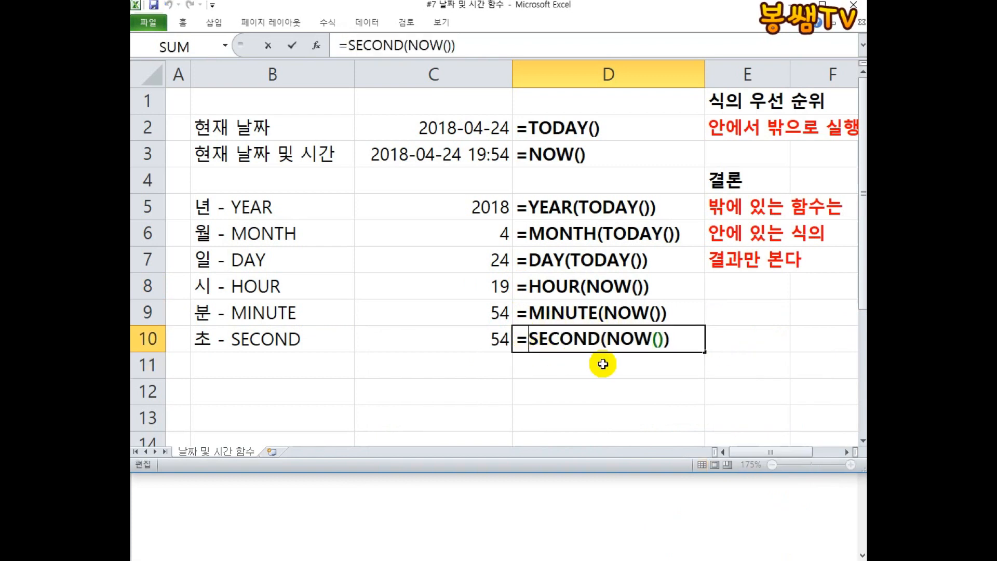
pyautogui.click(602, 363)
# Select the year-month-day rows B5:C7 and the hour-minute-second rows B8:C10 to review their results.
pyautogui.rightClick(592, 365)
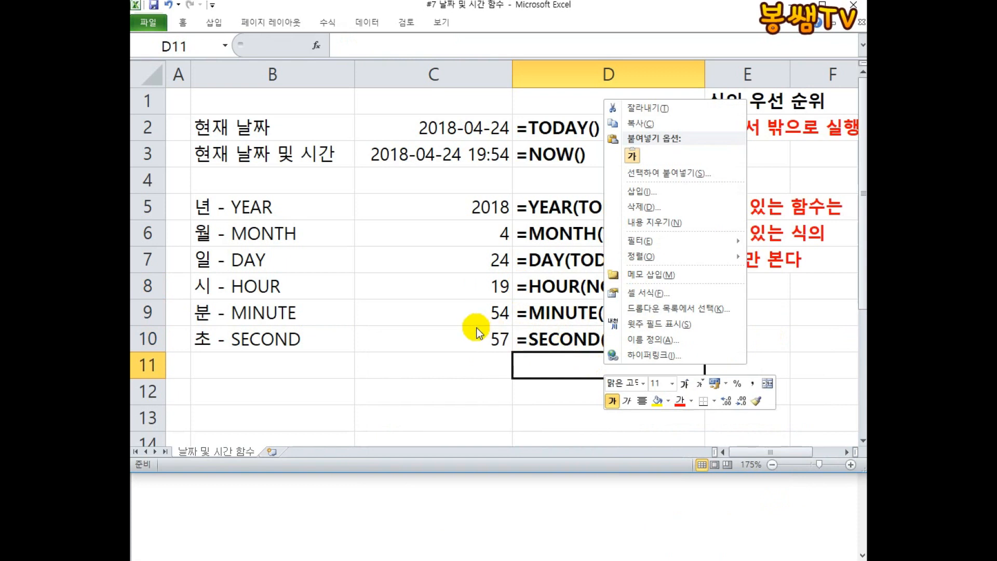
pyautogui.press('Escape')
pyautogui.moveTo(255, 207); pyautogui.dragTo(503, 252)
pyautogui.moveTo(263, 284); pyautogui.dragTo(474, 350)
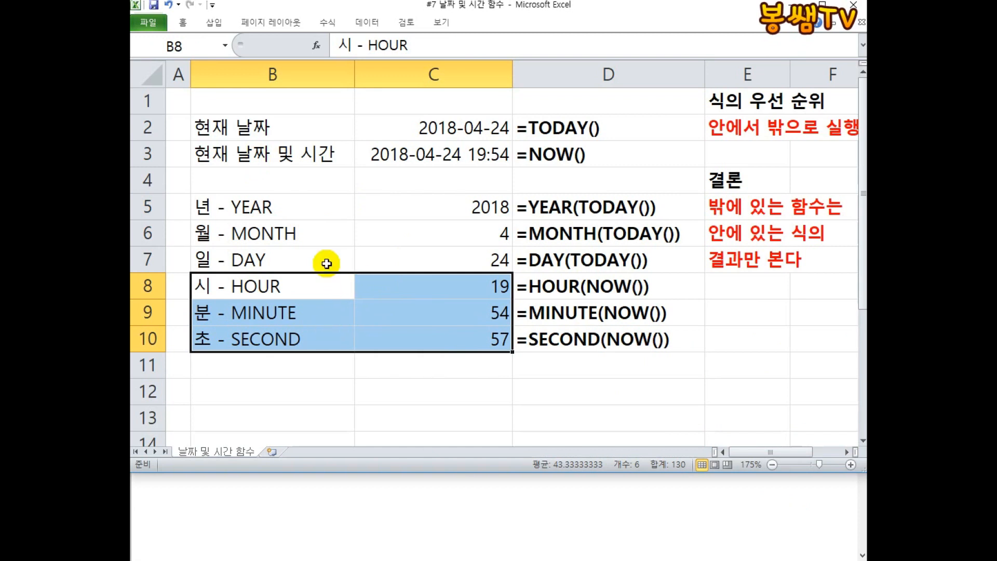
pyautogui.click(608, 373)
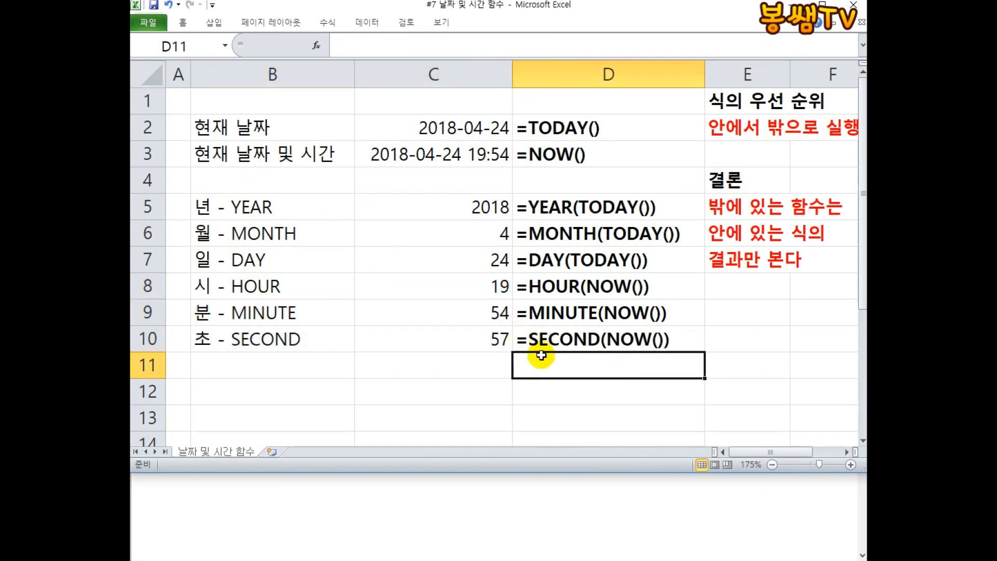
pyautogui.click(712, 358)
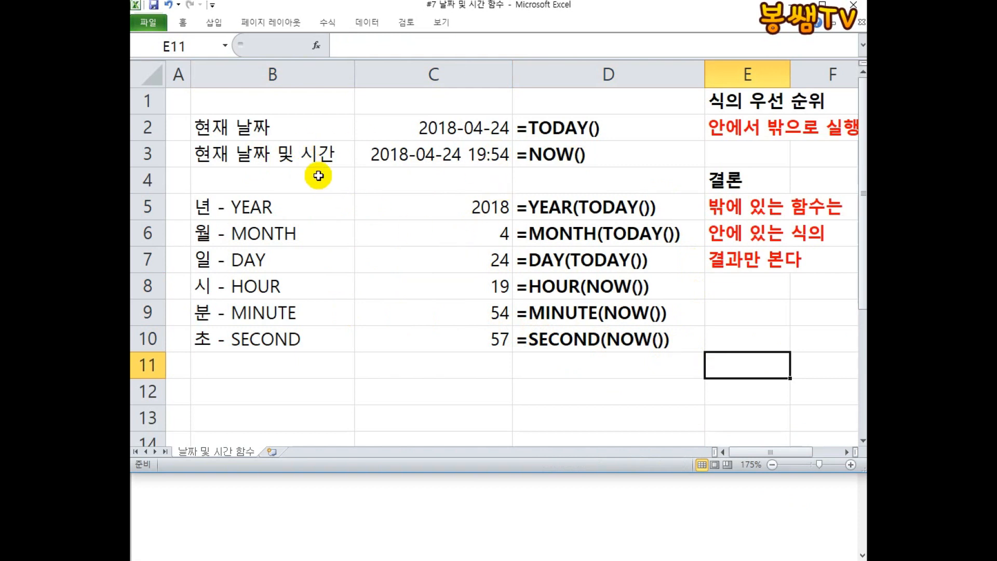
# Type the label 날짜생성 - DATE in B12.
pyautogui.click(246, 385)
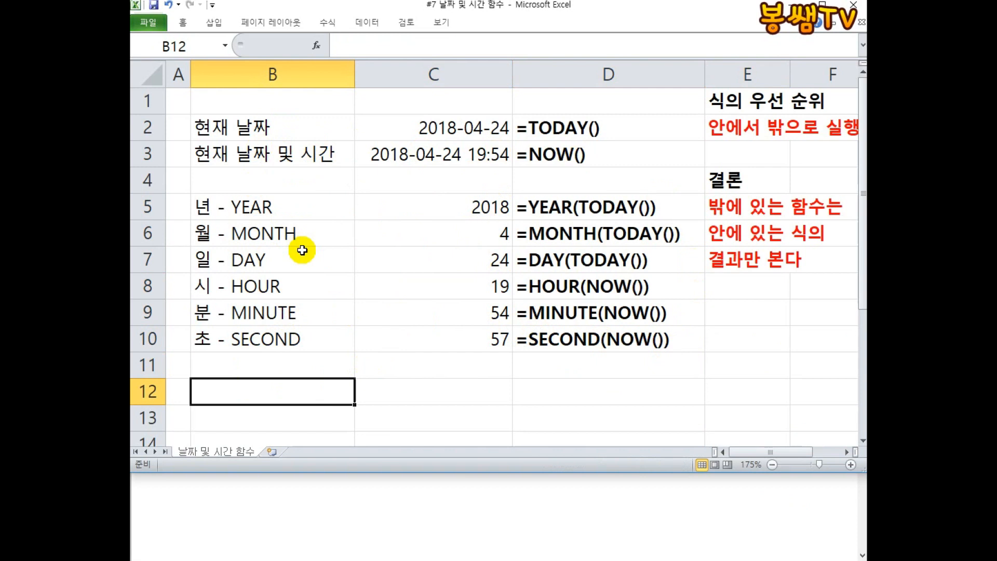
pyautogui.write('날짜생')
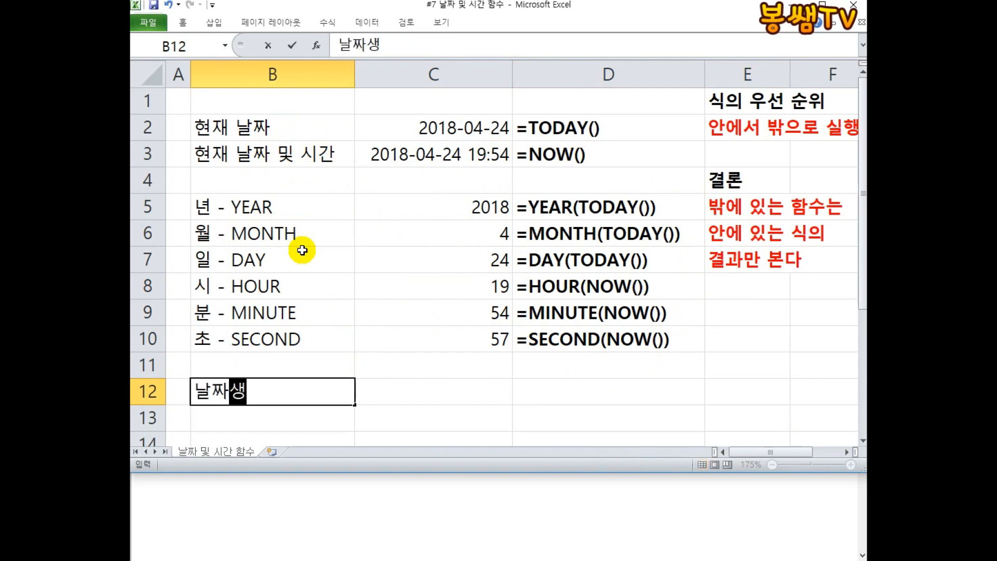
pyautogui.write('서ㅇ -')
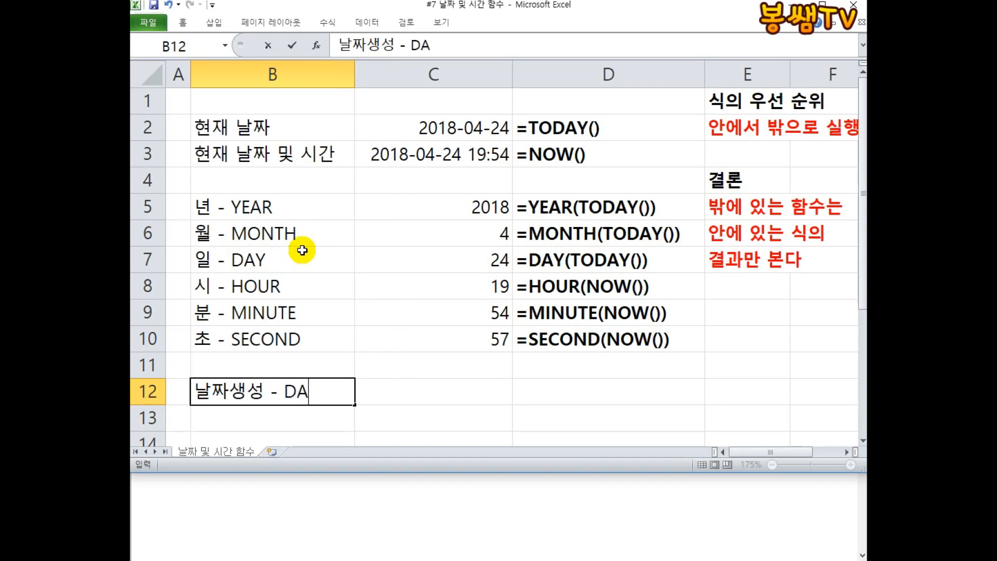
pyautogui.write(' DATE')
pyautogui.press('Return')
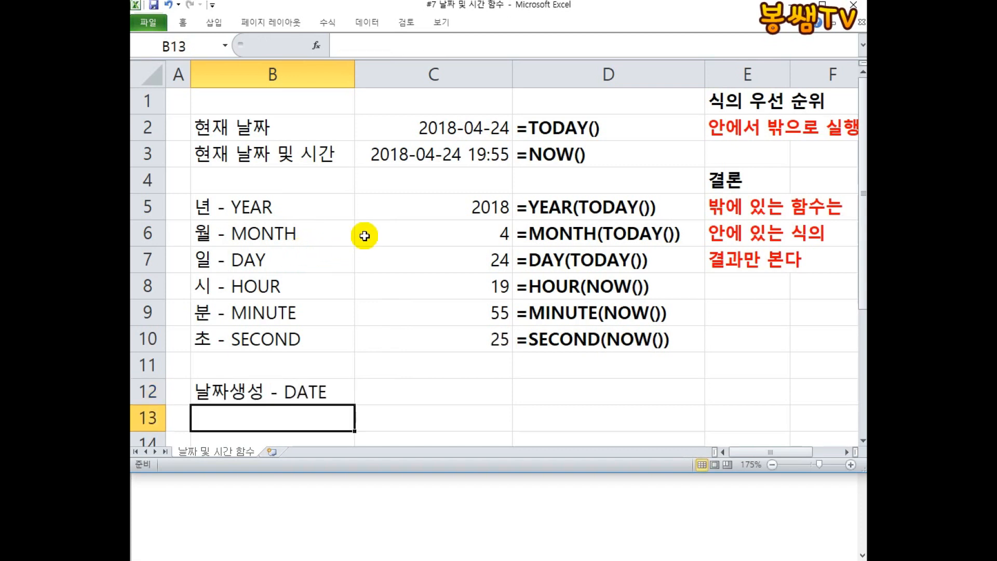
# Enter the syntax note DATE(년,월,일) as text in C12.
pyautogui.click(386, 396)
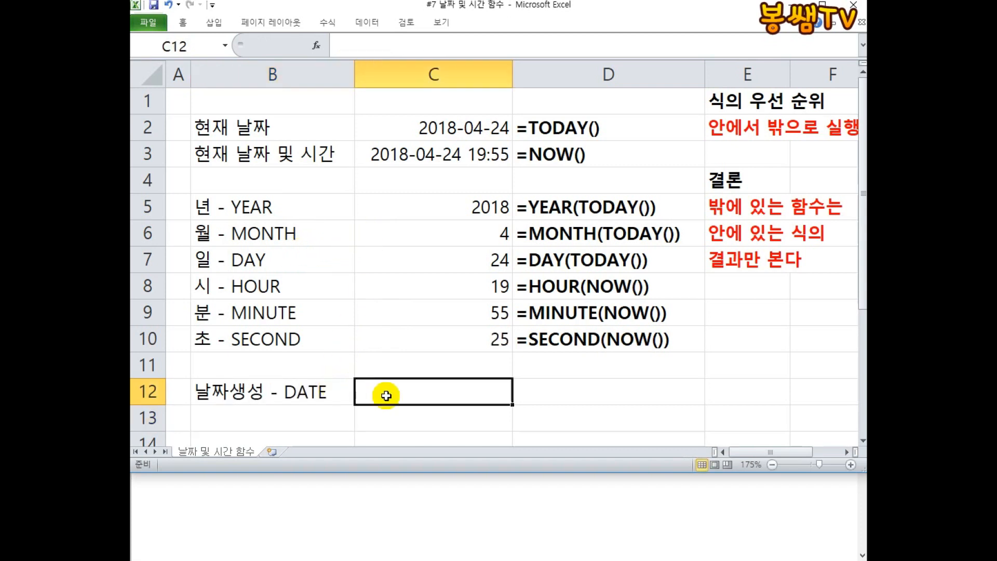
pyautogui.write('DATE(년,월,일)')
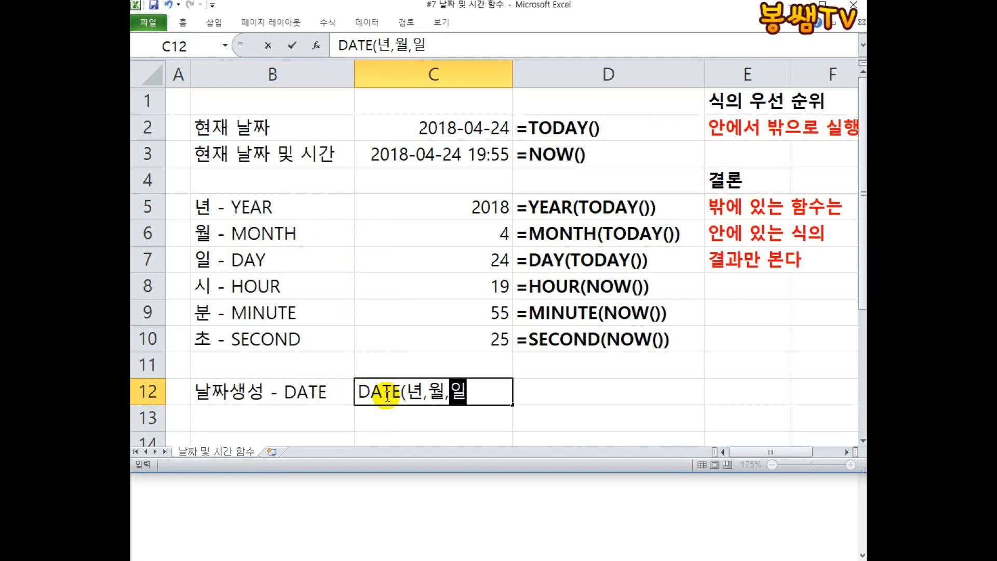
pyautogui.press('Return')
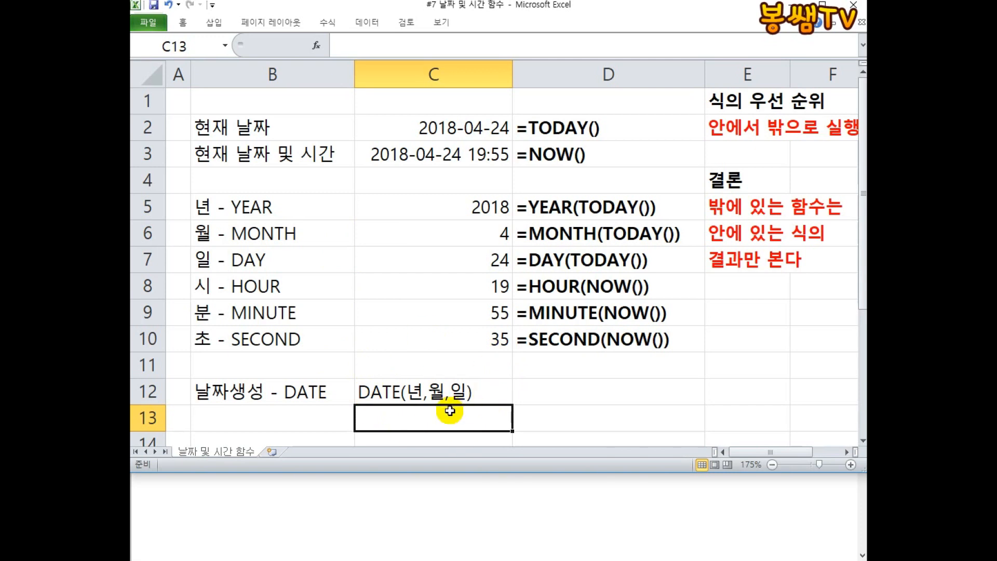
# Turn C12 into the formula =DATE(1999,11,12) by replacing the year, month and day placeholders.
pyautogui.click(392, 391)
pyautogui.doubleClick(345, 390)
pyautogui.write('=')
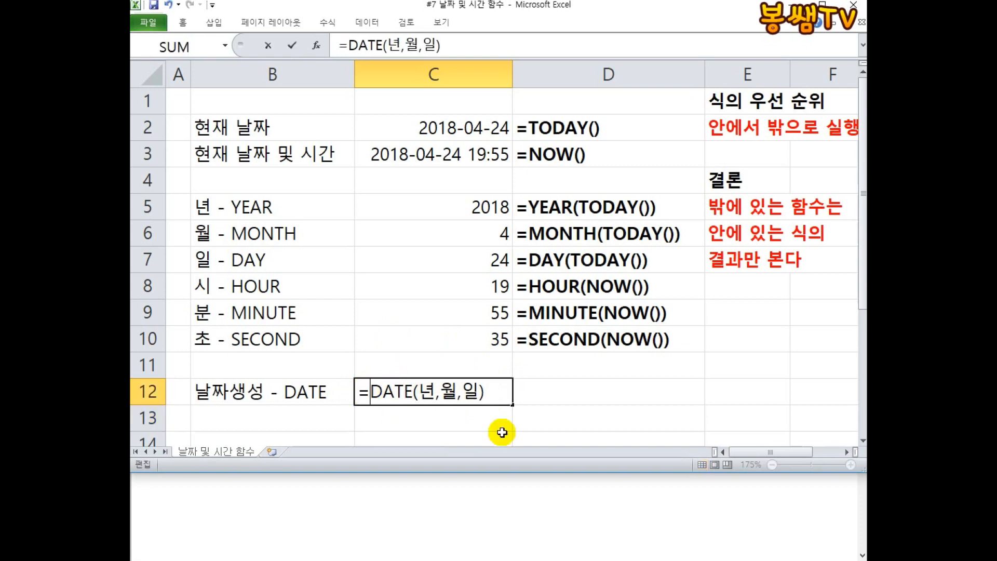
pyautogui.doubleClick(427, 390)
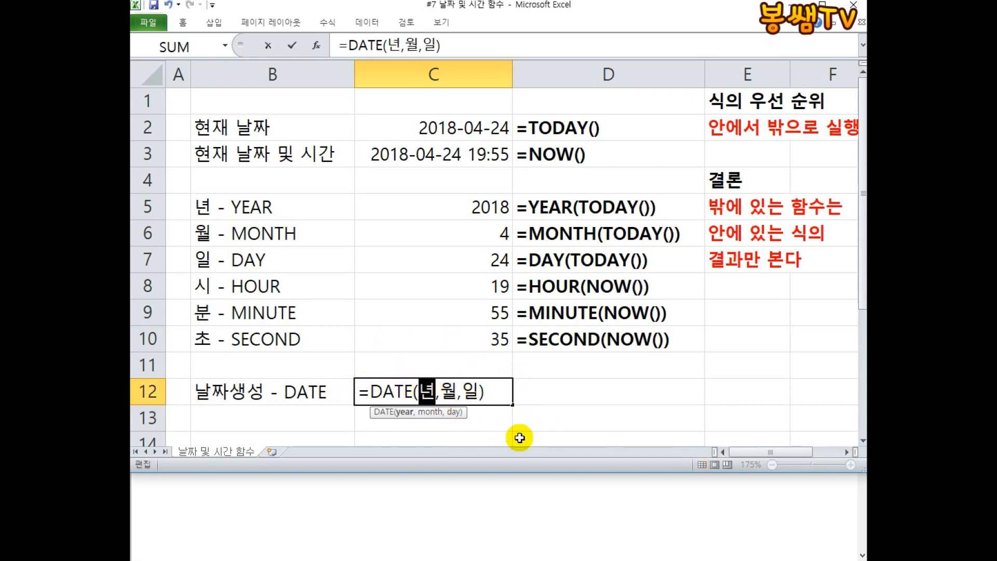
pyautogui.write('1999')
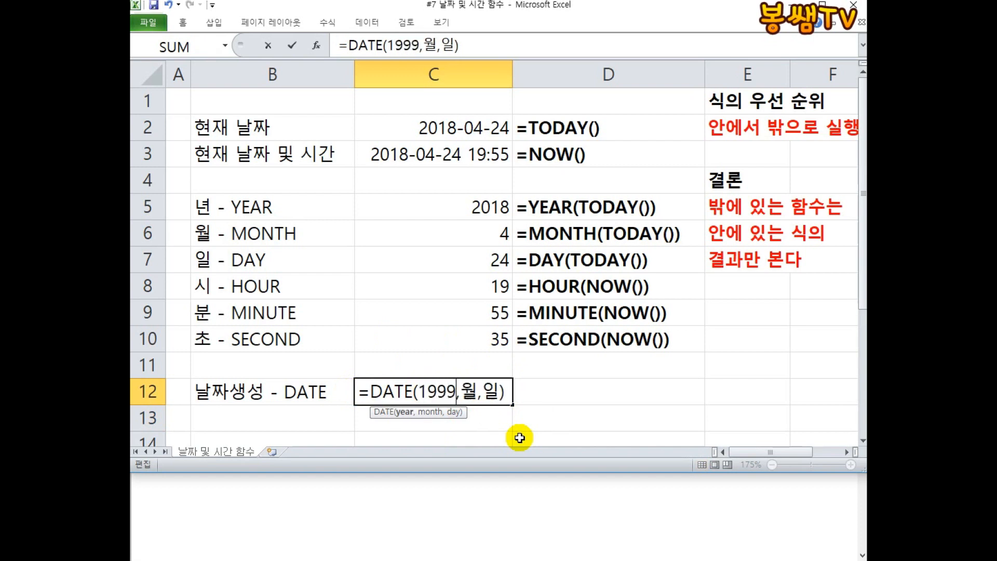
pyautogui.press('Delete')
pyautogui.write('11,')
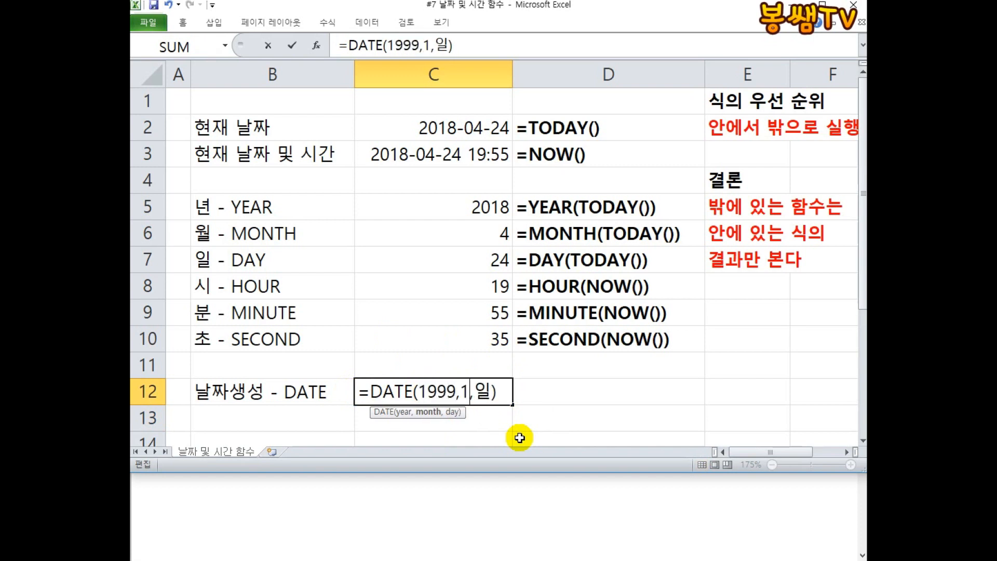
pyautogui.write('12')
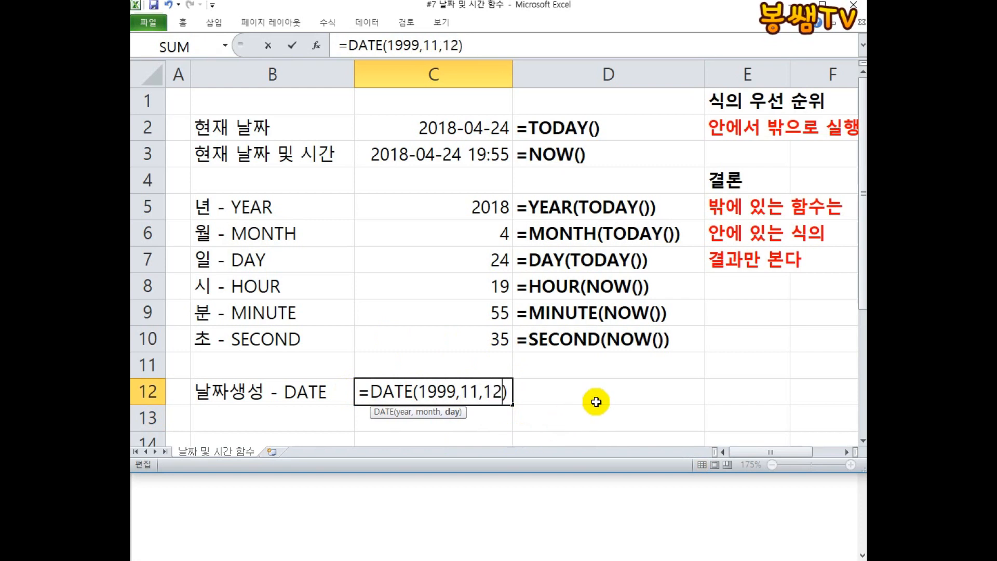
pyautogui.press('Return')
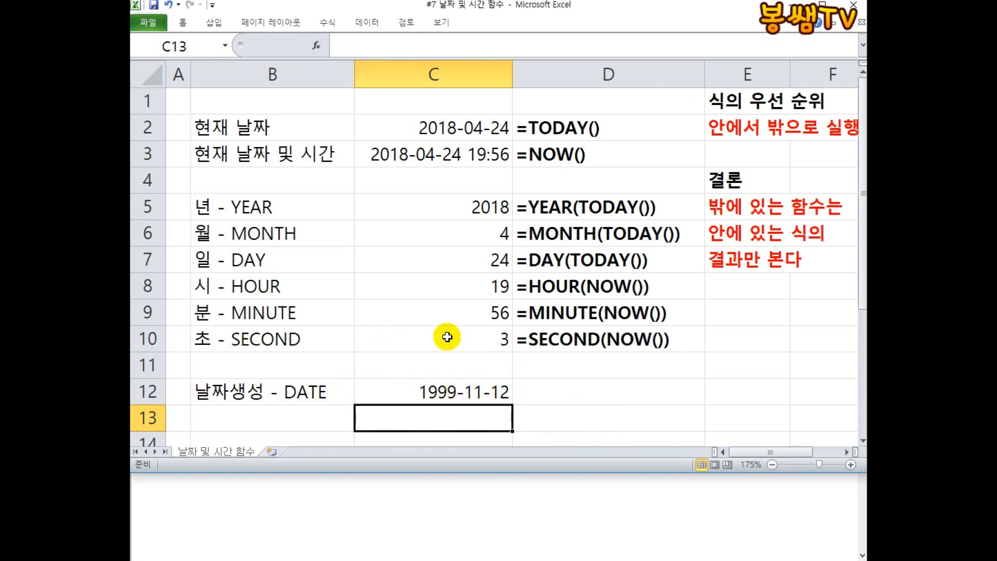
# Edit C12's formula to =DATE(C5,C6,C7), referencing the year, month and day cells.
pyautogui.click(438, 390)
pyautogui.press('F2')
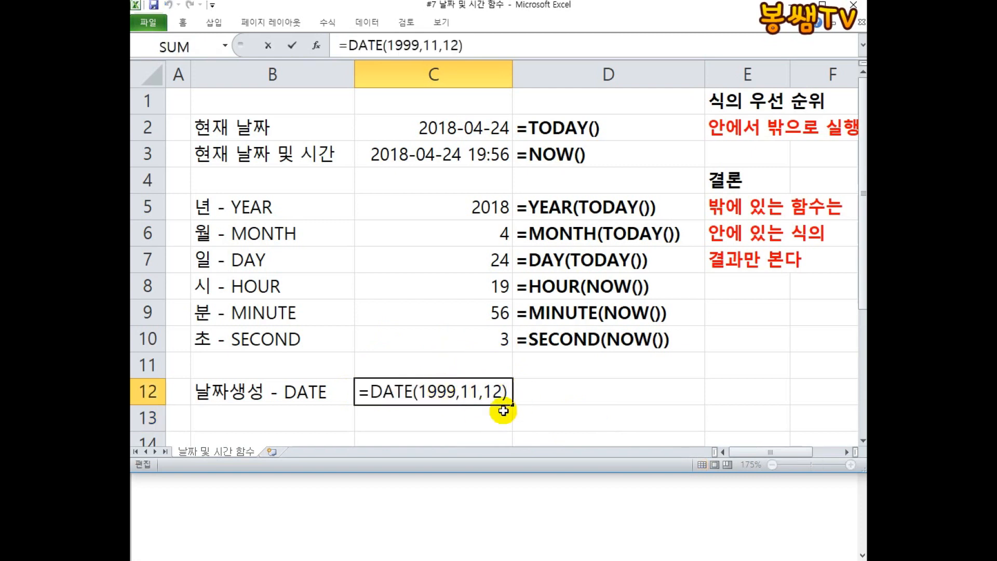
pyautogui.click(416, 397)
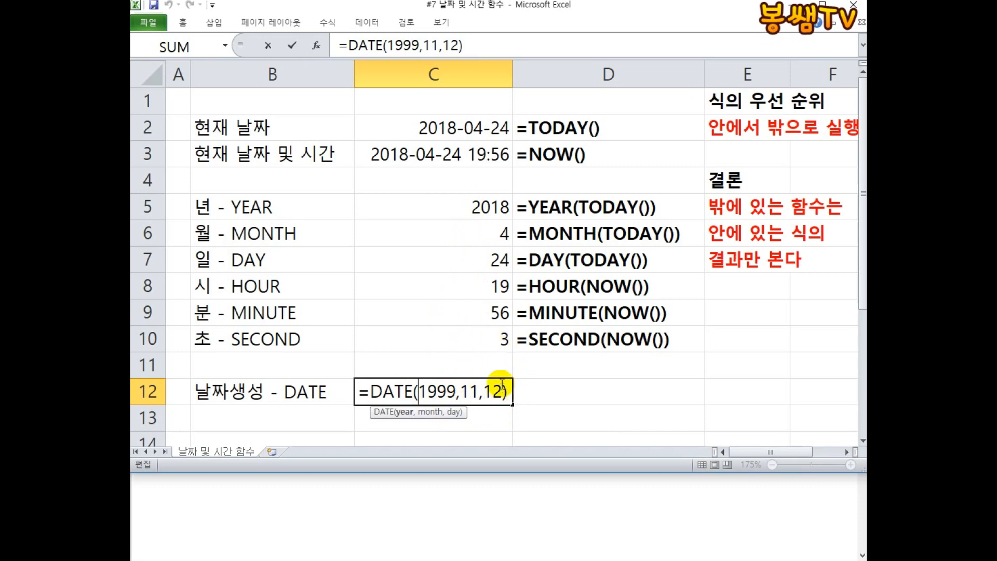
pyautogui.moveTo(419, 391); pyautogui.dragTo(452, 391)
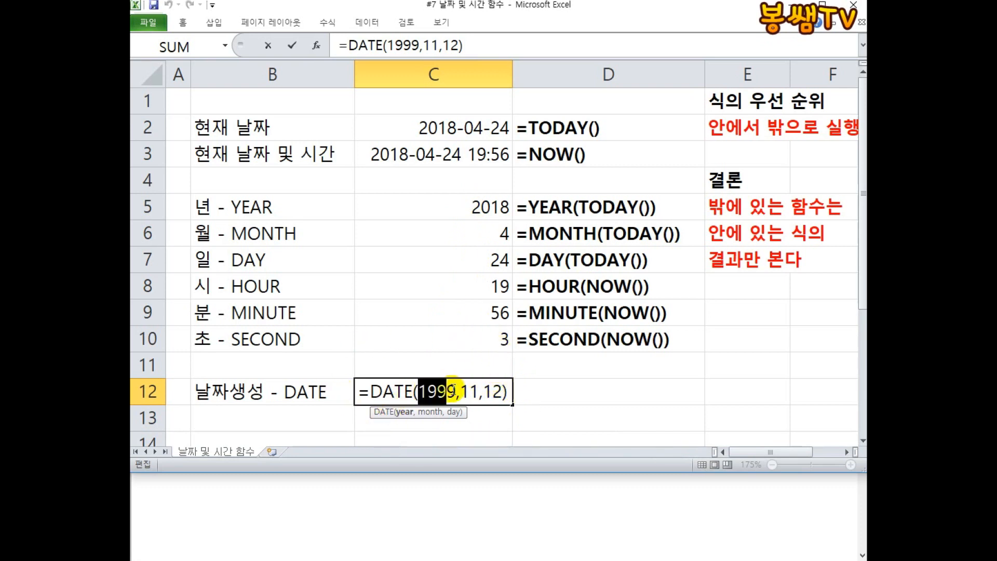
pyautogui.click(442, 209)
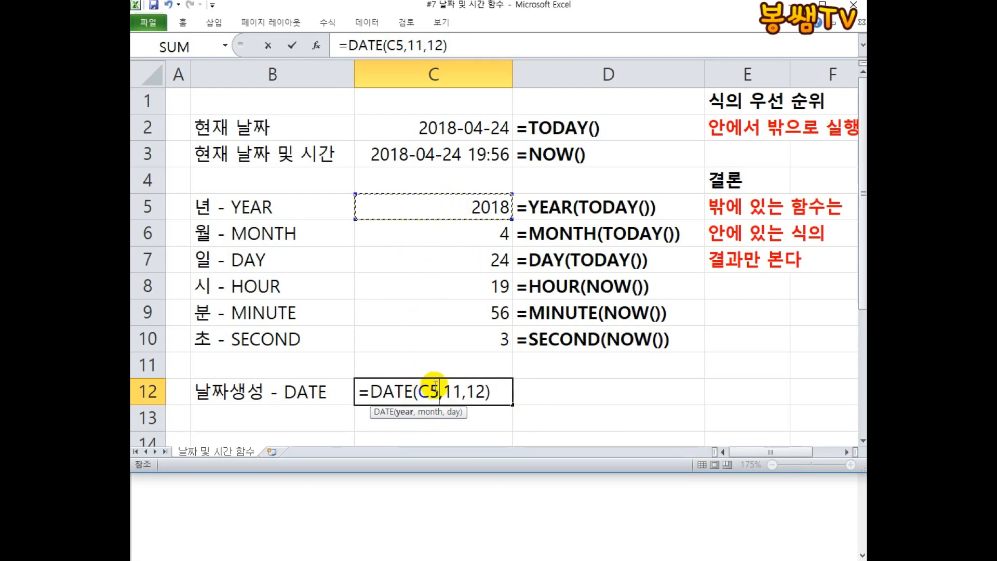
pyautogui.moveTo(443, 391); pyautogui.dragTo(462, 391)
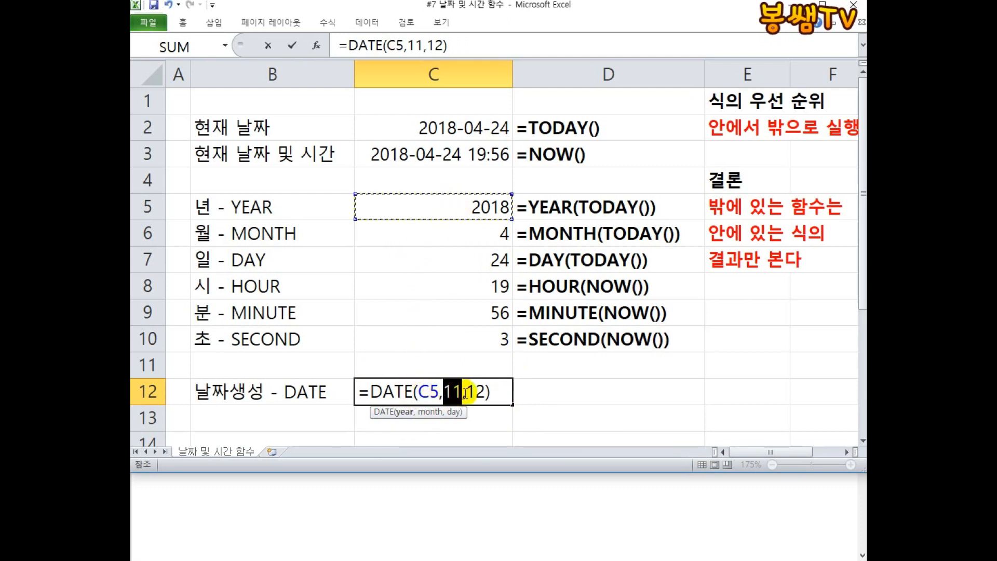
pyautogui.click(464, 234)
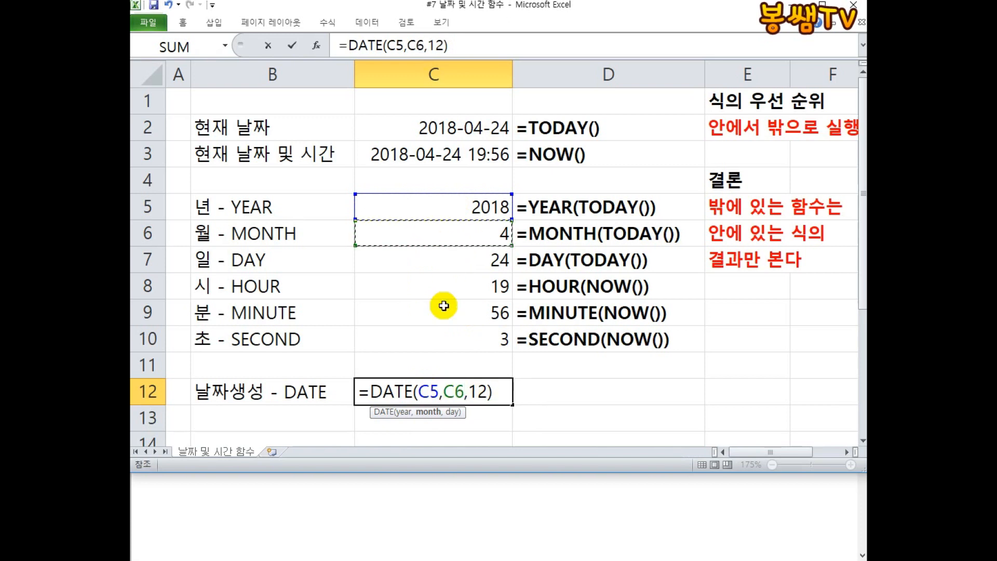
pyautogui.moveTo(468, 391); pyautogui.dragTo(486, 395)
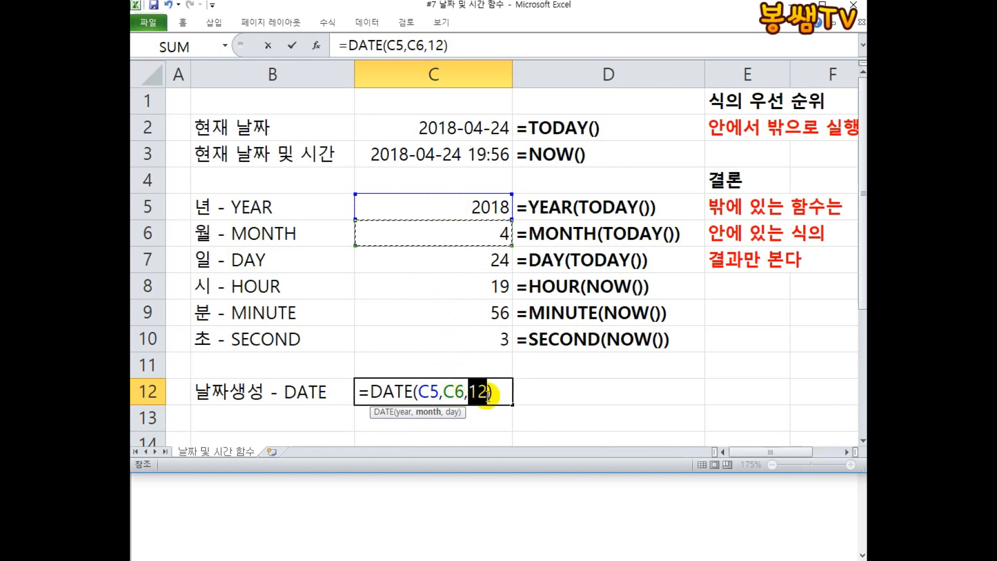
pyautogui.click(468, 259)
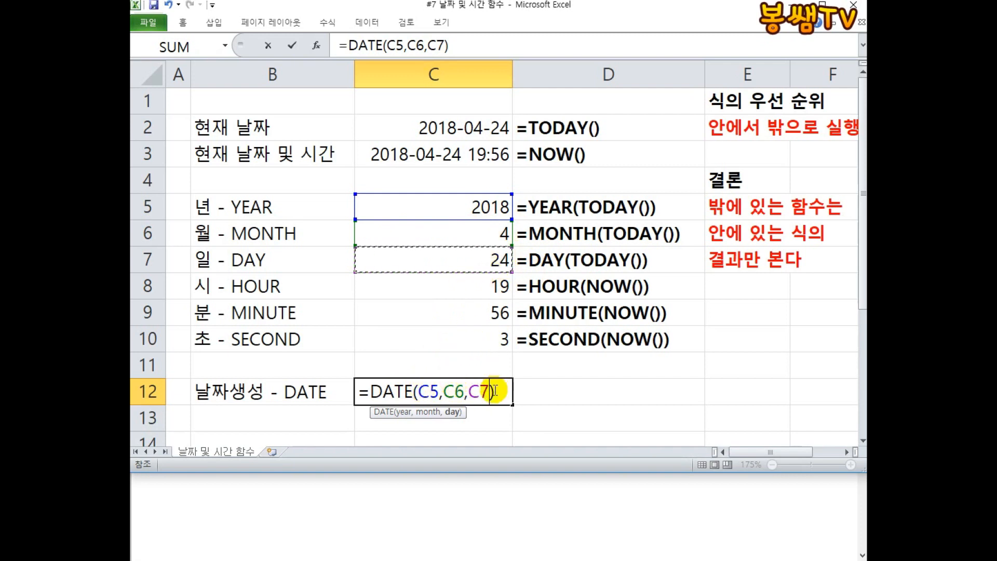
pyautogui.press('Return')
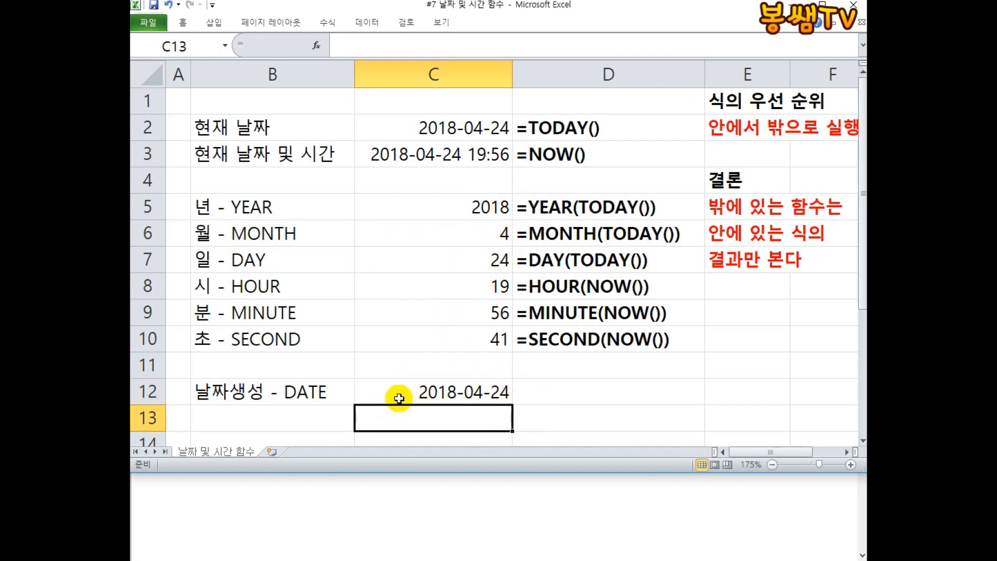
# Begin a new formula in D12 with =DATE(.
pyautogui.doubleClick(448, 389)
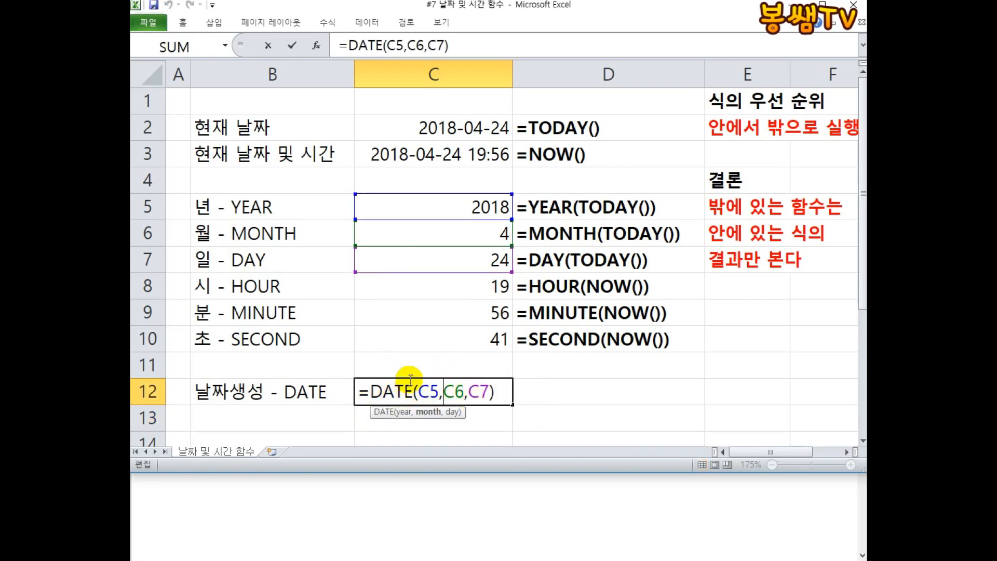
pyautogui.click(548, 392)
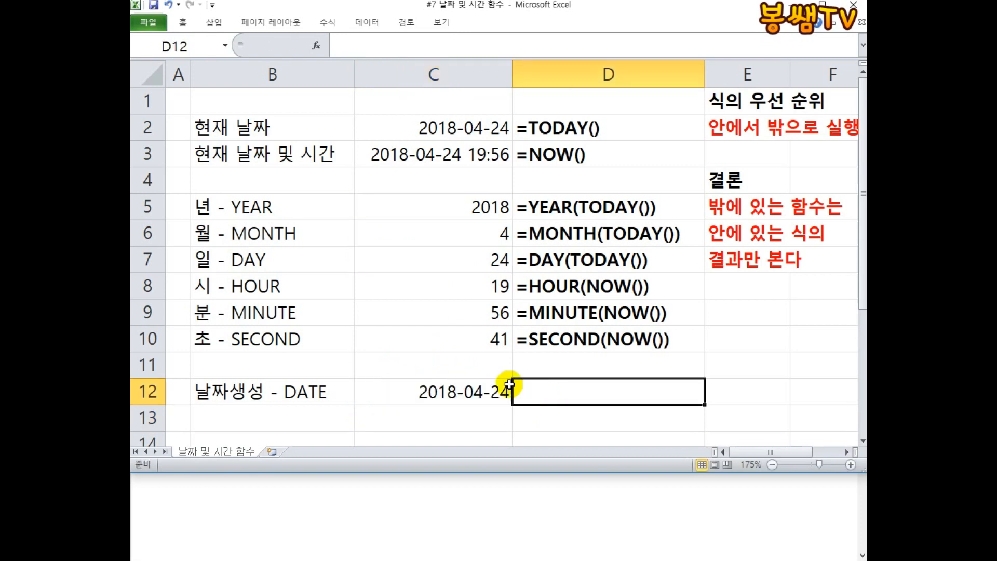
pyautogui.doubleClick(550, 396)
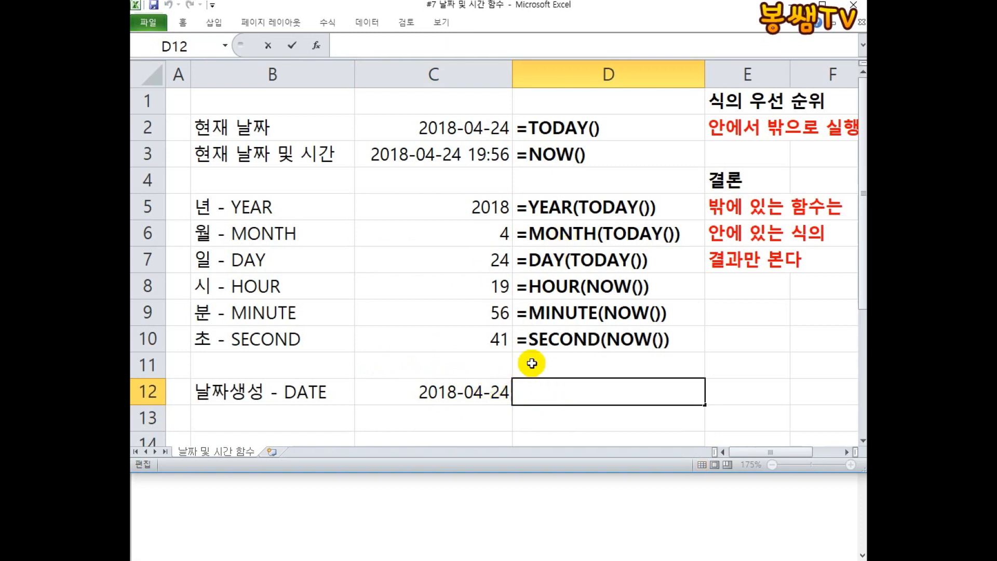
pyautogui.write('=ㅇㅁㅅ')
pyautogui.press('BackSpace')
pyautogui.press('BackSpace')
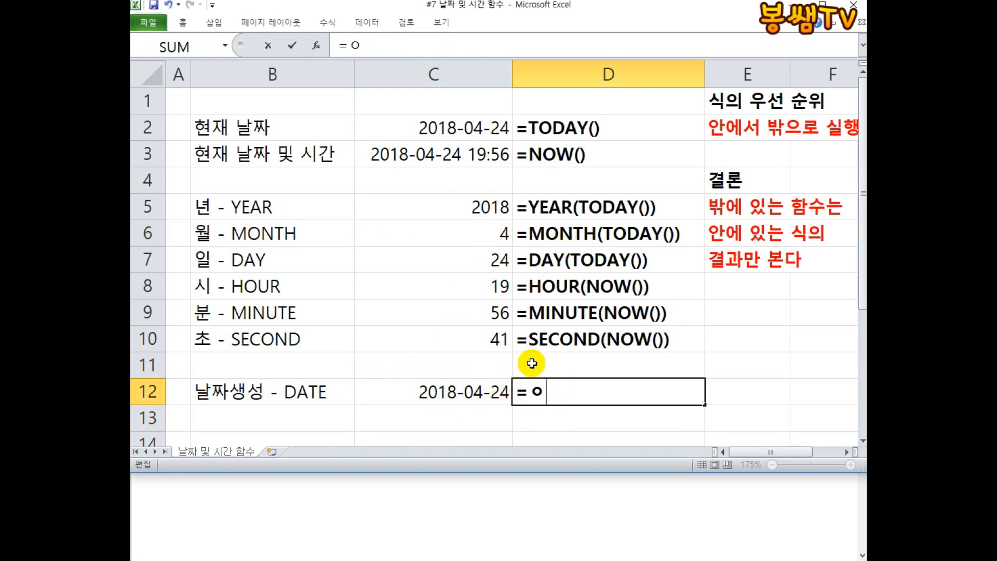
pyautogui.write('ATE(')
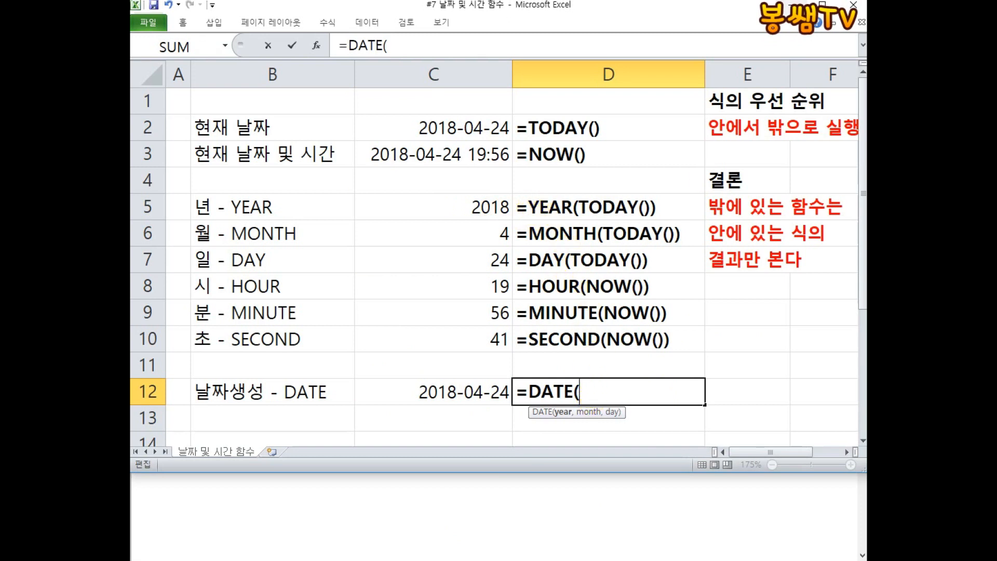
pyautogui.click(851, 2)
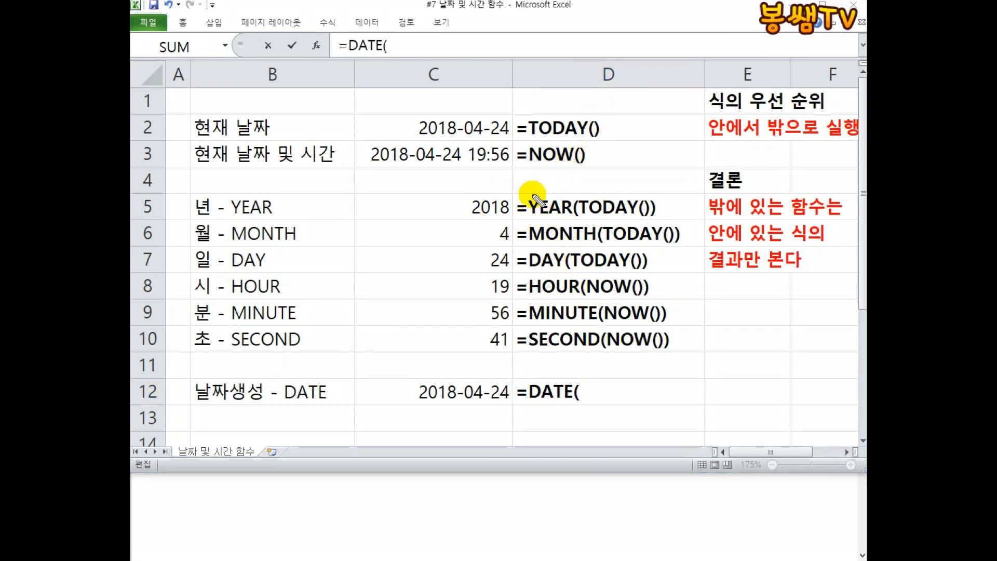
pyautogui.moveTo(531, 193)
pyautogui.mouseDown()
pyautogui.moveTo(525, 210)
pyautogui.moveTo(624, 229)
pyautogui.moveTo(675, 197)
pyautogui.moveTo(557, 196)
pyautogui.moveTo(539, 236)
pyautogui.moveTo(603, 377)
pyautogui.moveTo(616, 361)
pyautogui.mouseUp()
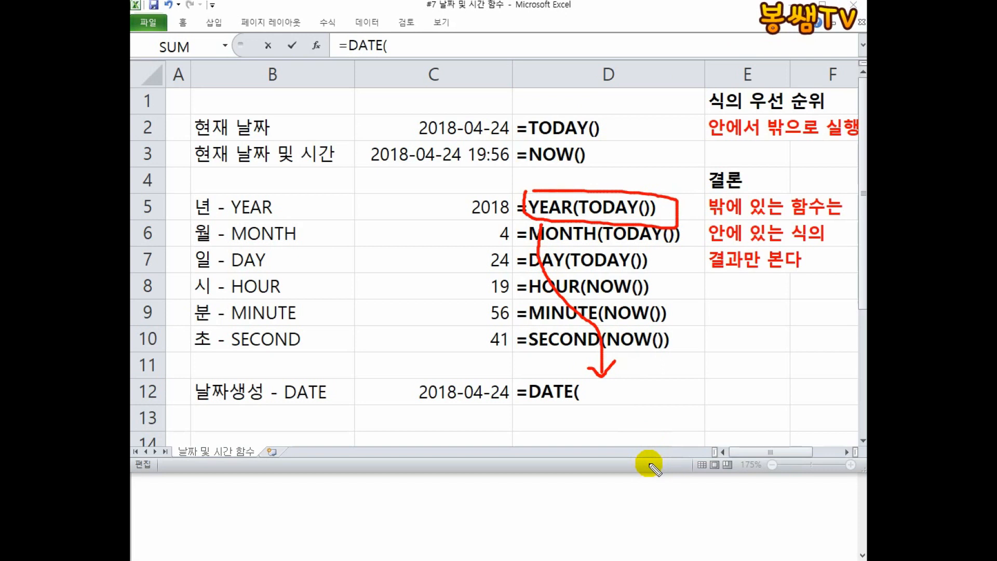
pyautogui.press('Escape')
# Enter YEAR(TODAY()) as the first argument of the DATE formula in D12.
pyautogui.click(598, 393)
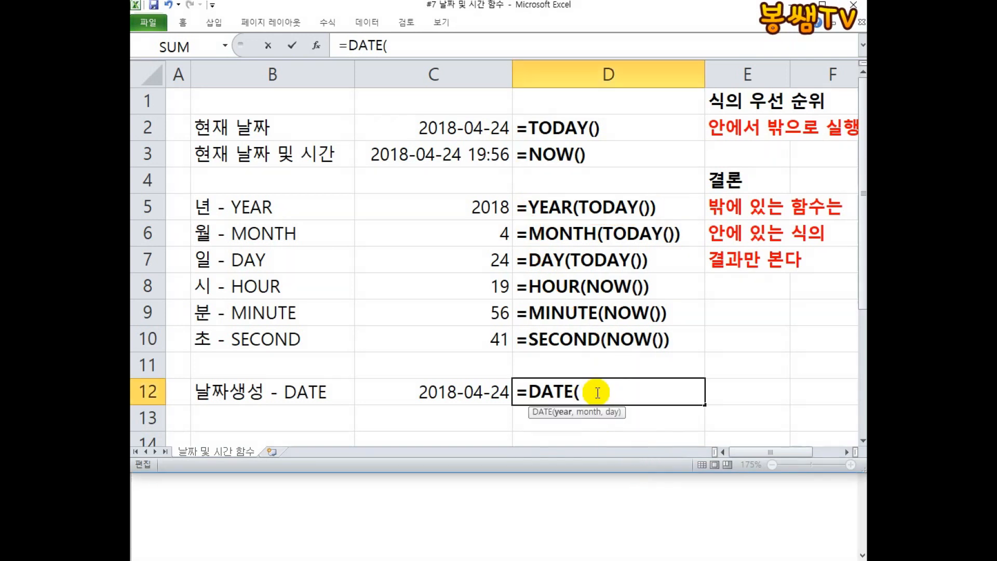
pyautogui.write('YEAR')
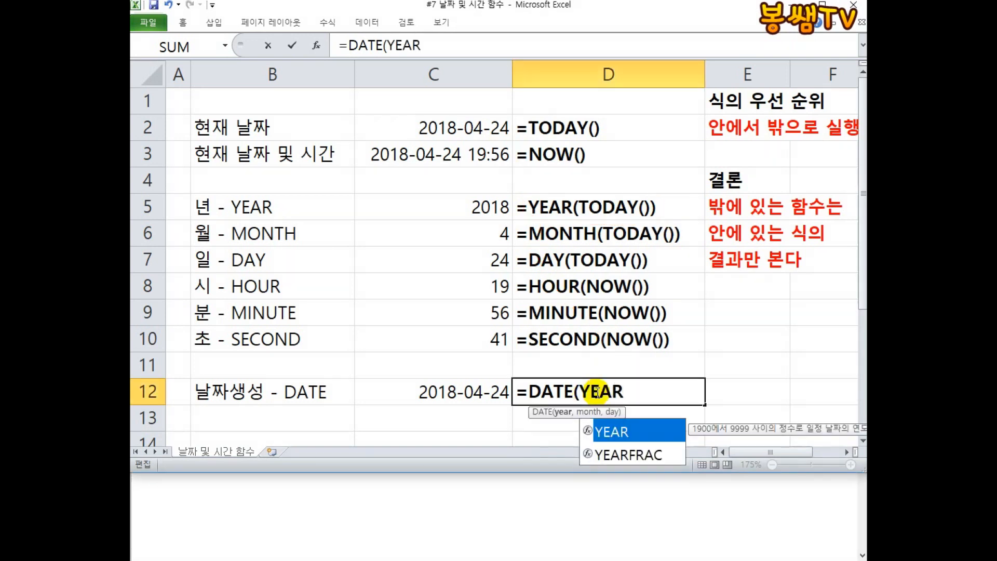
pyautogui.write('(TODA')
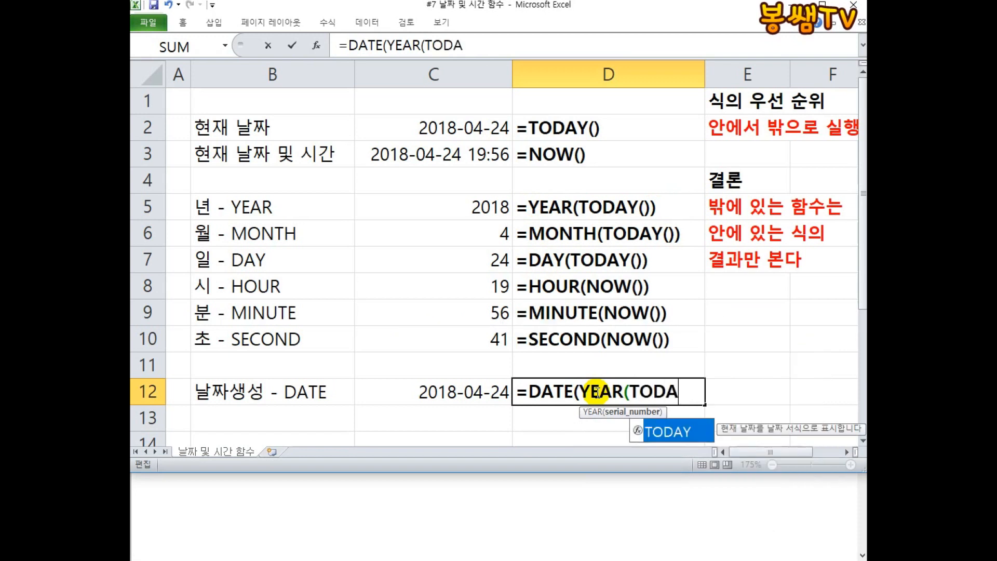
pyautogui.write('Y()')
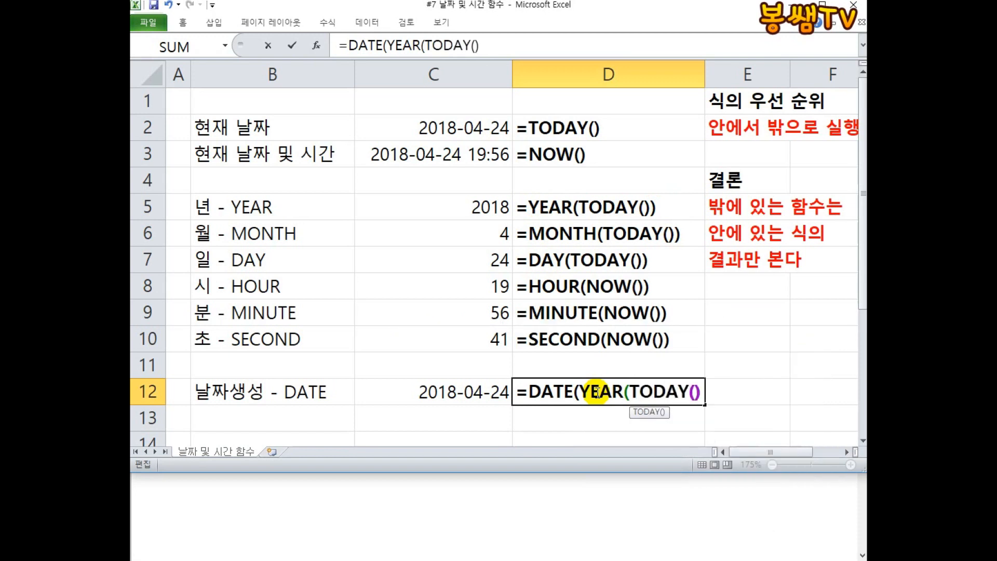
pyautogui.write(')')
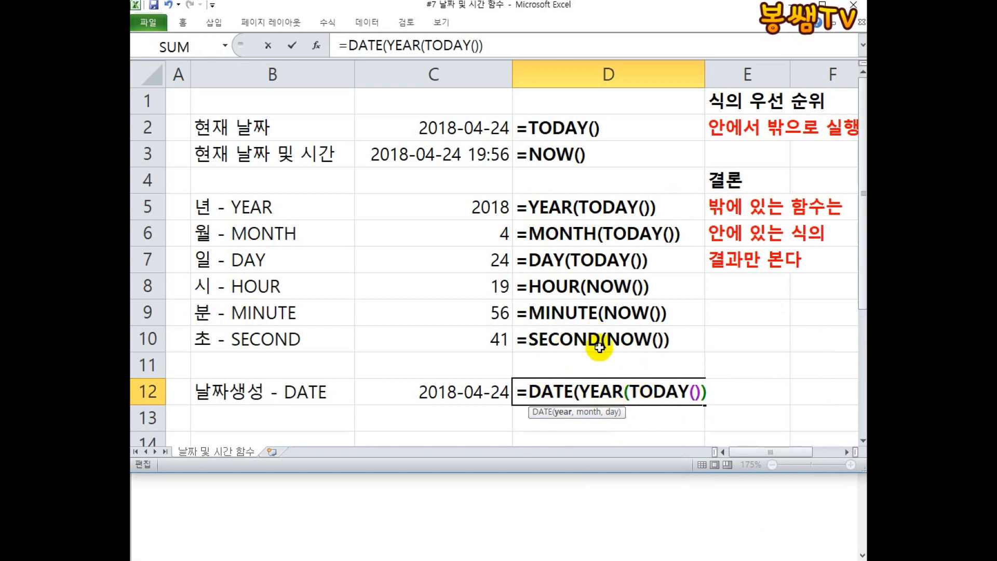
pyautogui.click(844, 1)
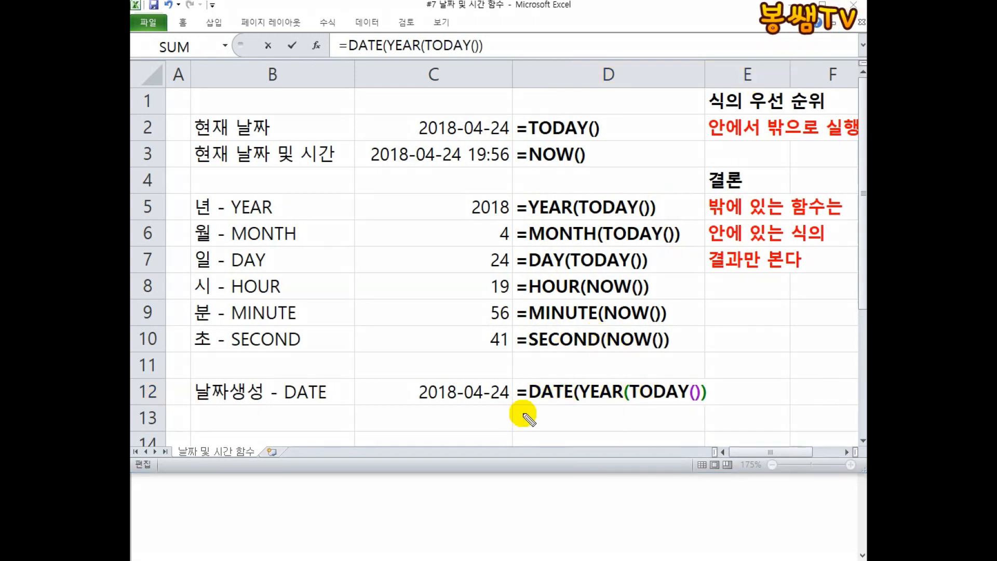
pyautogui.moveTo(531, 409); pyautogui.dragTo(708, 409)
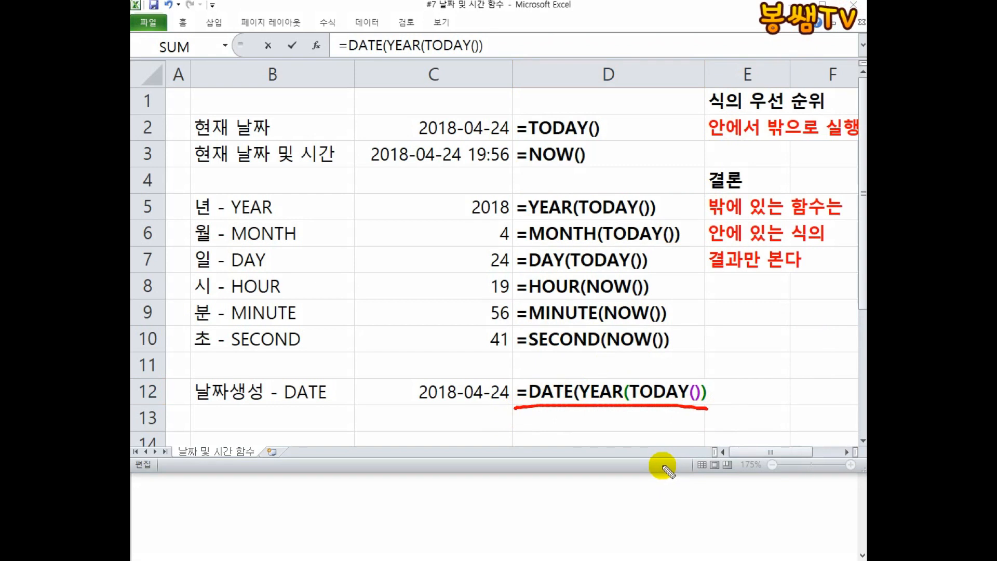
pyautogui.moveTo(554, 353); pyautogui.dragTo(548, 383)
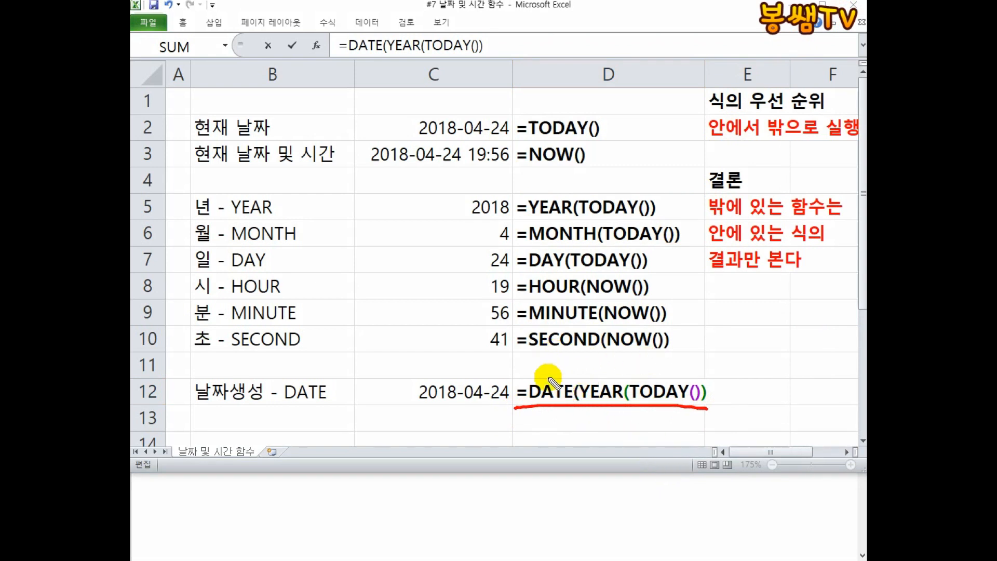
pyautogui.moveTo(594, 357)
pyautogui.mouseDown()
pyautogui.moveTo(614, 373)
pyautogui.moveTo(647, 368)
pyautogui.mouseUp()
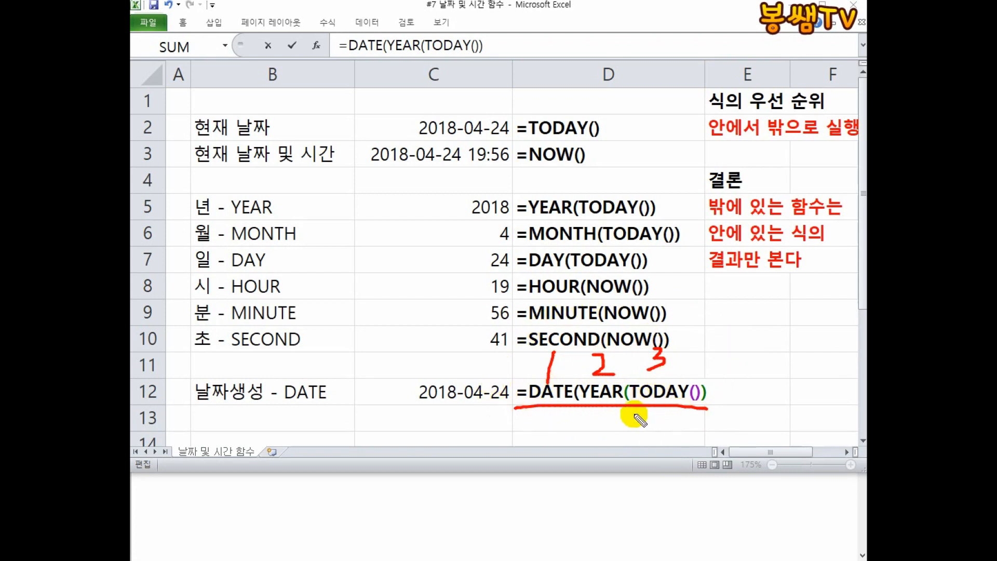
pyautogui.moveTo(660, 412)
pyautogui.mouseDown()
pyautogui.moveTo(658, 439)
pyautogui.moveTo(623, 435)
pyautogui.mouseUp()
pyautogui.moveTo(540, 414); pyautogui.dragTo(538, 440)
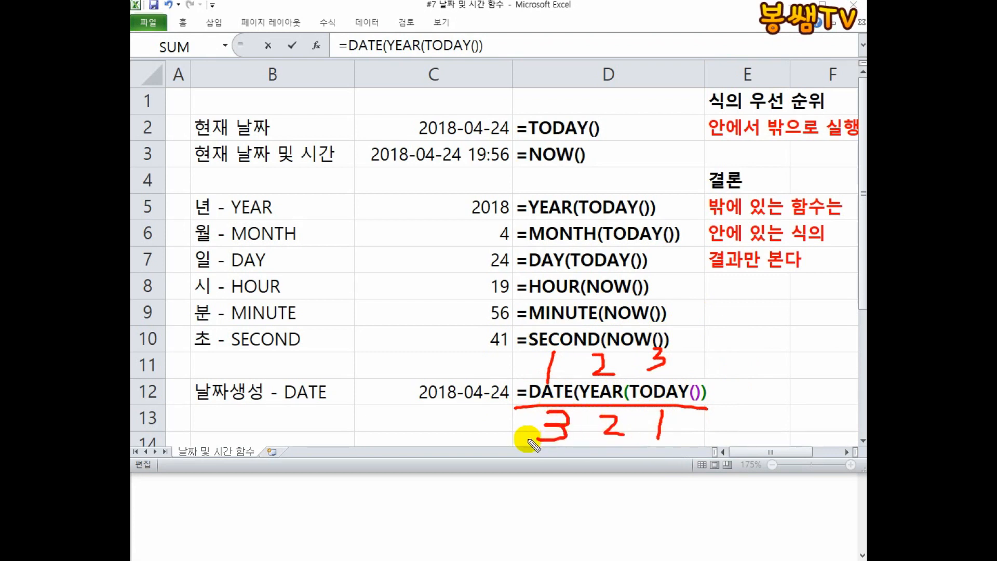
pyautogui.press('Escape')
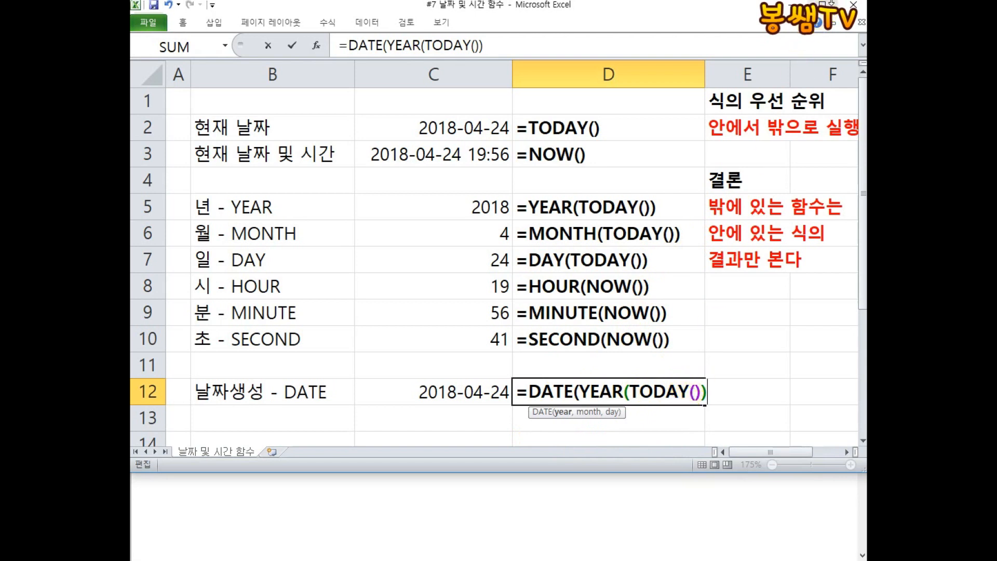
pyautogui.moveTo(662, 378)
pyautogui.mouseDown()
pyautogui.moveTo(698, 343)
pyautogui.moveTo(759, 330)
pyautogui.moveTo(835, 351)
pyautogui.moveTo(821, 363)
pyautogui.moveTo(844, 377)
pyautogui.mouseUp()
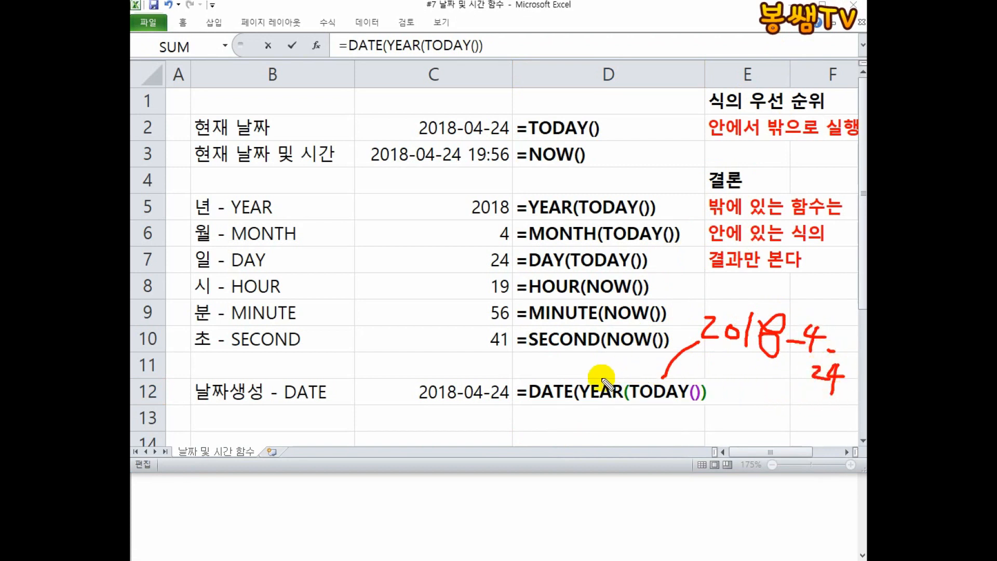
pyautogui.moveTo(599, 347)
pyautogui.mouseDown()
pyautogui.moveTo(644, 312)
pyautogui.moveTo(678, 358)
pyautogui.mouseUp()
pyautogui.moveTo(856, 363); pyautogui.dragTo(844, 399)
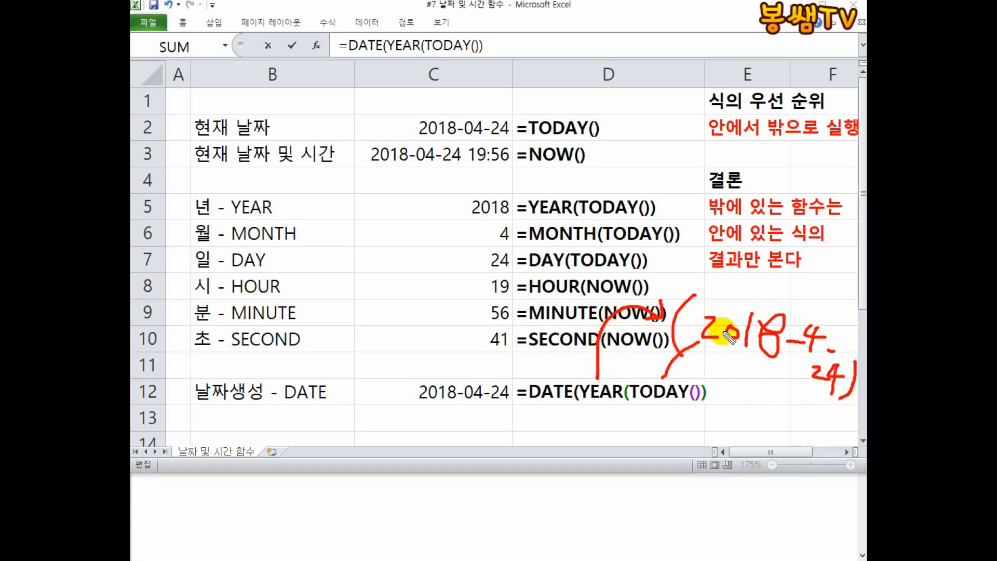
pyautogui.moveTo(734, 361)
pyautogui.mouseDown()
pyautogui.moveTo(787, 304)
pyautogui.moveTo(743, 361)
pyautogui.mouseUp()
pyautogui.moveTo(577, 379)
pyautogui.mouseDown()
pyautogui.moveTo(580, 408)
pyautogui.moveTo(696, 410)
pyautogui.moveTo(712, 394)
pyautogui.moveTo(662, 377)
pyautogui.moveTo(575, 382)
pyautogui.mouseUp()
pyautogui.moveTo(598, 418)
pyautogui.mouseDown()
pyautogui.moveTo(620, 430)
pyautogui.moveTo(675, 418)
pyautogui.moveTo(672, 435)
pyautogui.mouseUp()
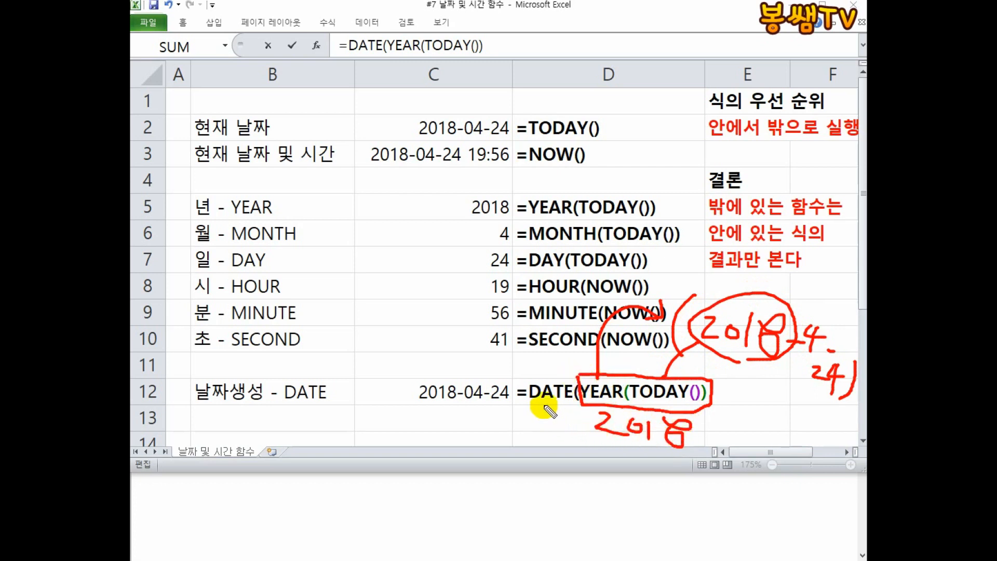
pyautogui.moveTo(520, 402)
pyautogui.mouseDown()
pyautogui.moveTo(535, 401)
pyautogui.moveTo(512, 428)
pyautogui.moveTo(603, 459)
pyautogui.moveTo(612, 451)
pyautogui.mouseUp()
pyautogui.moveTo(586, 455)
pyautogui.mouseDown()
pyautogui.moveTo(606, 445)
pyautogui.moveTo(688, 452)
pyautogui.mouseUp()
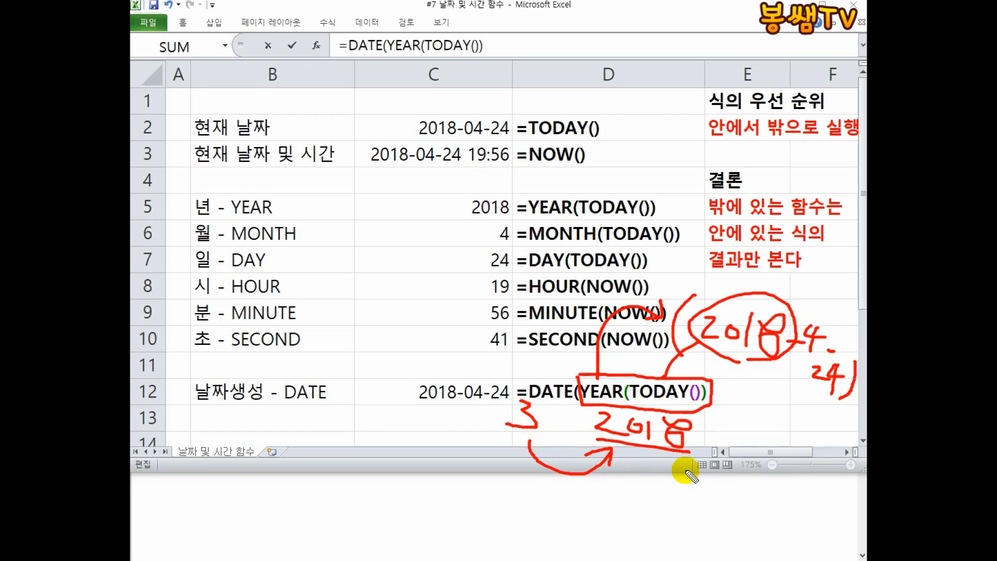
pyautogui.moveTo(530, 401); pyautogui.dragTo(579, 400)
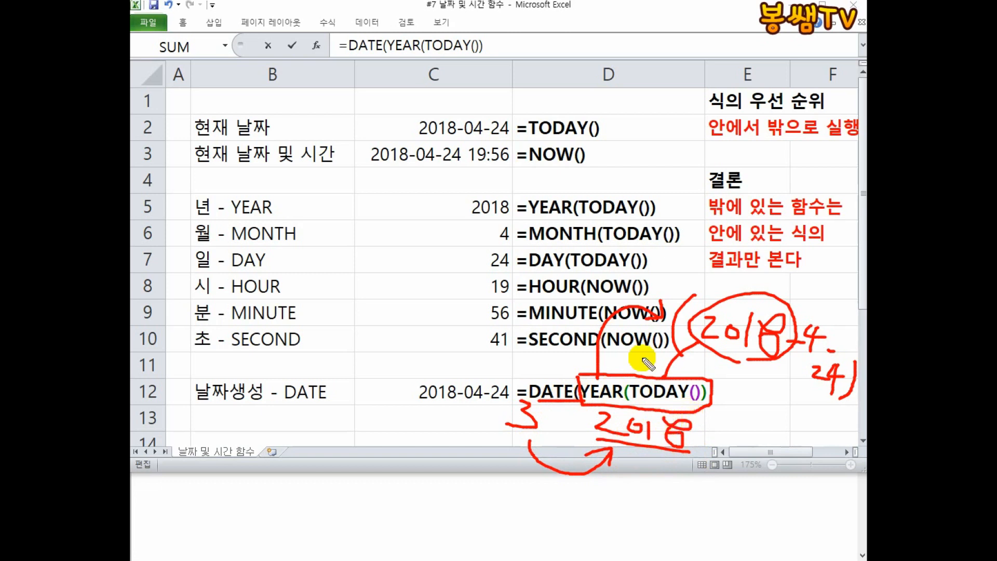
pyautogui.press('Escape')
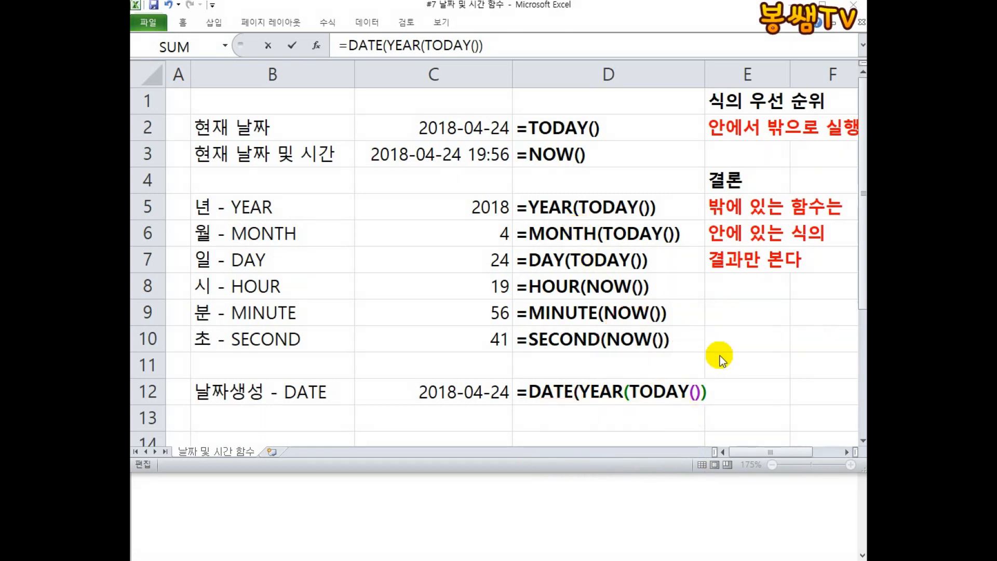
# Add MONTH(TODAY()) as the second argument of the DATE formula in D12.
pyautogui.click(711, 396)
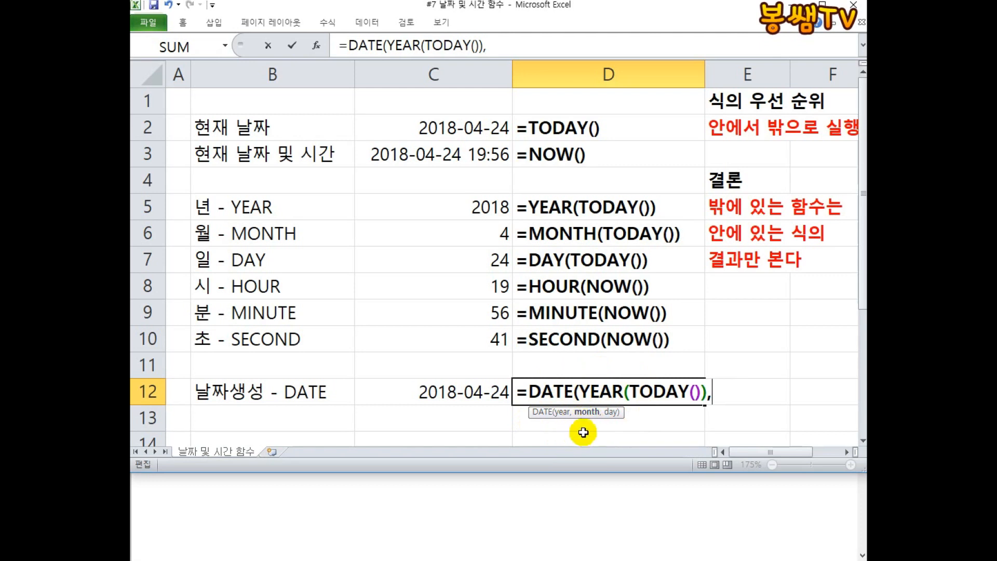
pyautogui.write('MONTH')
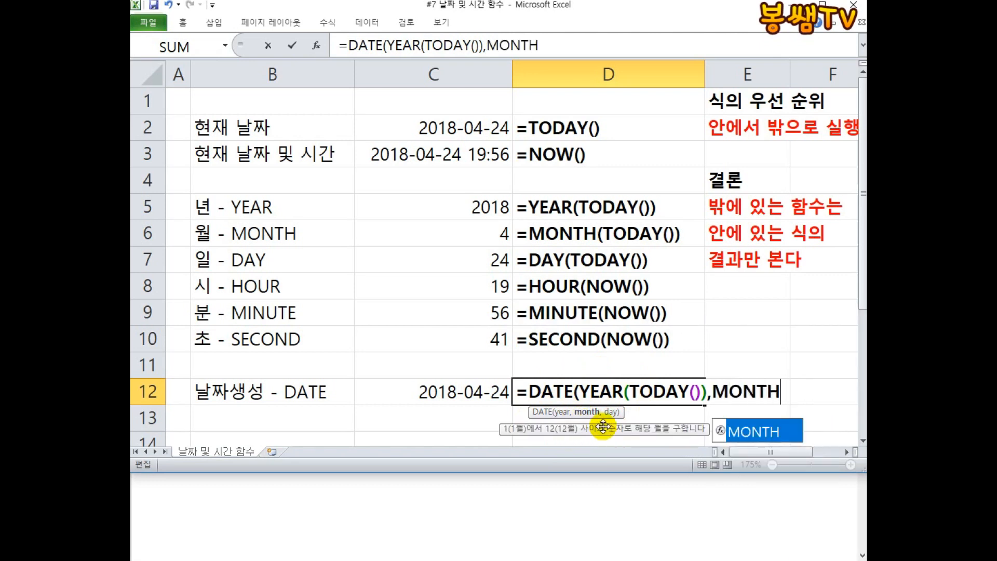
pyautogui.write('(TODAY()')
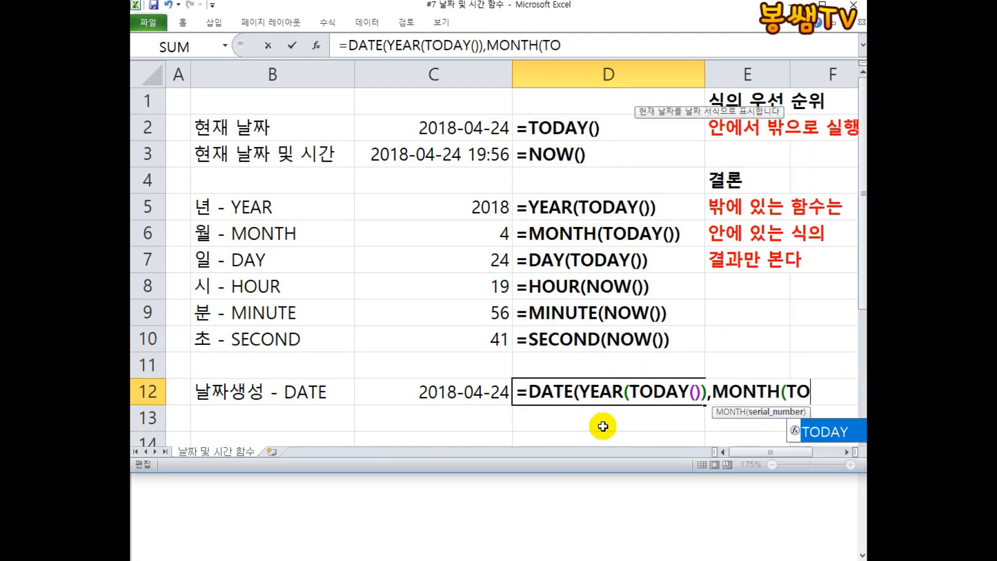
pyautogui.write(')')
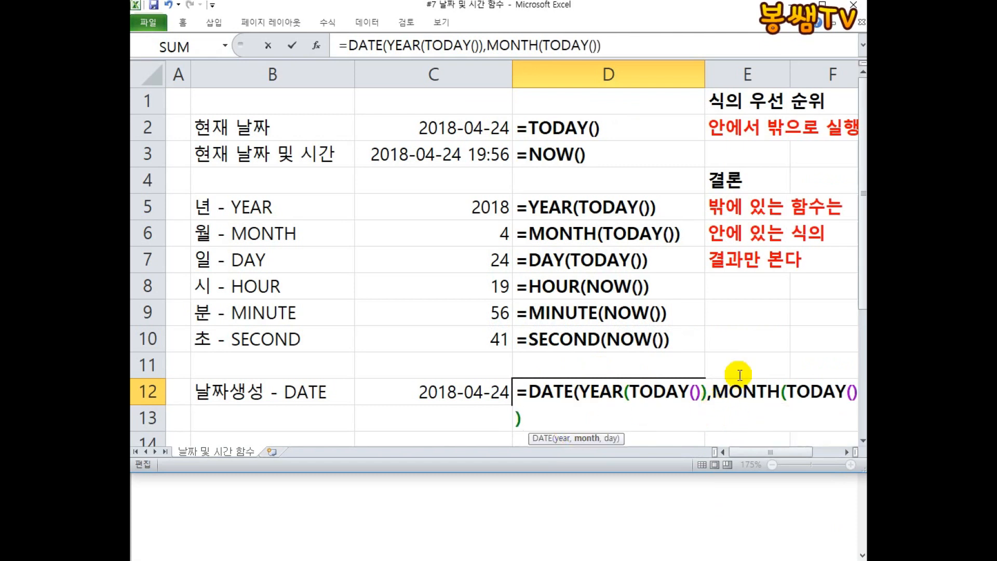
pyautogui.click(834, 2)
pyautogui.moveTo(800, 408); pyautogui.dragTo(855, 403)
pyautogui.moveTo(719, 401); pyautogui.dragTo(776, 404)
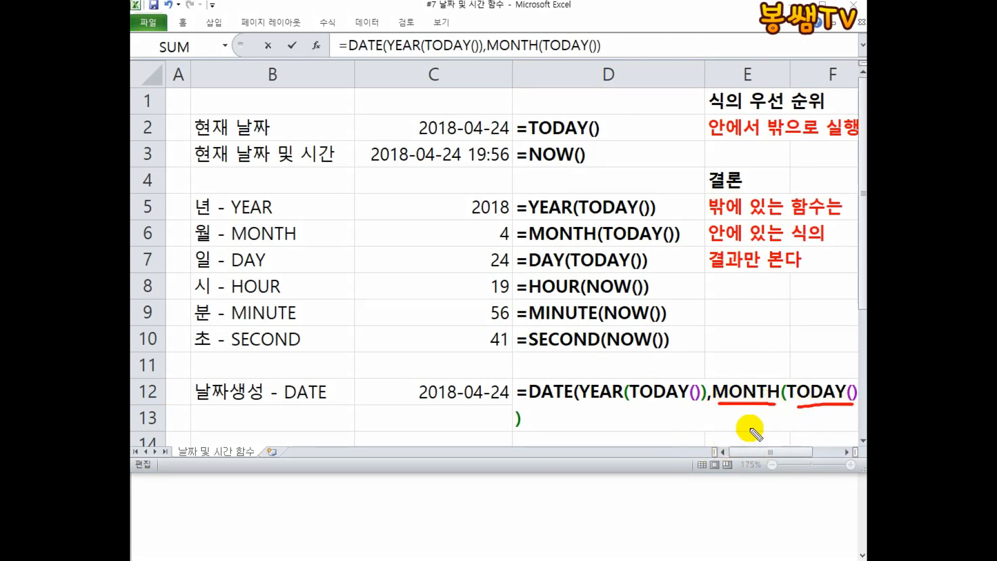
pyautogui.moveTo(717, 368)
pyautogui.mouseDown()
pyautogui.moveTo(760, 413)
pyautogui.moveTo(848, 374)
pyautogui.moveTo(704, 365)
pyautogui.mouseUp()
pyautogui.moveTo(766, 433)
pyautogui.mouseDown()
pyautogui.moveTo(757, 445)
pyautogui.moveTo(782, 448)
pyautogui.moveTo(762, 467)
pyautogui.mouseUp()
pyautogui.moveTo(565, 378)
pyautogui.mouseDown()
pyautogui.moveTo(685, 309)
pyautogui.moveTo(740, 345)
pyautogui.moveTo(730, 360)
pyautogui.mouseUp()
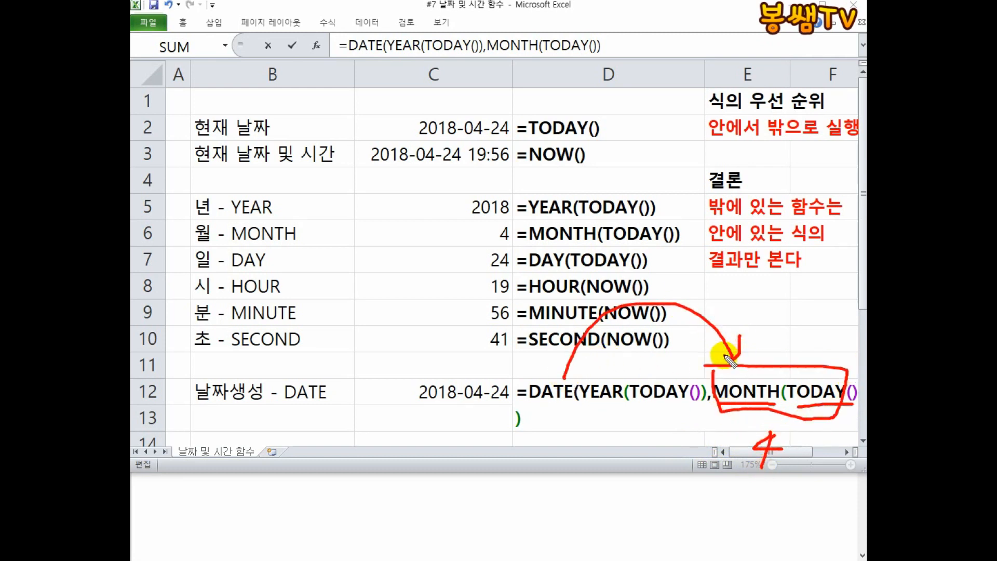
pyautogui.press('Escape')
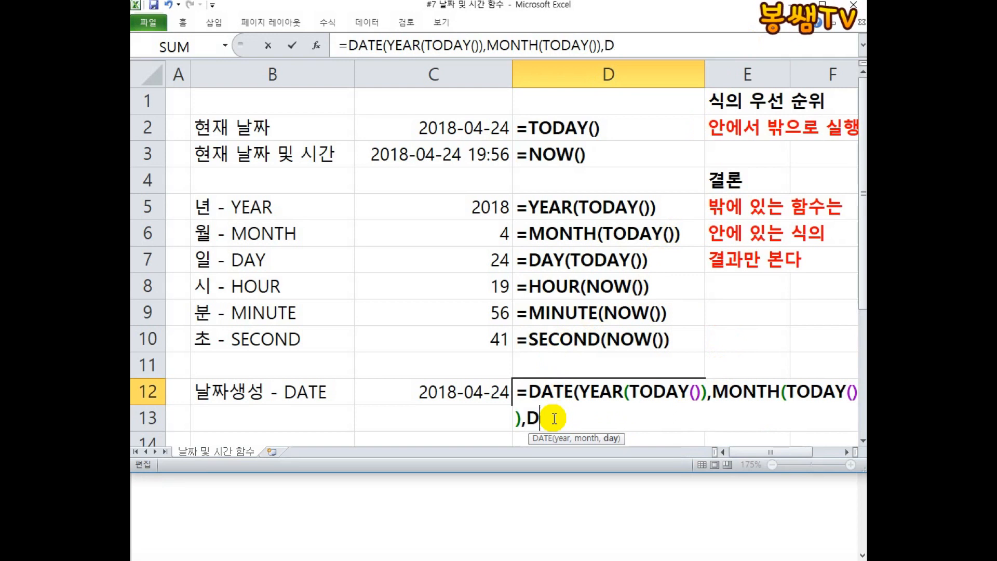
# Add DAY(TODAY()) as the third argument of the DATE formula in D12.
pyautogui.write('DAY(')
pyautogui.write('TODAY()')
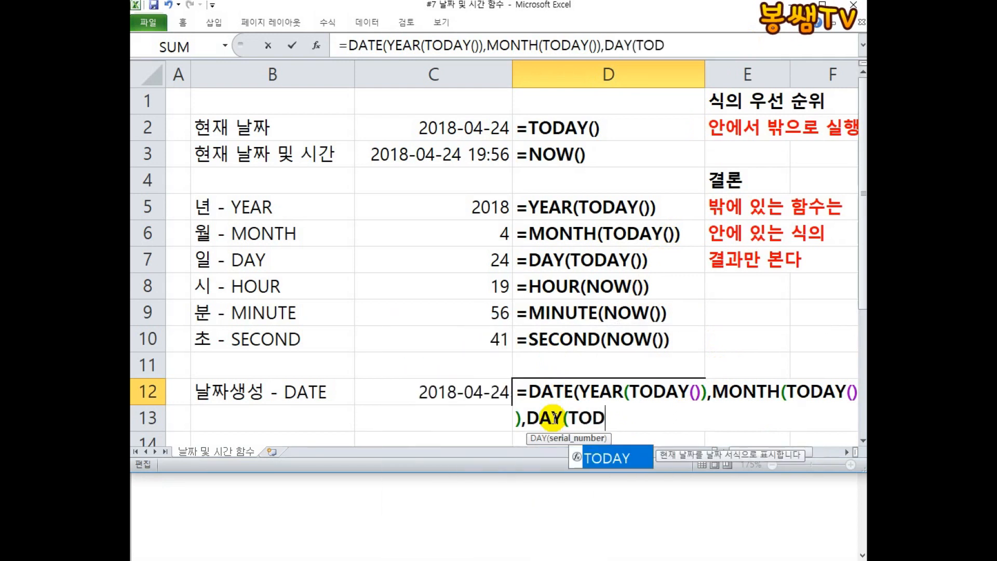
pyautogui.write(')')
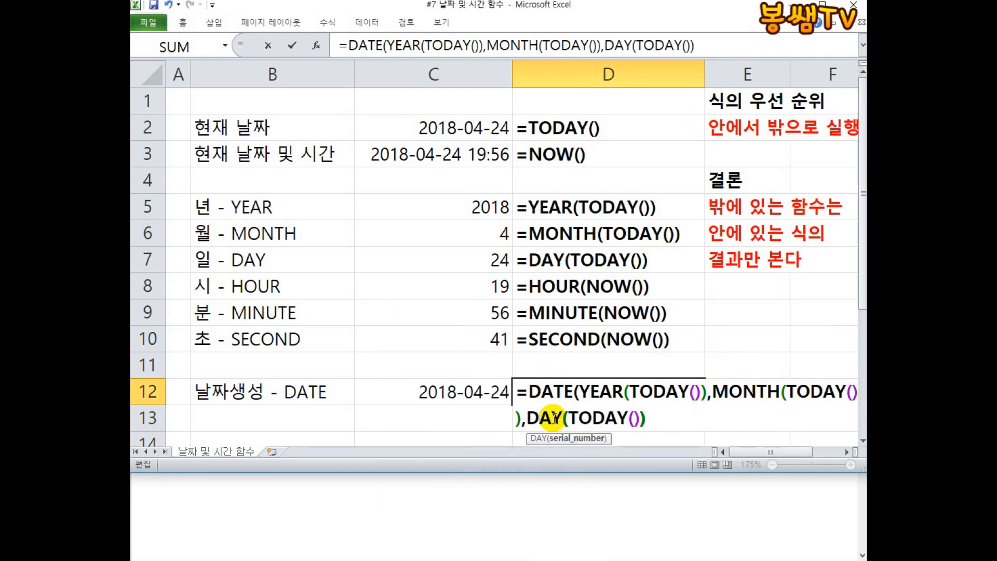
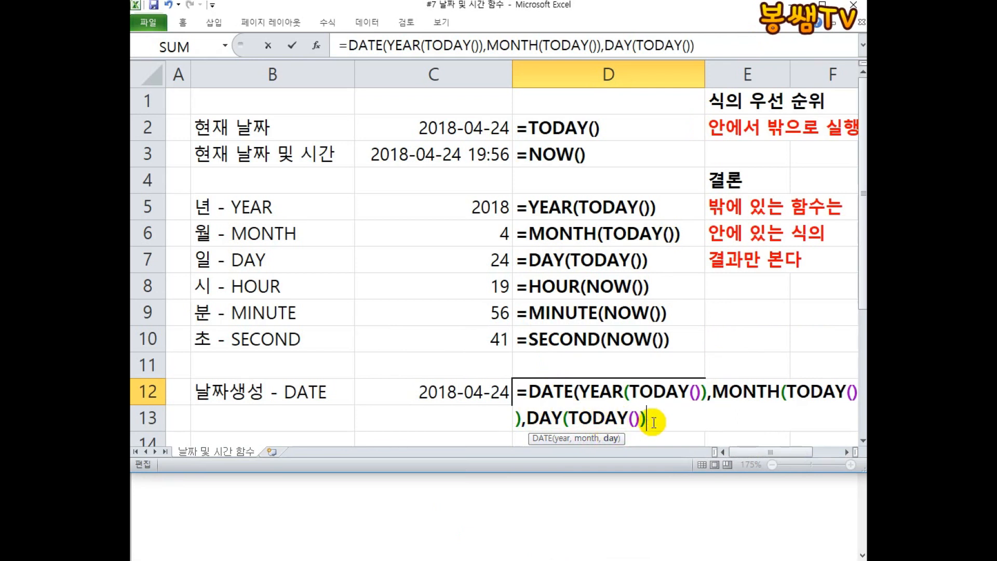
# Confirm the nested DATE formula in D12.
pyautogui.press('Return')
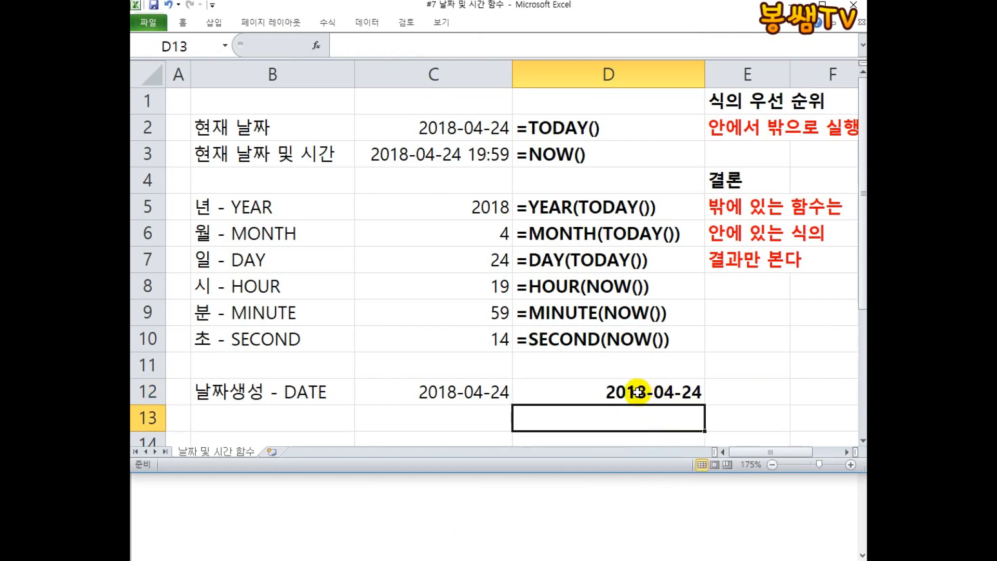
# Prefix D12's formula with an apostrophe so the cell displays the formula as text.
pyautogui.scroll(-1, 591, 393)
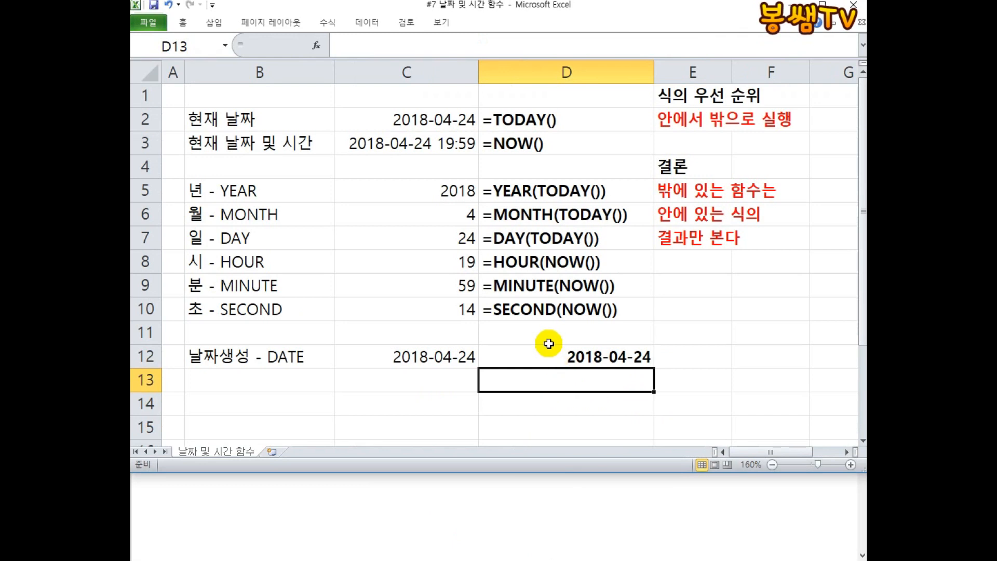
pyautogui.doubleClick(517, 356)
pyautogui.press('Return')
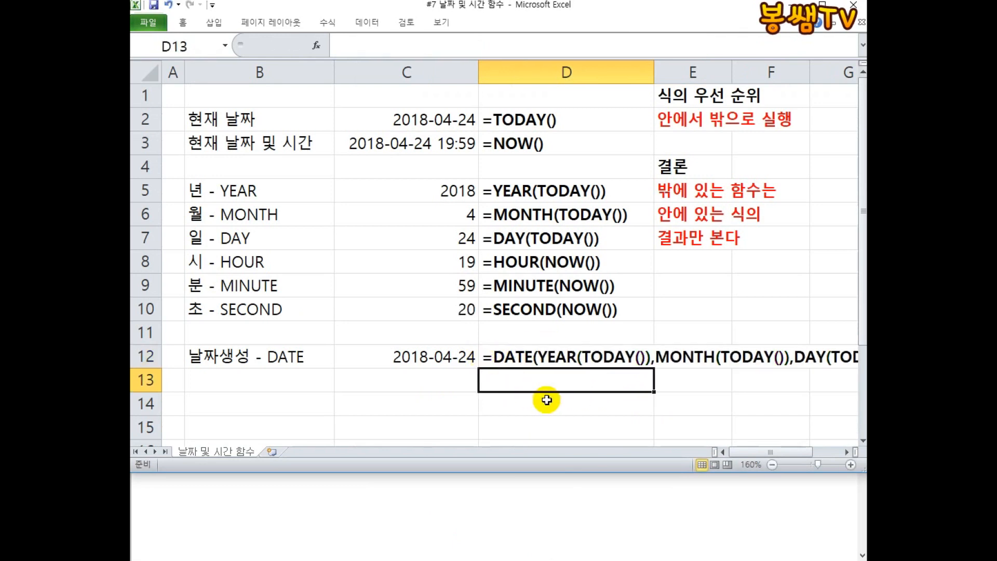
# Copy the DATE formula text from D12 and paste it into a Notepad window.
pyautogui.scroll(-1, 573, 358)
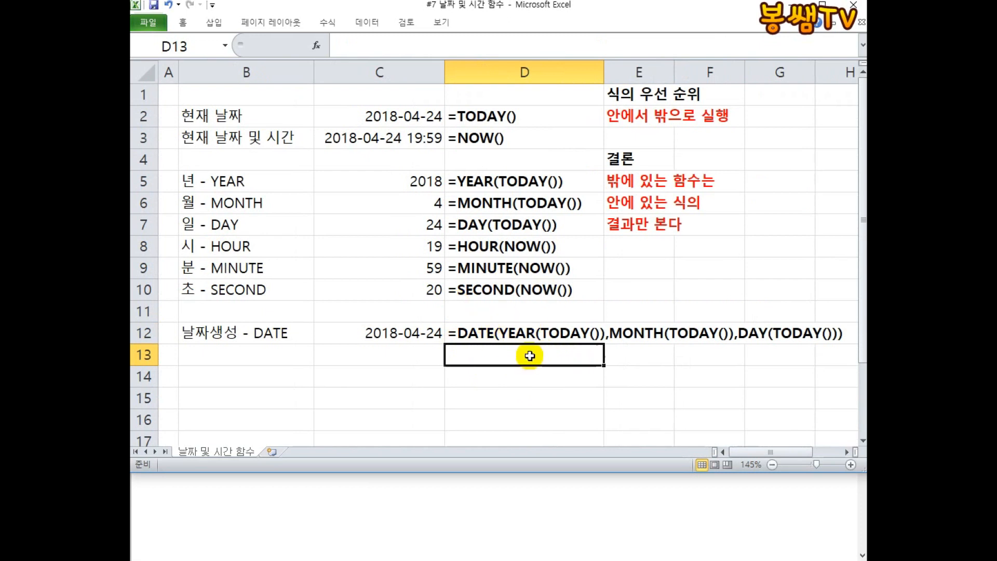
pyautogui.doubleClick(452, 333)
pyautogui.moveTo(451, 333); pyautogui.dragTo(860, 345)
pyautogui.hotkey('ctrl', 'c')
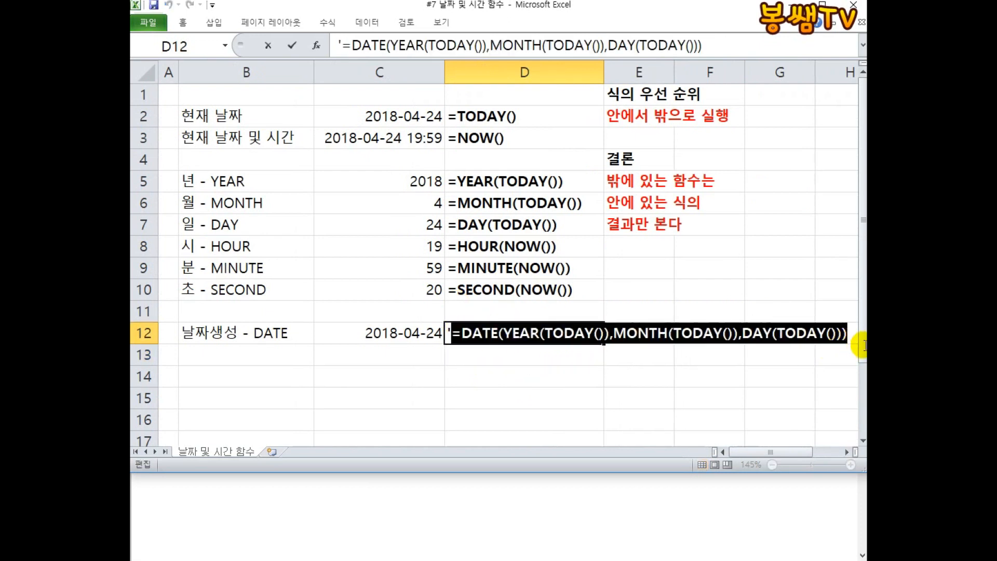
pyautogui.click(475, 499)
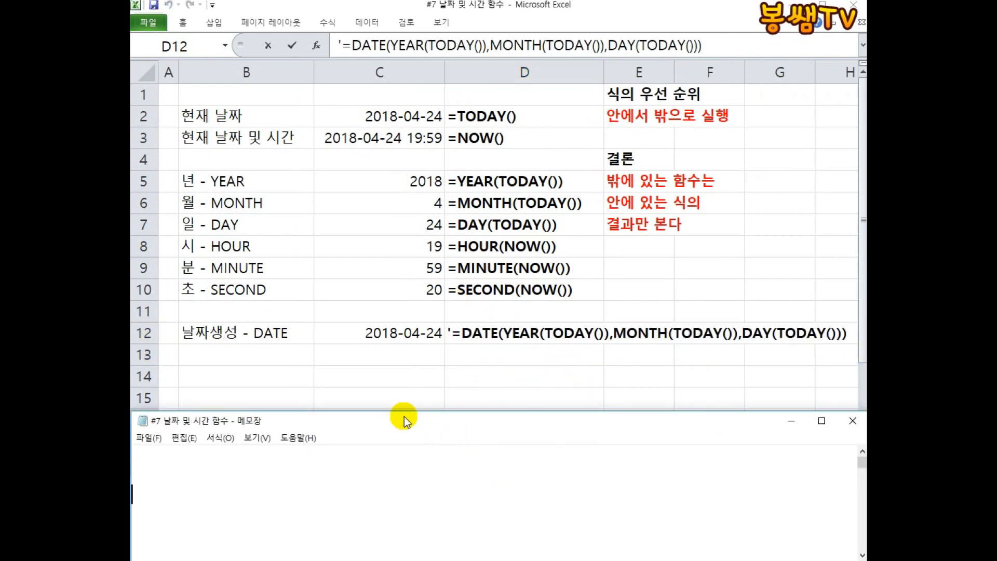
pyautogui.moveTo(405, 414); pyautogui.dragTo(394, 124)
pyautogui.hotkey('ctrl', 'v')
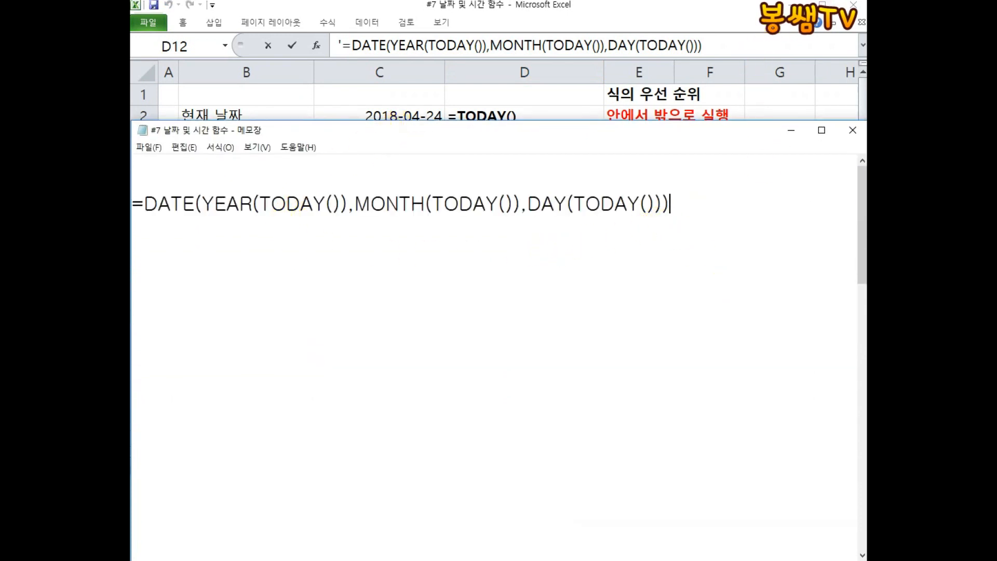
pyautogui.hotkey('ctrl', 'alt', 'd')
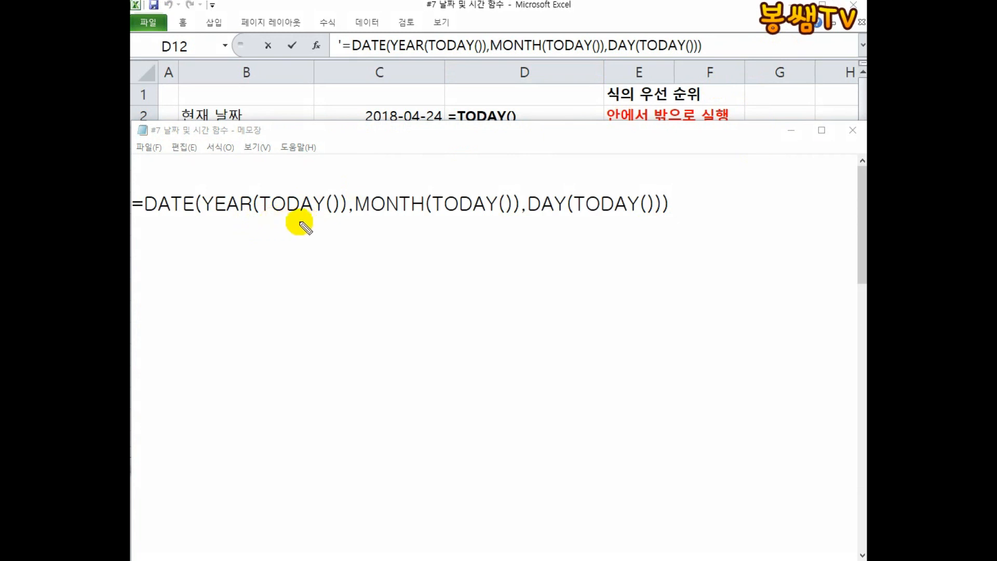
pyautogui.moveTo(266, 214); pyautogui.dragTo(326, 215)
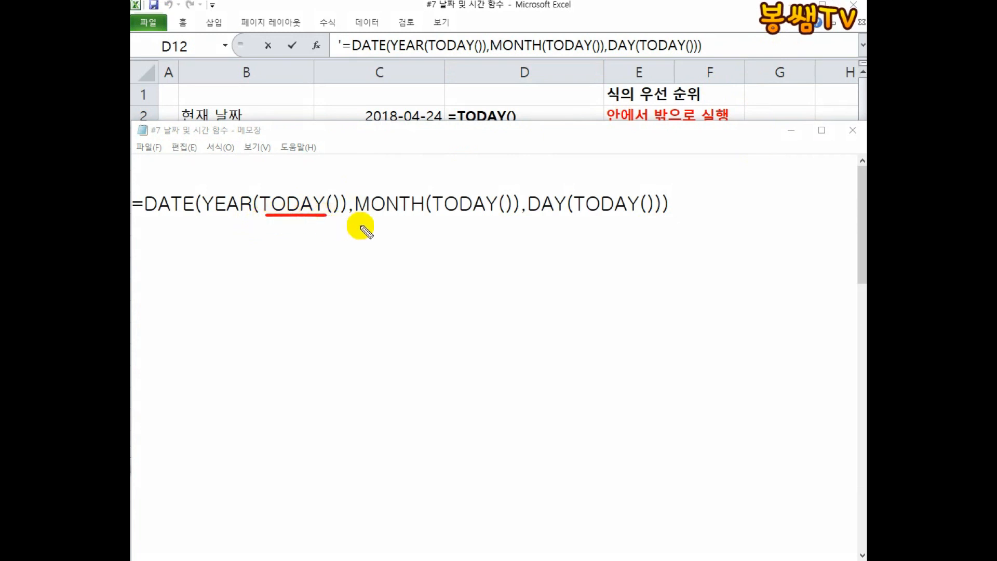
pyautogui.moveTo(437, 217); pyautogui.dragTo(492, 217)
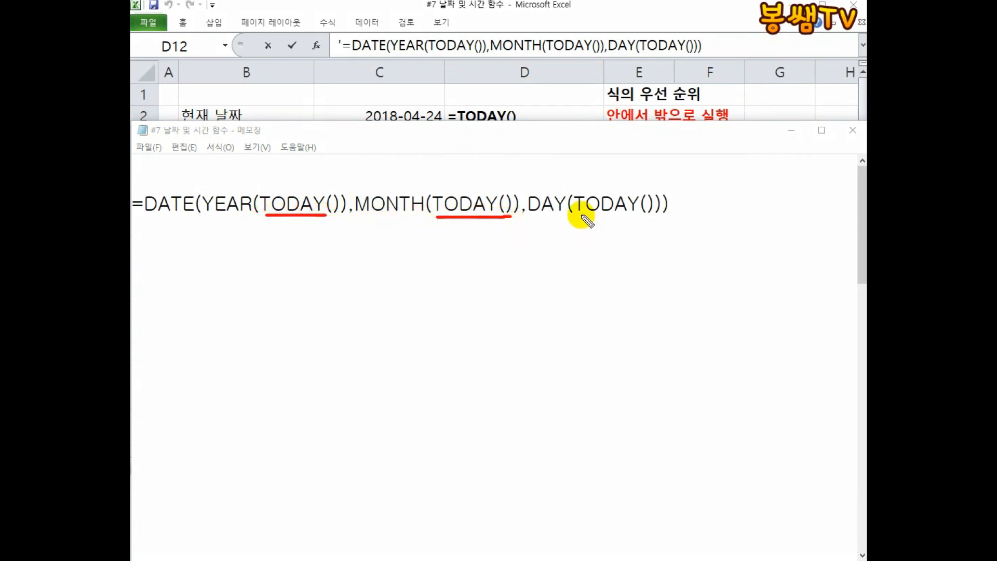
pyautogui.moveTo(578, 215); pyautogui.dragTo(651, 215)
pyautogui.moveTo(310, 229); pyautogui.dragTo(305, 256)
pyautogui.moveTo(470, 232); pyautogui.dragTo(465, 258)
pyautogui.moveTo(609, 232); pyautogui.dragTo(610, 263)
pyautogui.moveTo(567, 220); pyautogui.dragTo(537, 220)
pyautogui.moveTo(420, 214); pyautogui.dragTo(367, 214)
pyautogui.moveTo(258, 219)
pyautogui.mouseDown()
pyautogui.moveTo(218, 219)
pyautogui.moveTo(323, 345)
pyautogui.moveTo(341, 358)
pyautogui.moveTo(419, 369)
pyautogui.mouseUp()
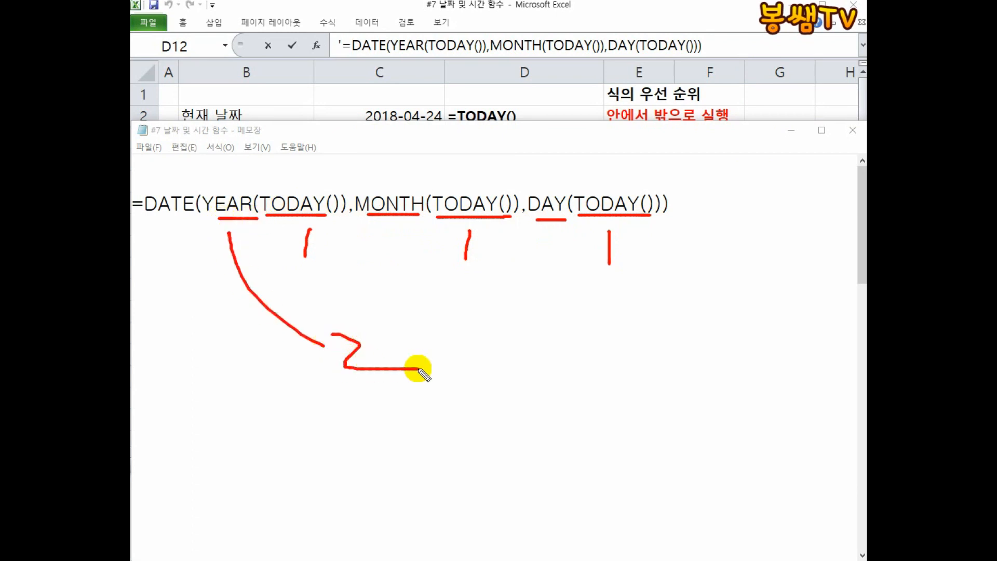
pyautogui.moveTo(175, 191)
pyautogui.mouseDown()
pyautogui.moveTo(208, 150)
pyautogui.moveTo(223, 146)
pyautogui.moveTo(247, 164)
pyautogui.mouseUp()
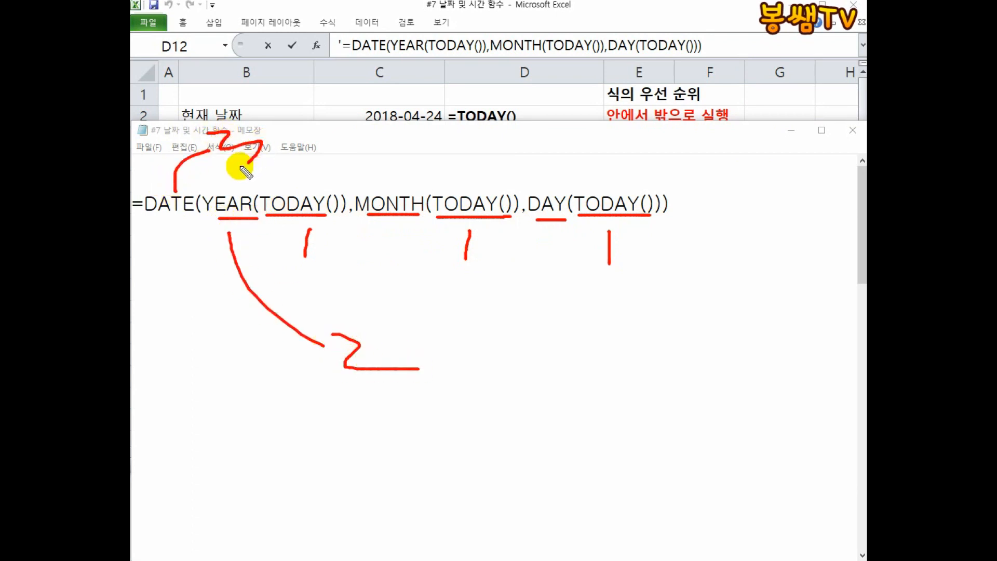
pyautogui.click(300, 186)
pyautogui.click(446, 190)
pyautogui.click(586, 190)
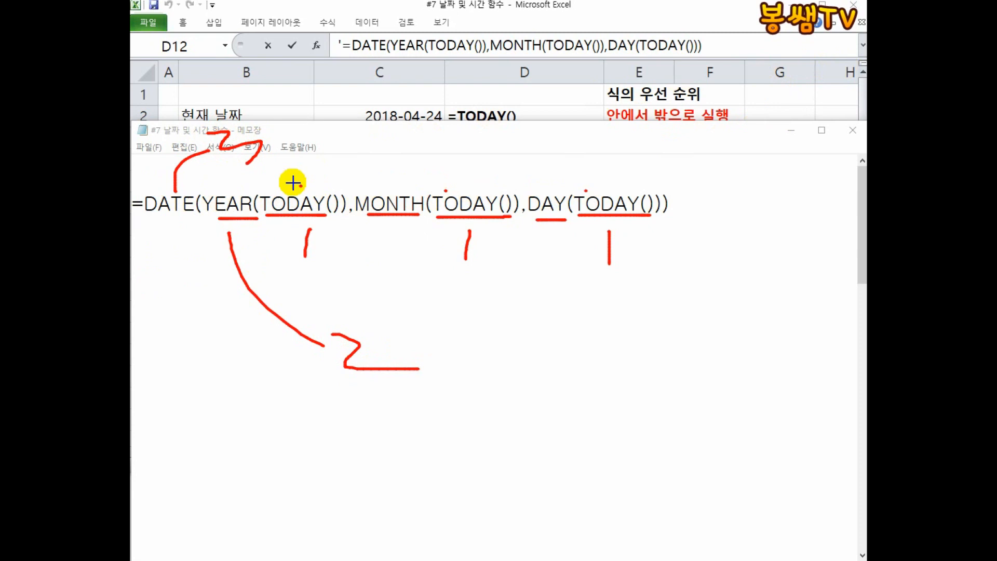
pyautogui.moveTo(203, 186)
pyautogui.mouseDown()
pyautogui.moveTo(255, 215)
pyautogui.moveTo(345, 219)
pyautogui.mouseUp()
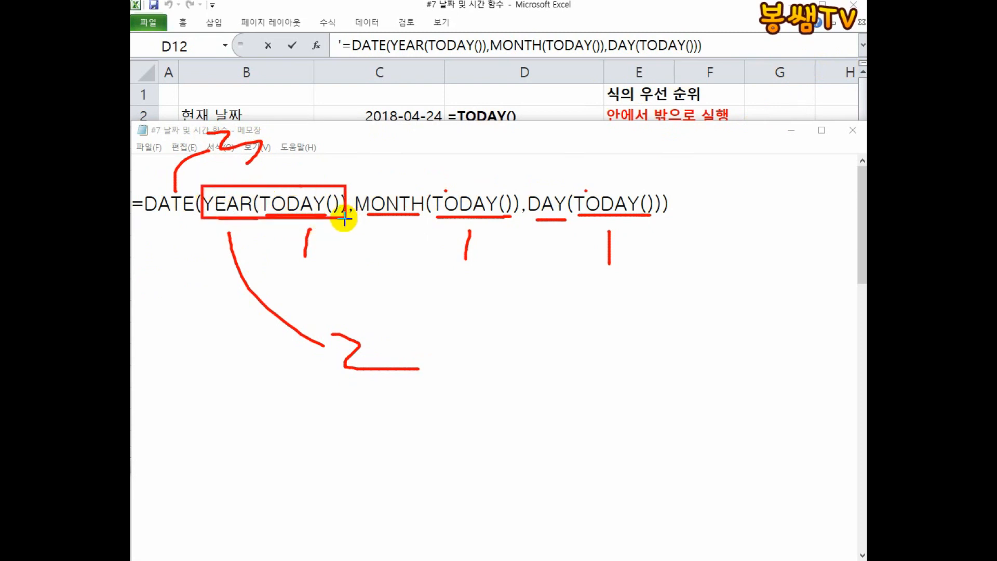
pyautogui.moveTo(239, 255); pyautogui.dragTo(274, 263)
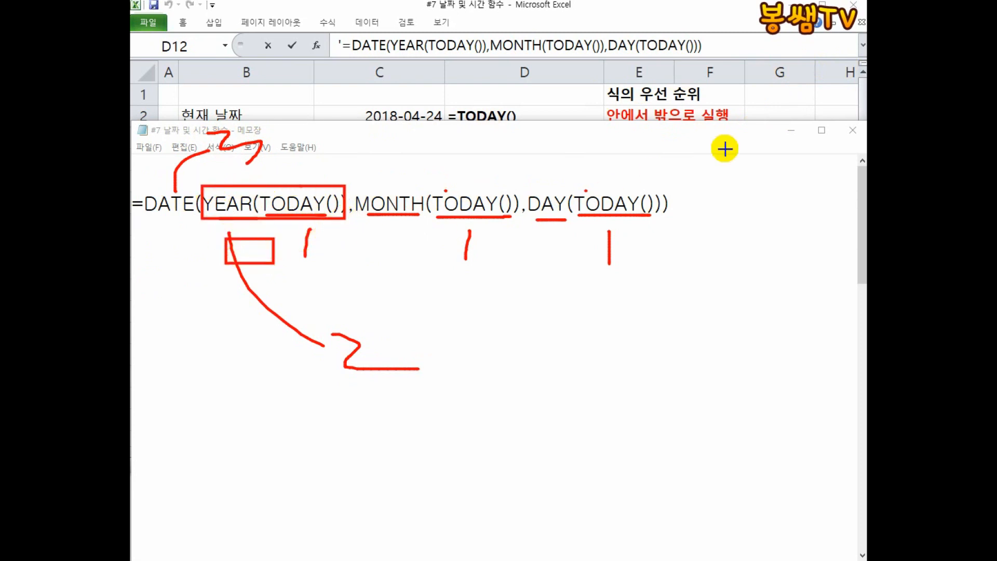
pyautogui.press('Escape')
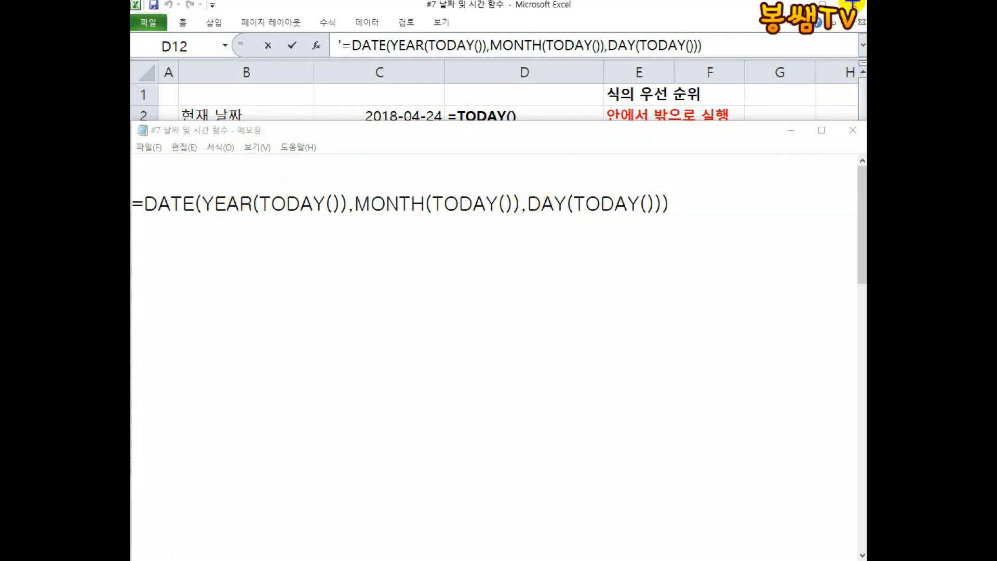
pyautogui.moveTo(212, 214); pyautogui.dragTo(345, 213)
pyautogui.moveTo(262, 231)
pyautogui.mouseDown()
pyautogui.moveTo(303, 261)
pyautogui.moveTo(338, 263)
pyautogui.moveTo(336, 274)
pyautogui.mouseUp()
pyautogui.moveTo(371, 217); pyautogui.dragTo(488, 216)
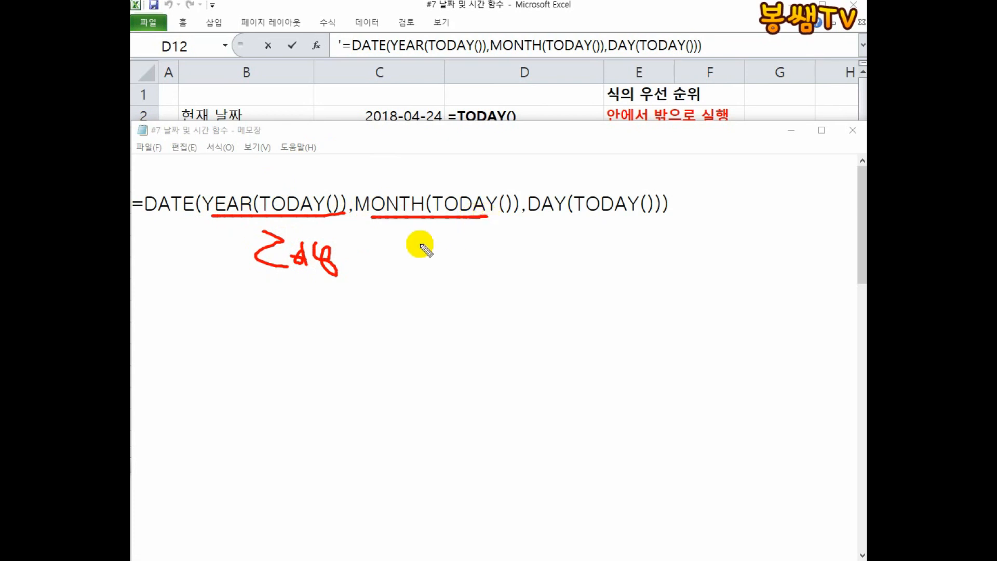
pyautogui.moveTo(416, 237)
pyautogui.mouseDown()
pyautogui.moveTo(407, 249)
pyautogui.moveTo(436, 254)
pyautogui.mouseUp()
pyautogui.moveTo(416, 238); pyautogui.dragTo(414, 283)
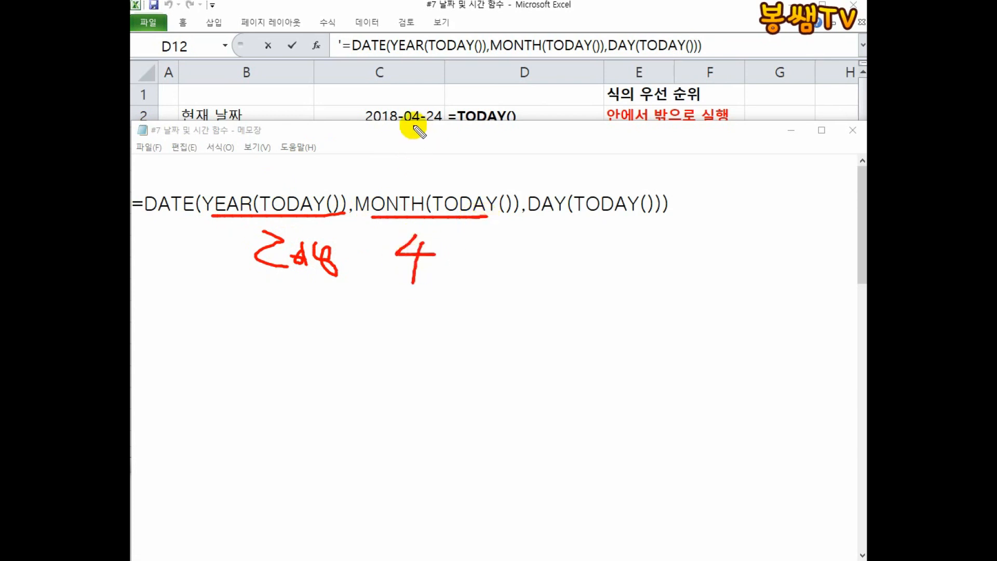
pyautogui.moveTo(424, 127); pyautogui.dragTo(426, 126)
pyautogui.moveTo(528, 217); pyautogui.dragTo(660, 218)
pyautogui.moveTo(567, 230)
pyautogui.mouseDown()
pyautogui.moveTo(600, 254)
pyautogui.moveTo(629, 252)
pyautogui.moveTo(613, 279)
pyautogui.mouseUp()
pyautogui.moveTo(199, 233); pyautogui.dragTo(197, 264)
pyautogui.moveTo(661, 232); pyautogui.dragTo(658, 271)
pyautogui.moveTo(367, 262); pyautogui.dragTo(359, 284)
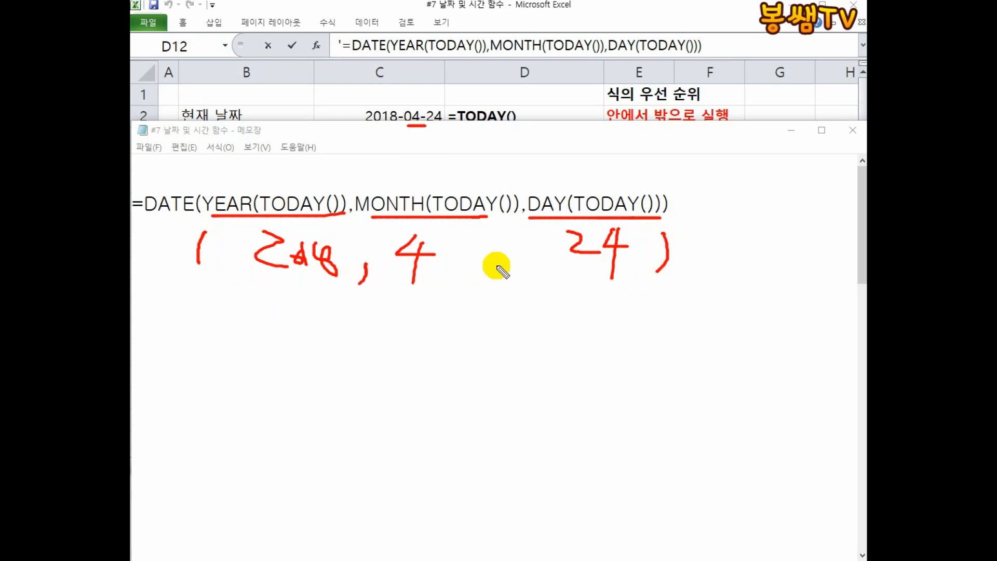
pyautogui.moveTo(506, 269); pyautogui.dragTo(500, 285)
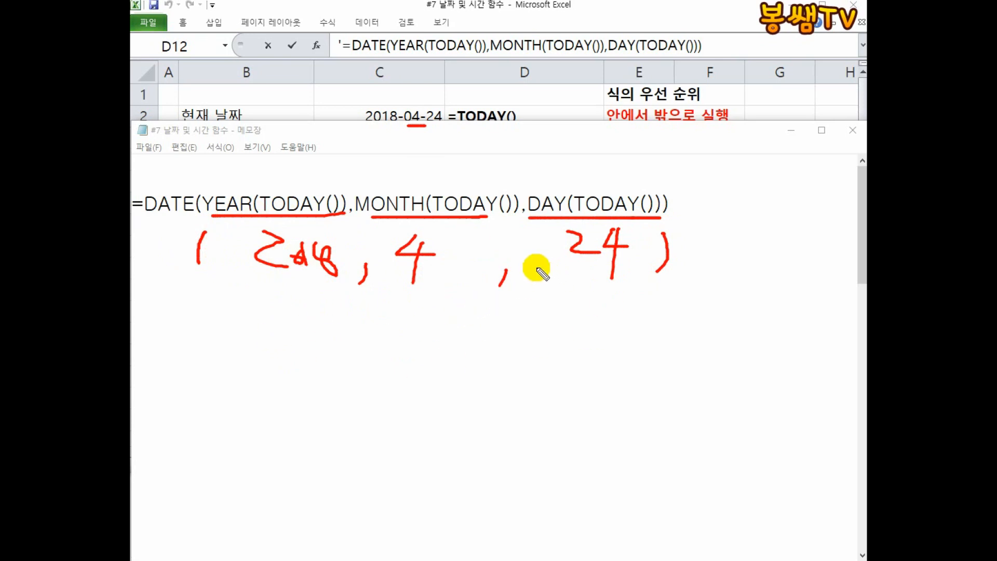
pyautogui.press('Escape')
# Return to the sheet and label B13 as 시간생성 - TIME.
pyautogui.moveTo(726, 121)
pyautogui.mouseDown()
pyautogui.moveTo(710, 358)
pyautogui.moveTo(696, 379)
pyautogui.mouseUp()
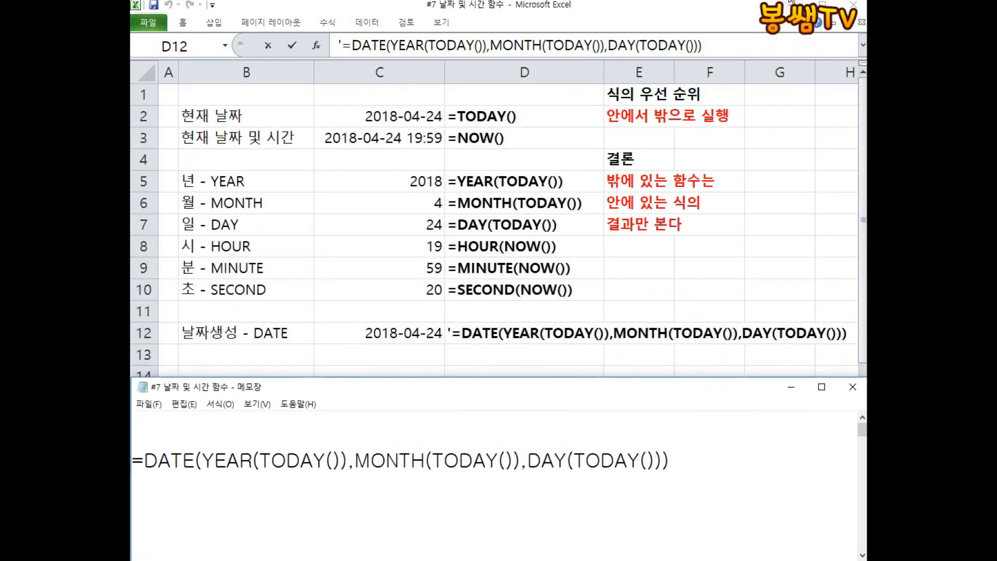
pyautogui.click(459, 340)
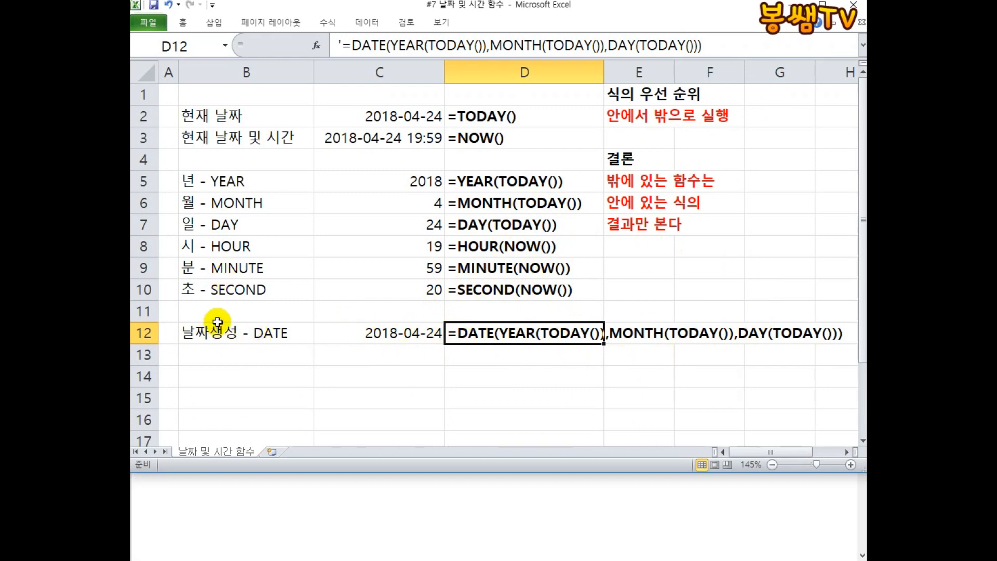
pyautogui.click(226, 354)
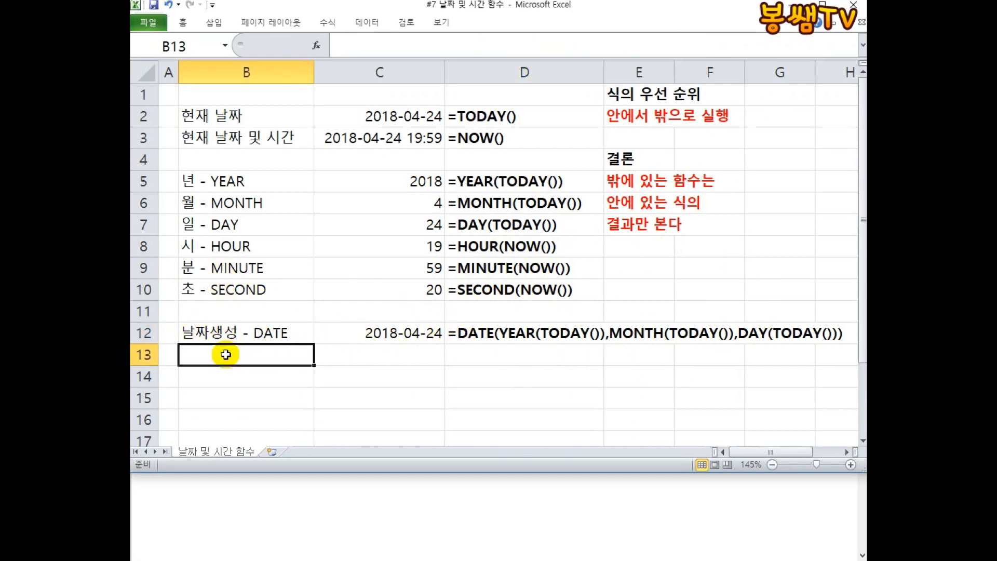
pyautogui.write('싱')
pyautogui.write('간생성 - TIME')
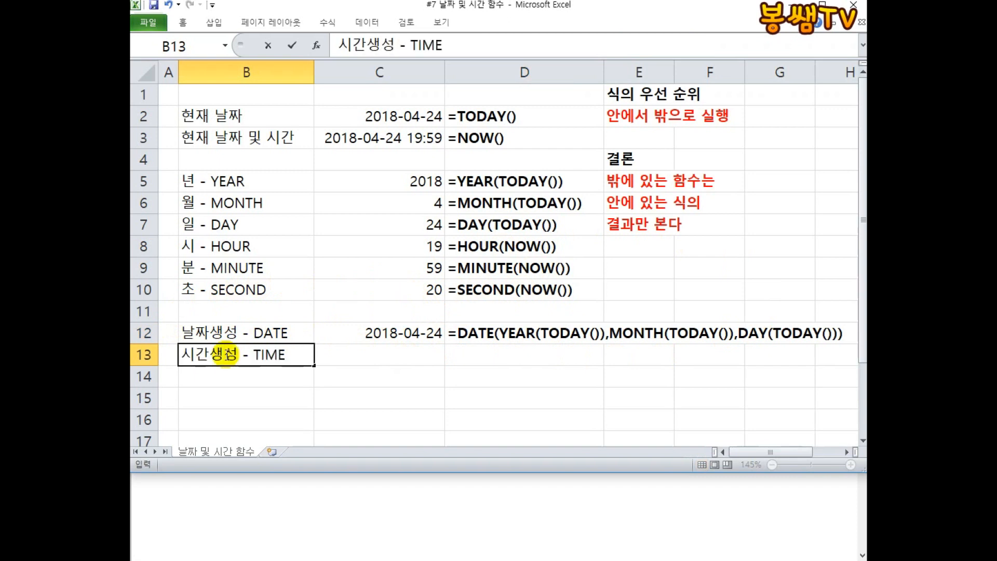
pyautogui.press('Tab')
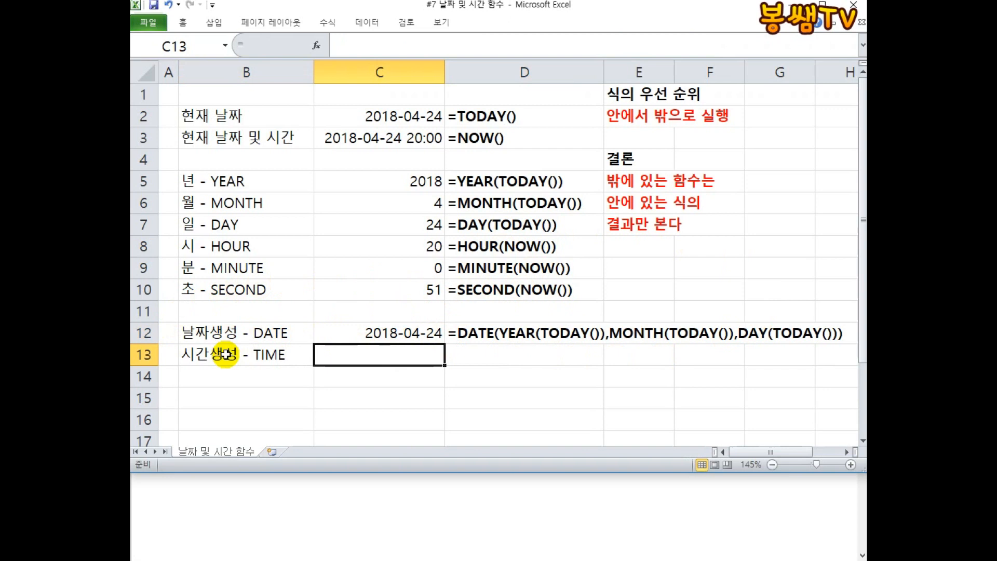
# Enter the syntax note TIME(시,분,초) in C13.
pyautogui.write('TIME(시,분,초')
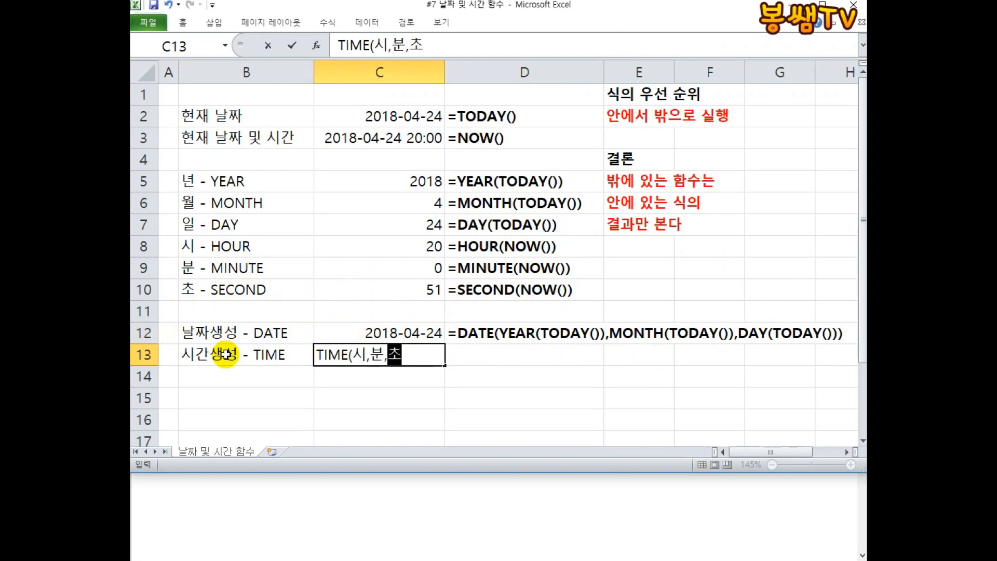
pyautogui.press('Return')
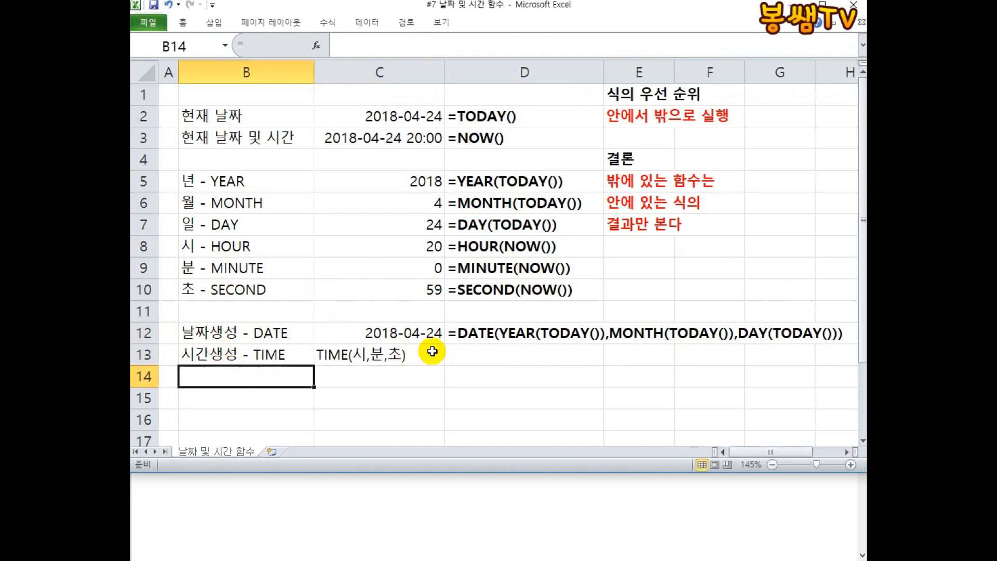
pyautogui.click(840, 1)
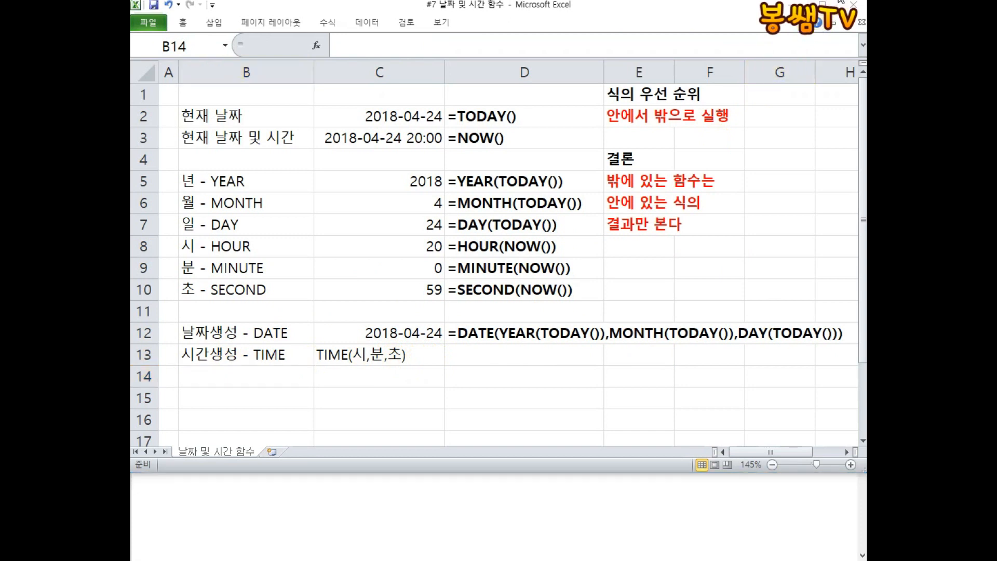
pyautogui.moveTo(398, 237)
pyautogui.mouseDown()
pyautogui.moveTo(441, 240)
pyautogui.moveTo(447, 301)
pyautogui.moveTo(411, 302)
pyautogui.moveTo(412, 233)
pyautogui.moveTo(355, 296)
pyautogui.moveTo(356, 338)
pyautogui.mouseUp()
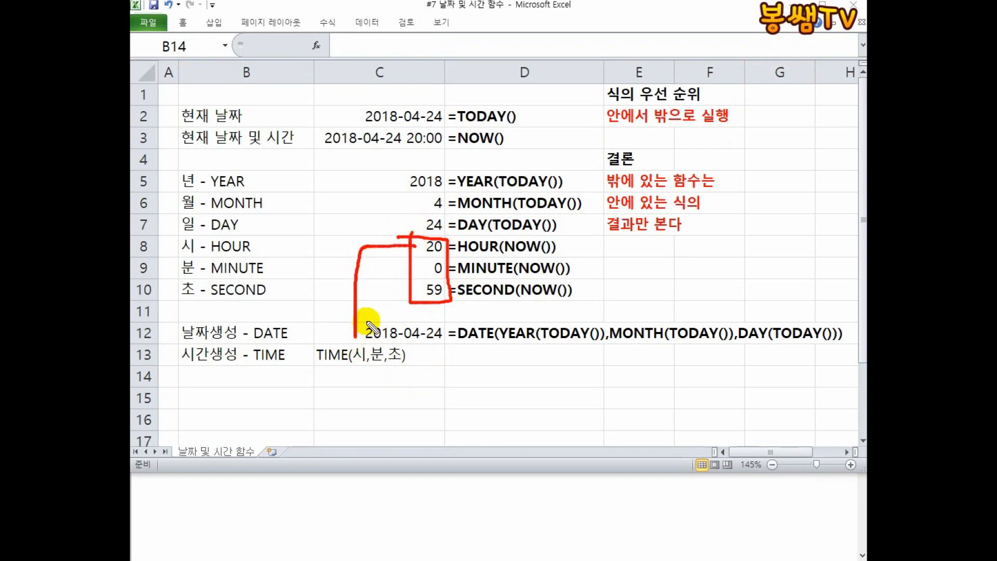
pyautogui.moveTo(426, 269)
pyautogui.mouseDown()
pyautogui.moveTo(374, 269)
pyautogui.moveTo(375, 345)
pyautogui.mouseUp()
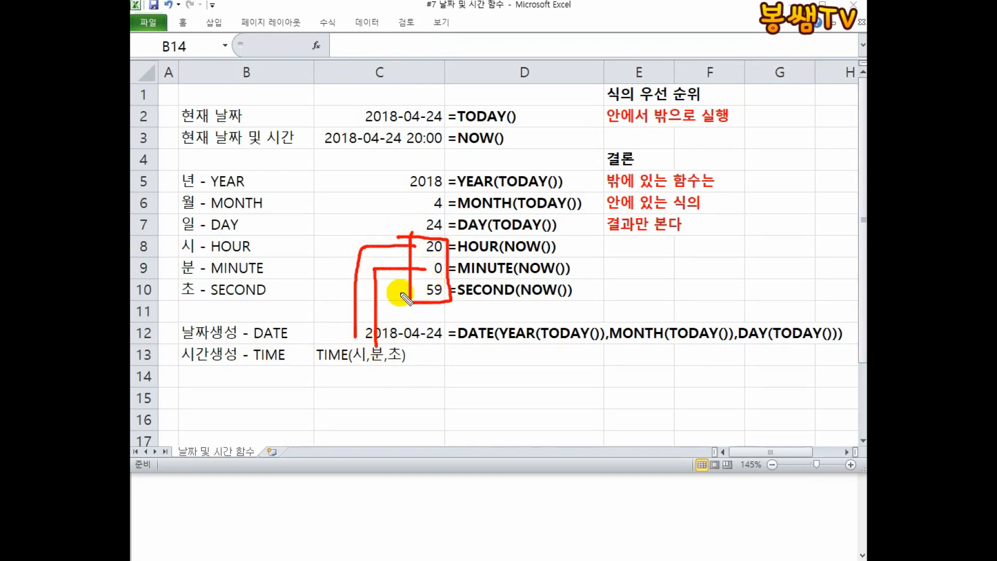
pyautogui.moveTo(427, 294); pyautogui.dragTo(397, 347)
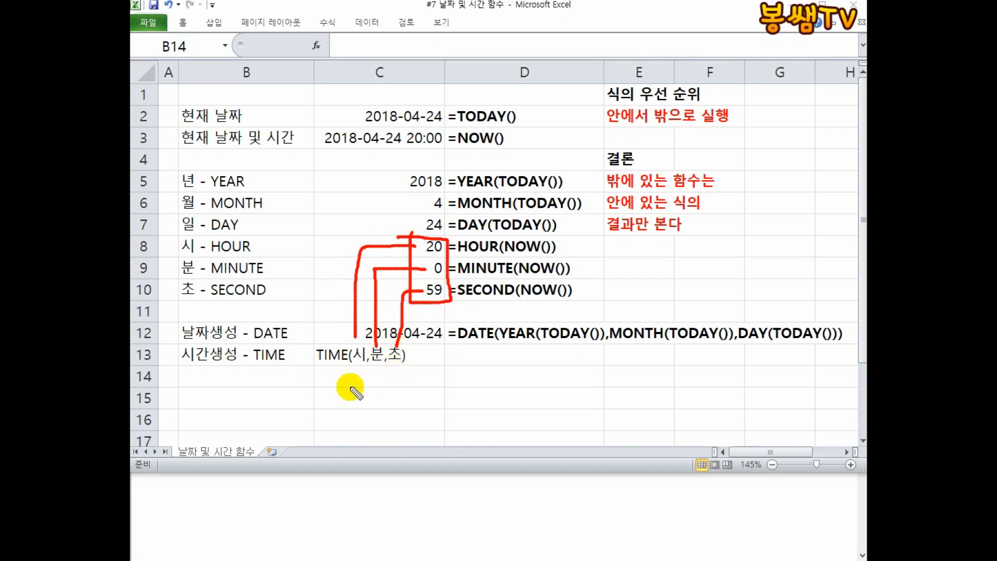
pyautogui.moveTo(315, 369)
pyautogui.mouseDown()
pyautogui.moveTo(387, 369)
pyautogui.moveTo(411, 348)
pyautogui.moveTo(269, 340)
pyautogui.moveTo(283, 387)
pyautogui.moveTo(373, 376)
pyautogui.mouseUp()
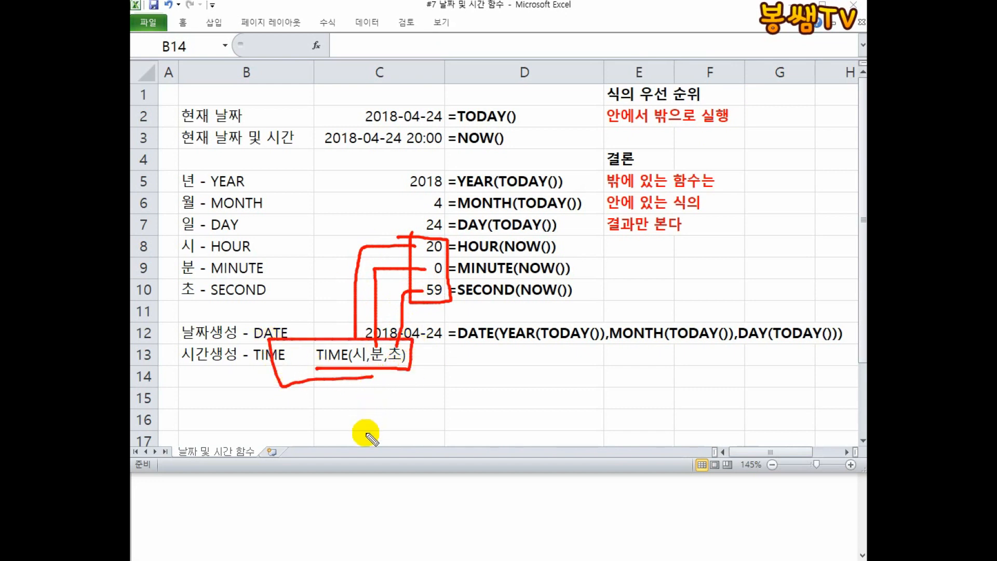
pyautogui.moveTo(443, 358)
pyautogui.mouseDown()
pyautogui.moveTo(459, 357)
pyautogui.moveTo(461, 369)
pyautogui.moveTo(485, 343)
pyautogui.mouseUp()
pyautogui.moveTo(476, 344)
pyautogui.mouseDown()
pyautogui.moveTo(475, 379)
pyautogui.moveTo(497, 372)
pyautogui.mouseUp()
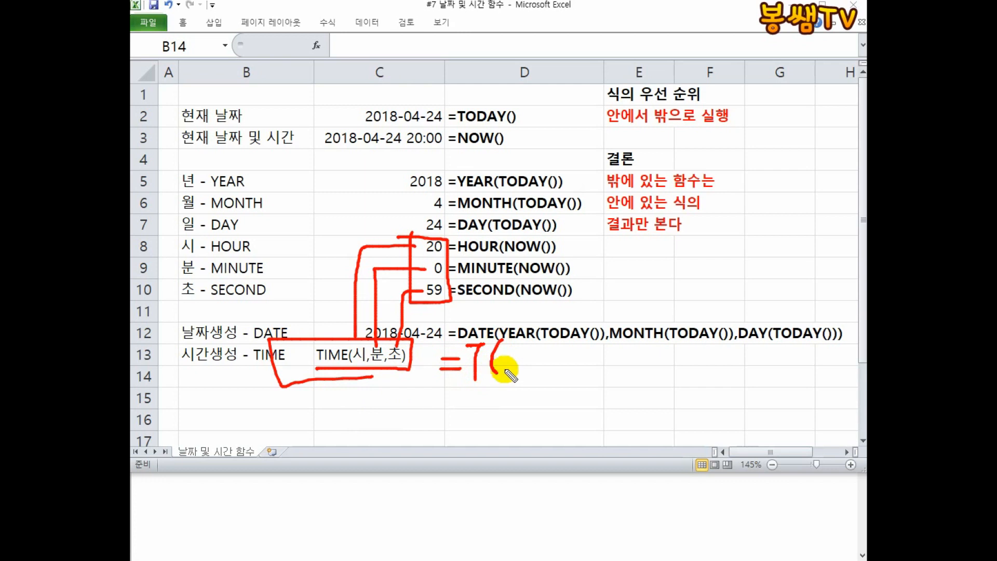
pyautogui.moveTo(508, 347)
pyautogui.mouseDown()
pyautogui.moveTo(534, 354)
pyautogui.moveTo(528, 371)
pyautogui.mouseUp()
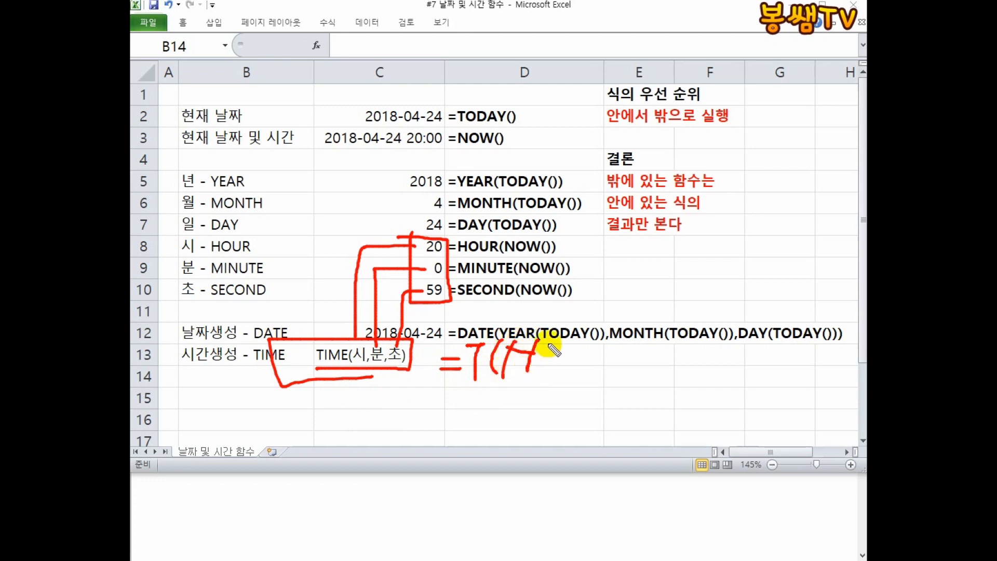
pyautogui.moveTo(558, 338)
pyautogui.mouseDown()
pyautogui.moveTo(547, 379)
pyautogui.moveTo(580, 352)
pyautogui.moveTo(560, 381)
pyautogui.moveTo(597, 374)
pyautogui.moveTo(574, 396)
pyautogui.moveTo(499, 397)
pyautogui.mouseUp()
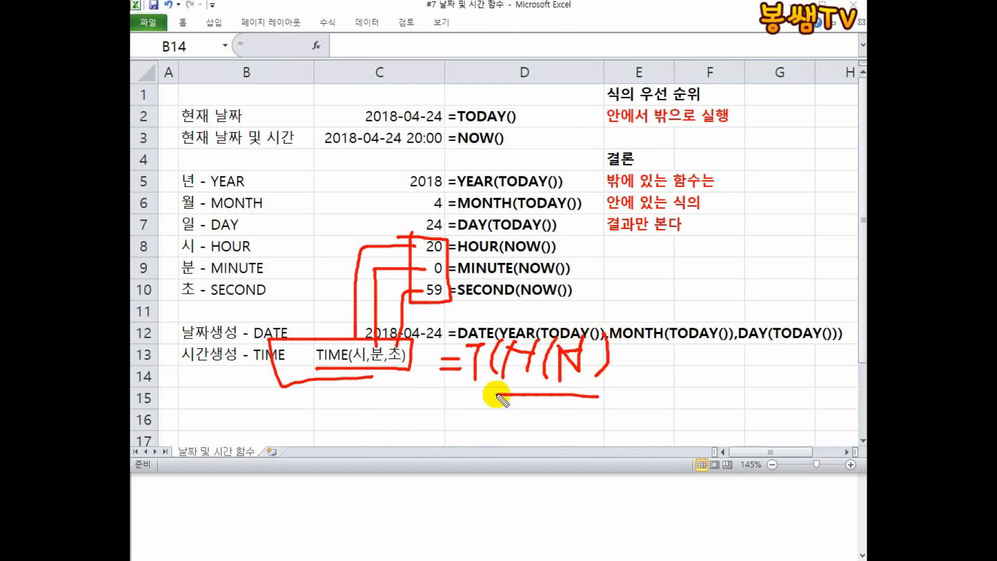
pyautogui.moveTo(636, 384); pyautogui.dragTo(607, 426)
pyautogui.moveTo(667, 340)
pyautogui.mouseDown()
pyautogui.moveTo(732, 372)
pyautogui.moveTo(720, 403)
pyautogui.mouseUp()
pyautogui.moveTo(758, 347)
pyautogui.mouseDown()
pyautogui.moveTo(790, 375)
pyautogui.moveTo(799, 399)
pyautogui.mouseUp()
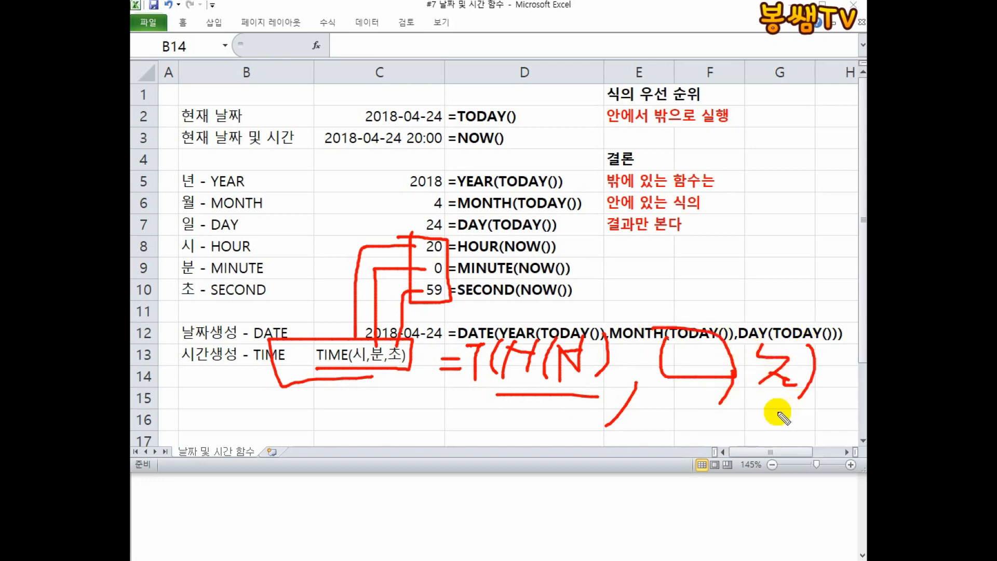
pyautogui.press('Escape')
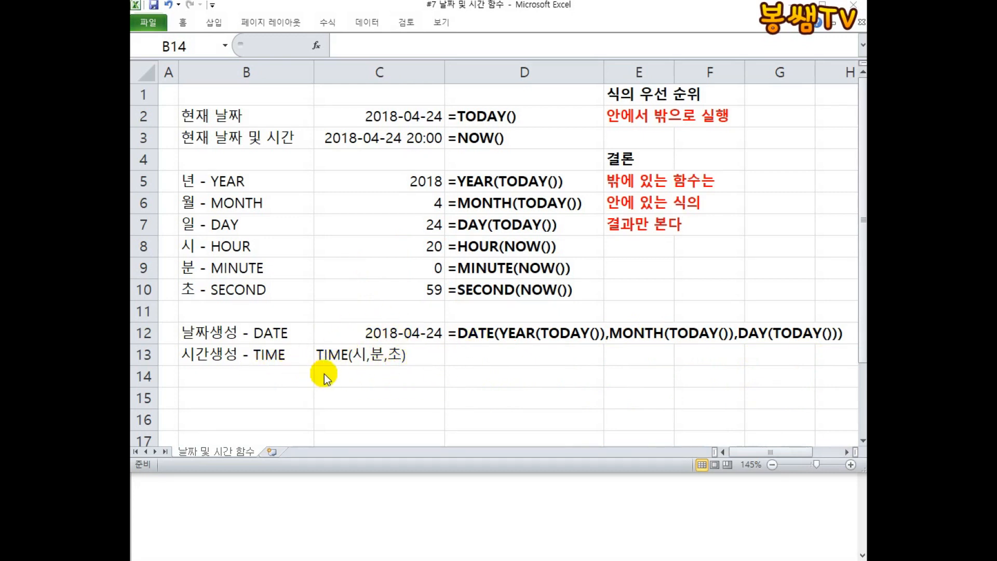
pyautogui.click(257, 381)
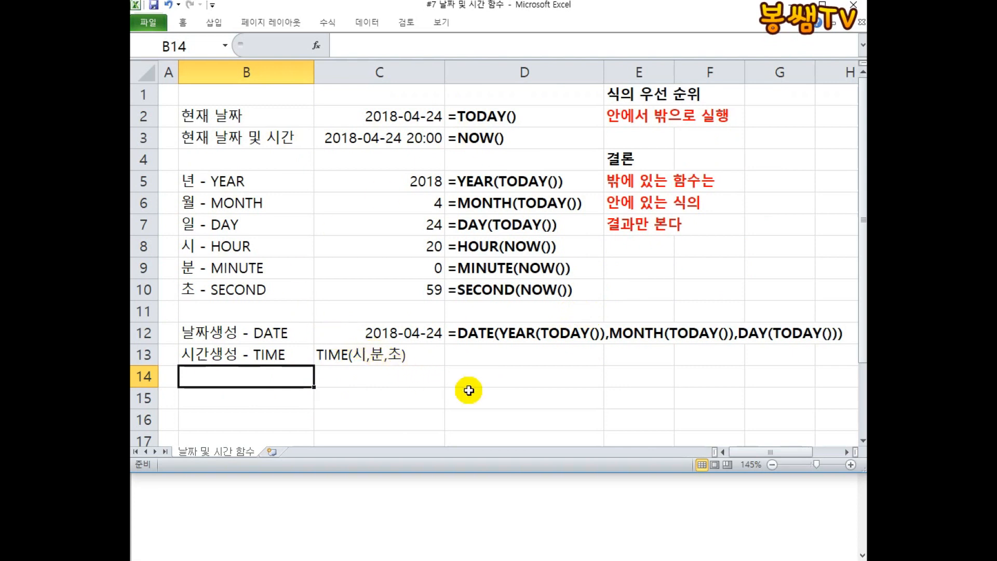
pyautogui.click(354, 376)
pyautogui.click(501, 379)
pyautogui.click(288, 379)
pyautogui.click(283, 397)
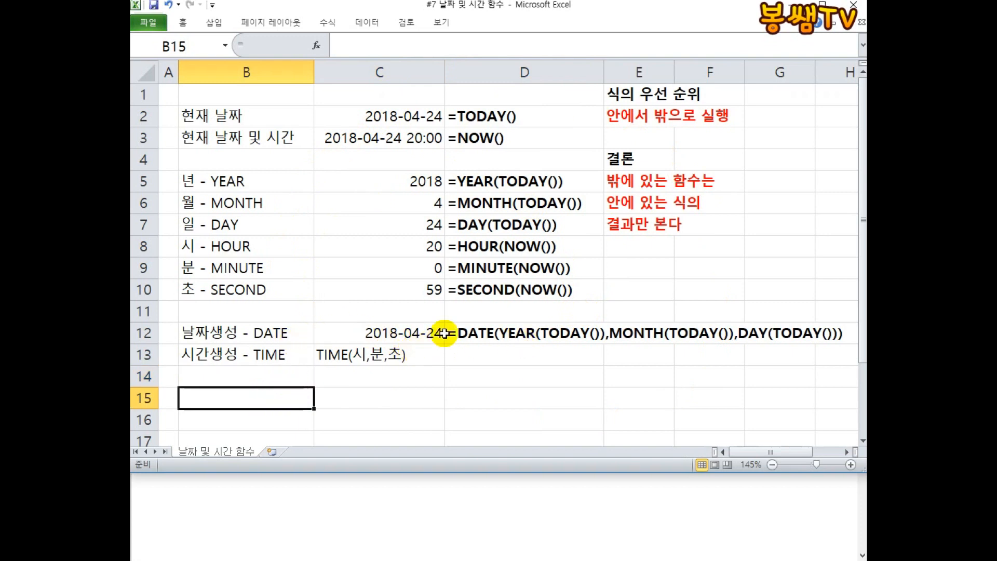
pyautogui.click(484, 332)
pyautogui.click(380, 331)
pyautogui.doubleClick(381, 330)
pyautogui.doubleClick(483, 333)
pyautogui.press('Escape')
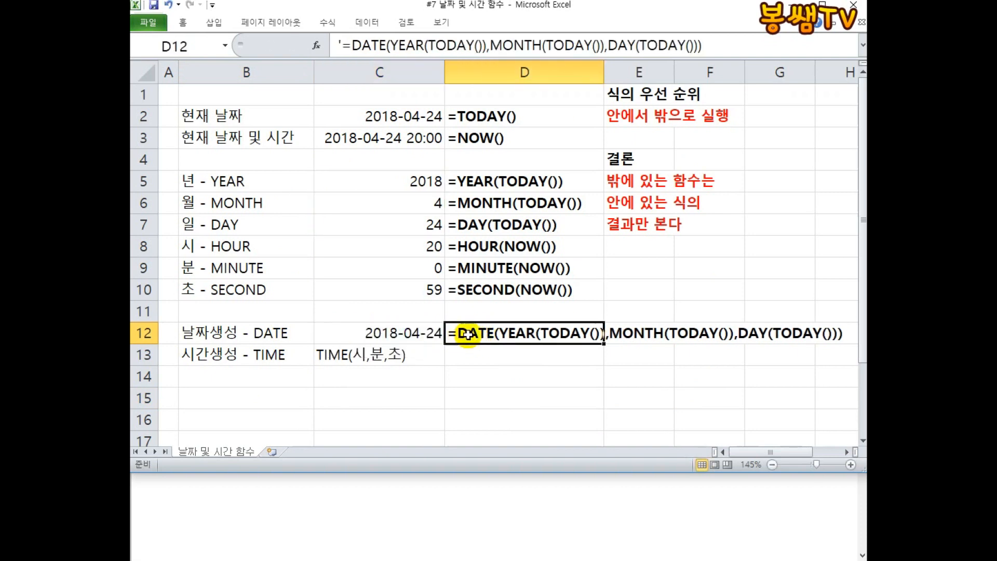
pyautogui.click(486, 357)
pyautogui.write('=생묘TODAY()')
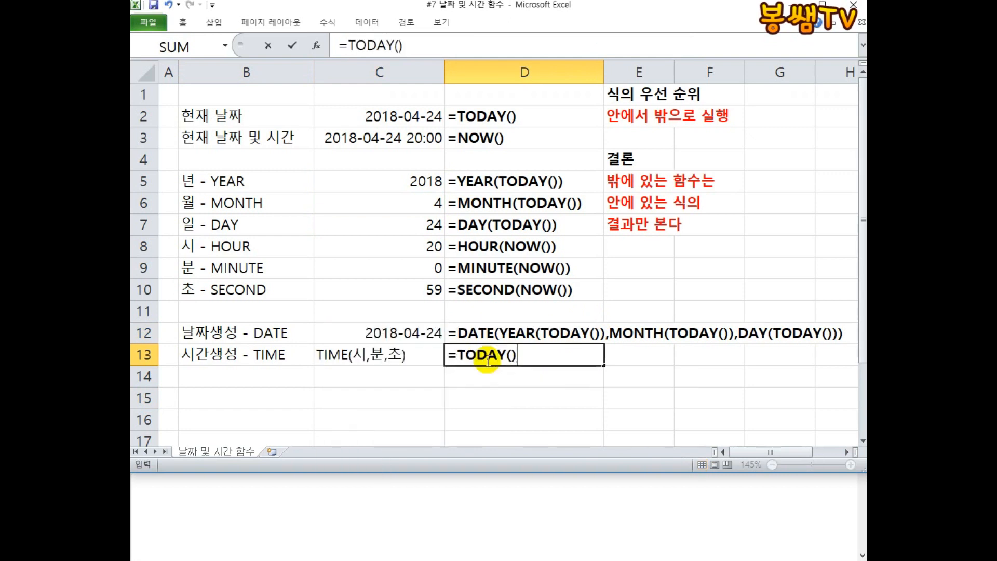
pyautogui.press('Return')
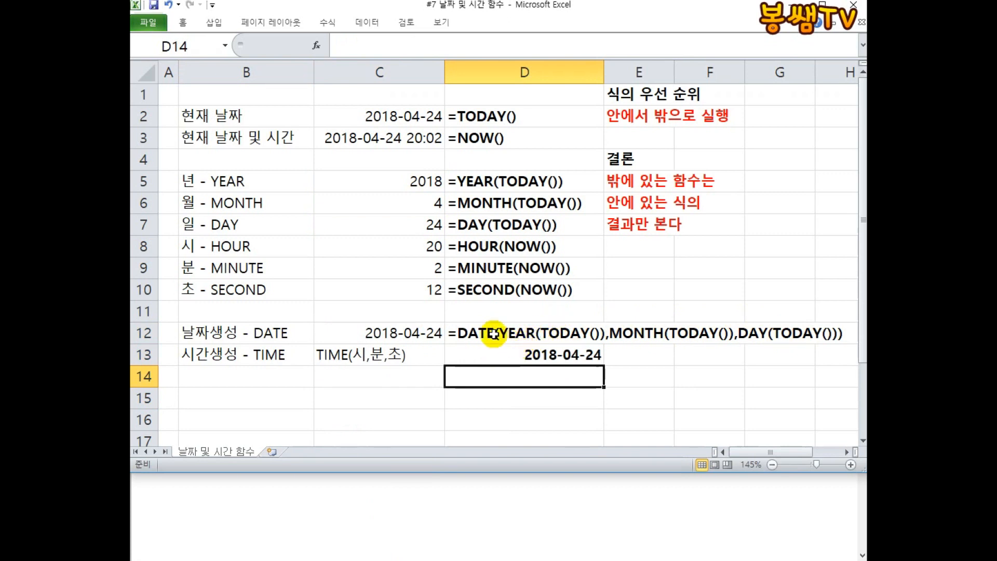
pyautogui.hotkey('ctrl', 'z')
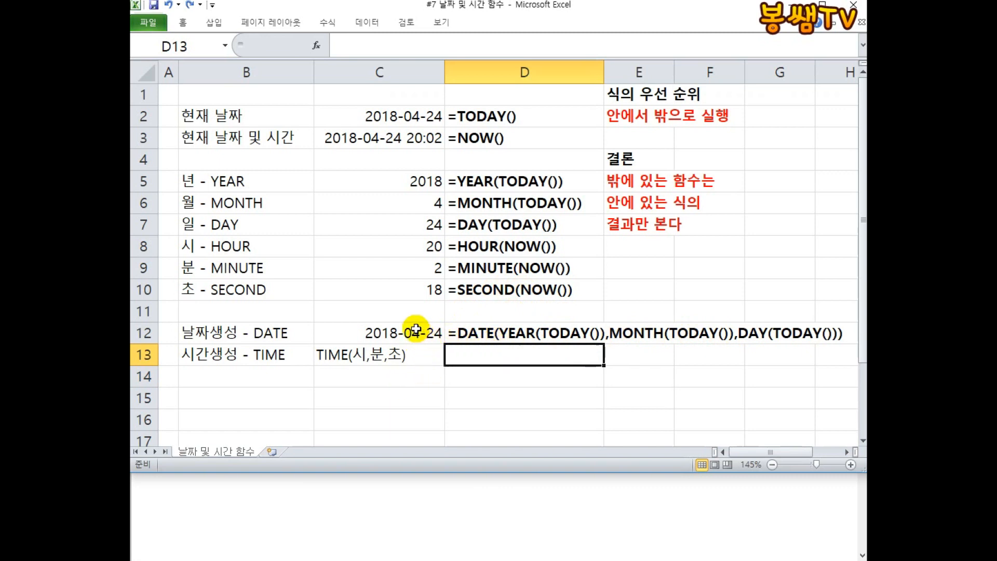
# Label B18 as 공사시작 to start a construction schedule table.
pyautogui.scroll(-5, 387, 279)
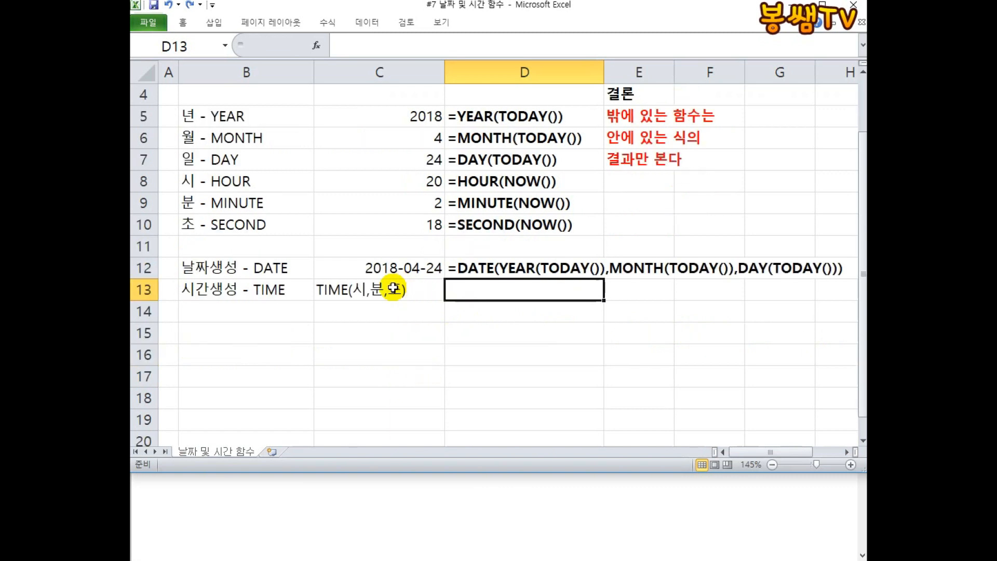
pyautogui.scroll(3, 325, 256)
pyautogui.scroll(-1, 323, 253)
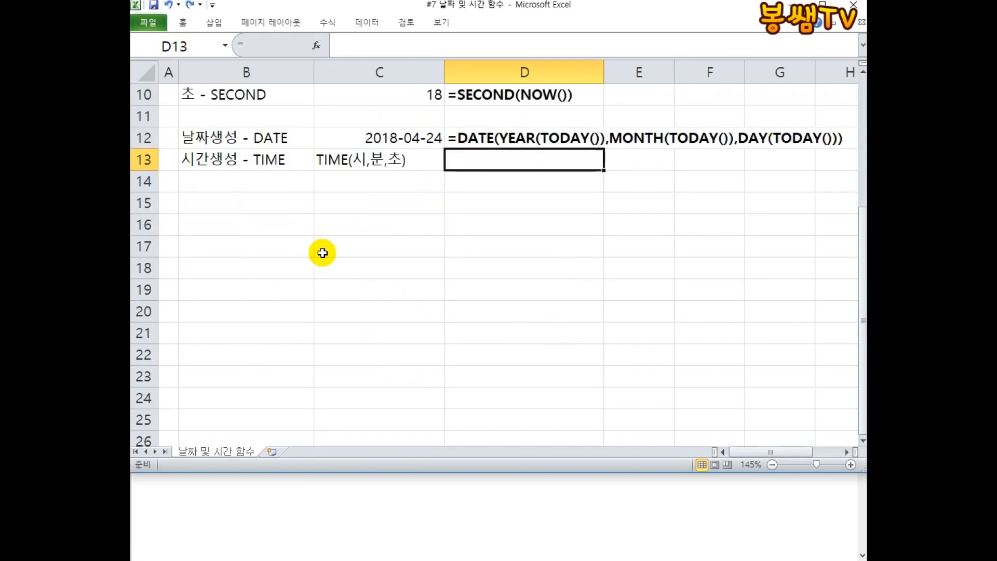
pyautogui.click(245, 259)
pyautogui.write('RH')
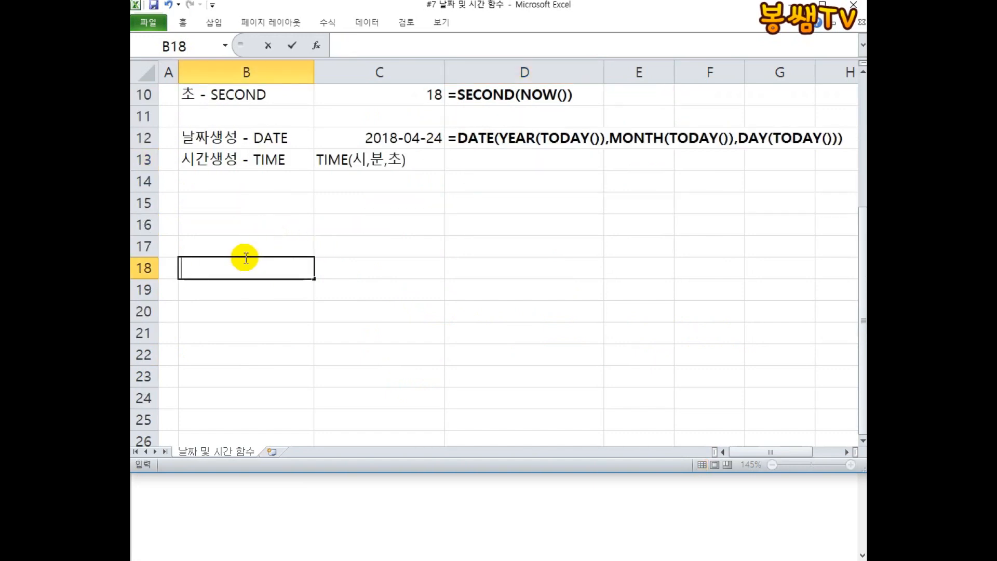
pyautogui.write('dtktlwkr')
pyautogui.press('Tab')
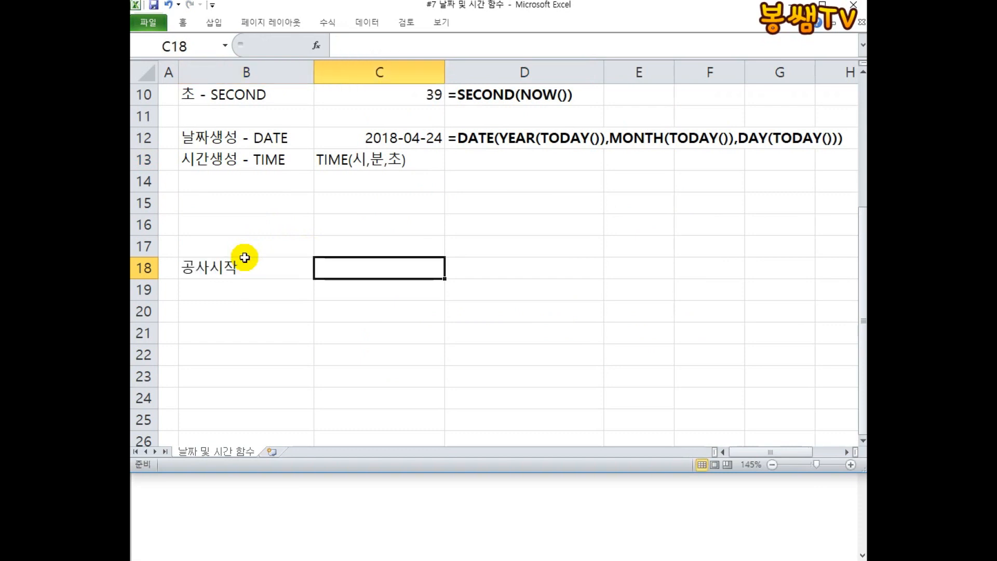
# Add the headers 공사기간(개월) in C18 and 완공일 in D18.
pyautogui.write('rhdtkrl')
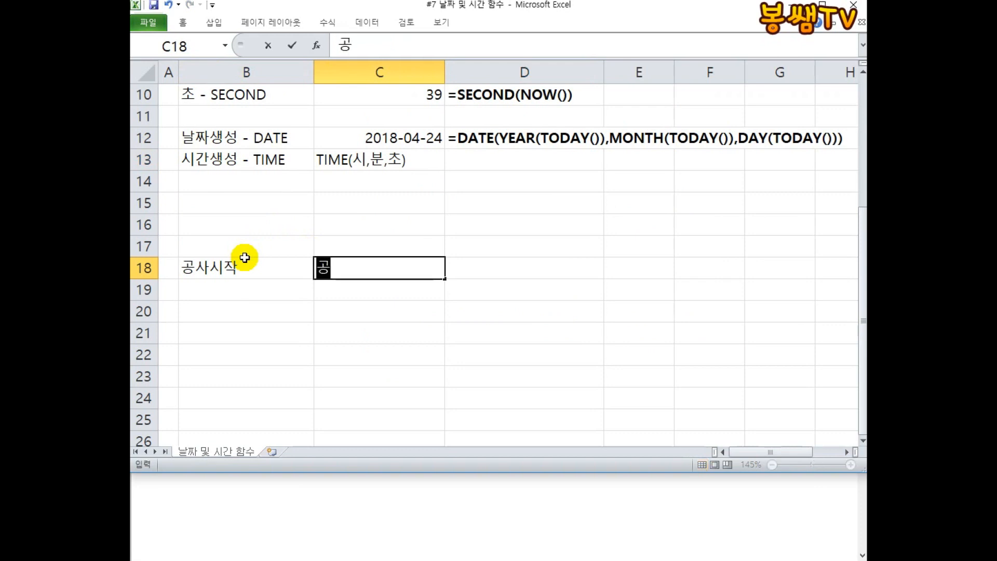
pyautogui.write('rks')
pyautogui.press('Tab')
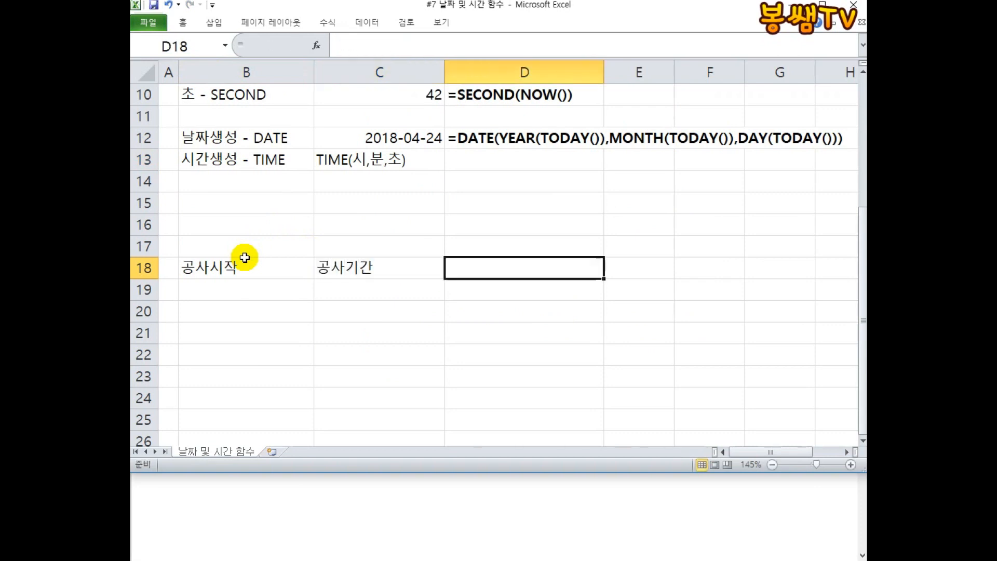
pyautogui.press('Left')
pyautogui.press('F2')
pyautogui.write('(rodnjf)')
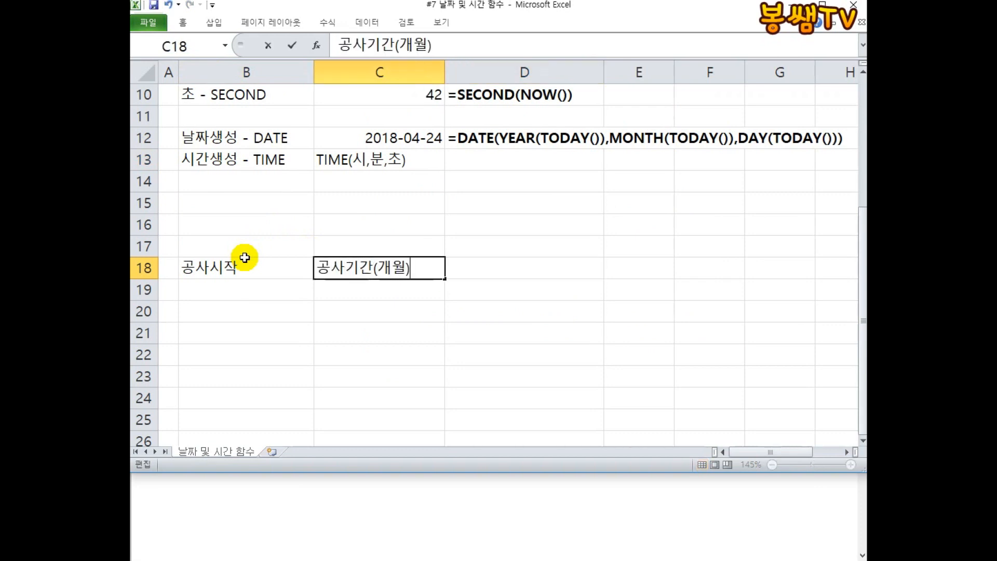
pyautogui.press('Tab')
pyautogui.write('dhksrhddlf')
pyautogui.press('Return')
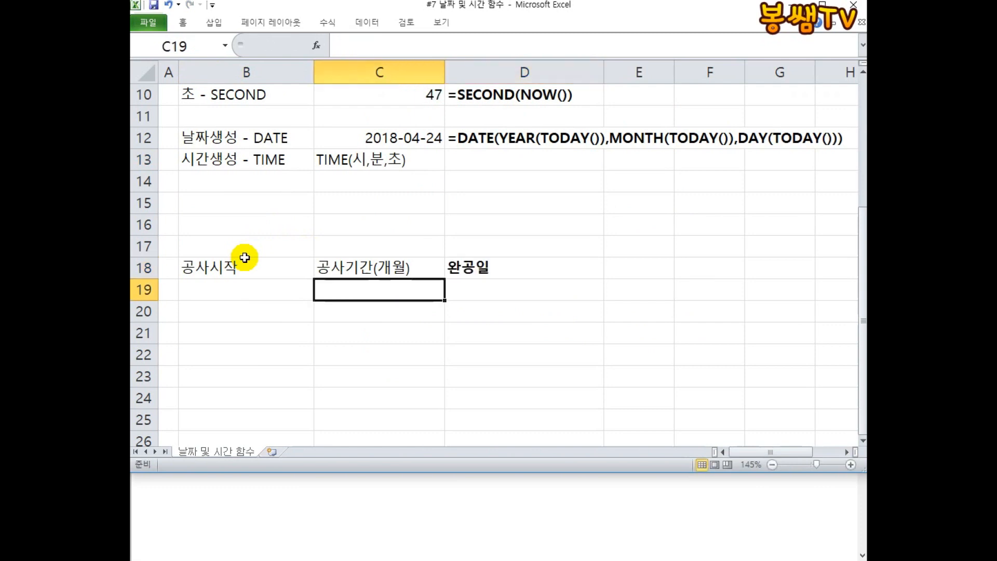
# Enter the start date 2018-11-11 in B19 and the period 27 in C19.
pyautogui.click(232, 292)
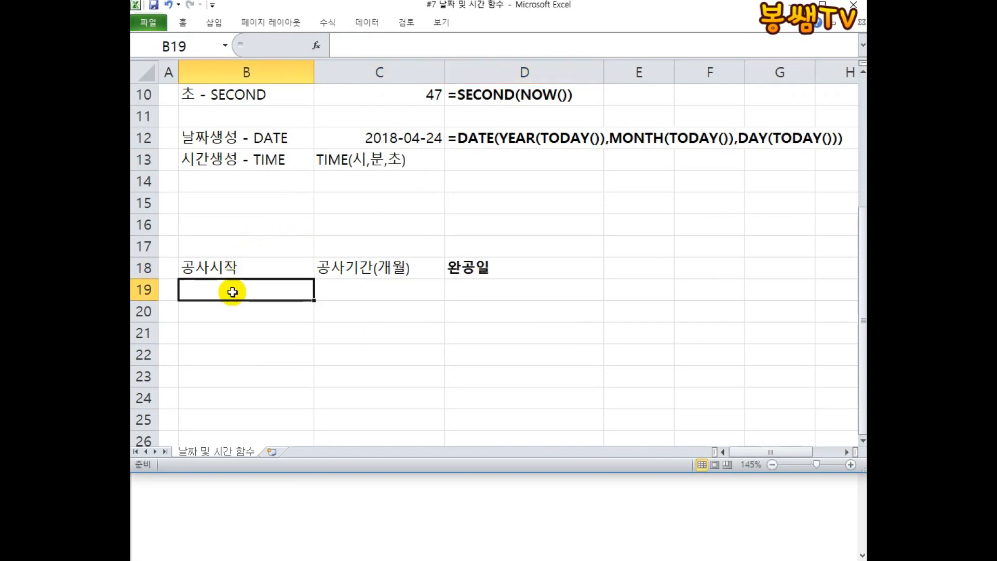
pyautogui.write('2018')
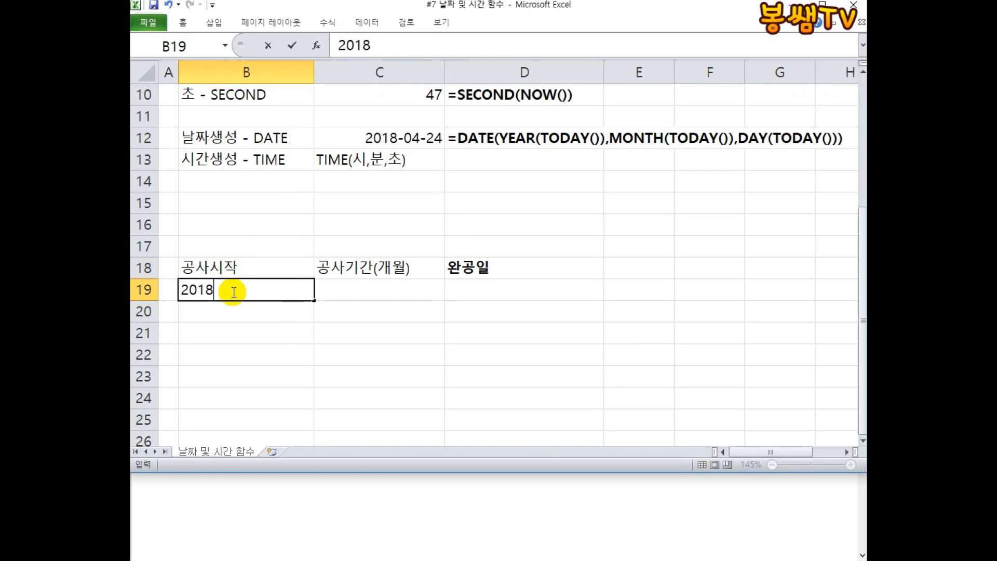
pyautogui.press('Tab')
pyautogui.doubleClick(233, 292)
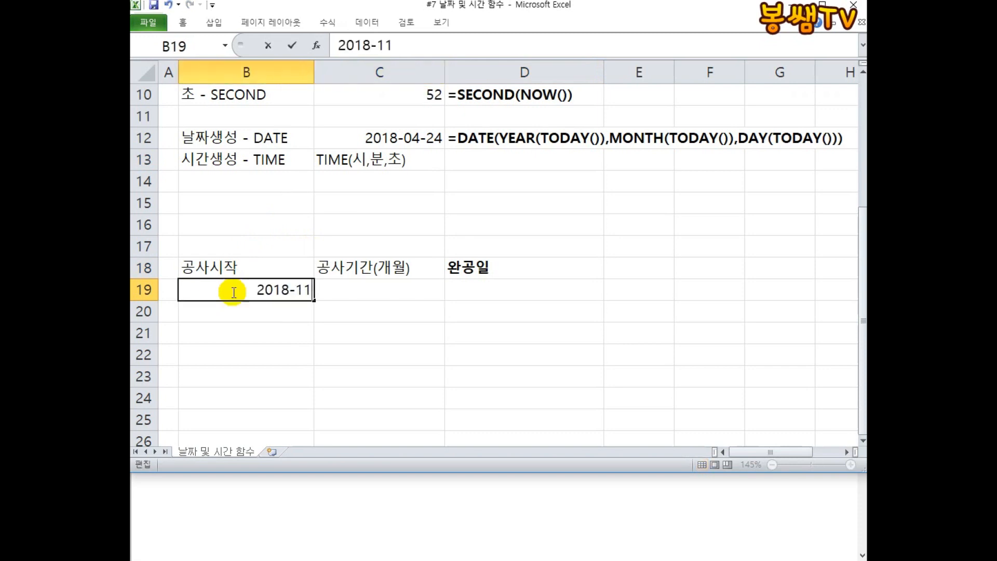
pyautogui.press('Tab')
pyautogui.write('27')
pyautogui.press('Tab')
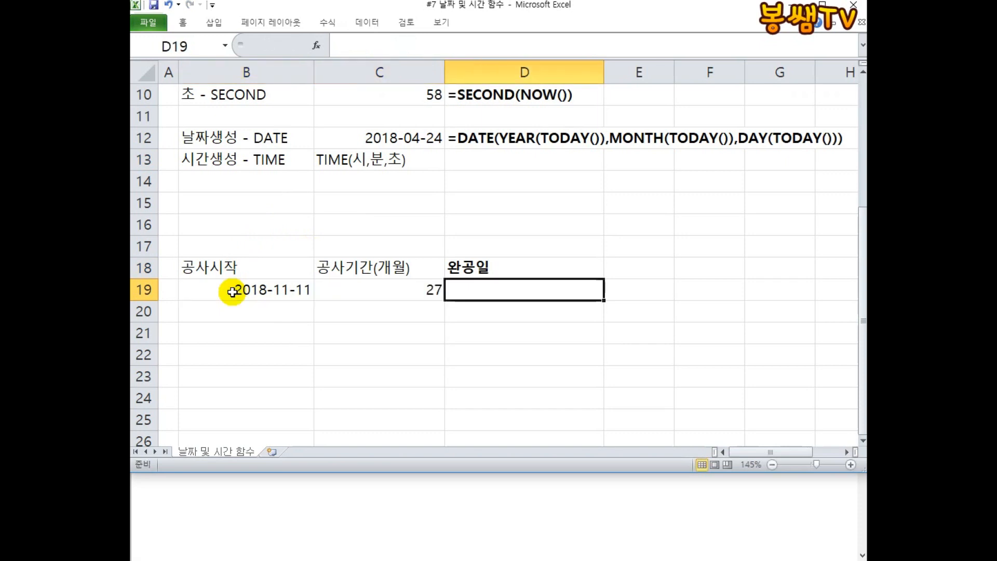
# Apply all borders to the table range B18:D19.
pyautogui.moveTo(289, 260); pyautogui.dragTo(565, 291)
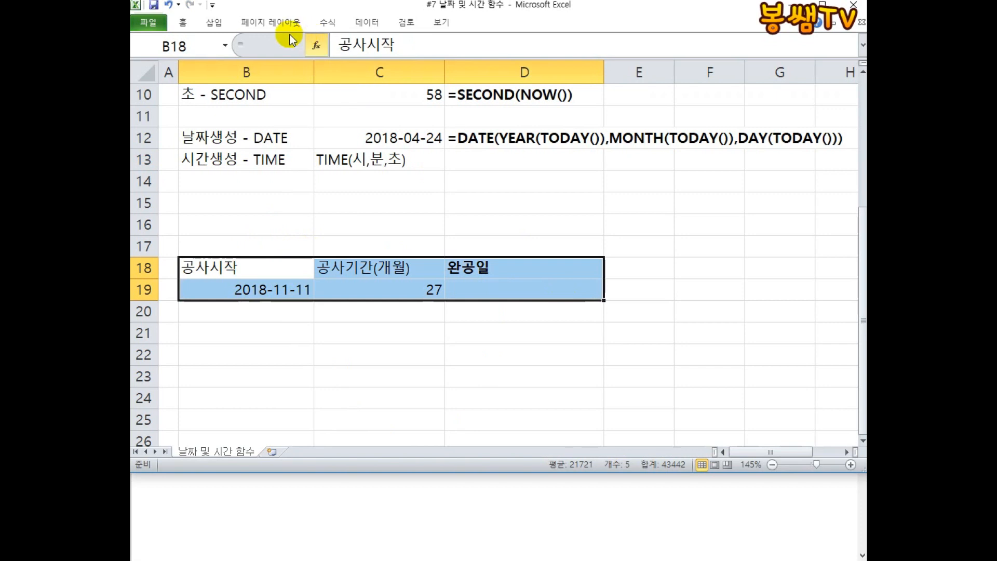
pyautogui.click(182, 21)
pyautogui.click(276, 67)
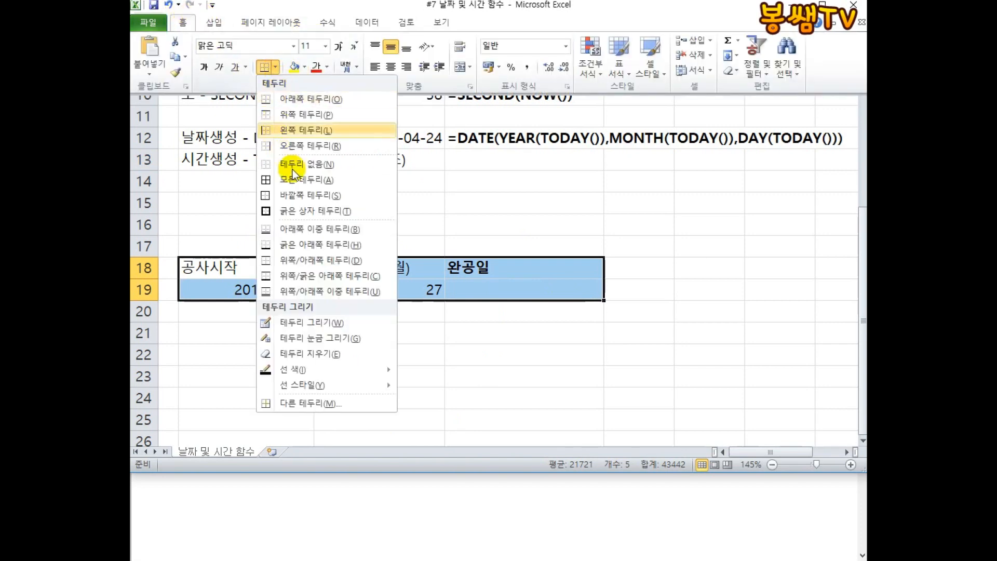
pyautogui.click(294, 180)
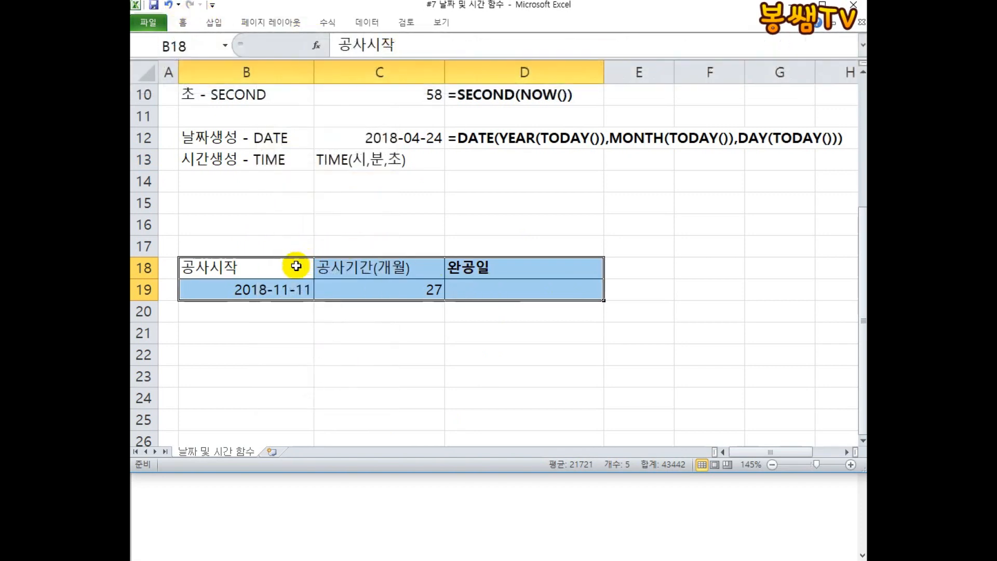
# Fill the header row B18:D18 with yellow.
pyautogui.moveTo(296, 266); pyautogui.dragTo(508, 271)
pyautogui.click(182, 22)
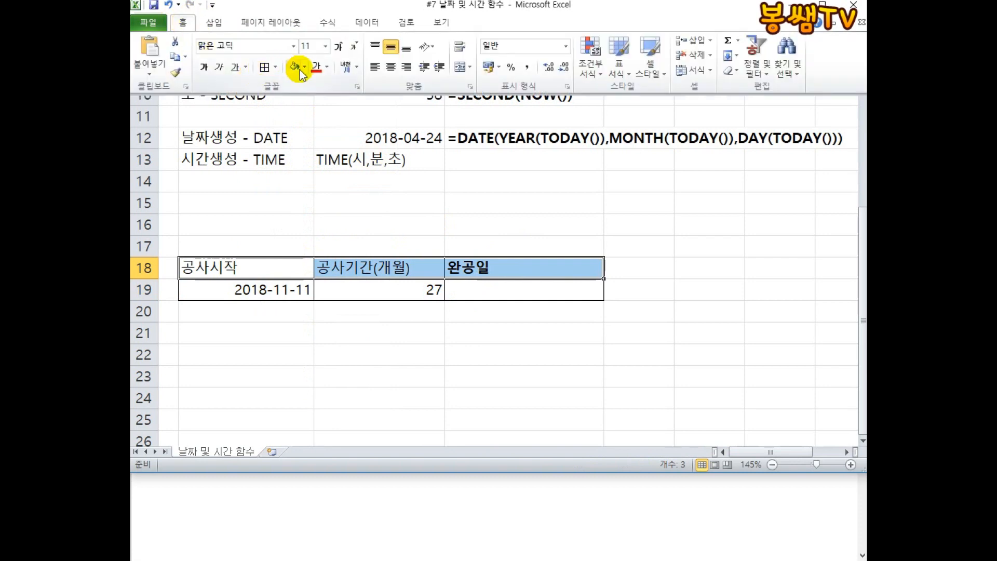
pyautogui.click(300, 69)
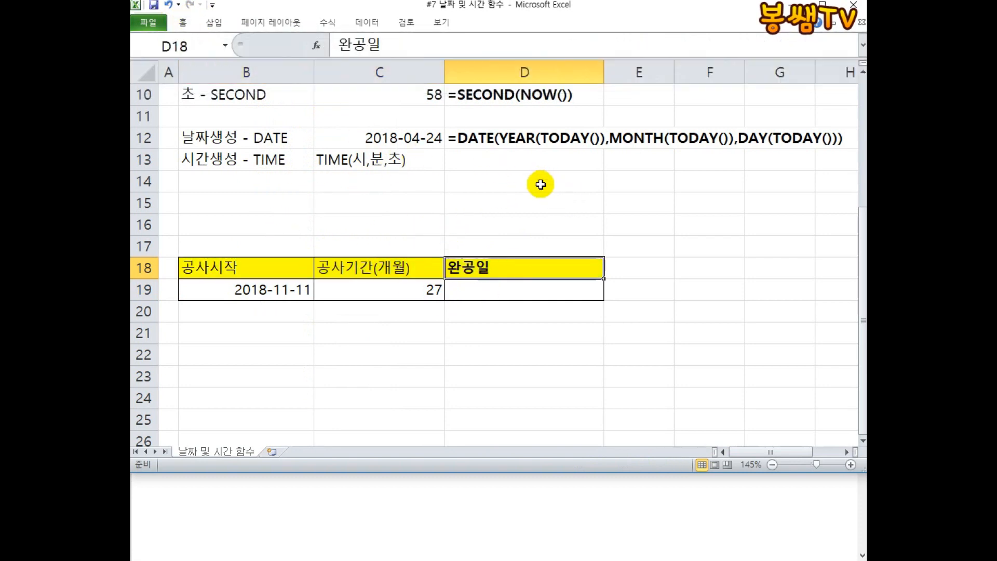
pyautogui.click(469, 292)
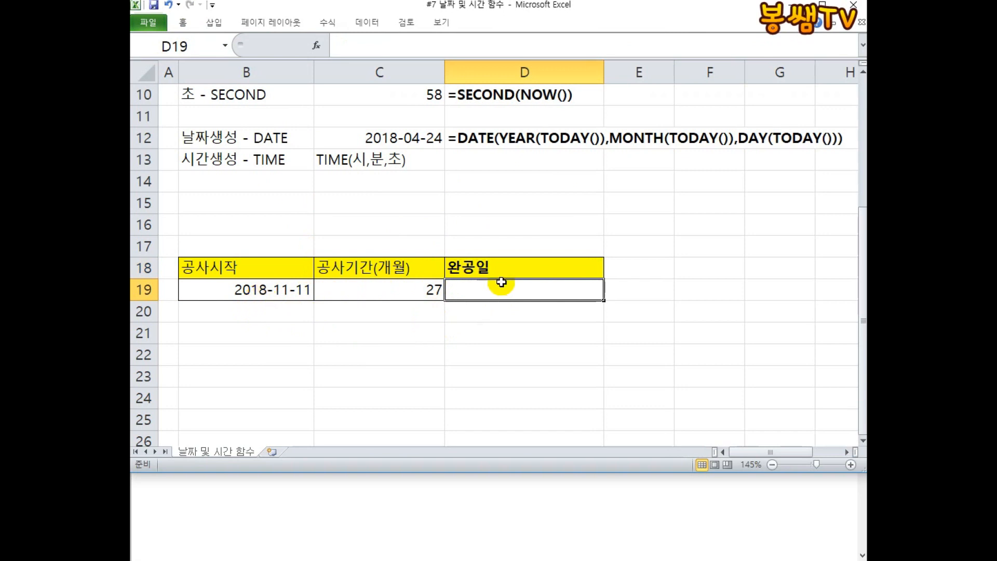
pyautogui.moveTo(586, 260); pyautogui.dragTo(223, 282)
pyautogui.click(475, 291)
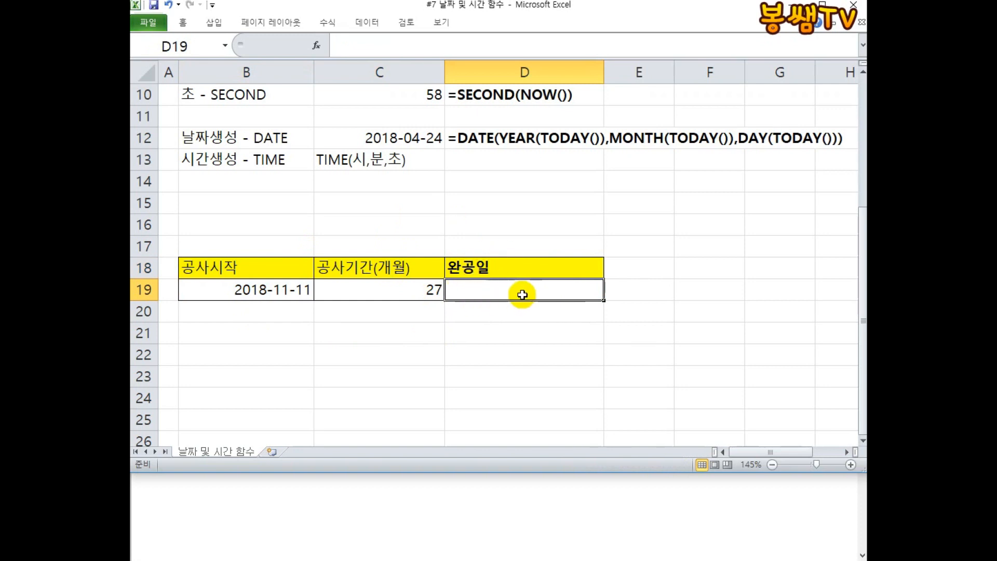
pyautogui.click(274, 283)
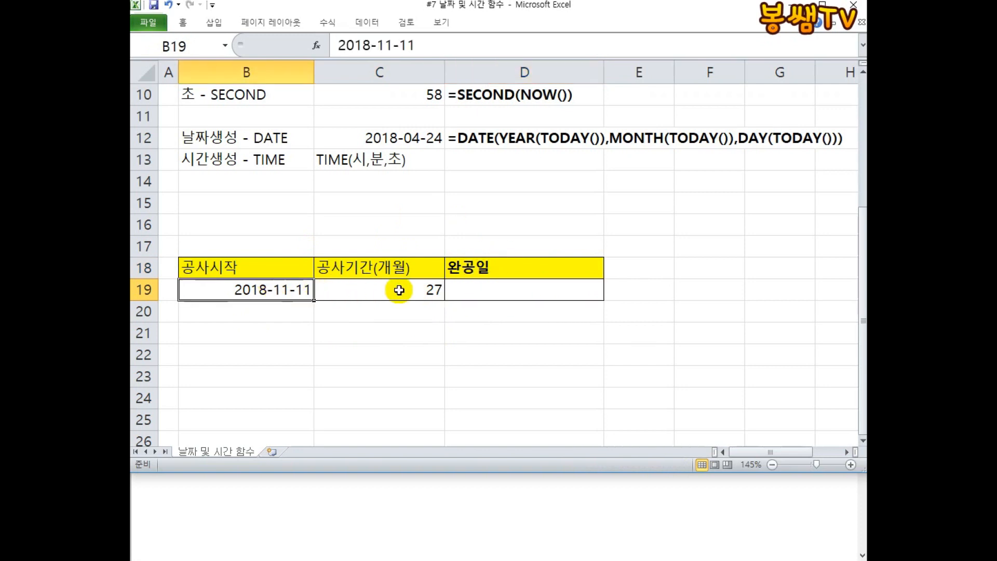
# Enter the formula =B19+C19 in D19 to add the period to the start date.
pyautogui.click(469, 290)
pyautogui.write('=')
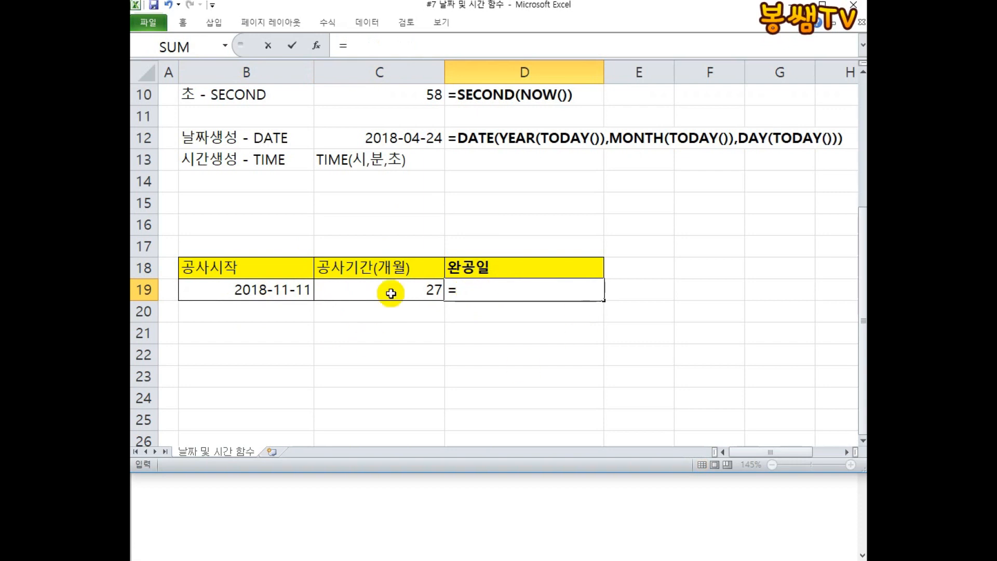
pyautogui.click(259, 291)
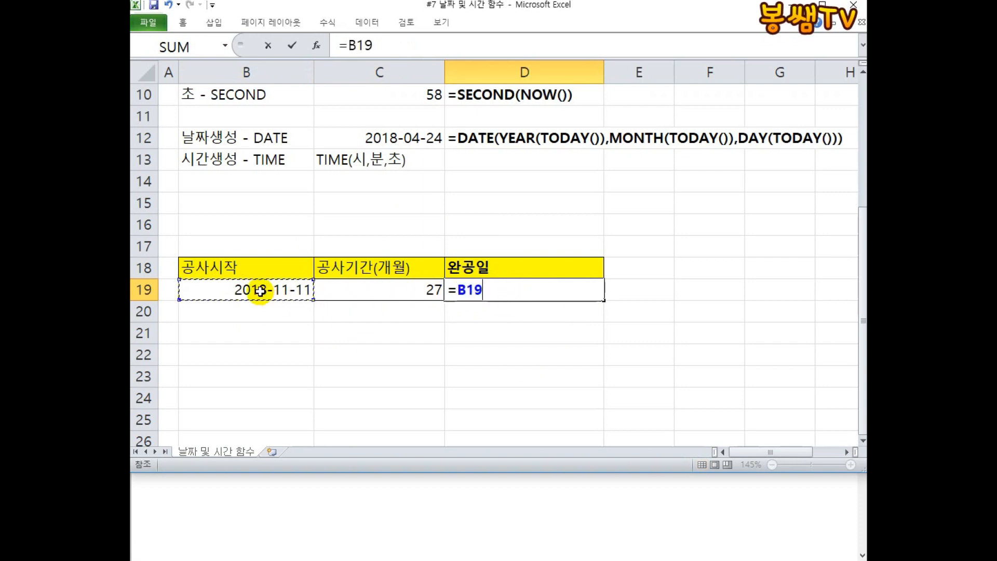
pyautogui.write('+')
pyautogui.click(378, 292)
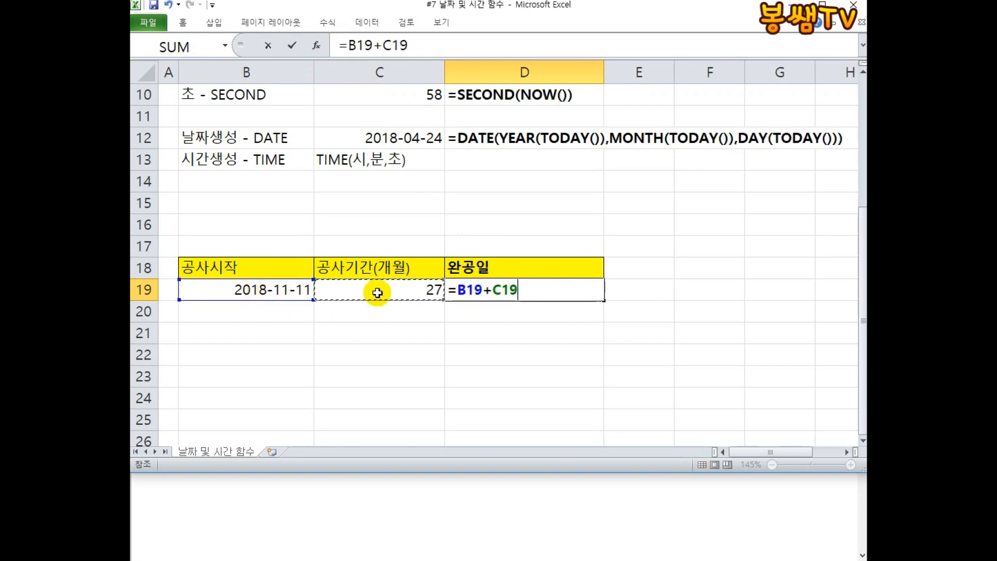
pyautogui.press('Return')
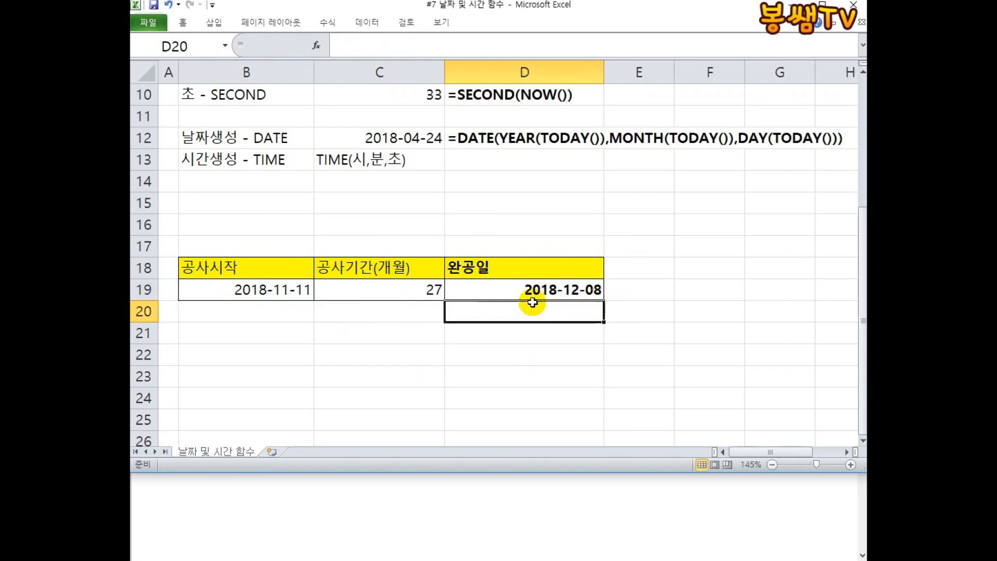
pyautogui.click(838, 1)
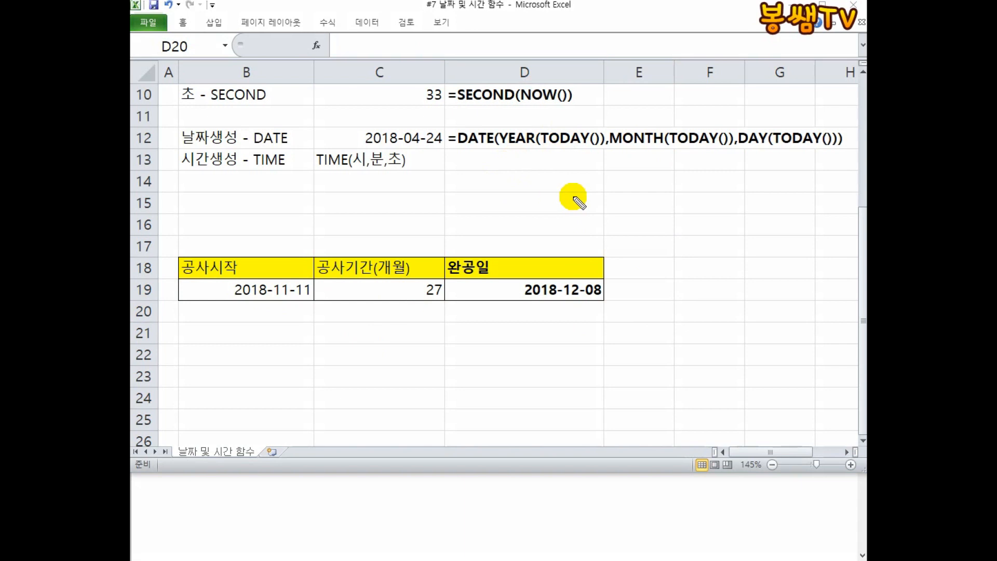
pyautogui.click(452, 299)
pyautogui.moveTo(417, 305)
pyautogui.mouseDown()
pyautogui.moveTo(468, 278)
pyautogui.moveTo(445, 311)
pyautogui.mouseUp()
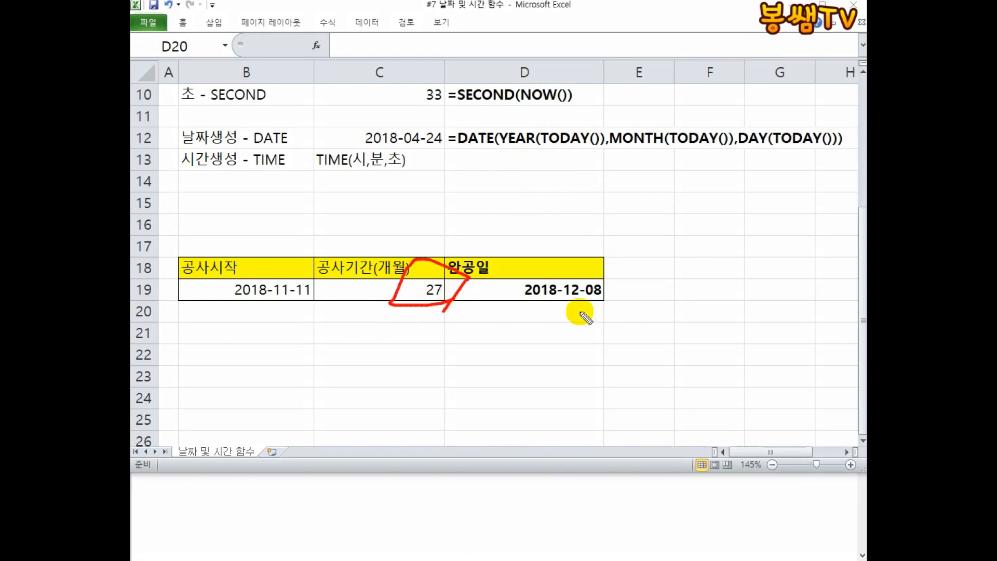
pyautogui.moveTo(539, 307); pyautogui.dragTo(603, 307)
pyautogui.moveTo(444, 251); pyautogui.dragTo(523, 192)
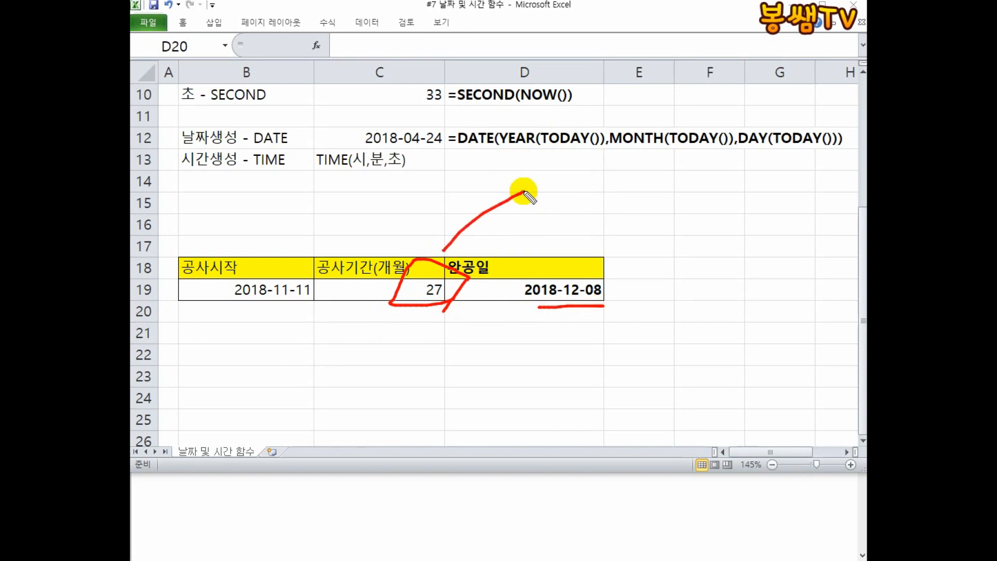
pyautogui.moveTo(657, 168); pyautogui.dragTo(651, 197)
pyautogui.moveTo(613, 199)
pyautogui.mouseDown()
pyautogui.moveTo(629, 225)
pyautogui.moveTo(662, 225)
pyautogui.mouseUp()
pyautogui.moveTo(681, 176)
pyautogui.mouseDown()
pyautogui.moveTo(673, 190)
pyautogui.moveTo(716, 200)
pyautogui.mouseUp()
pyautogui.moveTo(693, 201); pyautogui.dragTo(693, 232)
pyautogui.moveTo(725, 153); pyautogui.dragTo(601, 227)
pyautogui.moveTo(577, 144); pyautogui.dragTo(714, 229)
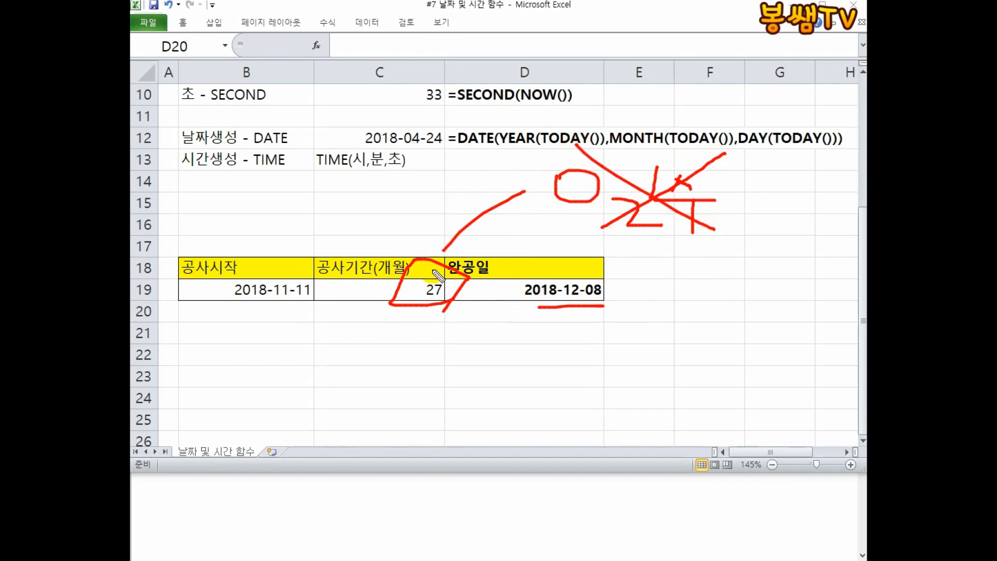
pyautogui.moveTo(228, 271); pyautogui.dragTo(286, 316)
pyautogui.moveTo(452, 310)
pyautogui.mouseDown()
pyautogui.moveTo(437, 312)
pyautogui.moveTo(465, 304)
pyautogui.mouseUp()
pyautogui.moveTo(369, 268); pyautogui.dragTo(368, 303)
pyautogui.moveTo(261, 319); pyautogui.dragTo(438, 320)
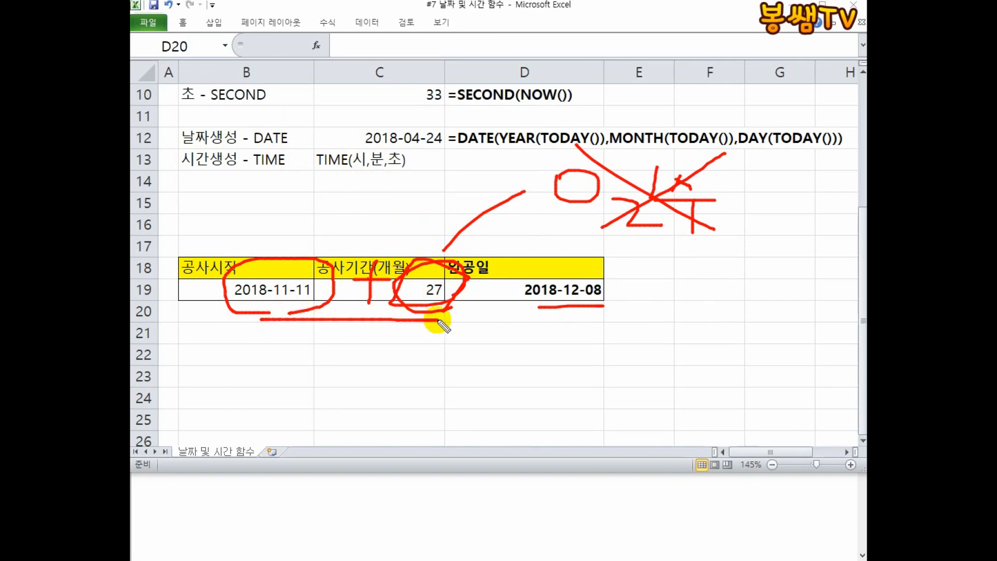
pyautogui.moveTo(363, 344)
pyautogui.mouseDown()
pyautogui.moveTo(343, 358)
pyautogui.moveTo(390, 360)
pyautogui.mouseUp()
pyautogui.moveTo(414, 341); pyautogui.dragTo(413, 383)
pyautogui.moveTo(393, 380)
pyautogui.mouseDown()
pyautogui.moveTo(404, 396)
pyautogui.moveTo(374, 323)
pyautogui.moveTo(414, 414)
pyautogui.mouseUp()
pyautogui.moveTo(403, 193)
pyautogui.mouseDown()
pyautogui.moveTo(416, 249)
pyautogui.moveTo(400, 298)
pyautogui.mouseUp()
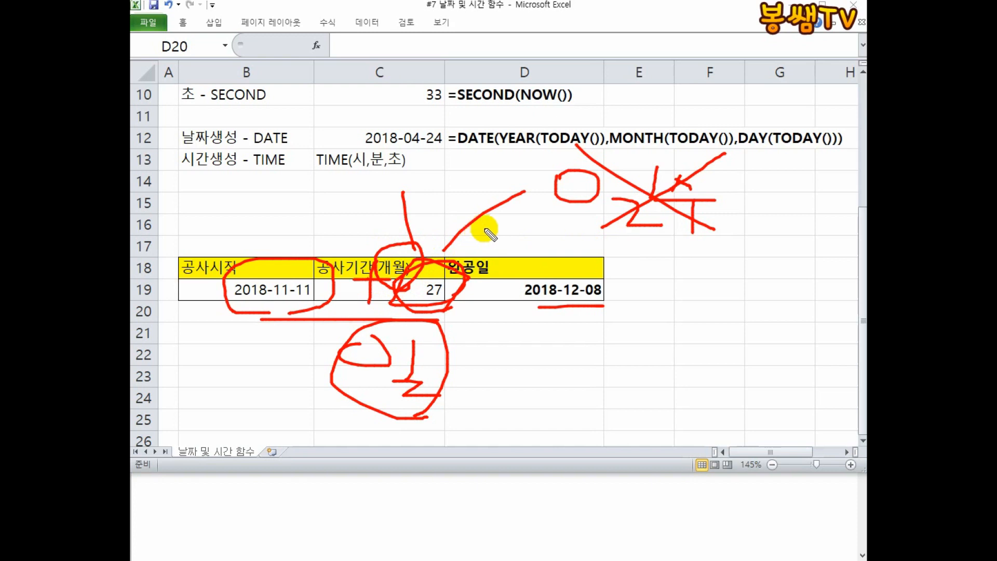
pyautogui.press('Escape')
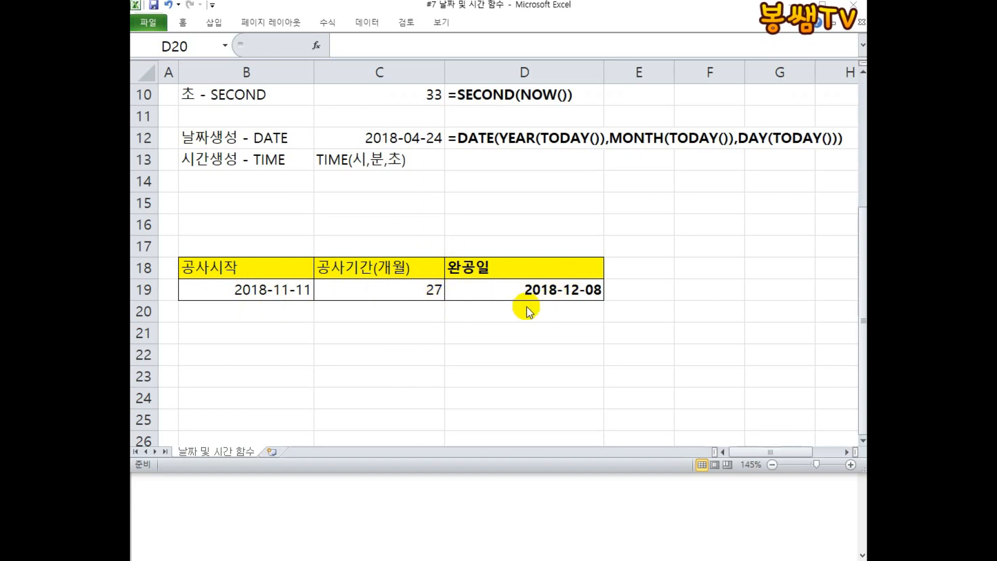
# Clear D19 and begin its formula as =DATE(YEAR(B19),MONTH(B19)+C19 using the start date and period cells.
pyautogui.click(562, 306)
pyautogui.click(528, 289)
pyautogui.press('Delete')
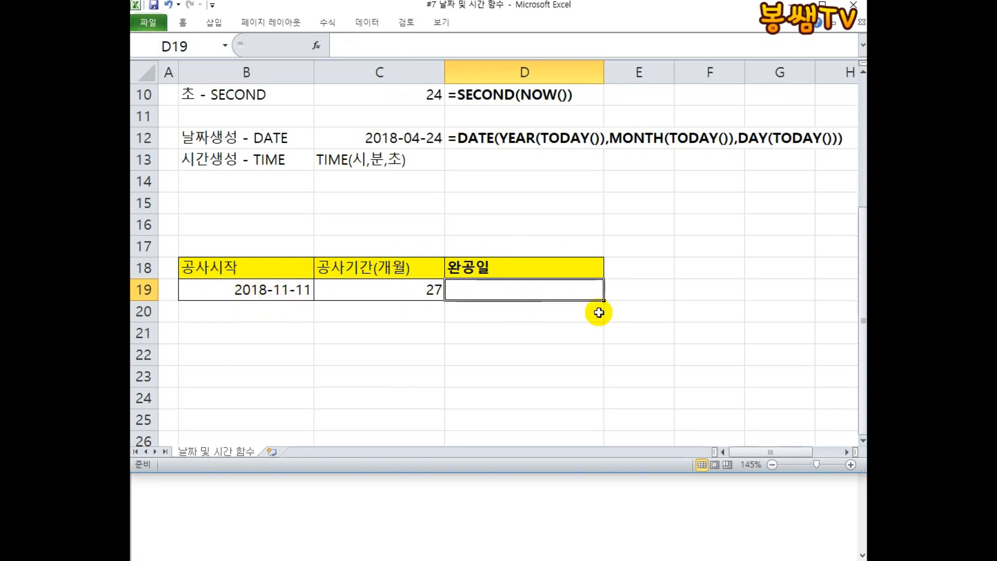
pyautogui.write('=DATE(')
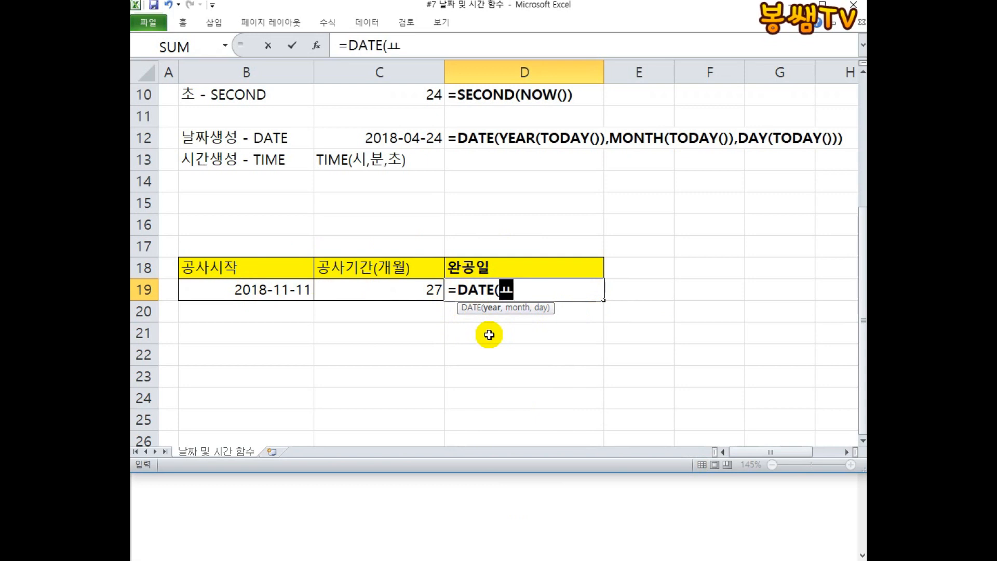
pyautogui.write('YEAR(')
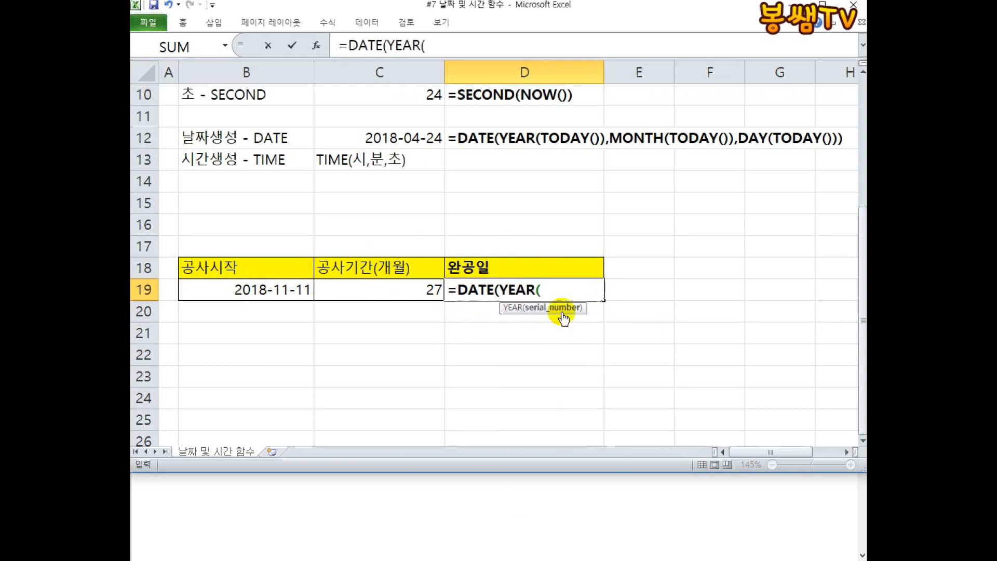
pyautogui.click(295, 283)
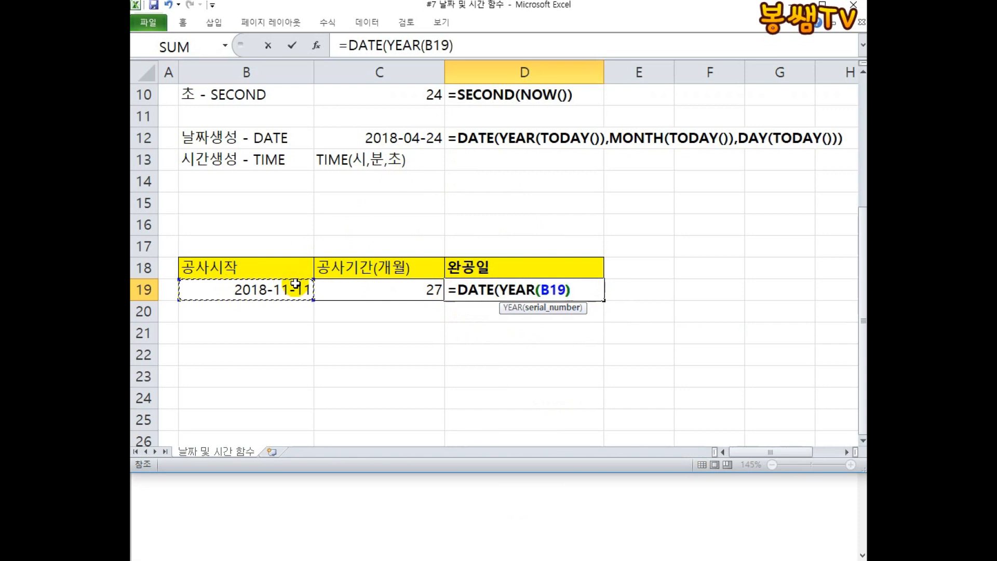
pyautogui.write(')')
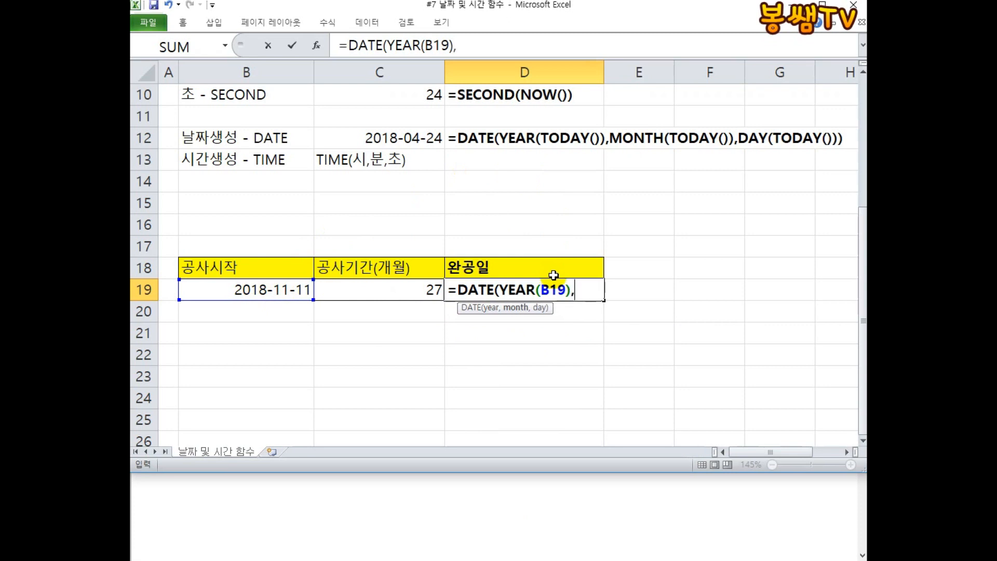
pyautogui.write(',MONTH(')
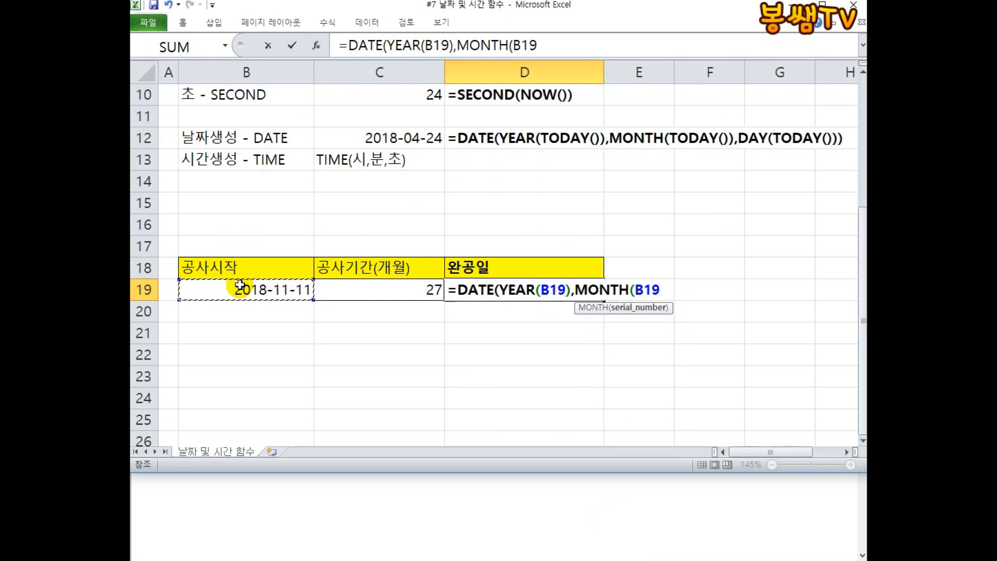
pyautogui.write(')+')
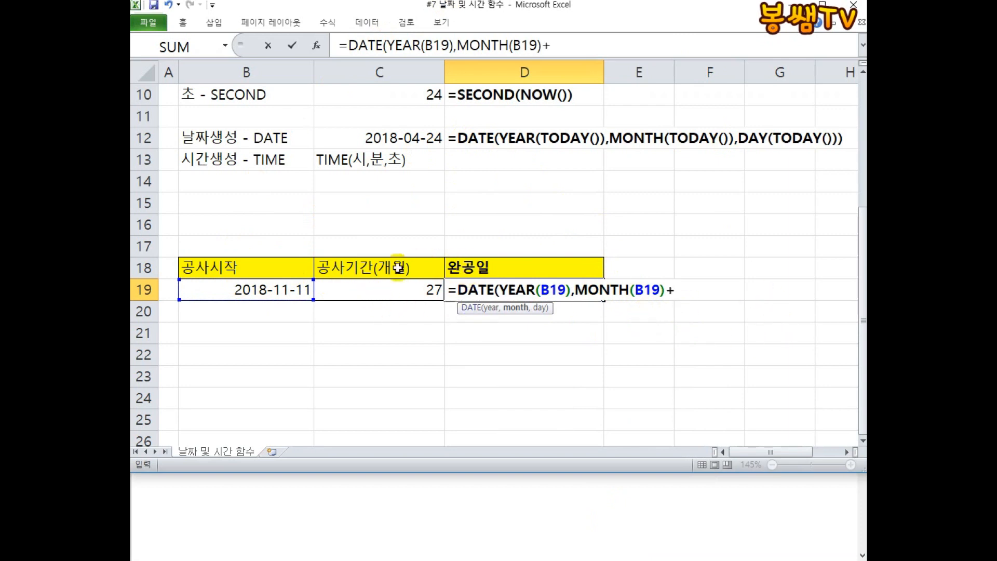
pyautogui.click(433, 299)
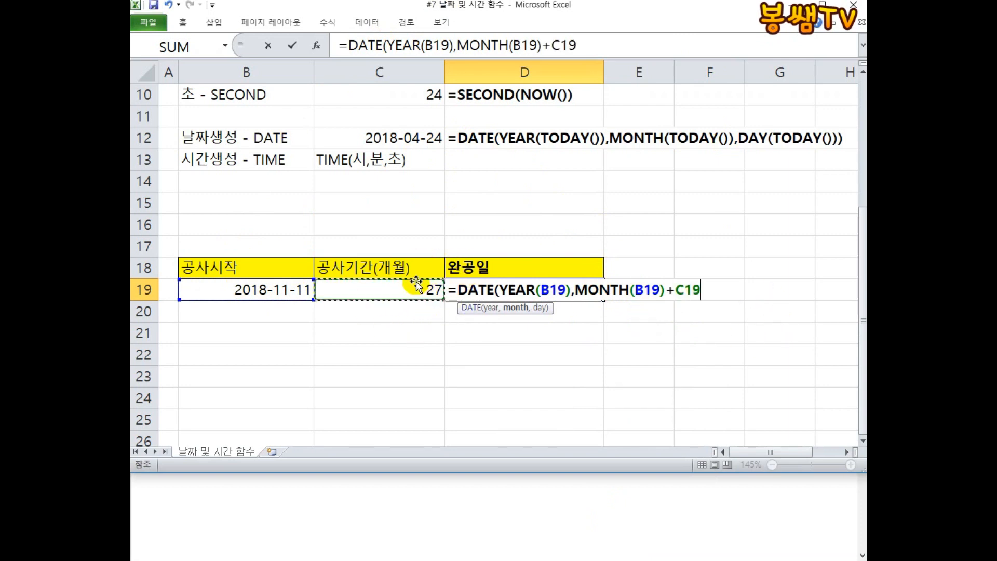
pyautogui.click(814, 1)
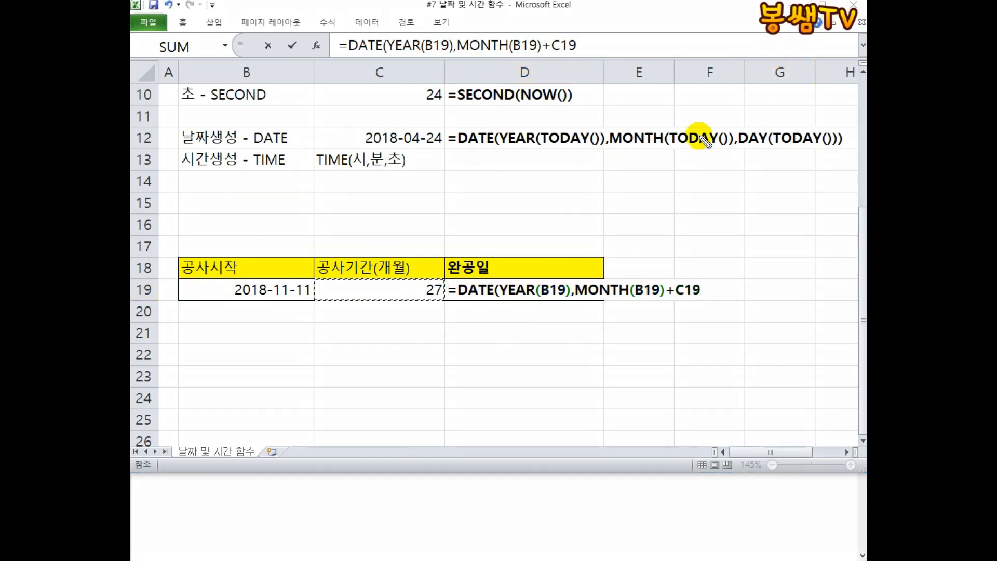
pyautogui.moveTo(582, 302)
pyautogui.mouseDown()
pyautogui.moveTo(652, 302)
pyautogui.moveTo(619, 332)
pyautogui.moveTo(702, 303)
pyautogui.moveTo(666, 340)
pyautogui.moveTo(687, 338)
pyautogui.mouseUp()
pyautogui.moveTo(690, 325)
pyautogui.mouseDown()
pyautogui.moveTo(709, 333)
pyautogui.moveTo(705, 354)
pyautogui.mouseUp()
pyautogui.moveTo(632, 345)
pyautogui.mouseDown()
pyautogui.moveTo(661, 343)
pyautogui.moveTo(644, 359)
pyautogui.mouseUp()
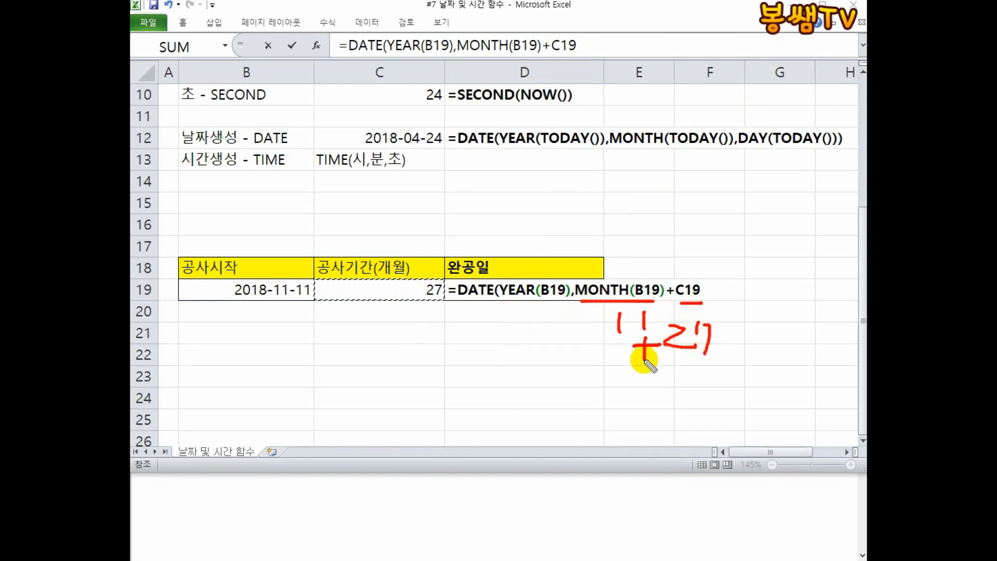
pyautogui.moveTo(571, 360); pyautogui.dragTo(688, 358)
pyautogui.moveTo(628, 390)
pyautogui.mouseDown()
pyautogui.moveTo(644, 417)
pyautogui.moveTo(686, 378)
pyautogui.moveTo(692, 397)
pyautogui.moveTo(678, 394)
pyautogui.mouseUp()
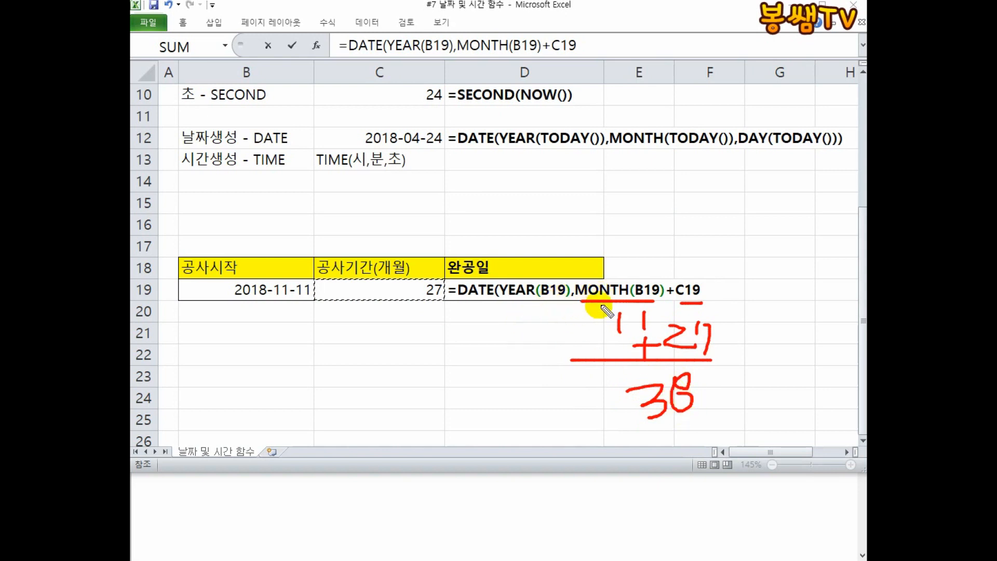
pyautogui.moveTo(580, 277)
pyautogui.mouseDown()
pyautogui.moveTo(646, 250)
pyautogui.moveTo(697, 250)
pyautogui.moveTo(701, 273)
pyautogui.mouseUp()
pyautogui.moveTo(600, 168); pyautogui.dragTo(599, 187)
pyautogui.moveTo(613, 166)
pyautogui.mouseDown()
pyautogui.moveTo(630, 187)
pyautogui.moveTo(644, 167)
pyautogui.moveTo(650, 197)
pyautogui.mouseUp()
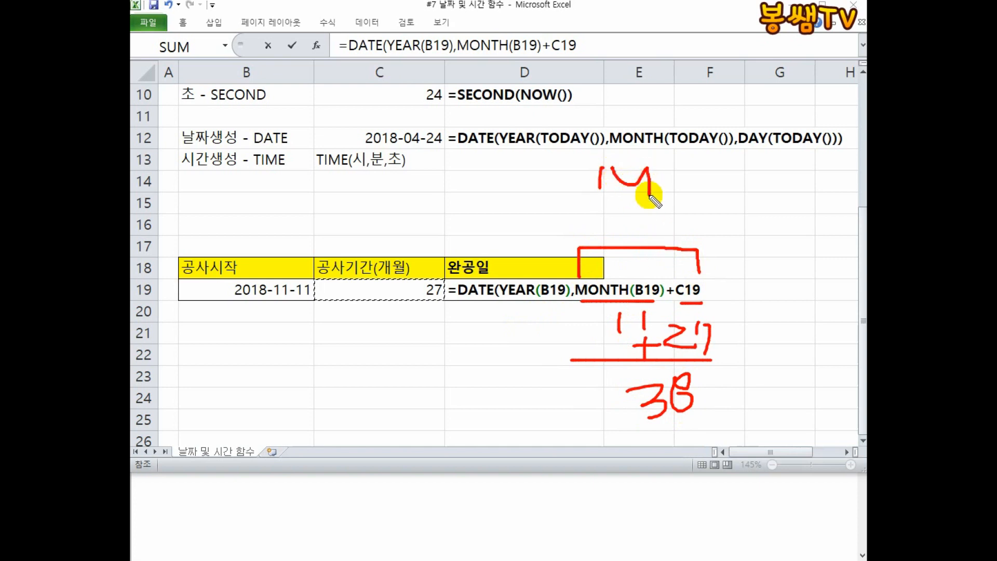
pyautogui.moveTo(649, 143)
pyautogui.mouseDown()
pyautogui.moveTo(657, 211)
pyautogui.moveTo(724, 182)
pyautogui.moveTo(732, 168)
pyautogui.mouseUp()
pyautogui.moveTo(720, 183)
pyautogui.mouseDown()
pyautogui.moveTo(784, 179)
pyautogui.moveTo(751, 204)
pyautogui.moveTo(795, 190)
pyautogui.mouseUp()
pyautogui.moveTo(796, 180)
pyautogui.mouseDown()
pyautogui.moveTo(771, 213)
pyautogui.moveTo(799, 225)
pyautogui.moveTo(783, 237)
pyautogui.mouseUp()
pyautogui.moveTo(601, 47); pyautogui.dragTo(592, 88)
pyautogui.moveTo(627, 52); pyautogui.dragTo(673, 81)
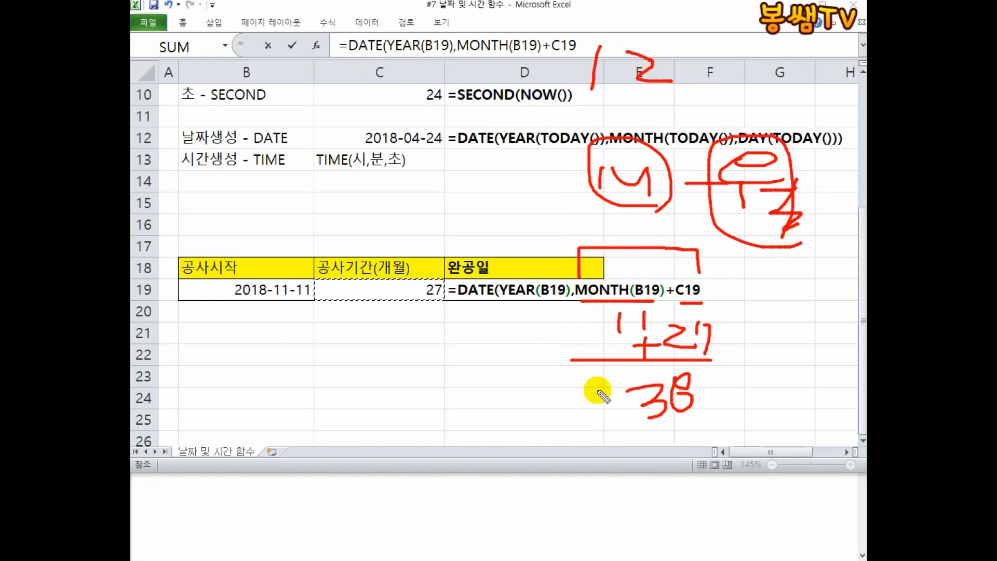
pyautogui.moveTo(717, 369); pyautogui.dragTo(612, 430)
pyautogui.moveTo(599, 378); pyautogui.dragTo(709, 408)
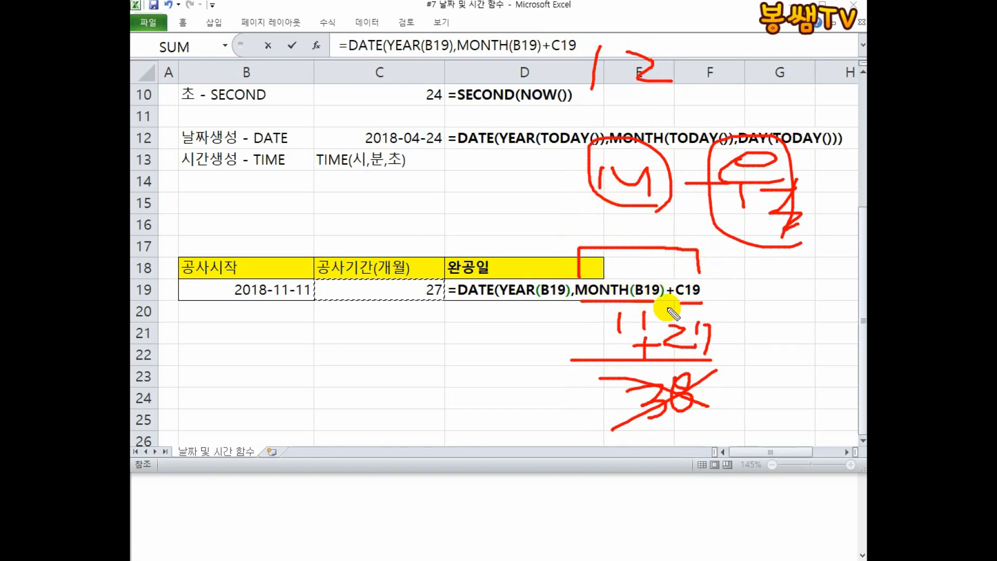
pyautogui.moveTo(569, 94)
pyautogui.mouseDown()
pyautogui.moveTo(696, 95)
pyautogui.moveTo(691, 27)
pyautogui.moveTo(576, 23)
pyautogui.moveTo(569, 96)
pyautogui.mouseUp()
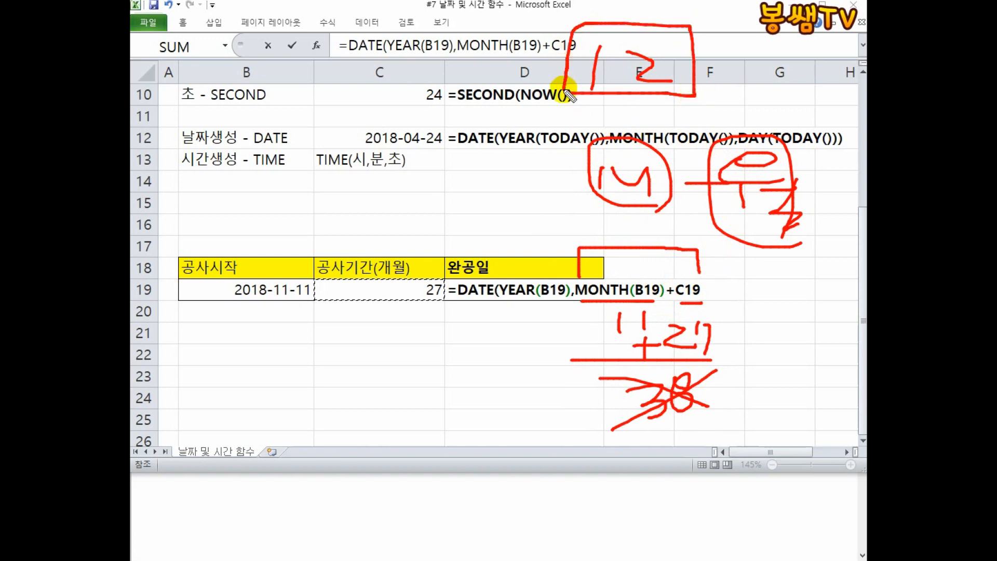
pyautogui.press('Escape')
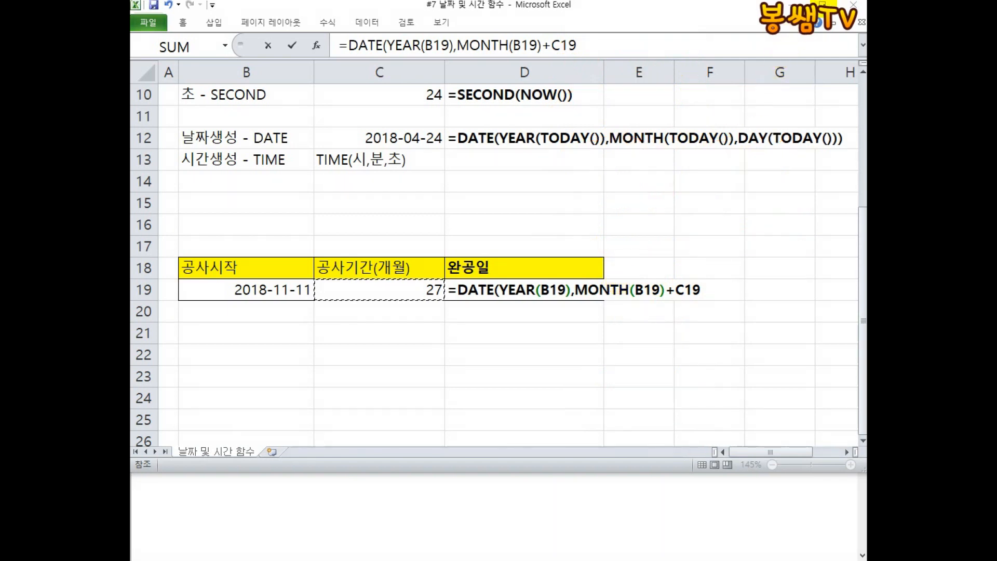
pyautogui.moveTo(589, 301)
pyautogui.mouseDown()
pyautogui.moveTo(652, 302)
pyautogui.moveTo(621, 338)
pyautogui.mouseUp()
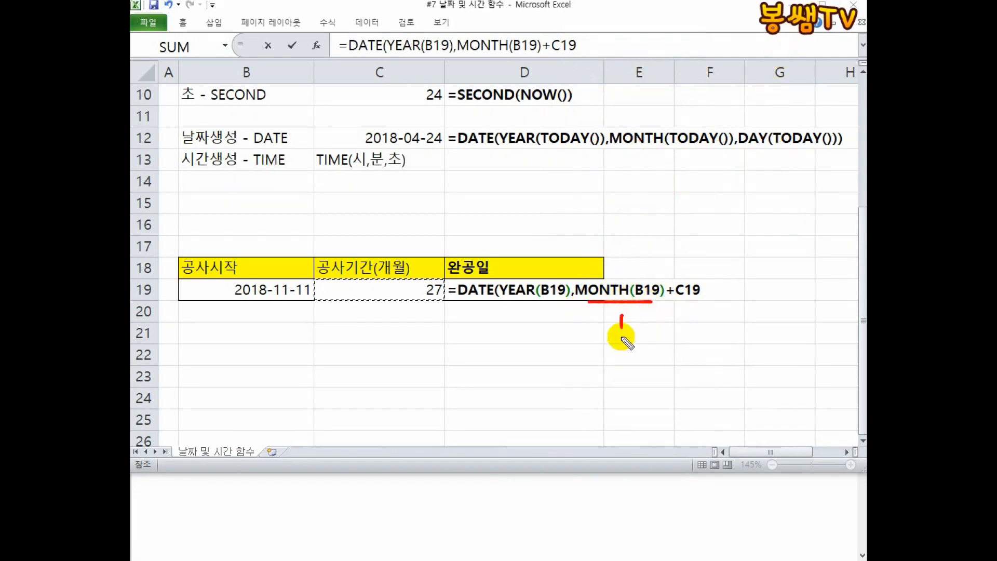
pyautogui.moveTo(680, 301)
pyautogui.mouseDown()
pyautogui.moveTo(702, 299)
pyautogui.moveTo(681, 337)
pyautogui.moveTo(723, 337)
pyautogui.mouseUp()
pyautogui.moveTo(647, 329)
pyautogui.mouseDown()
pyautogui.moveTo(668, 329)
pyautogui.moveTo(661, 337)
pyautogui.mouseUp()
pyautogui.moveTo(607, 344); pyautogui.dragTo(711, 356)
pyautogui.moveTo(650, 367)
pyautogui.mouseDown()
pyautogui.moveTo(650, 387)
pyautogui.moveTo(686, 381)
pyautogui.mouseUp()
pyautogui.moveTo(632, 360); pyautogui.dragTo(692, 390)
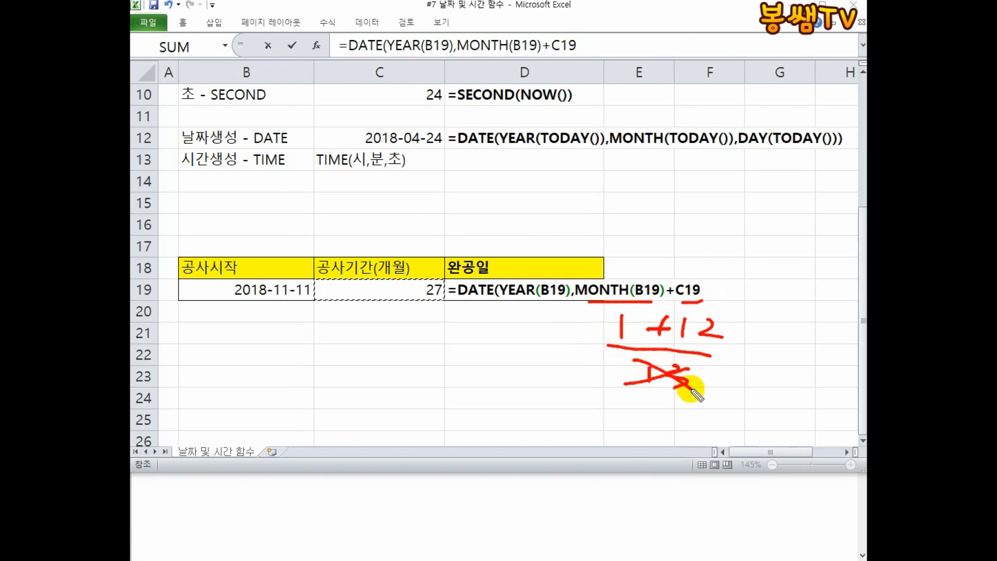
pyautogui.moveTo(623, 257)
pyautogui.mouseDown()
pyautogui.moveTo(590, 208)
pyautogui.moveTo(528, 262)
pyautogui.mouseUp()
pyautogui.moveTo(505, 250)
pyautogui.mouseDown()
pyautogui.moveTo(516, 260)
pyautogui.moveTo(558, 259)
pyautogui.mouseUp()
pyautogui.moveTo(486, 213); pyautogui.dragTo(512, 211)
pyautogui.moveTo(500, 204)
pyautogui.mouseDown()
pyautogui.moveTo(501, 219)
pyautogui.moveTo(518, 220)
pyautogui.mouseUp()
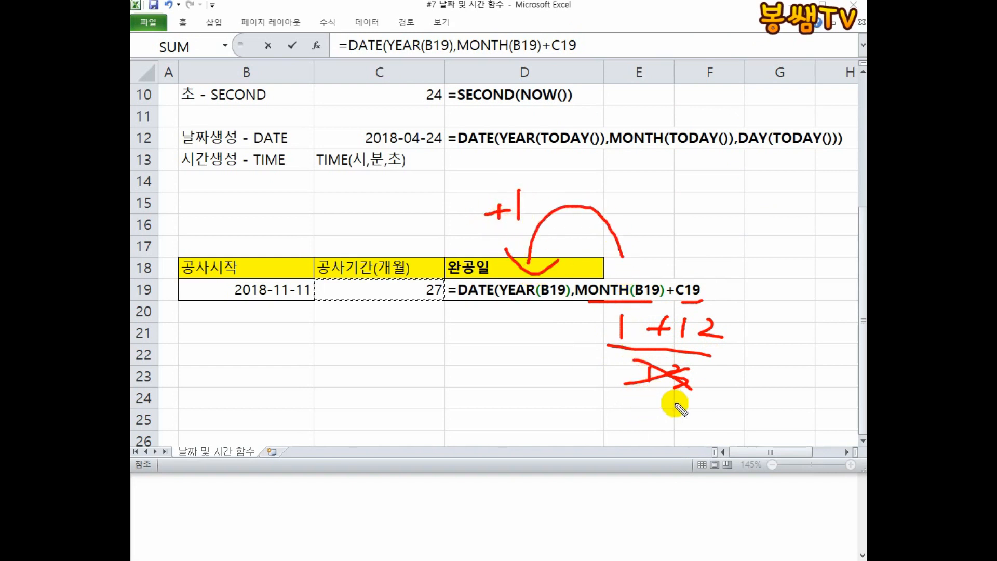
pyautogui.moveTo(675, 404); pyautogui.dragTo(670, 439)
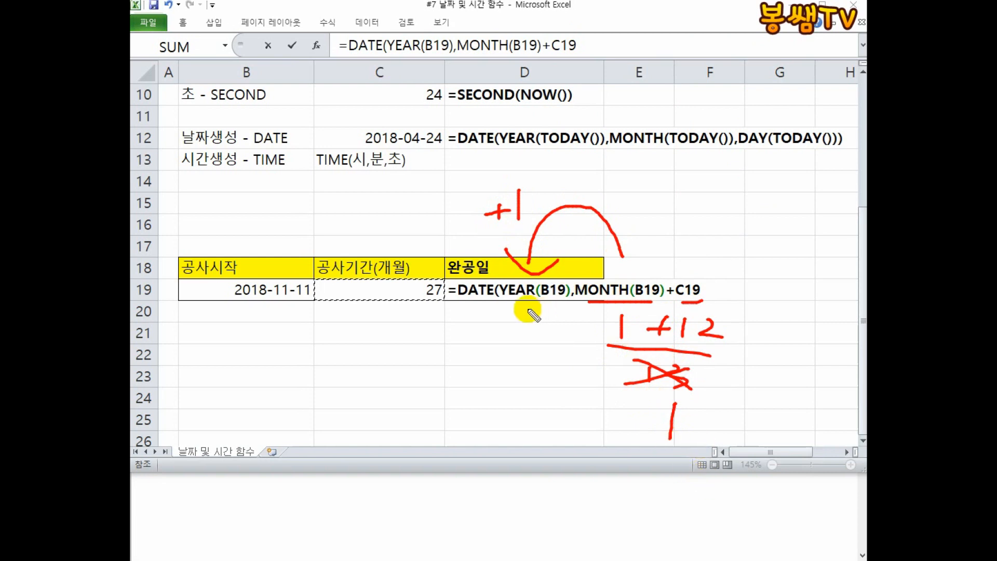
pyautogui.moveTo(447, 300); pyautogui.dragTo(486, 301)
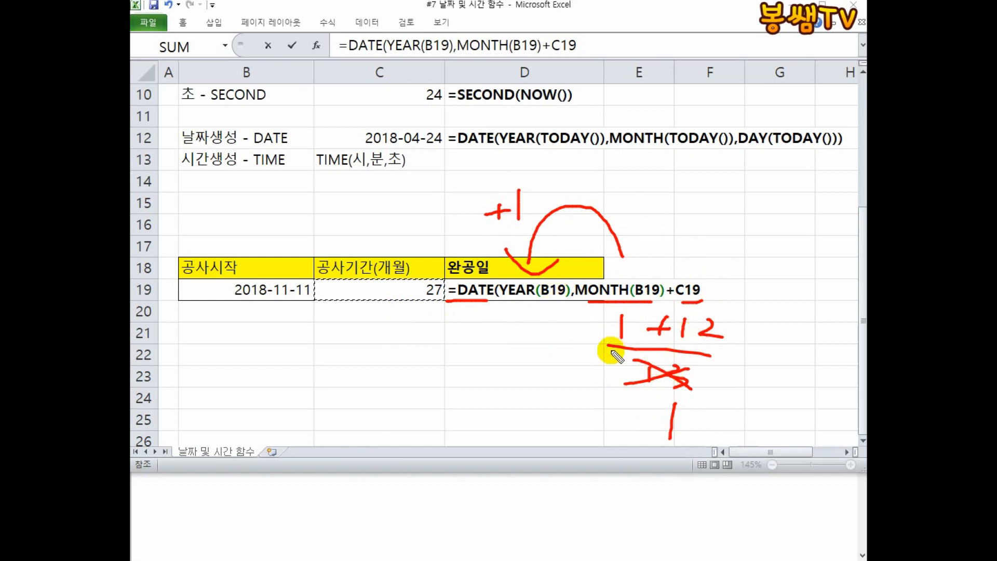
pyautogui.press('Escape')
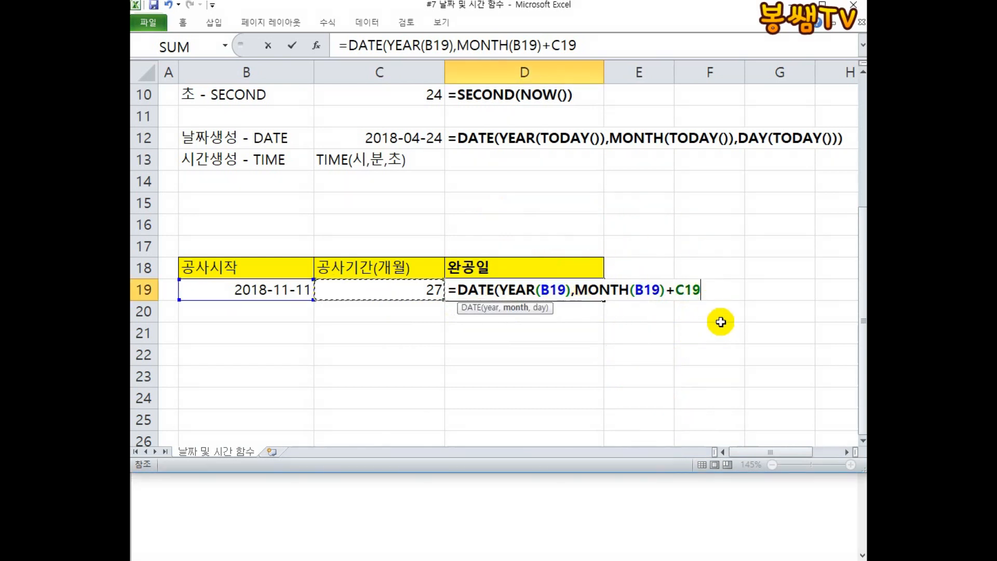
# Finish the D19 formula as =DATE(YEAR(B19),MONTH(B19)+C19,DAY(B19)) and enter it.
pyautogui.write('DAY(B19')
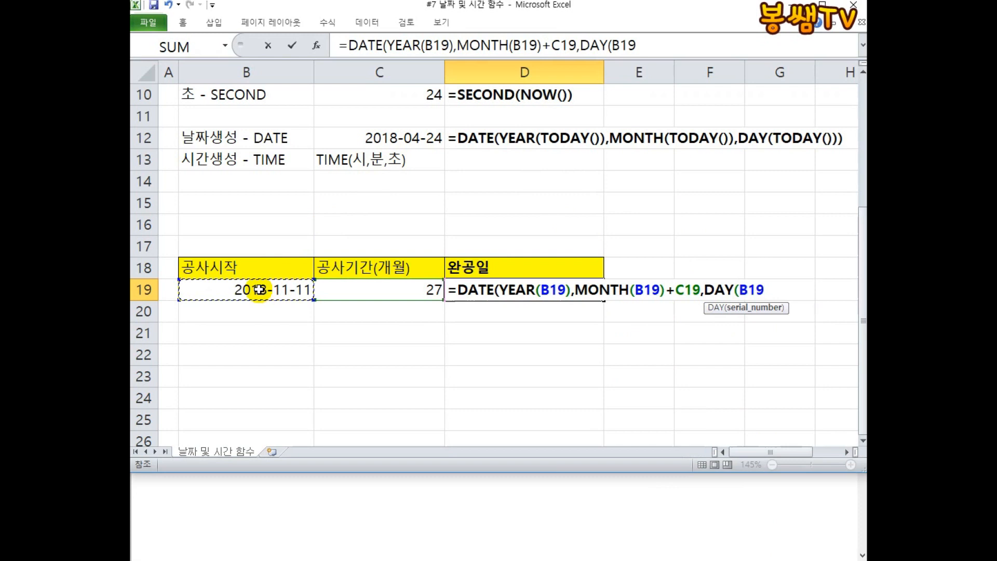
pyautogui.write(')')
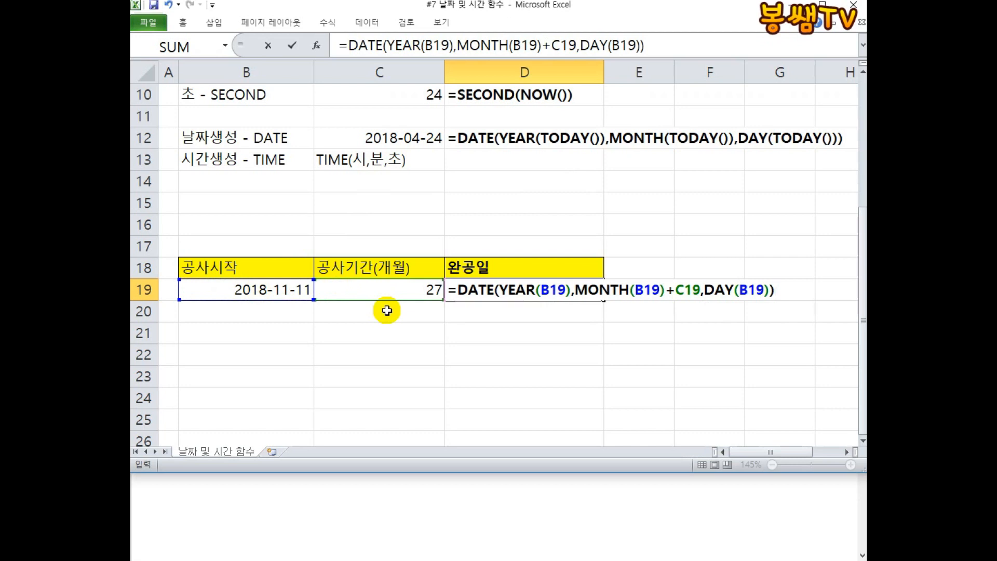
pyautogui.press('Return')
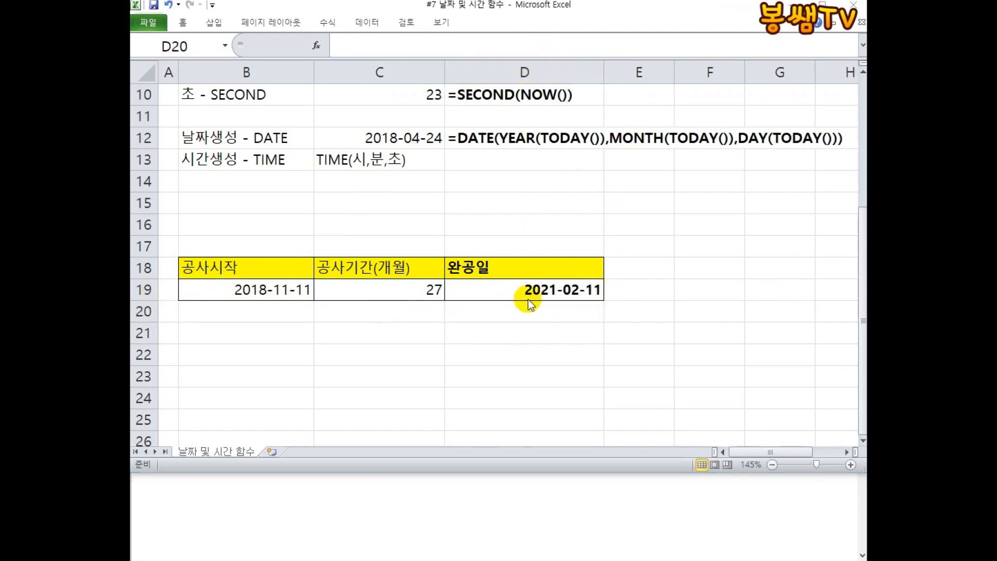
pyautogui.click(499, 286)
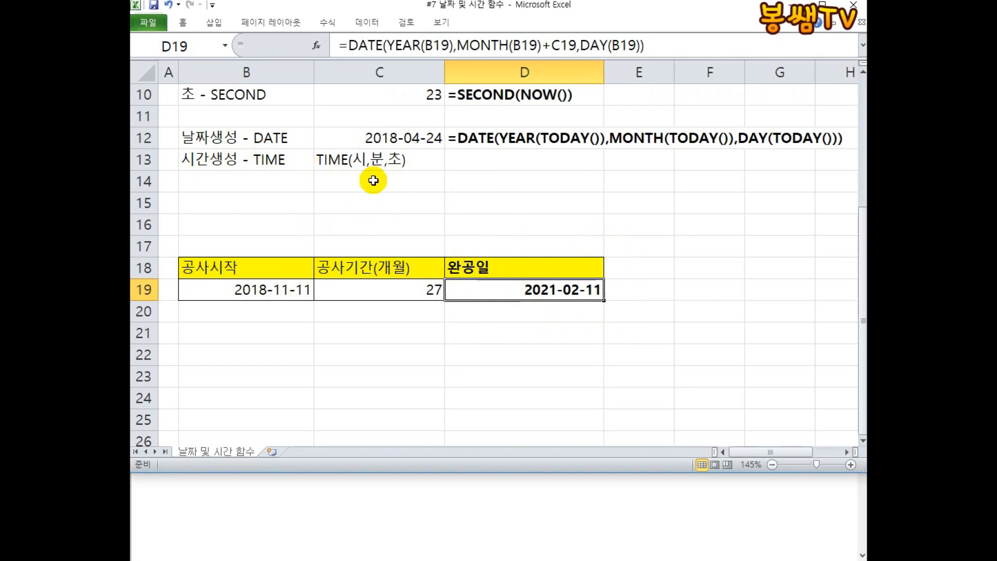
pyautogui.moveTo(320, 125); pyautogui.dragTo(268, 180)
pyautogui.moveTo(315, 139); pyautogui.dragTo(334, 167)
pyautogui.moveTo(356, 113); pyautogui.dragTo(354, 187)
pyautogui.moveTo(521, 104); pyautogui.dragTo(504, 137)
pyautogui.moveTo(521, 103); pyautogui.dragTo(566, 134)
pyautogui.moveTo(477, 163); pyautogui.dragTo(550, 163)
pyautogui.moveTo(522, 165)
pyautogui.mouseDown()
pyautogui.moveTo(519, 200)
pyautogui.moveTo(489, 217)
pyautogui.mouseUp()
pyautogui.moveTo(520, 205); pyautogui.dragTo(558, 228)
pyautogui.moveTo(418, 157)
pyautogui.mouseDown()
pyautogui.moveTo(447, 157)
pyautogui.moveTo(430, 179)
pyautogui.mouseUp()
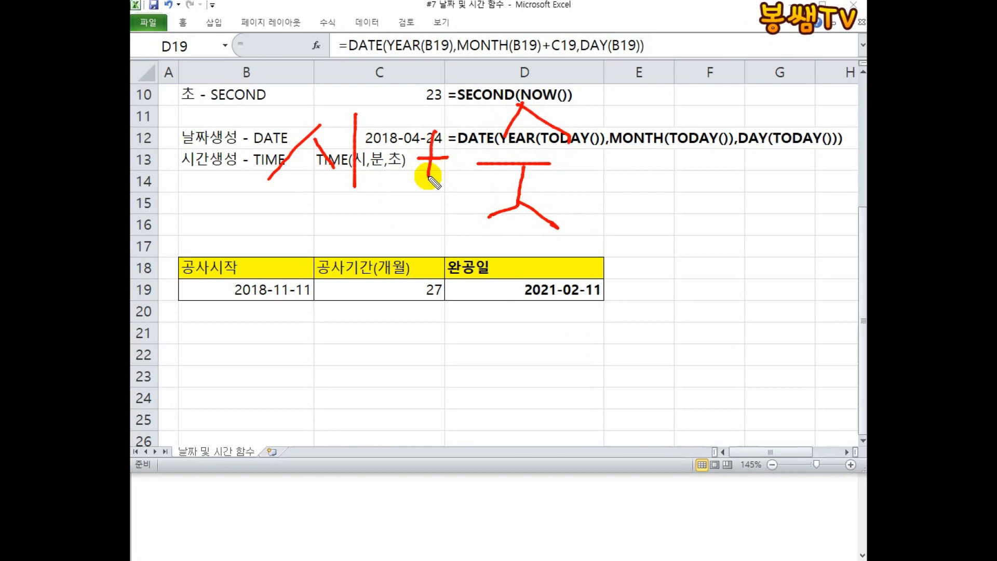
pyautogui.moveTo(512, 294); pyautogui.dragTo(531, 300)
pyautogui.moveTo(491, 331); pyautogui.dragTo(563, 321)
pyautogui.moveTo(517, 328); pyautogui.dragTo(558, 351)
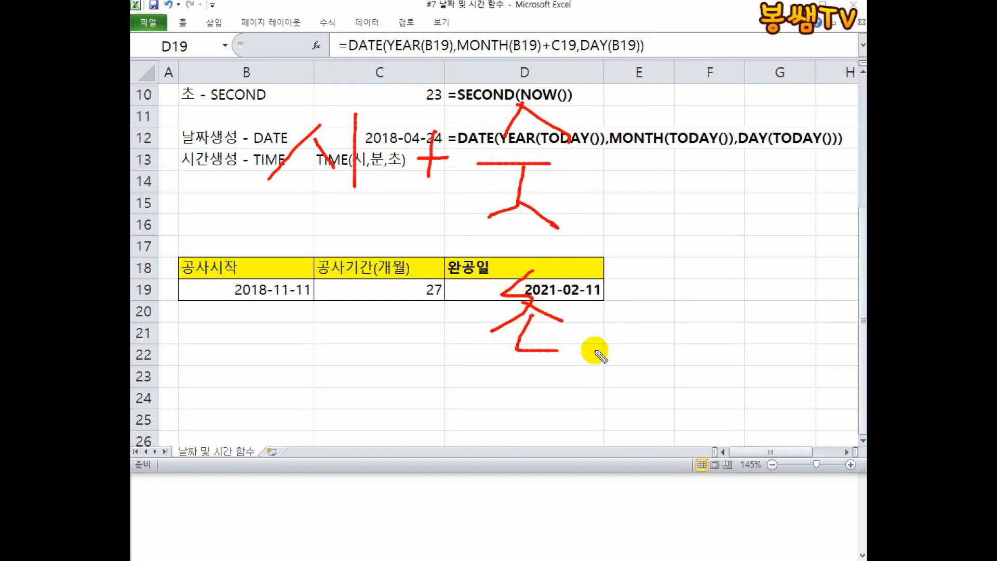
pyautogui.moveTo(495, 384); pyautogui.dragTo(536, 445)
pyautogui.moveTo(525, 386); pyautogui.dragTo(537, 446)
pyautogui.moveTo(473, 411); pyautogui.dragTo(544, 417)
pyautogui.moveTo(463, 434)
pyautogui.mouseDown()
pyautogui.moveTo(567, 466)
pyautogui.moveTo(550, 479)
pyautogui.mouseUp()
pyautogui.moveTo(518, 461); pyautogui.dragTo(595, 493)
pyautogui.moveTo(473, 502); pyautogui.dragTo(428, 543)
pyautogui.moveTo(452, 514); pyautogui.dragTo(485, 535)
pyautogui.moveTo(494, 490)
pyautogui.mouseDown()
pyautogui.moveTo(498, 540)
pyautogui.moveTo(640, 441)
pyautogui.moveTo(545, 525)
pyautogui.mouseUp()
pyautogui.moveTo(310, 260); pyautogui.dragTo(364, 258)
pyautogui.moveTo(325, 265)
pyautogui.mouseDown()
pyautogui.moveTo(322, 340)
pyautogui.moveTo(356, 341)
pyautogui.moveTo(405, 261)
pyautogui.moveTo(420, 346)
pyautogui.mouseUp()
pyautogui.moveTo(459, 275)
pyautogui.mouseDown()
pyautogui.moveTo(427, 329)
pyautogui.moveTo(461, 325)
pyautogui.mouseUp()
pyautogui.moveTo(423, 299); pyautogui.dragTo(498, 307)
pyautogui.moveTo(574, 428)
pyautogui.mouseDown()
pyautogui.moveTo(547, 321)
pyautogui.moveTo(616, 560)
pyautogui.mouseUp()
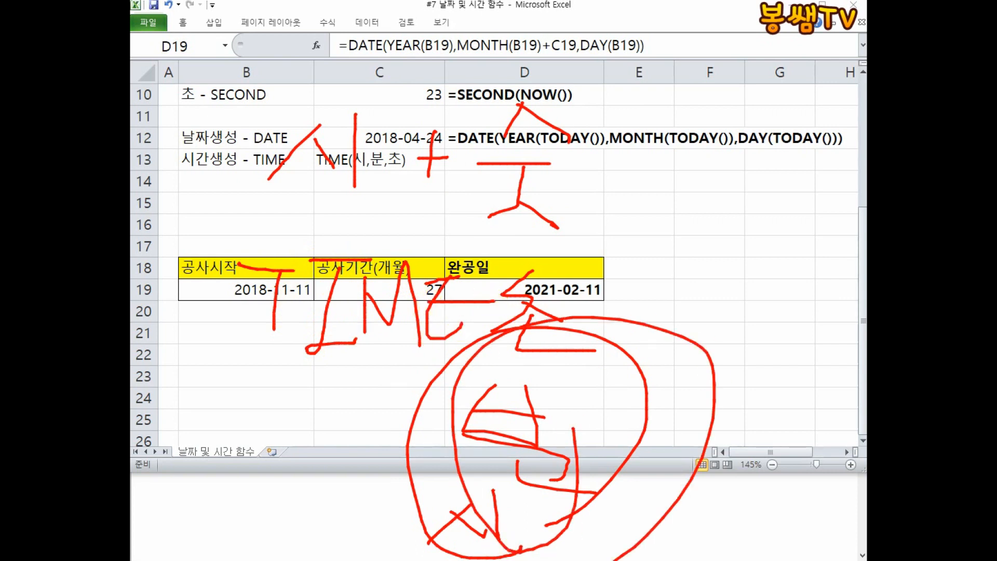
pyautogui.press('Escape')
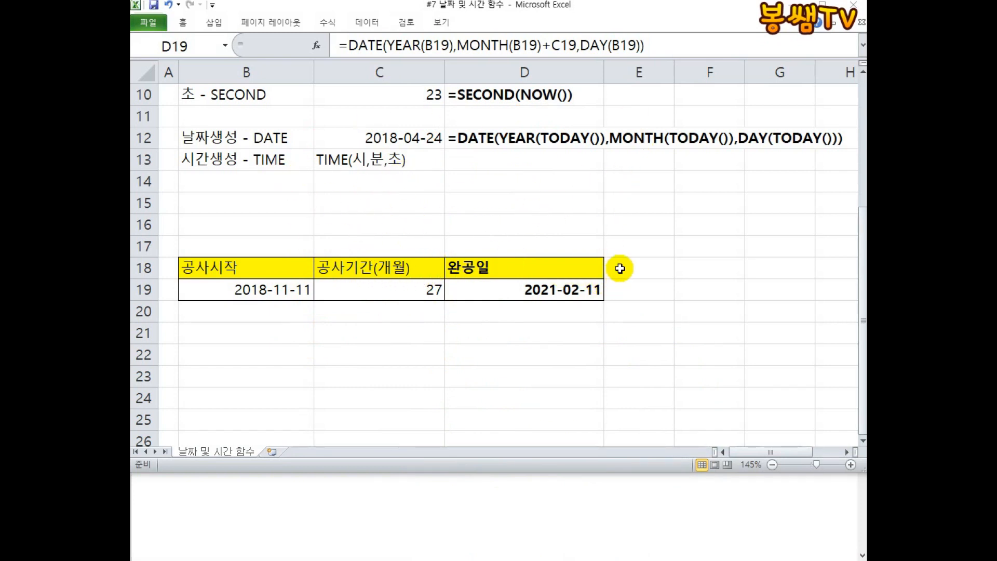
pyautogui.scroll(3, 530, 252)
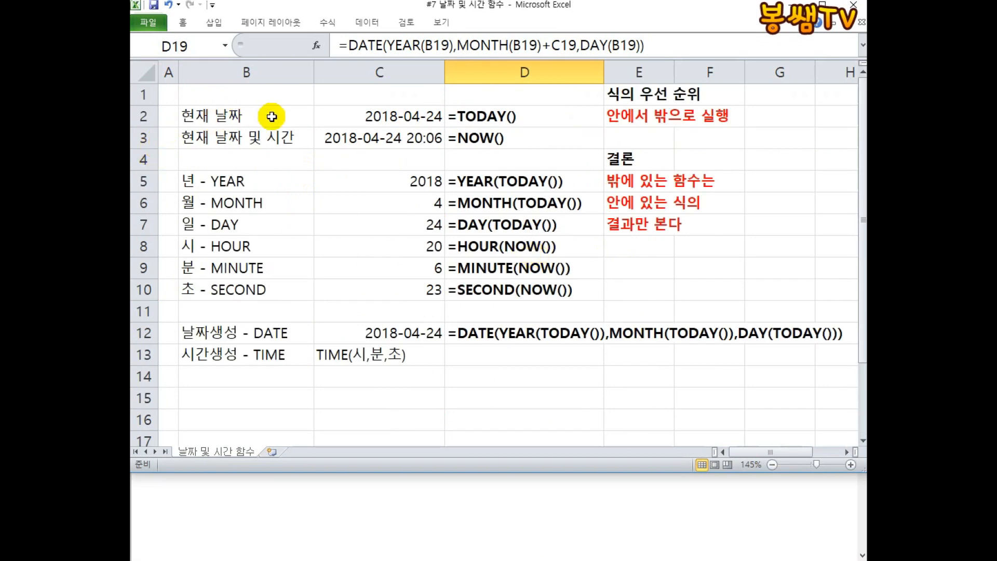